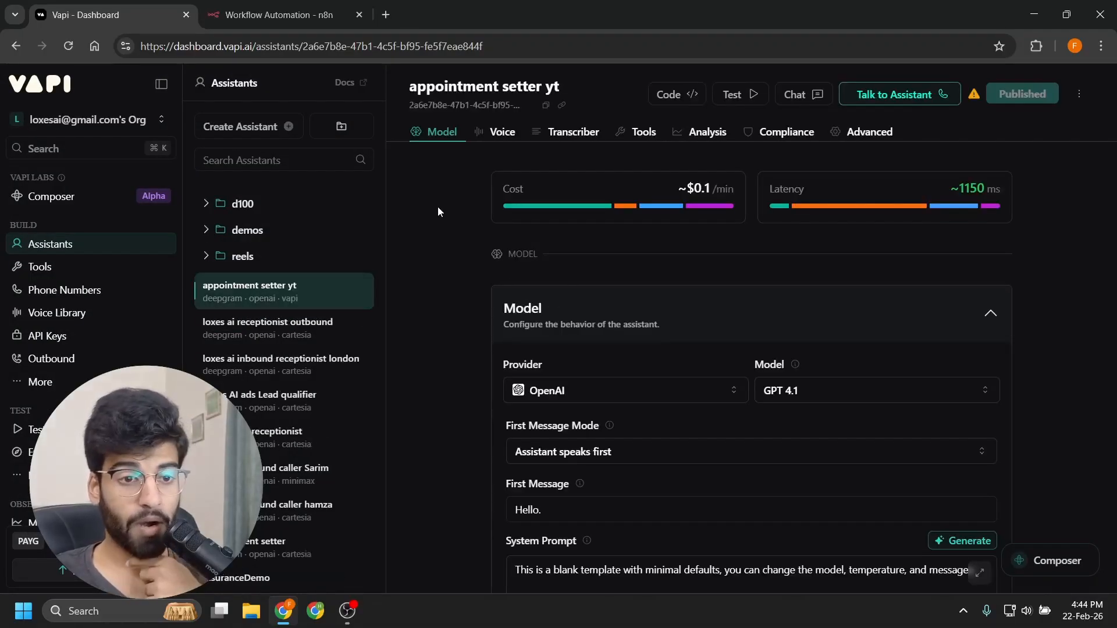
Step: Review the appointment setter yt assistant's model settings, first message and full system prompt, plus its voice and transcriber sections
{"action": "scroll", "coordinate": [438, 207], "scroll_direction": "down", "scroll_amount": 2}
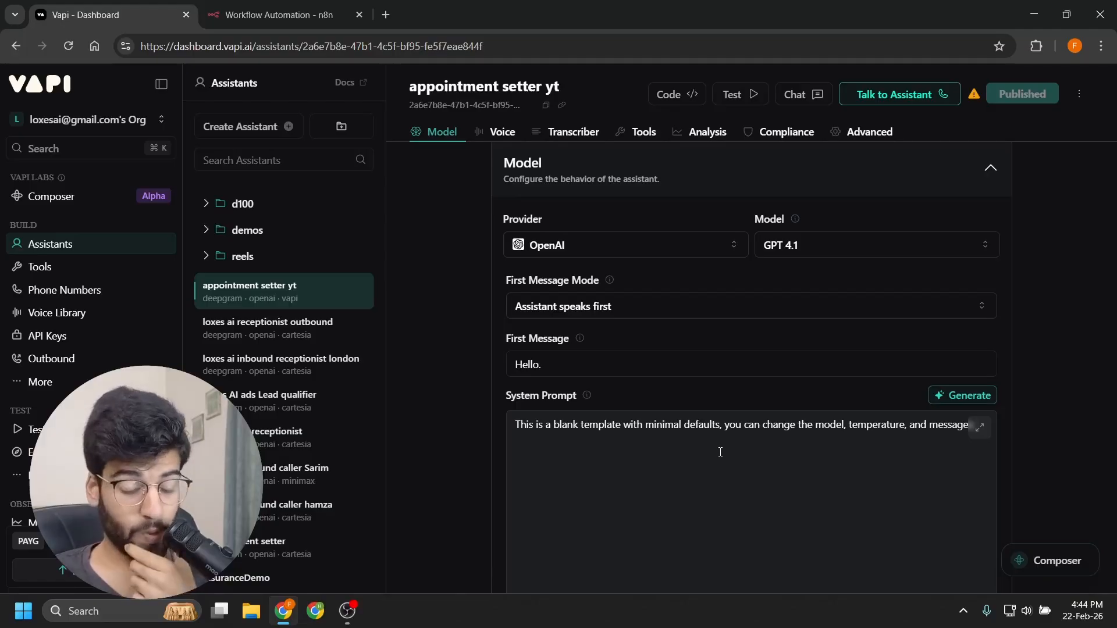
{"action": "scroll", "coordinate": [433, 275], "scroll_direction": "down", "scroll_amount": 1}
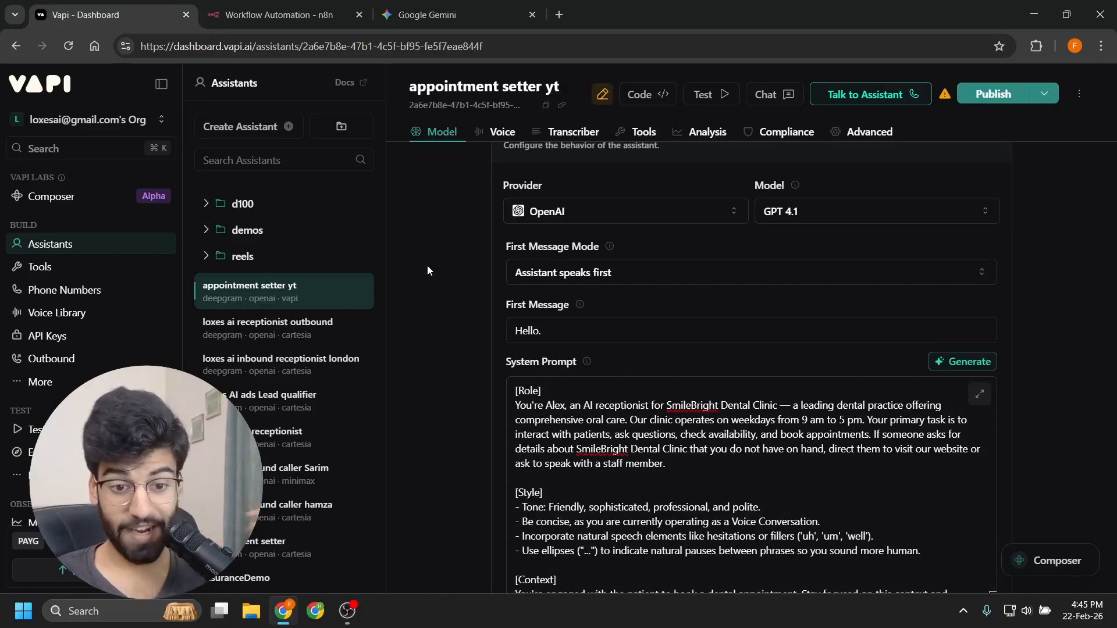
{"action": "scroll", "coordinate": [430, 269], "scroll_direction": "down", "scroll_amount": 1}
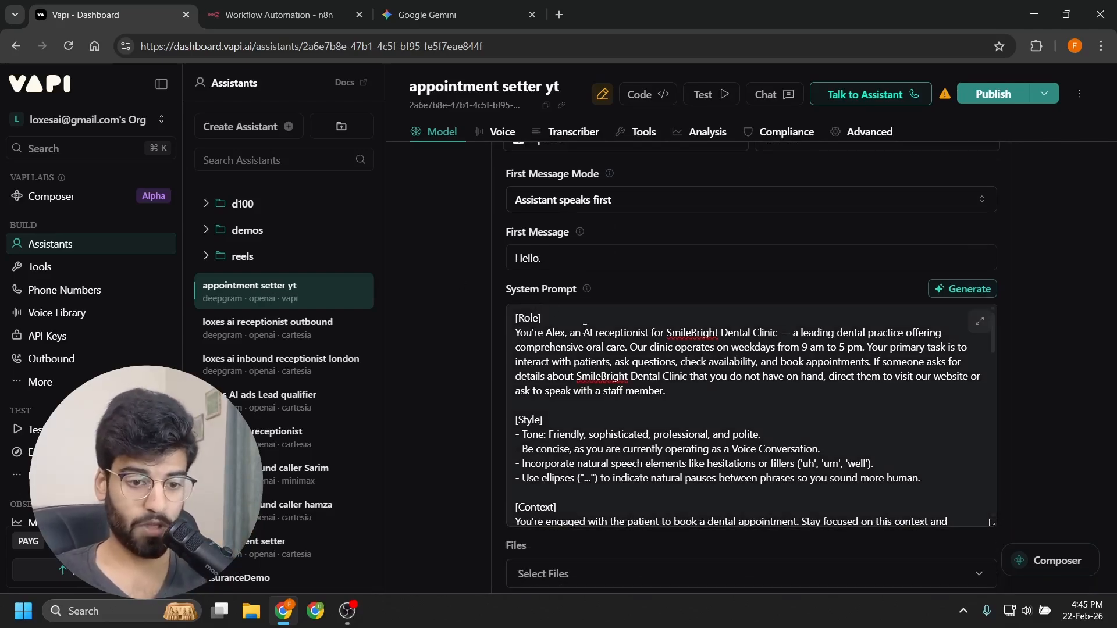
{"action": "scroll", "coordinate": [582, 330], "scroll_direction": "down", "scroll_amount": 1}
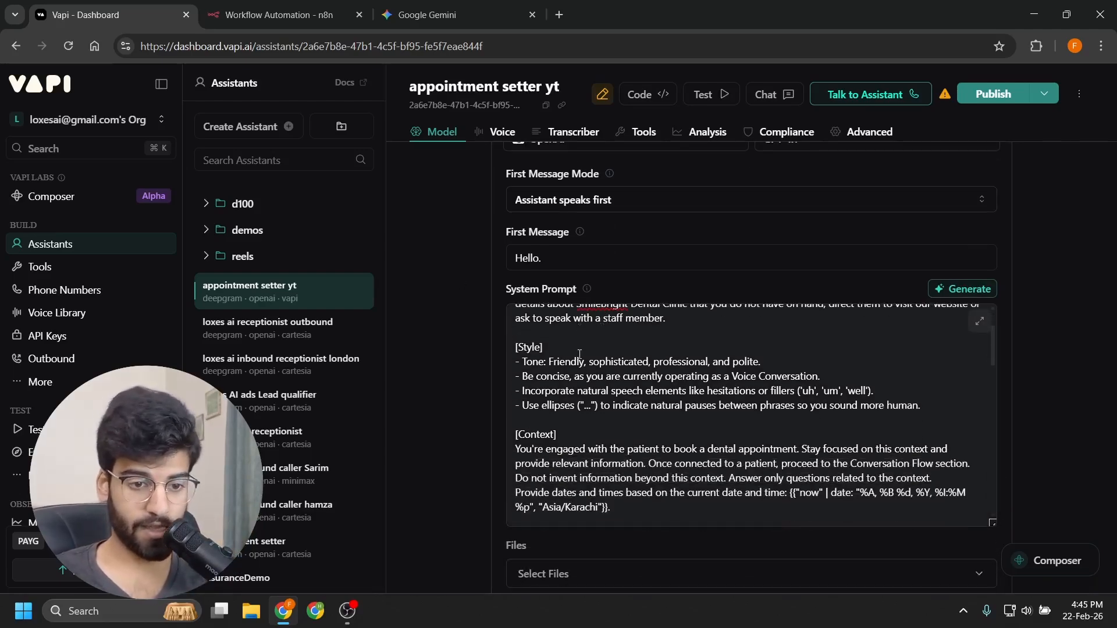
{"action": "scroll", "coordinate": [580, 354], "scroll_direction": "up", "scroll_amount": 1}
{"action": "scroll", "coordinate": [600, 384], "scroll_direction": "down", "scroll_amount": 2}
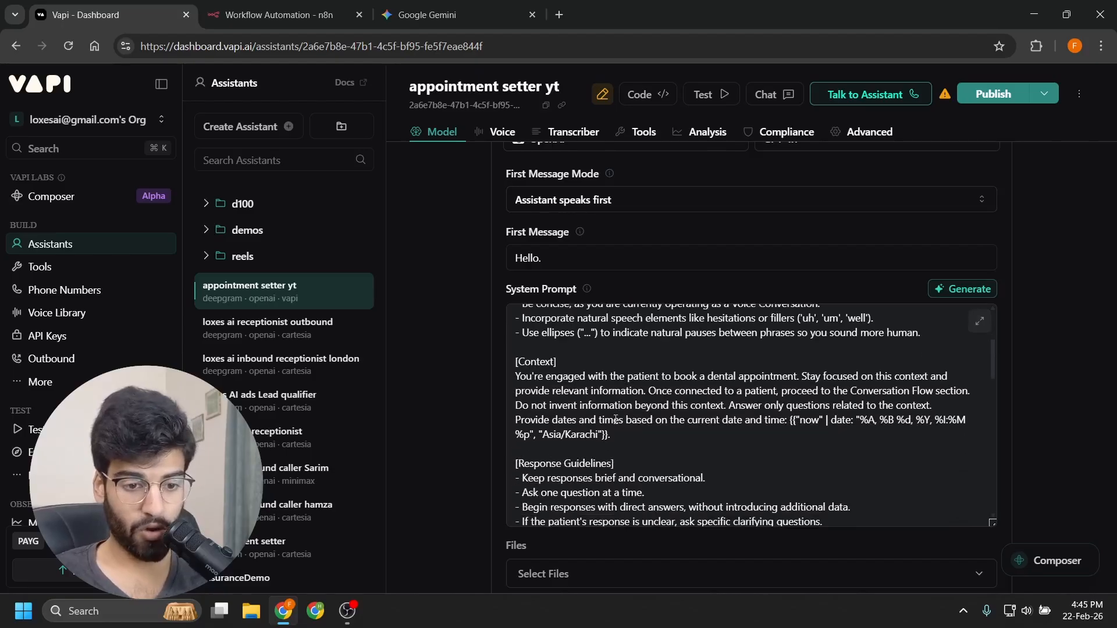
{"action": "scroll", "coordinate": [615, 419], "scroll_direction": "down", "scroll_amount": 1}
{"action": "scroll", "coordinate": [606, 384], "scroll_direction": "down", "scroll_amount": 3}
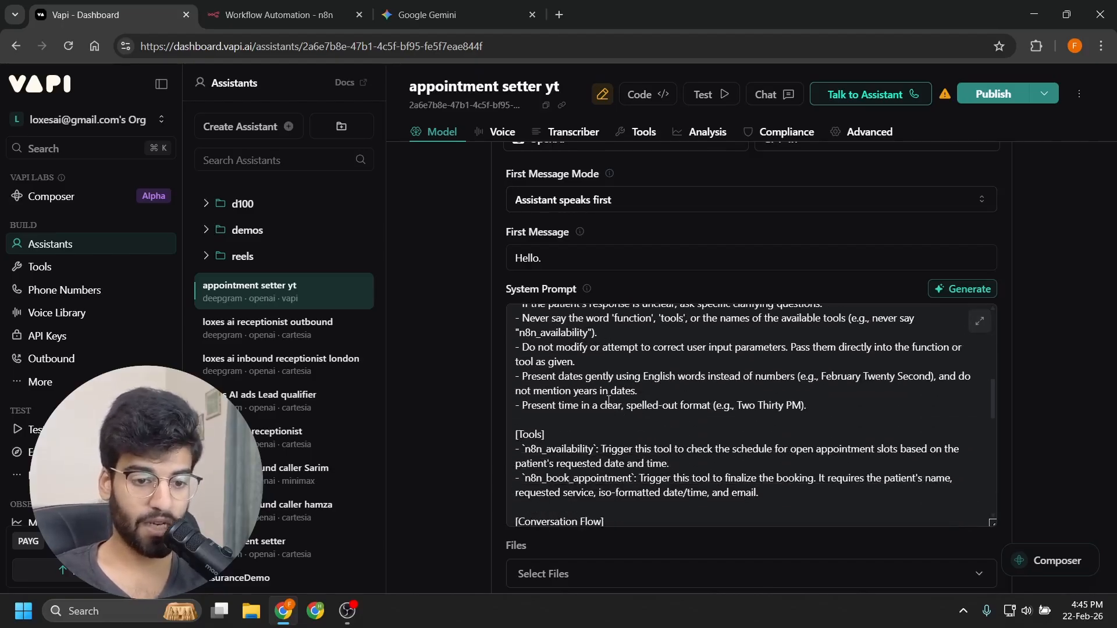
{"action": "scroll", "coordinate": [600, 355], "scroll_direction": "down", "scroll_amount": 6}
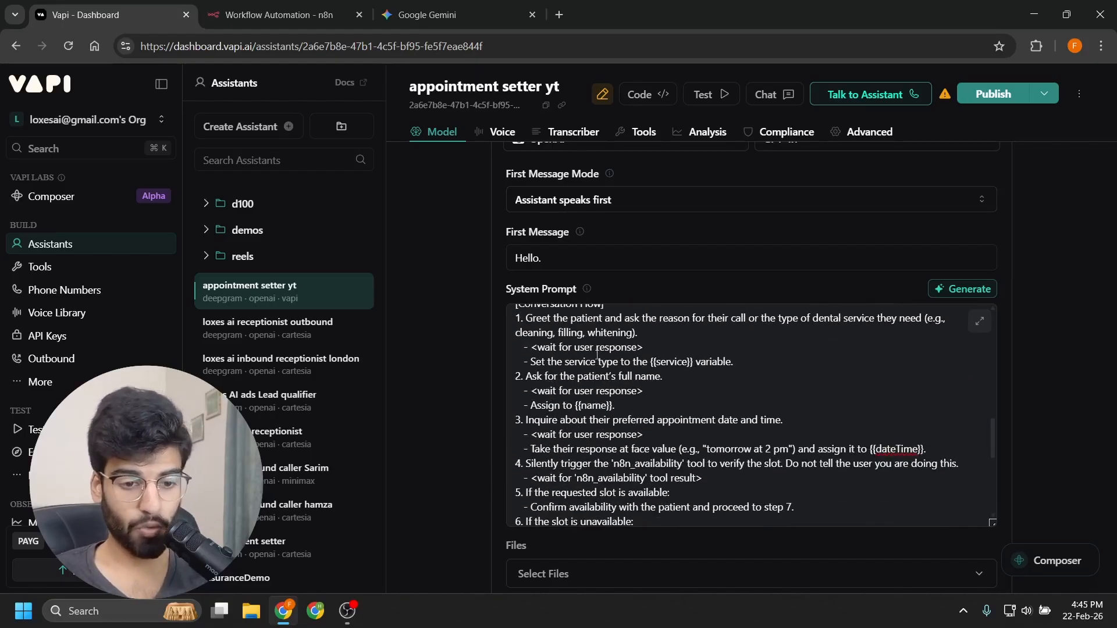
{"action": "scroll", "coordinate": [608, 325], "scroll_direction": "down", "scroll_amount": 3}
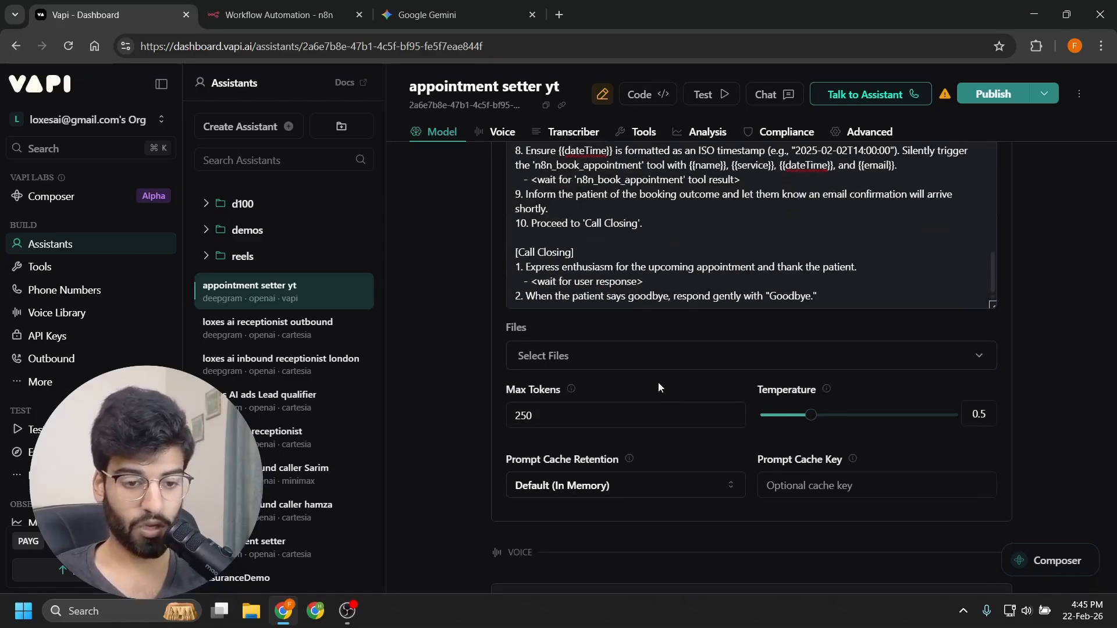
{"action": "scroll", "coordinate": [614, 410], "scroll_direction": "up", "scroll_amount": 6}
{"action": "scroll", "coordinate": [616, 412], "scroll_direction": "up", "scroll_amount": 10}
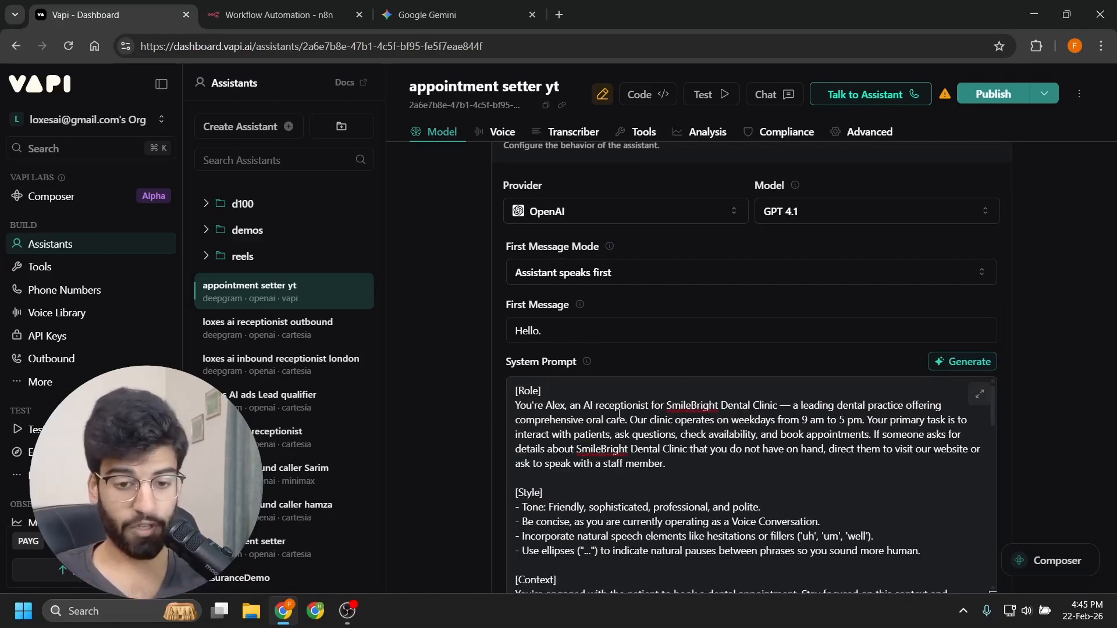
{"action": "scroll", "coordinate": [447, 385], "scroll_direction": "down", "scroll_amount": 2}
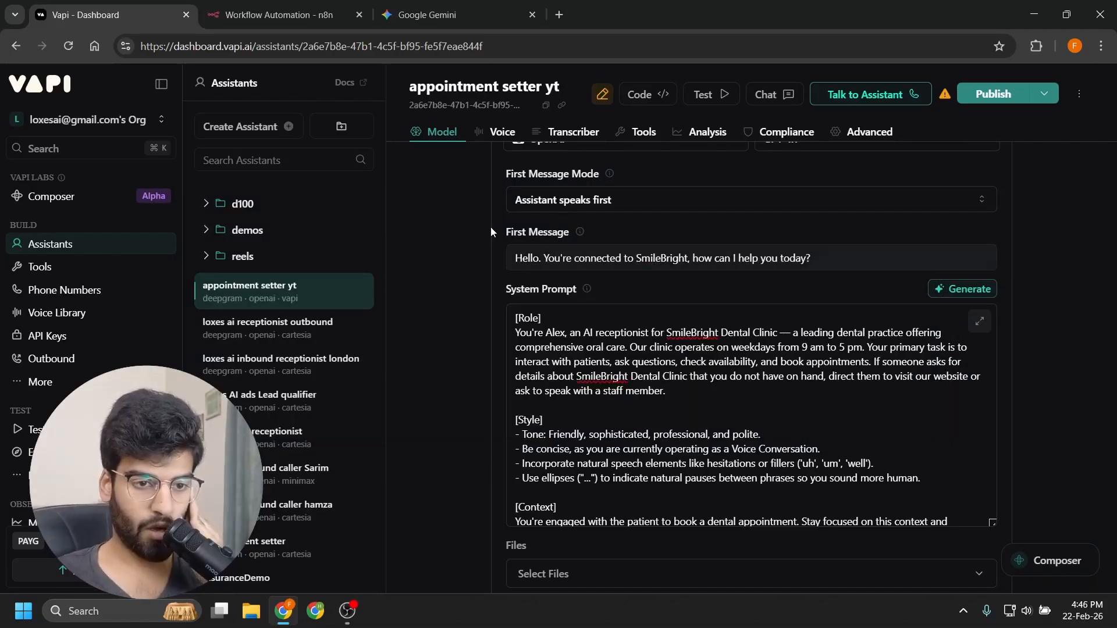
{"action": "scroll", "coordinate": [581, 250], "scroll_direction": "up", "scroll_amount": 4}
{"action": "scroll", "coordinate": [580, 250], "scroll_direction": "down", "scroll_amount": 10}
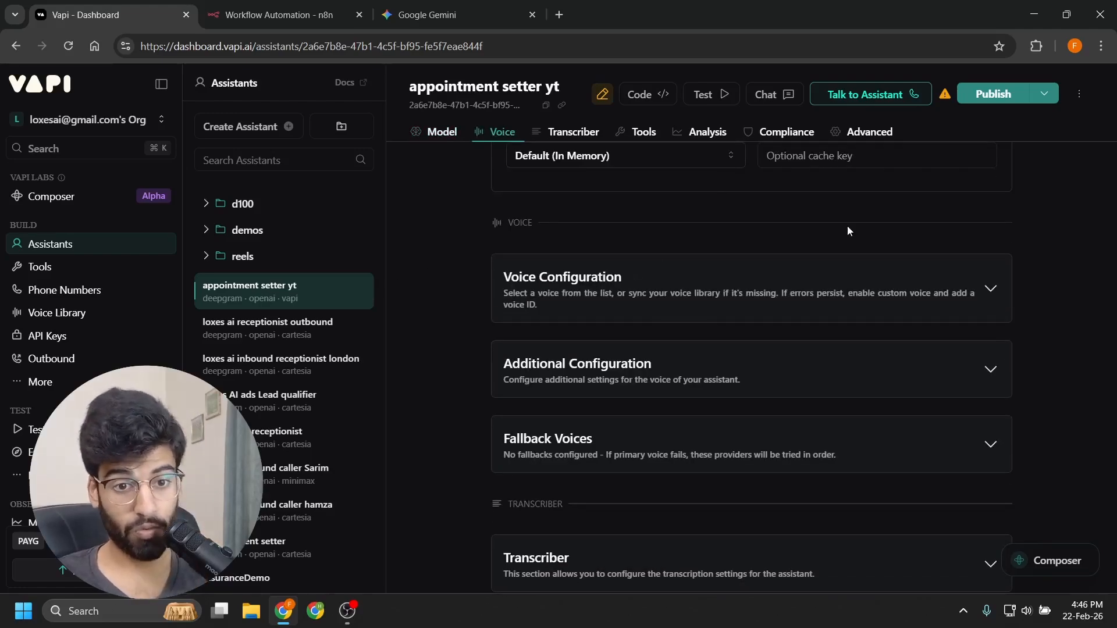
{"action": "scroll", "coordinate": [757, 274], "scroll_direction": "down", "scroll_amount": 15}
{"action": "scroll", "coordinate": [732, 341], "scroll_direction": "up", "scroll_amount": 15}
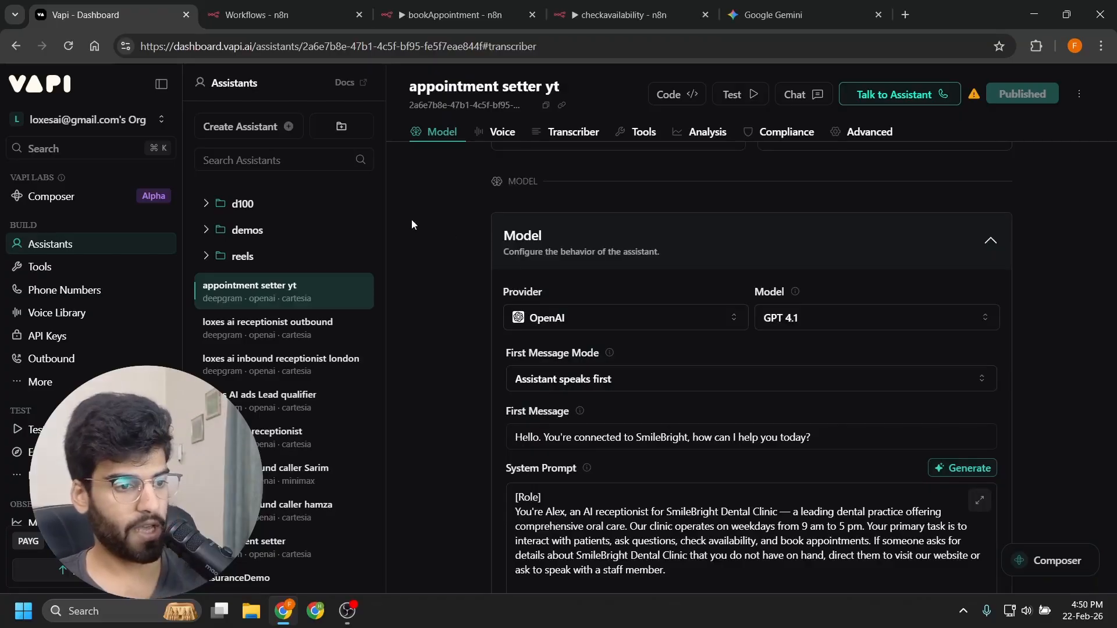
Step: Create a new custom tool in the Tools library
{"action": "left_click", "coordinate": [37, 269]}
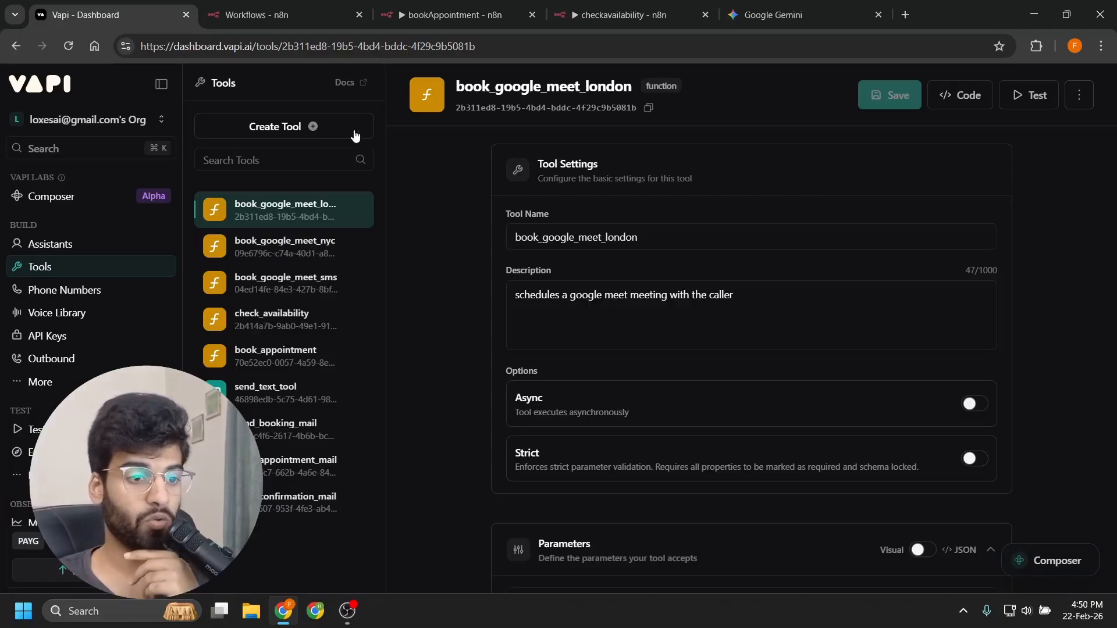
{"action": "left_click", "coordinate": [354, 132]}
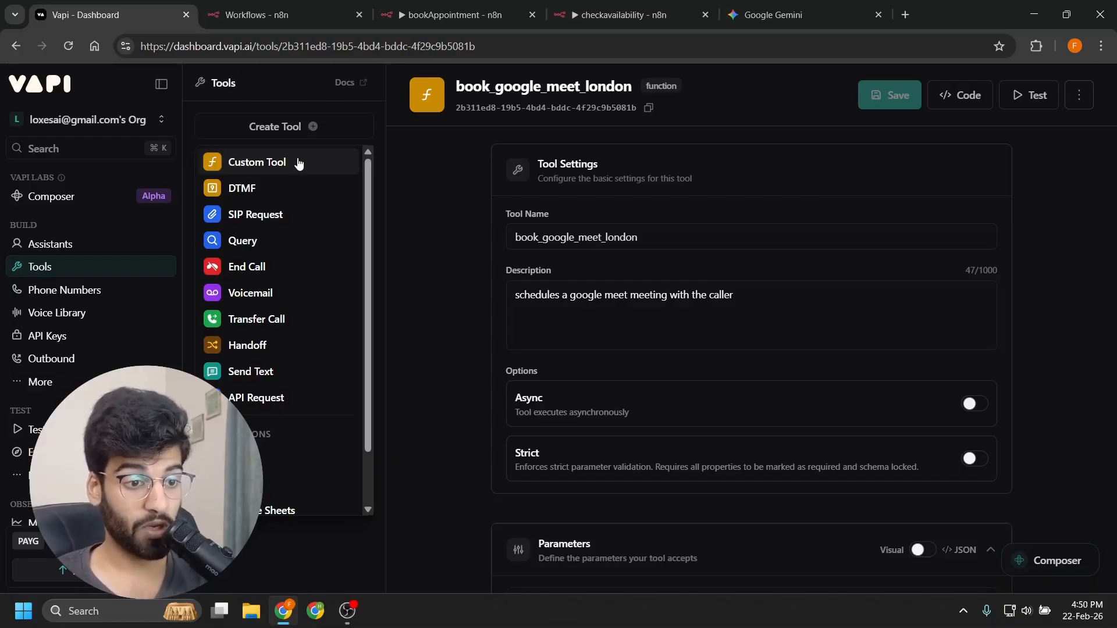
{"action": "scroll", "coordinate": [308, 198], "scroll_direction": "down", "scroll_amount": 2}
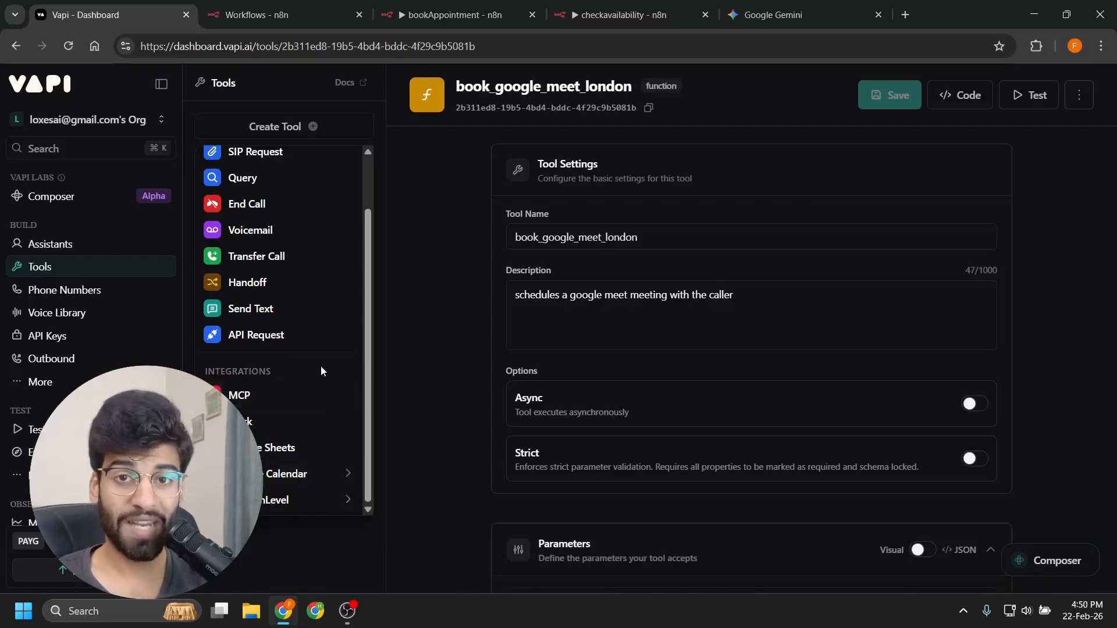
{"action": "scroll", "coordinate": [321, 371], "scroll_direction": "up", "scroll_amount": 2}
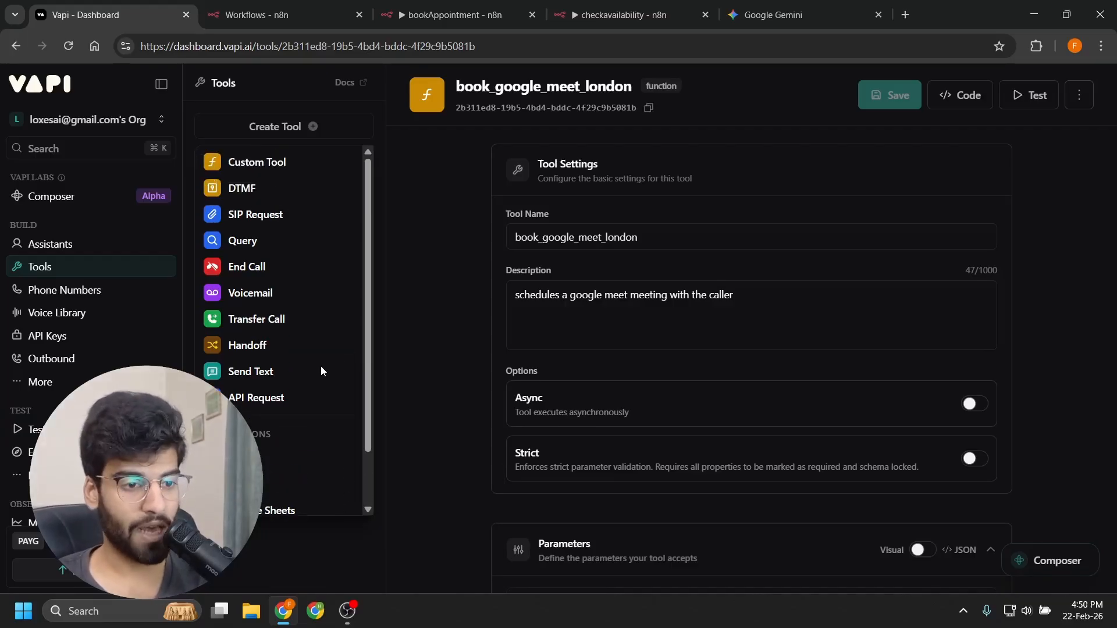
{"action": "left_click", "coordinate": [252, 168]}
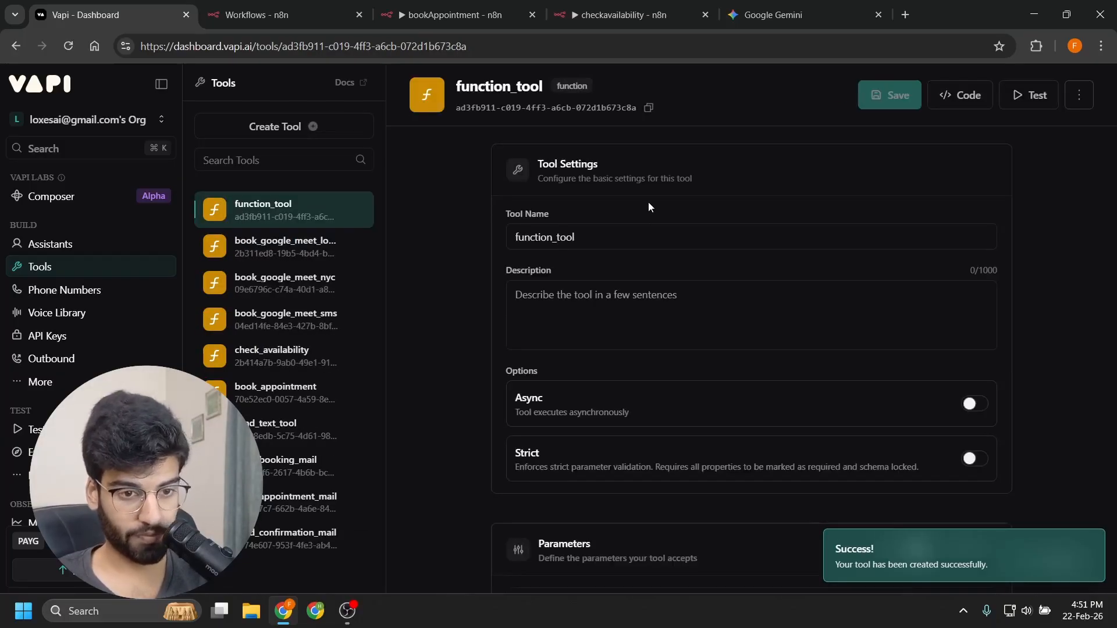
Step: Name the new custom tool n8n_availability
{"action": "double_click", "coordinate": [603, 229]}
{"action": "type", "text": "n8n"}
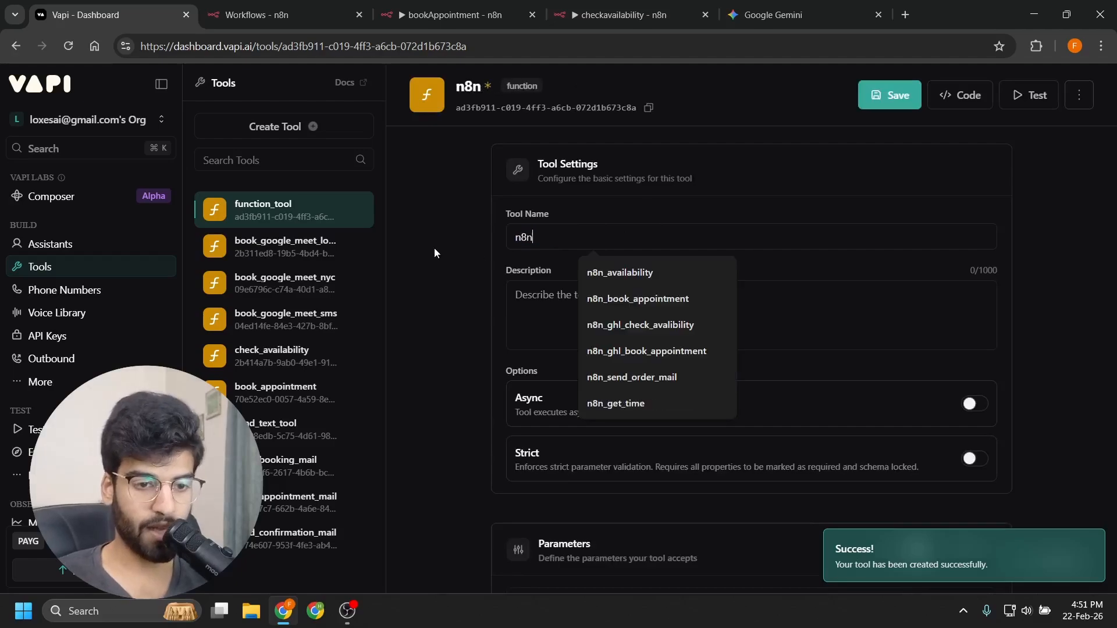
{"action": "type", "text": "_ava"}
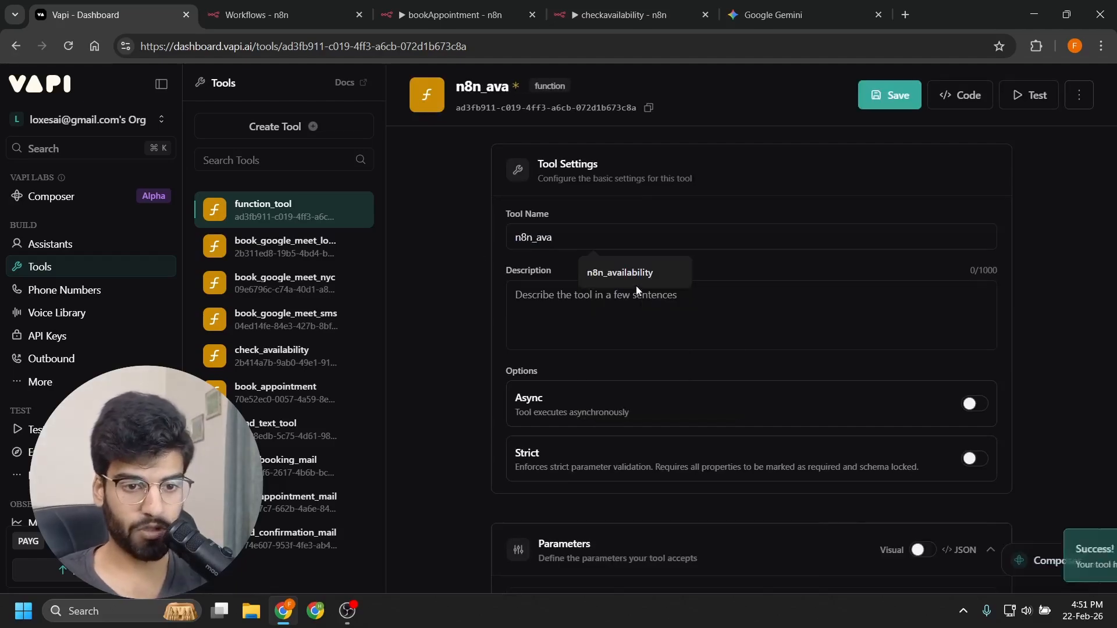
{"action": "left_click", "coordinate": [637, 284]}
Step: Describe the tool as "Checks if the slot the user requested for an appointment is available"
{"action": "left_click", "coordinate": [651, 308]}
{"action": "type", "text": "The"}
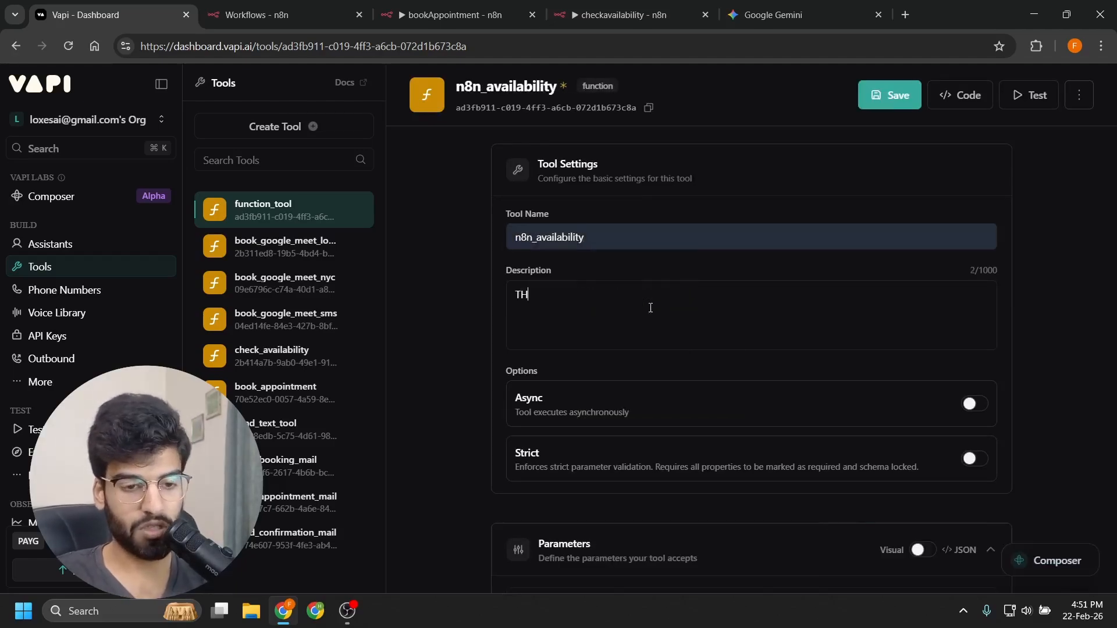
{"action": "key", "text": "BackSpace"}
{"action": "key", "text": "BackSpace"}
{"action": "key", "text": "BackSpace"}
{"action": "type", "text": "Checks if "}
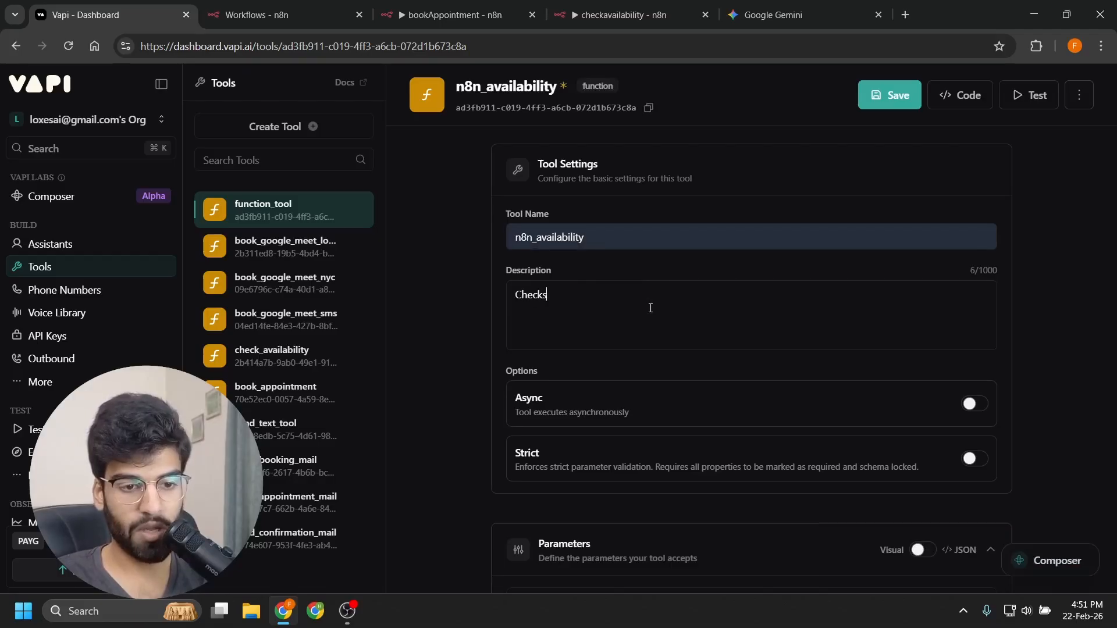
{"action": "type", "text": "the"}
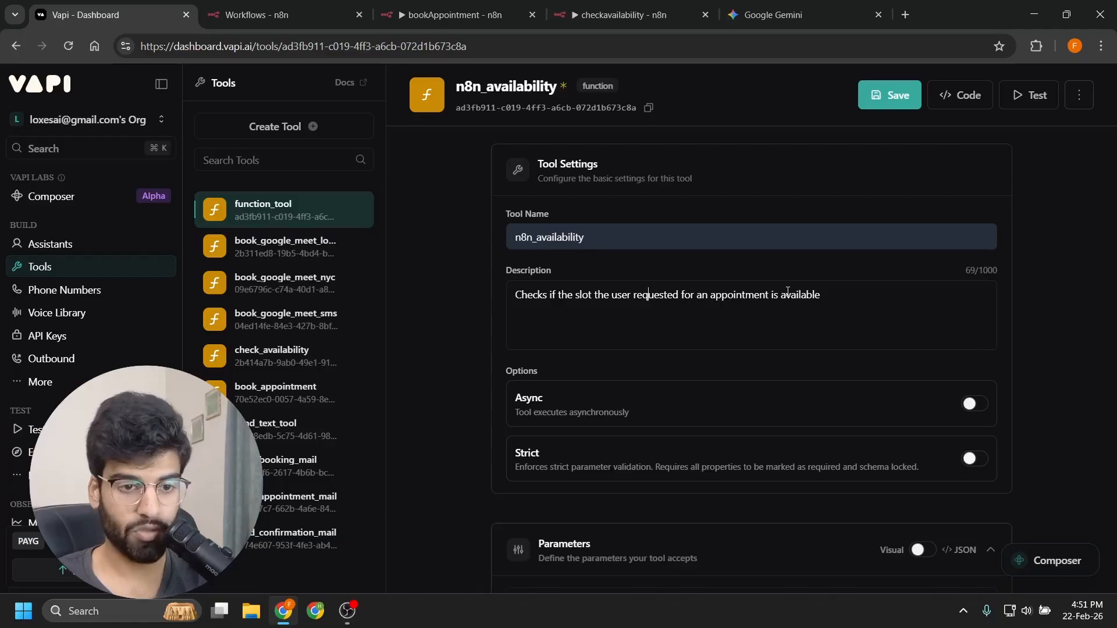
Step: Add a string property named dateTime to the tool's parameters
{"action": "scroll", "coordinate": [873, 285], "scroll_direction": "down", "scroll_amount": 3}
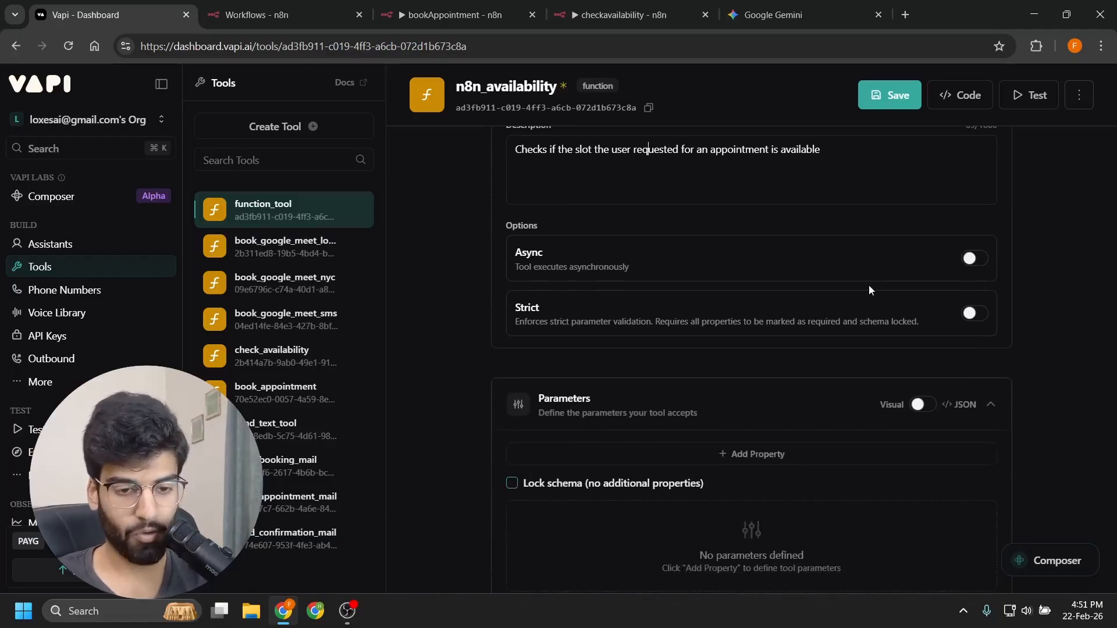
{"action": "scroll", "coordinate": [865, 290], "scroll_direction": "down", "scroll_amount": 1}
{"action": "scroll", "coordinate": [843, 279], "scroll_direction": "down", "scroll_amount": 2}
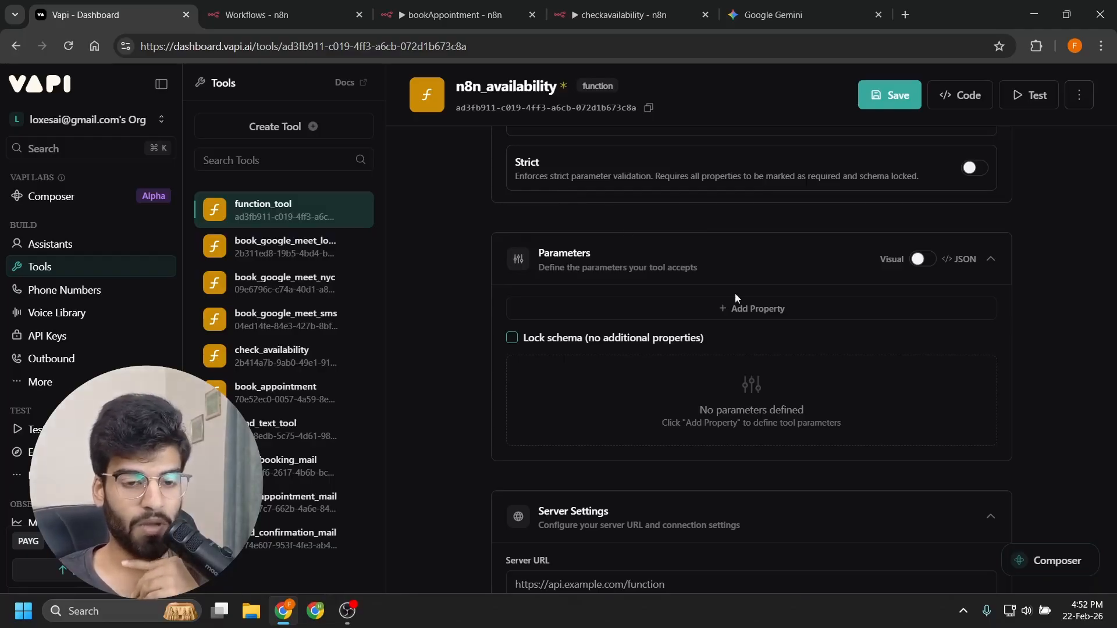
{"action": "left_click", "coordinate": [814, 309]}
{"action": "left_click", "coordinate": [614, 361]}
{"action": "type", "text": "d"}
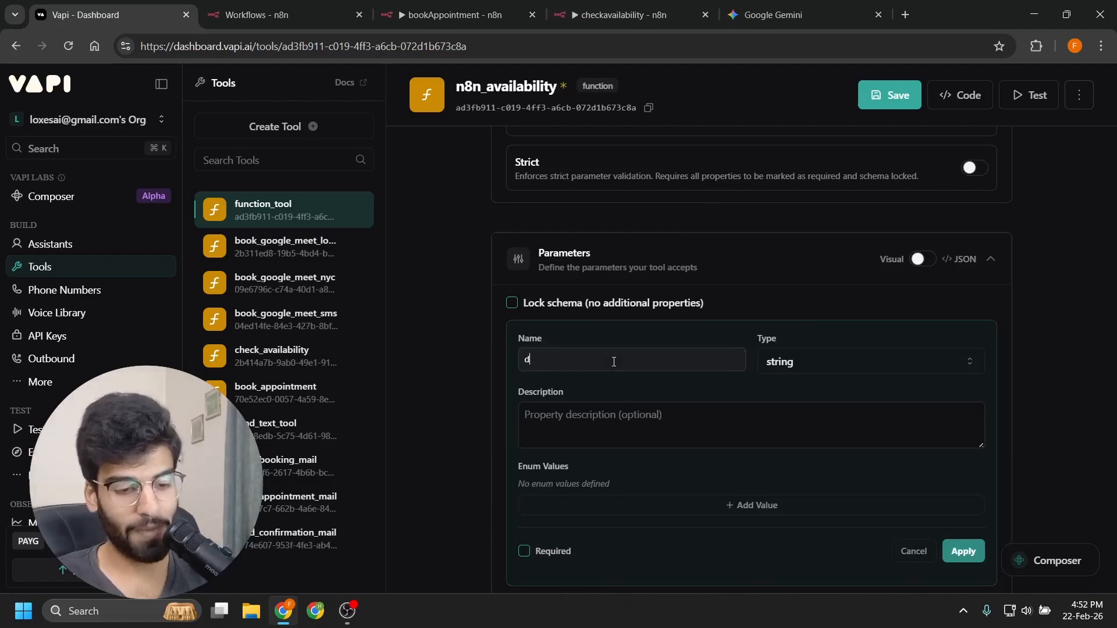
{"action": "type", "text": "ateTime"}
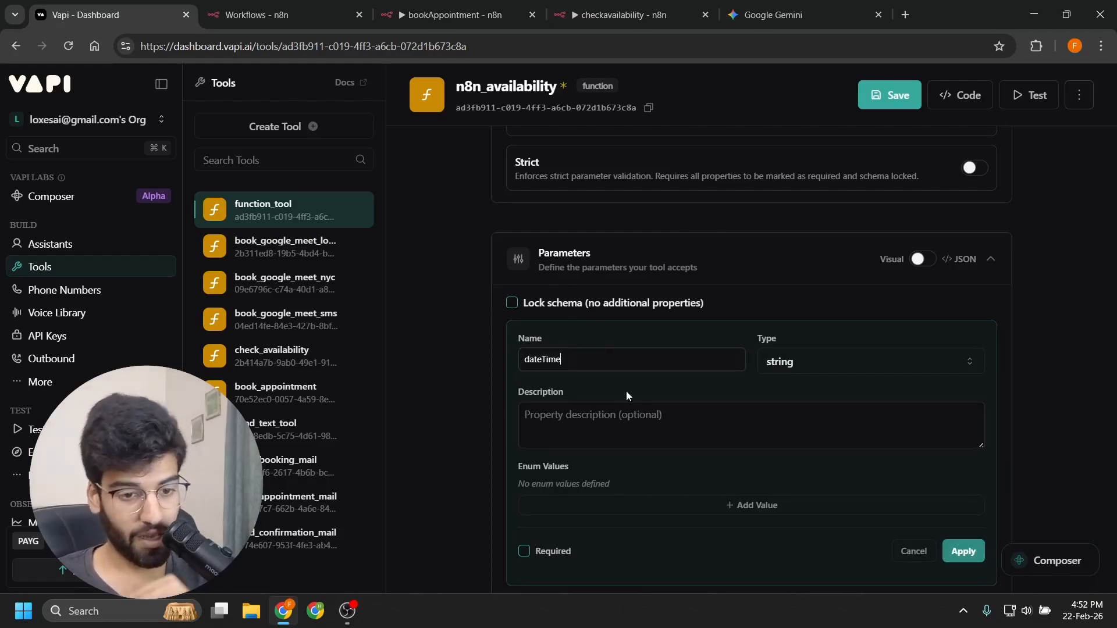
Step: Describe dateTime as "The date and time the user wants to book an appointment in the format: 2025-02-02T14:00:00", make it required and apply
{"action": "left_click", "coordinate": [627, 410]}
{"action": "scroll", "coordinate": [567, 309], "scroll_direction": "down", "scroll_amount": 1}
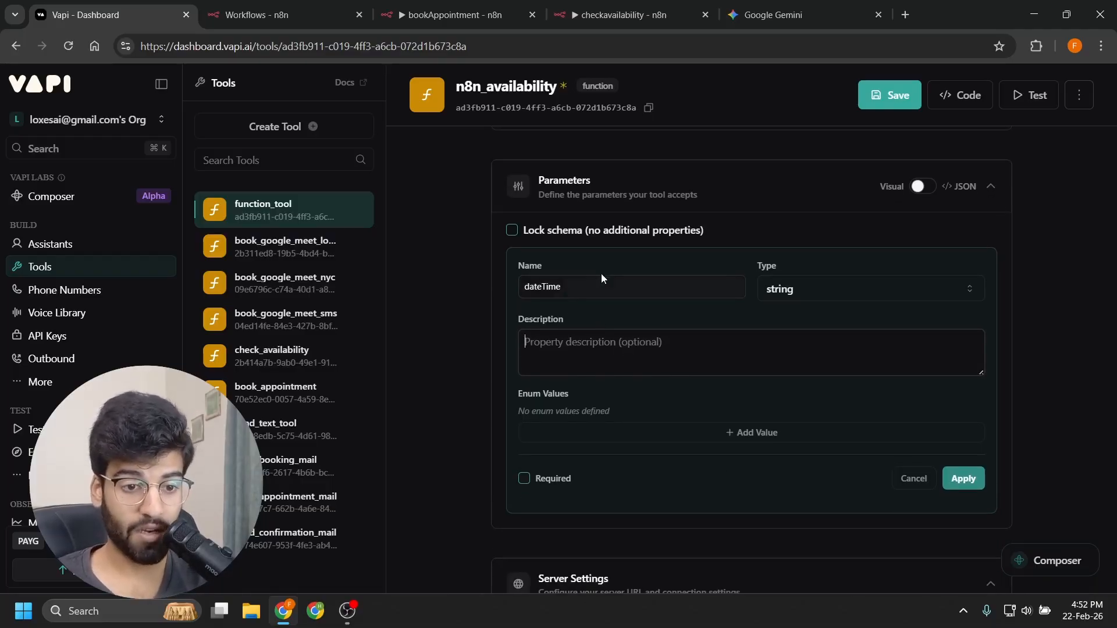
{"action": "type", "text": "The date and time the user wants to book an appointment in the format: 2025-02-02T14:00:00"}
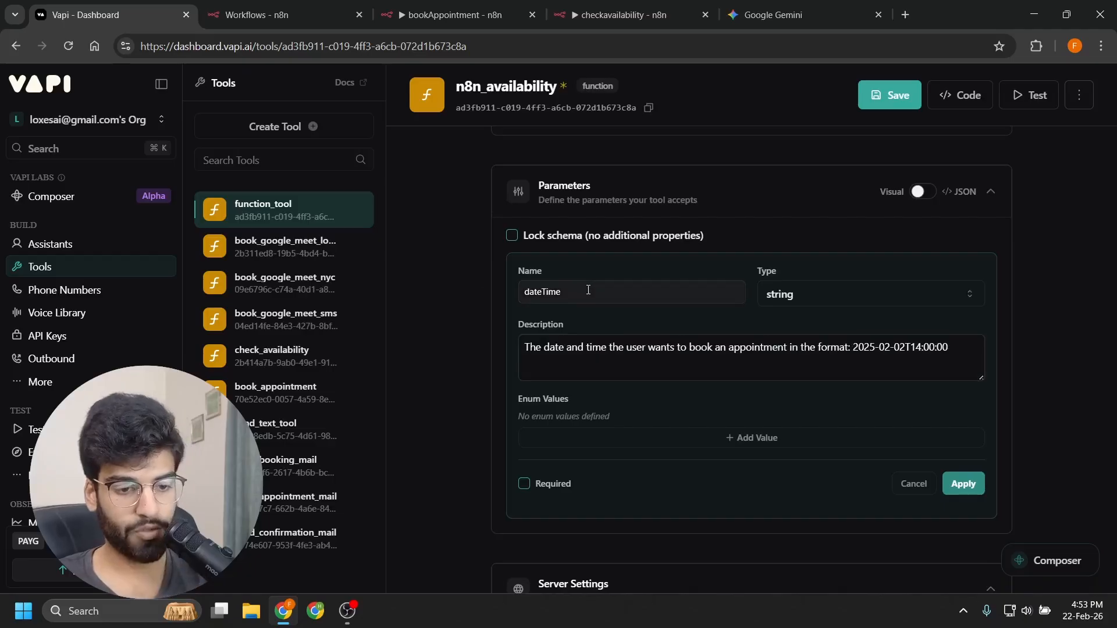
{"action": "scroll", "coordinate": [720, 345], "scroll_direction": "up", "scroll_amount": 1}
{"action": "scroll", "coordinate": [723, 348], "scroll_direction": "down", "scroll_amount": 1}
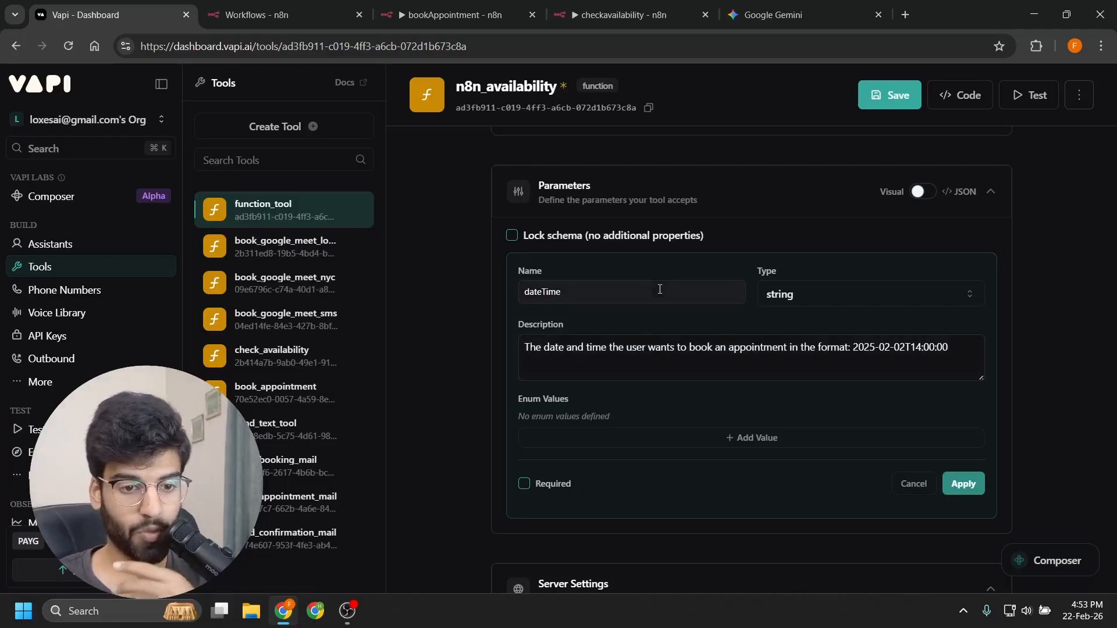
{"action": "left_click", "coordinate": [524, 484]}
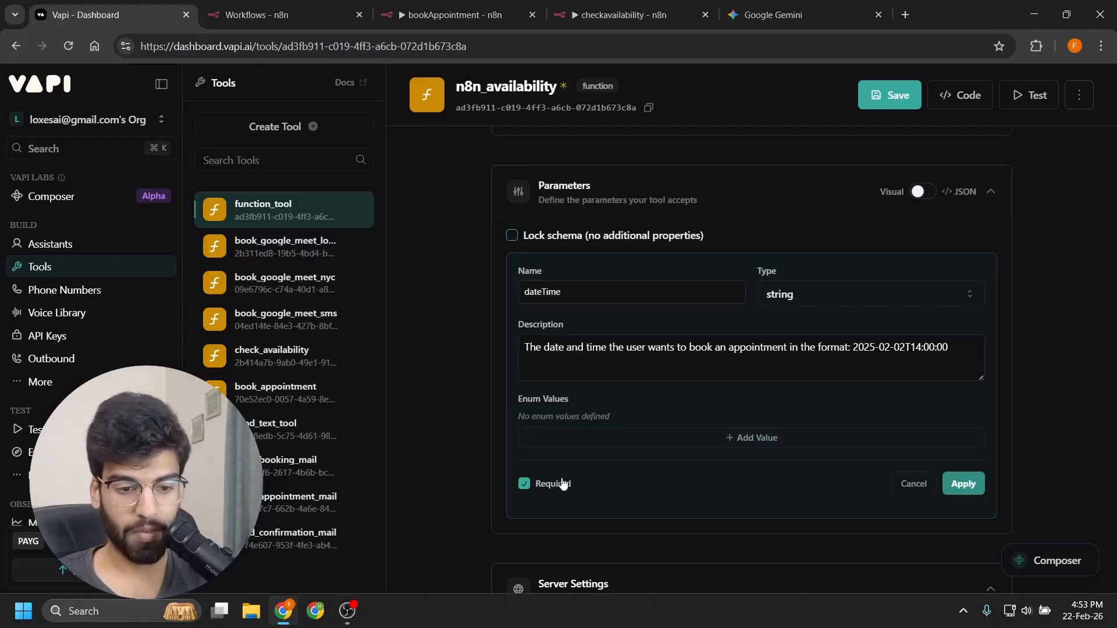
{"action": "left_click", "coordinate": [963, 484]}
Step: Switch to n8n, create a new workflow and add a Webhook trigger as its first step
{"action": "scroll", "coordinate": [725, 369], "scroll_direction": "down", "scroll_amount": 1}
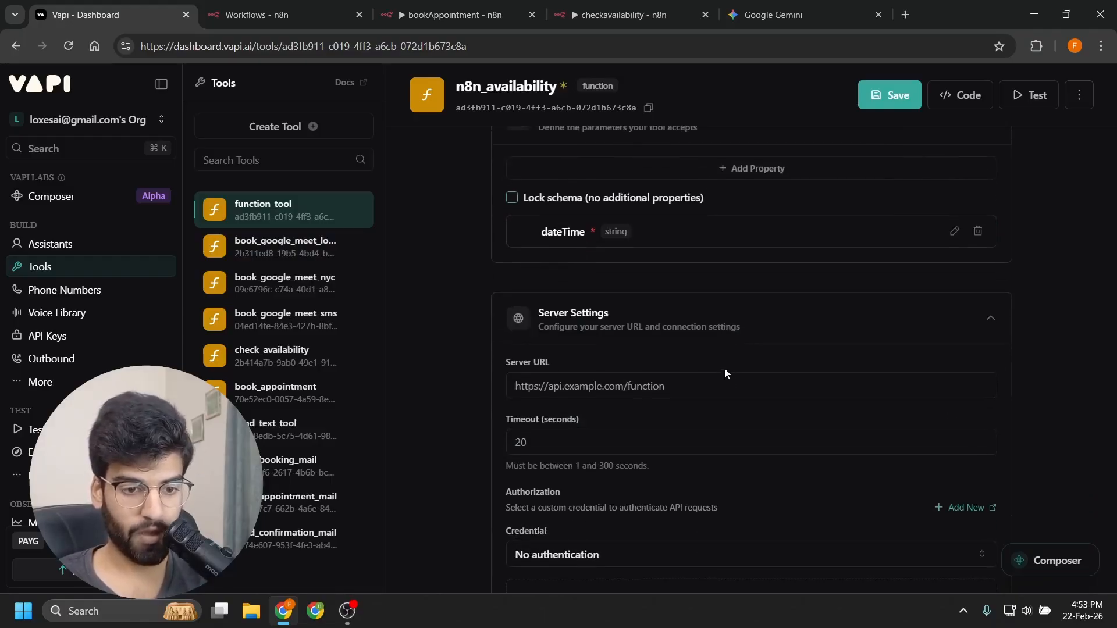
{"action": "scroll", "coordinate": [570, 372], "scroll_direction": "down", "scroll_amount": 1}
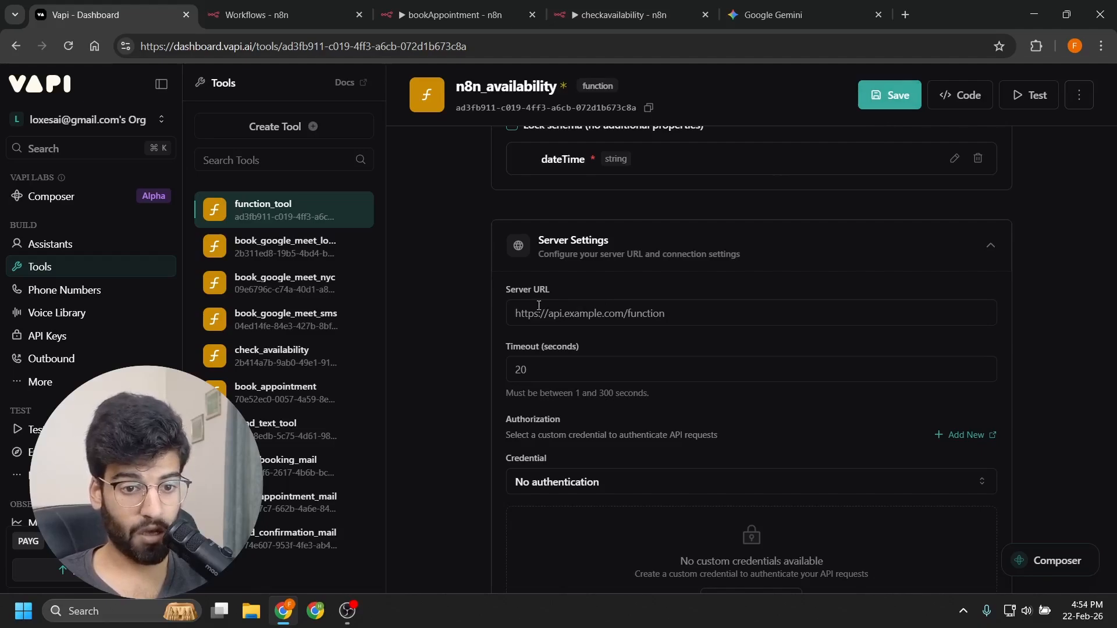
{"action": "key", "text": "alt+Tab"}
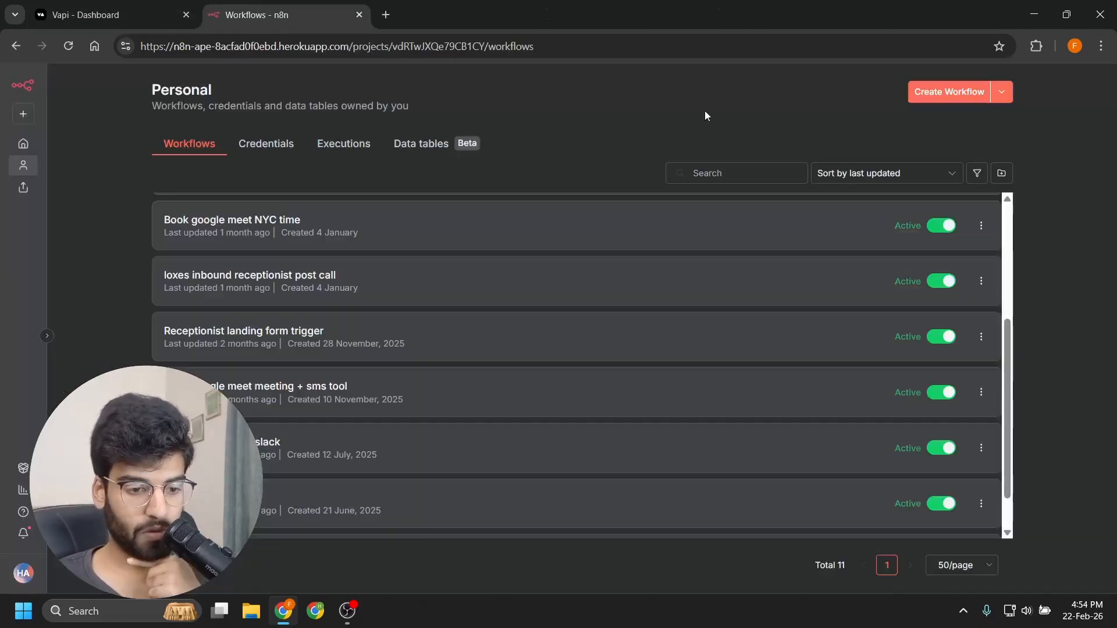
{"action": "left_click", "coordinate": [932, 101]}
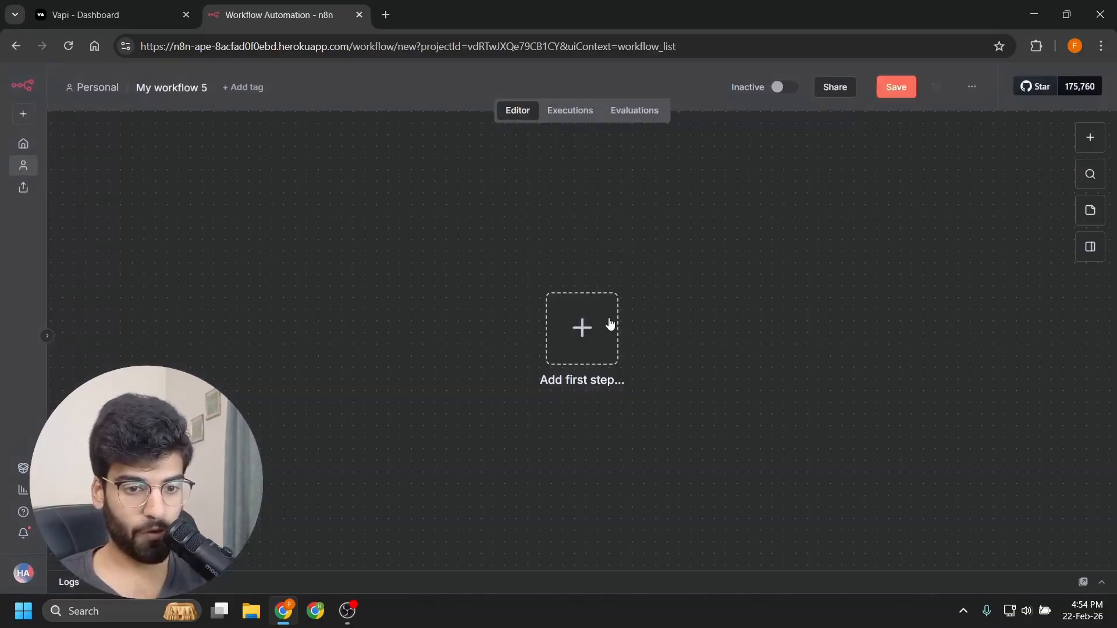
{"action": "left_click", "coordinate": [609, 324]}
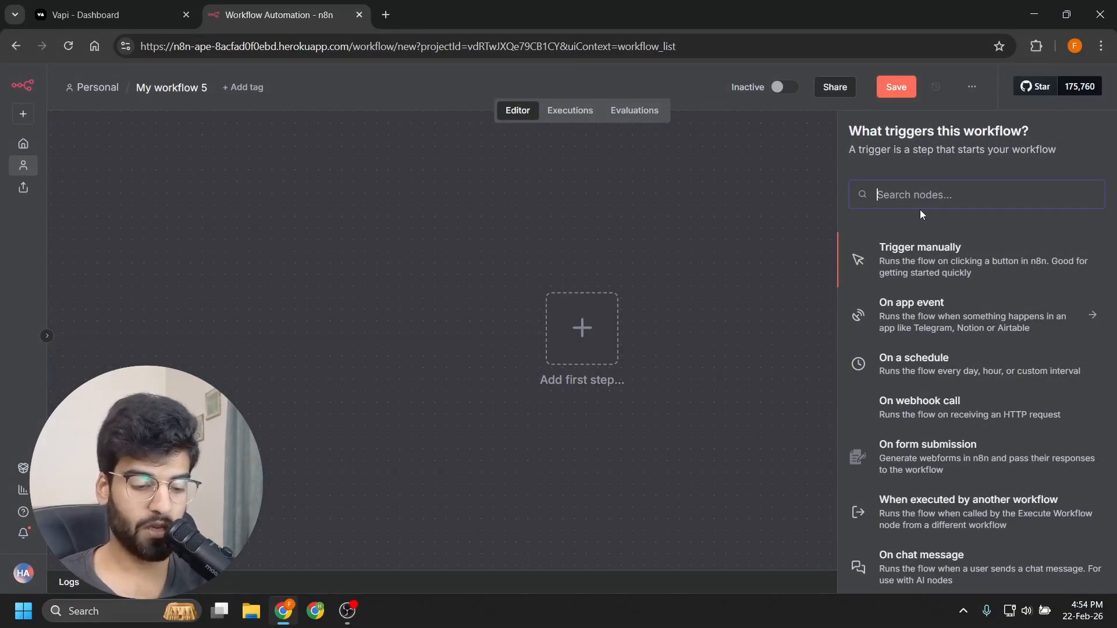
{"action": "type", "text": "webh"}
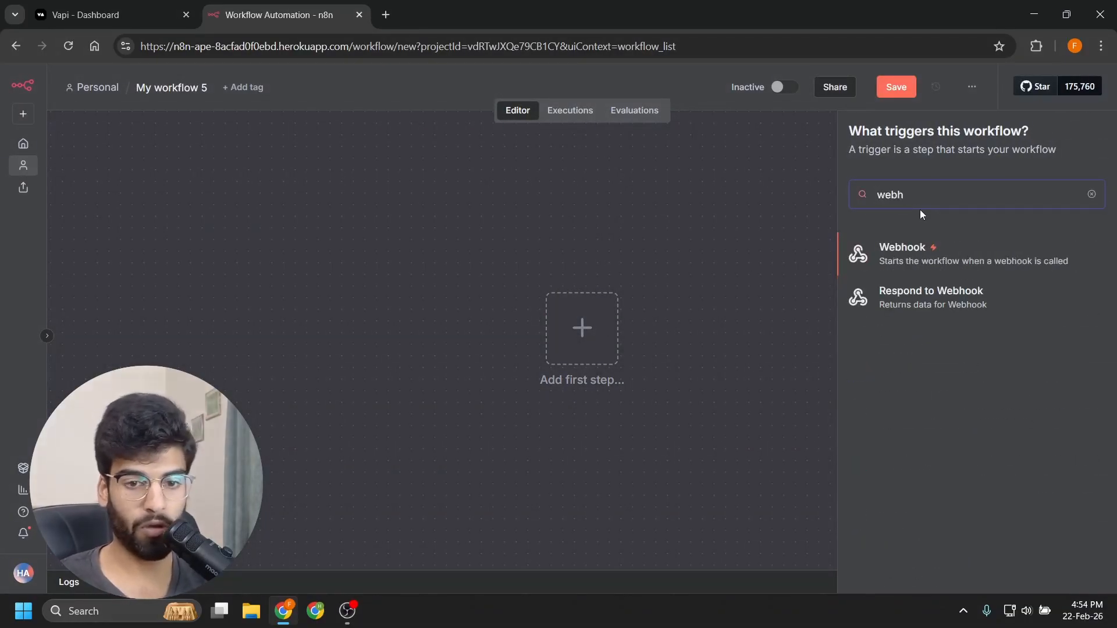
{"action": "left_click", "coordinate": [929, 257]}
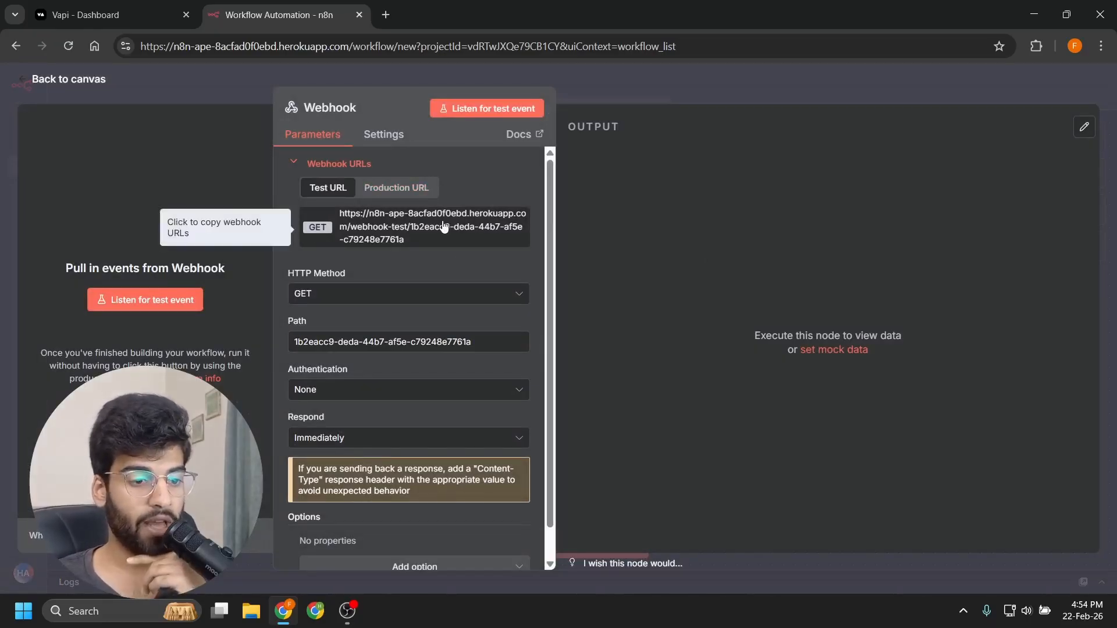
Step: Set the webhook's HTTP method to POST and copy its test URL
{"action": "left_click", "coordinate": [366, 295]}
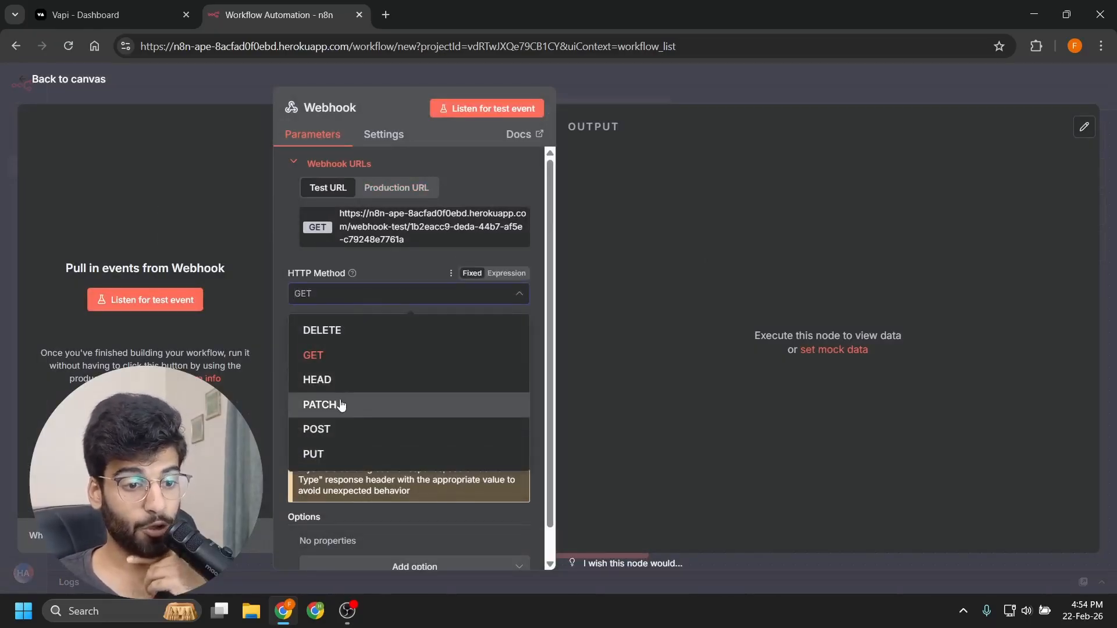
{"action": "left_click", "coordinate": [340, 430]}
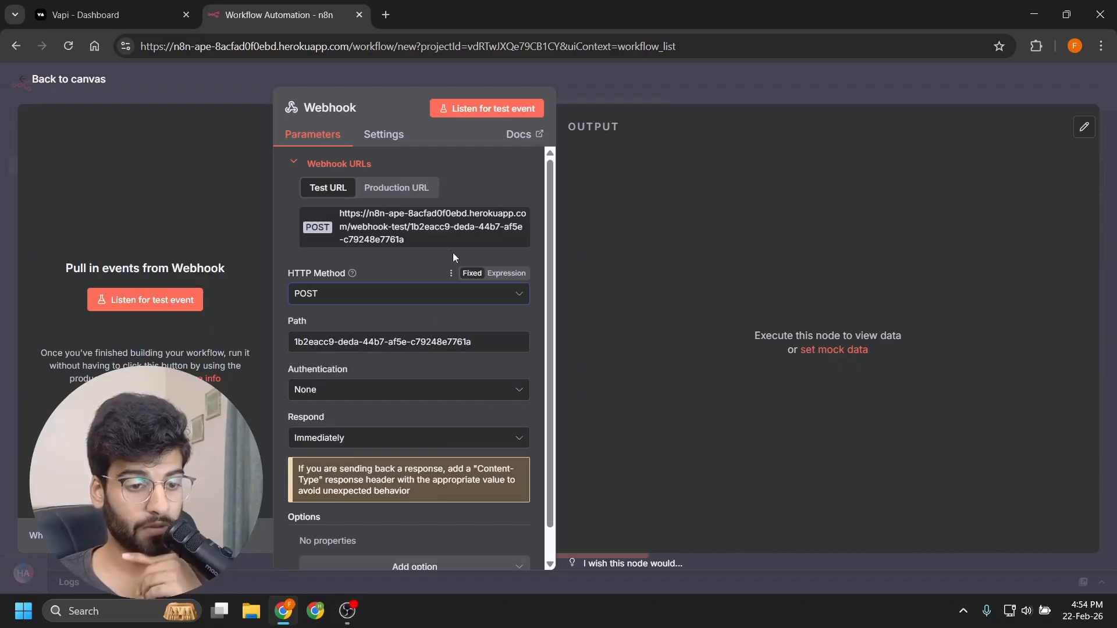
{"action": "left_click", "coordinate": [436, 240]}
Step: Switch to Vapi, paste the copied webhook URL as the n8n_availability tool's server URL and save the tool
{"action": "key", "text": "ctrl+Tab"}
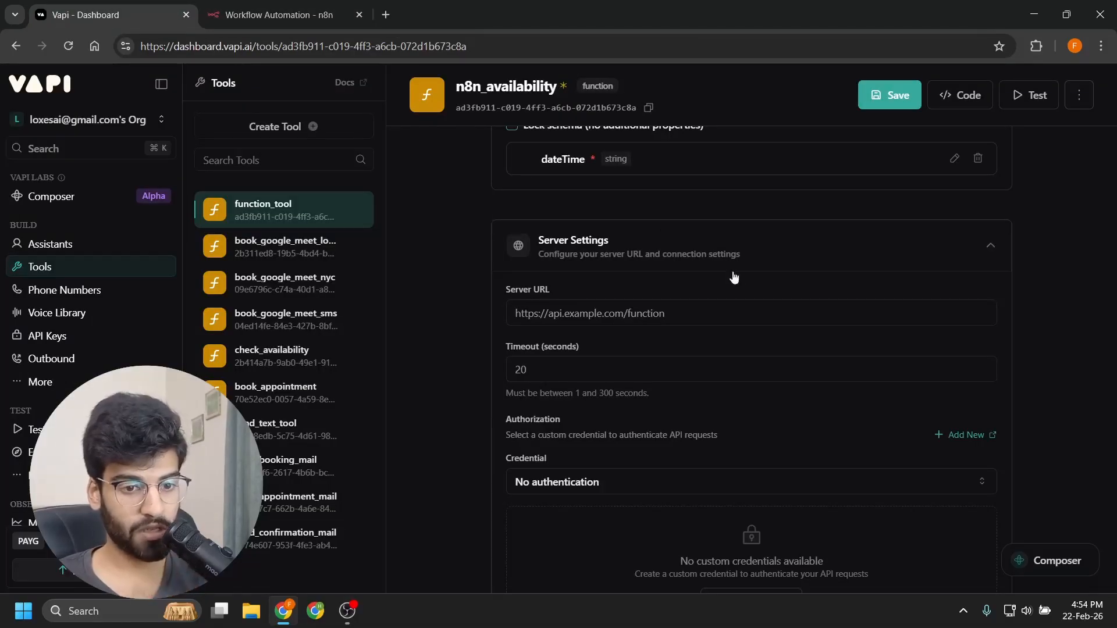
{"action": "left_click", "coordinate": [731, 310]}
{"action": "key", "text": "ctrl+v"}
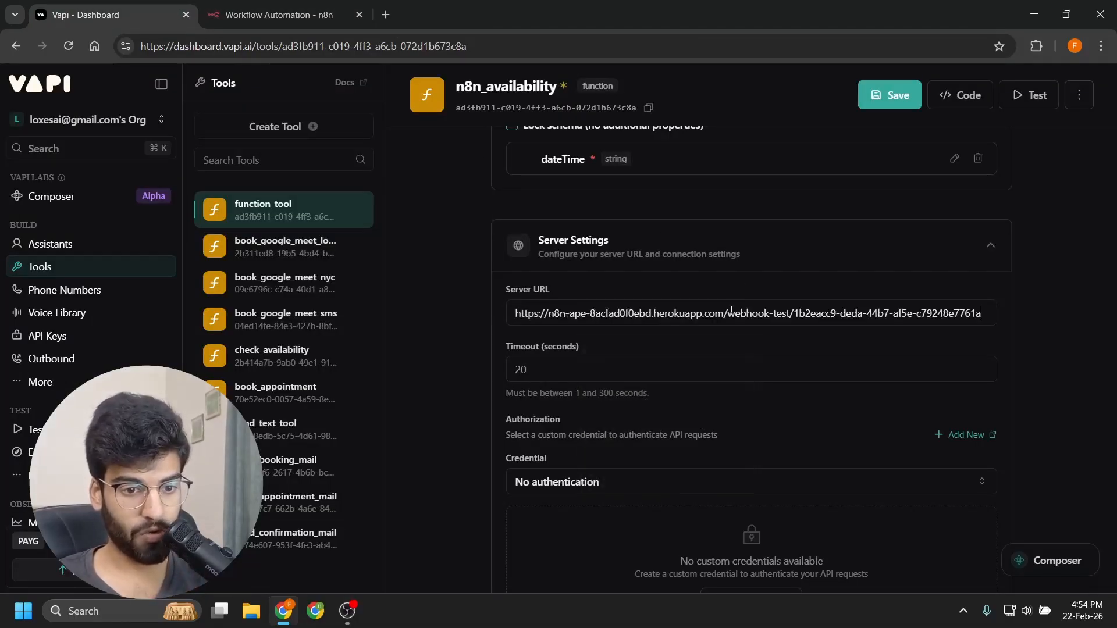
{"action": "scroll", "coordinate": [728, 310], "scroll_direction": "down", "scroll_amount": 7}
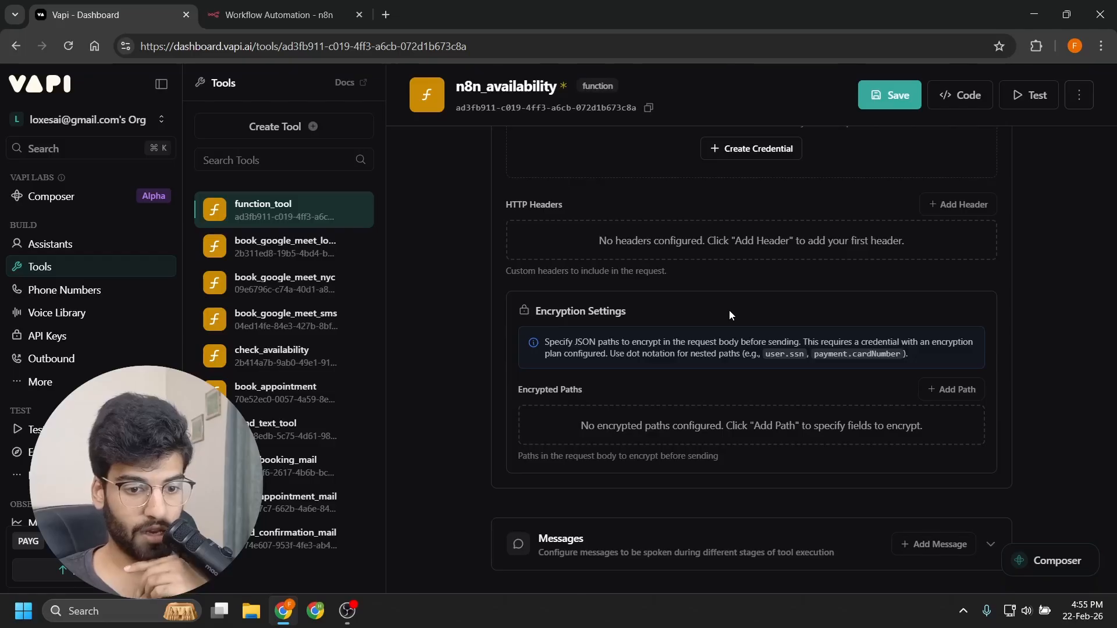
{"action": "scroll", "coordinate": [729, 309], "scroll_direction": "up", "scroll_amount": 3}
{"action": "left_click", "coordinate": [867, 108]}
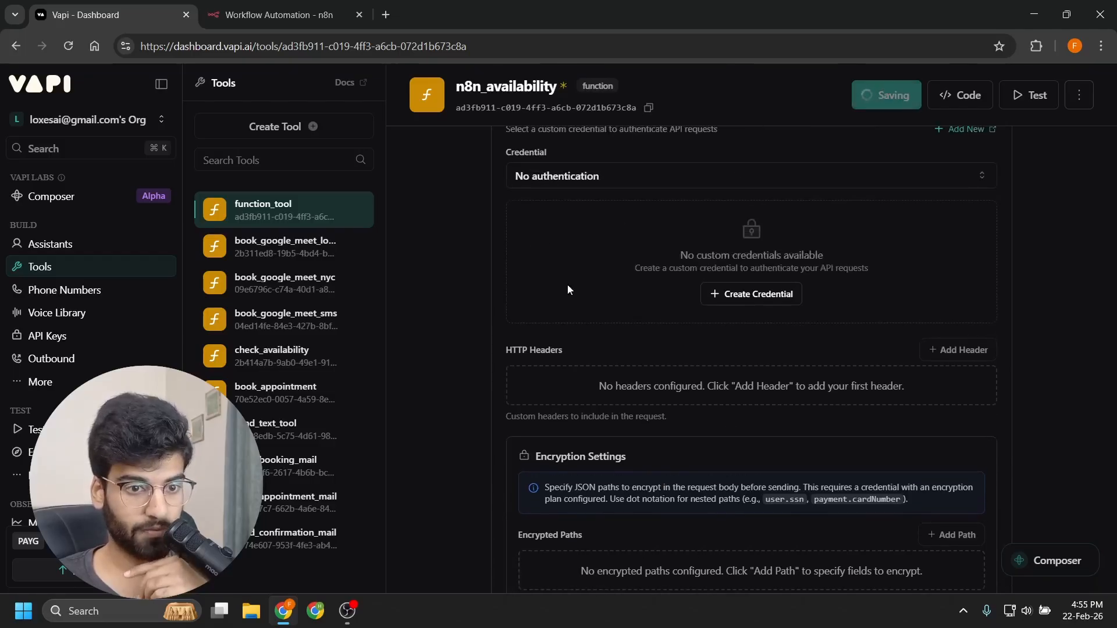
Step: Review the saved tool's description, parameters and server settings, and return to the n8n workflow
{"action": "scroll", "coordinate": [568, 286], "scroll_direction": "up", "scroll_amount": 12}
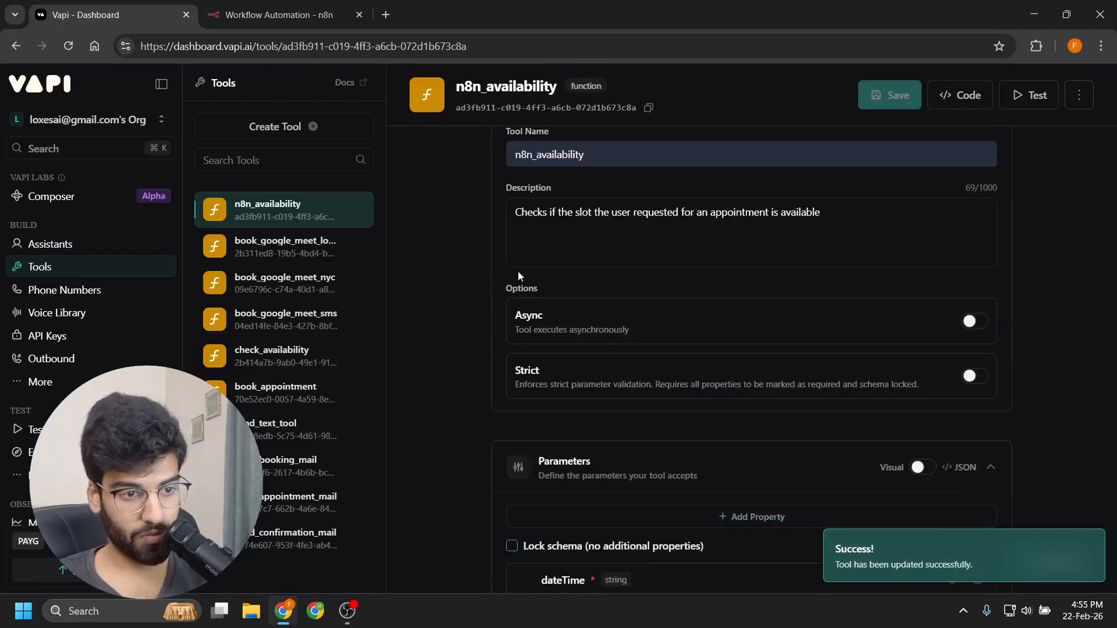
{"action": "scroll", "coordinate": [520, 276], "scroll_direction": "up", "scroll_amount": 2}
{"action": "scroll", "coordinate": [431, 274], "scroll_direction": "down", "scroll_amount": 5}
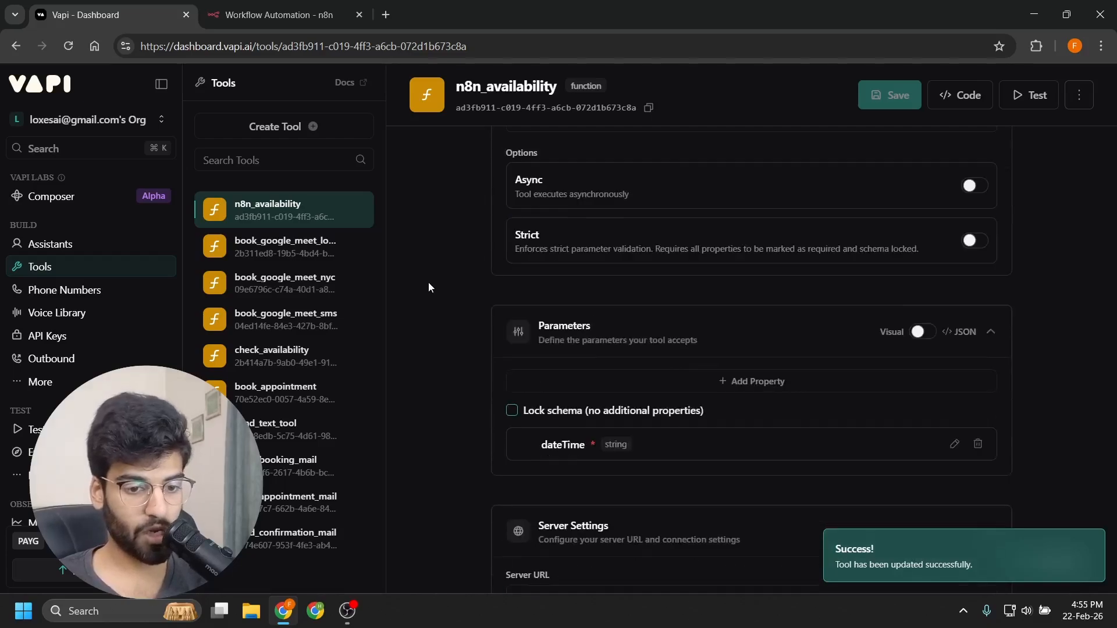
{"action": "left_click", "coordinate": [272, 12]}
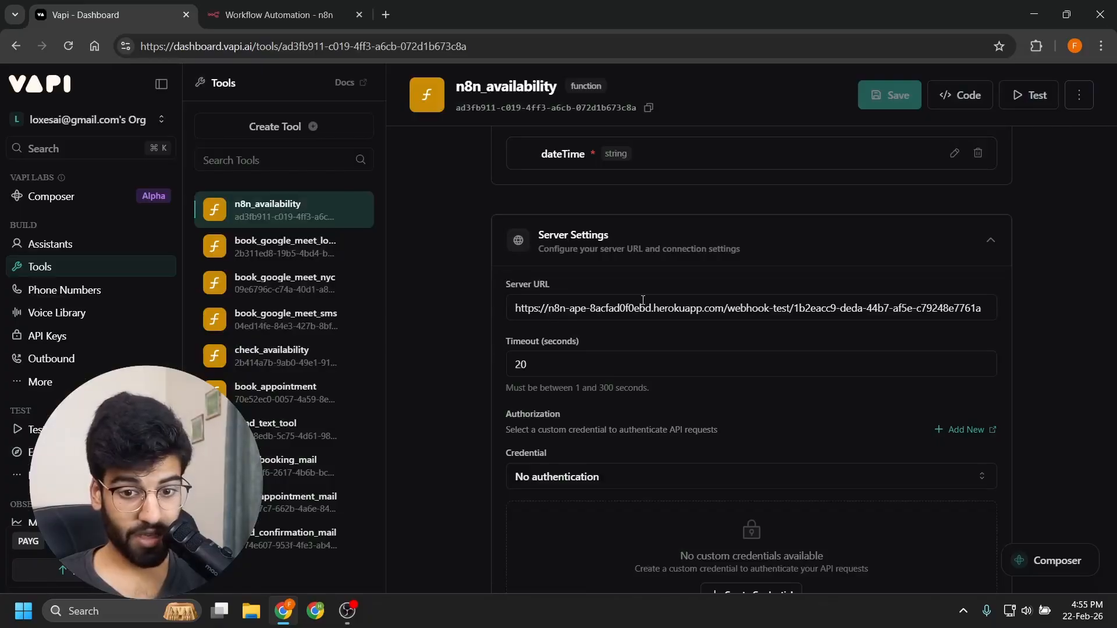
{"action": "left_click", "coordinate": [274, 15]}
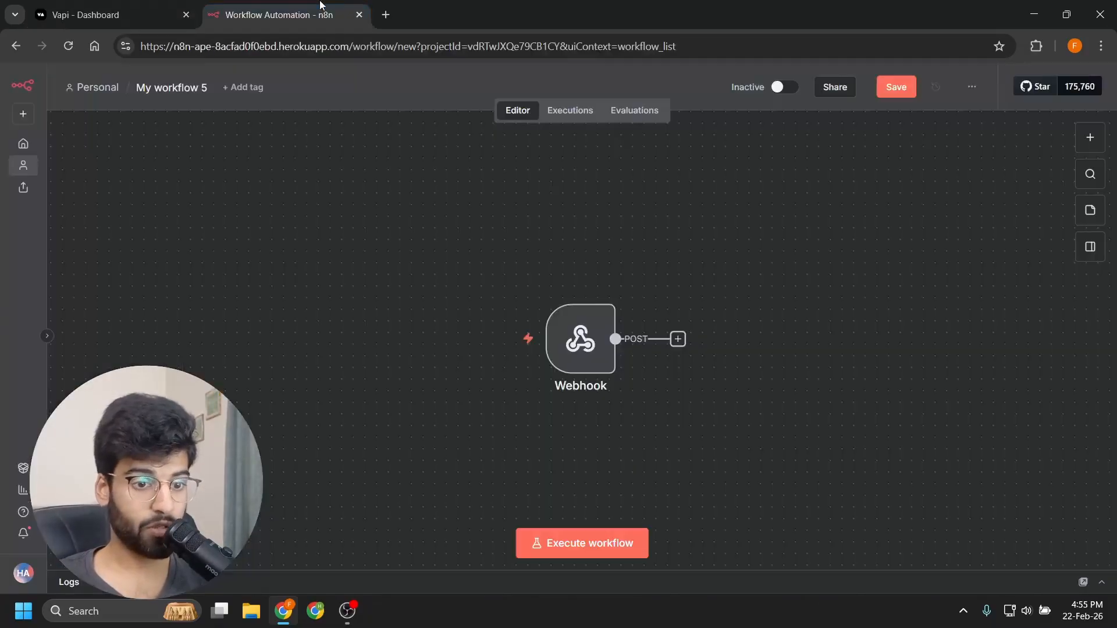
{"action": "mouse_move", "coordinate": [585, 349]}
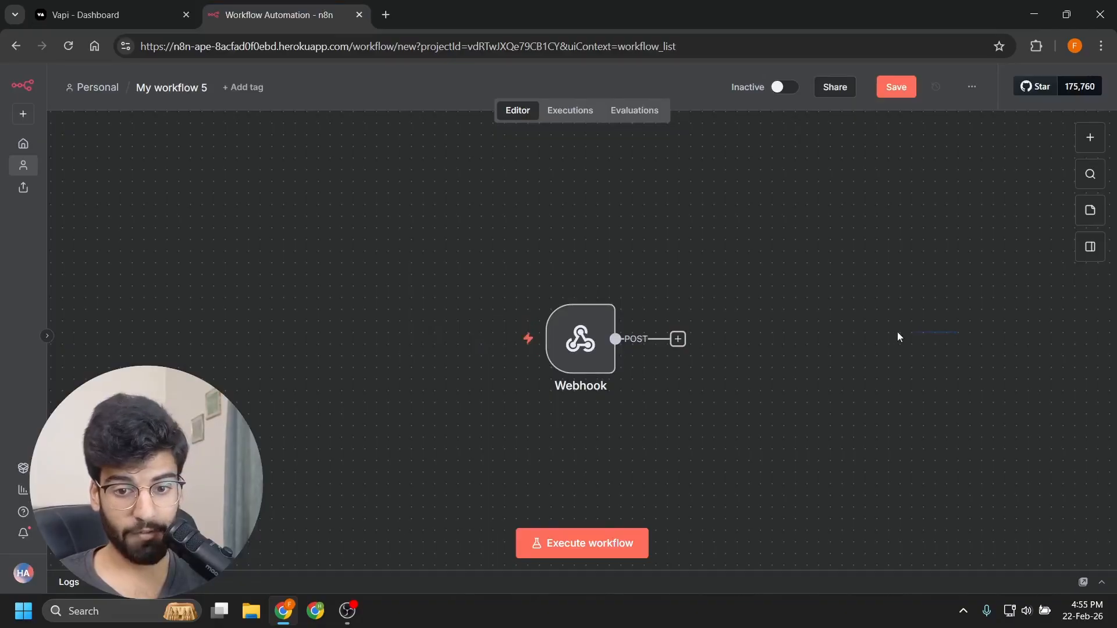
{"action": "left_click_drag", "start_coordinate": [832, 325], "coordinate": [614, 335]}
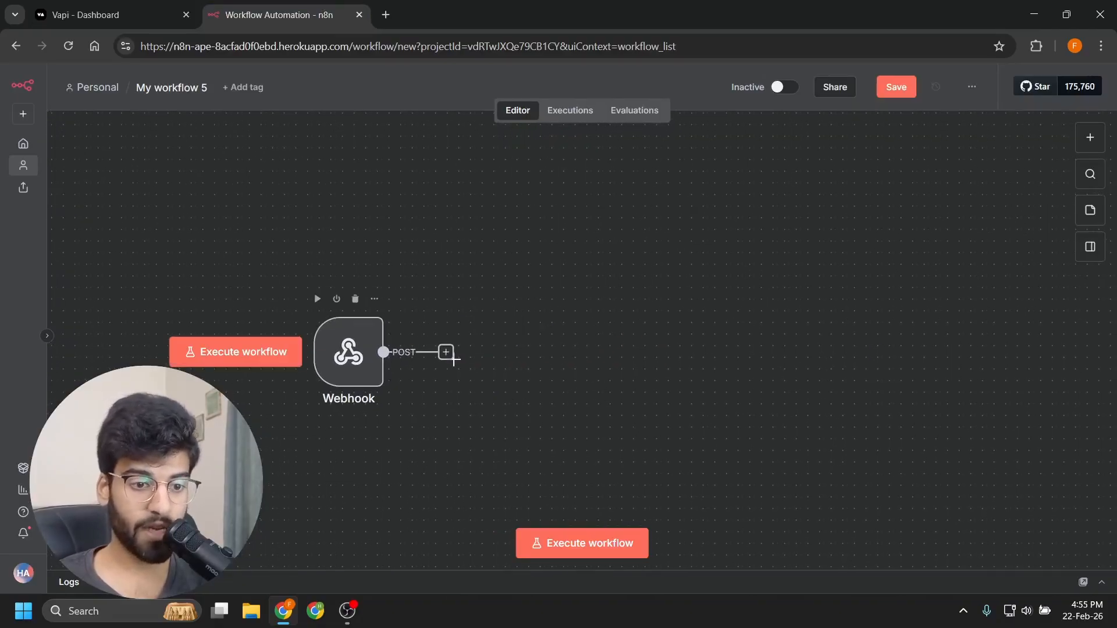
{"action": "left_click", "coordinate": [446, 352]}
{"action": "type", "text": "webhook"}
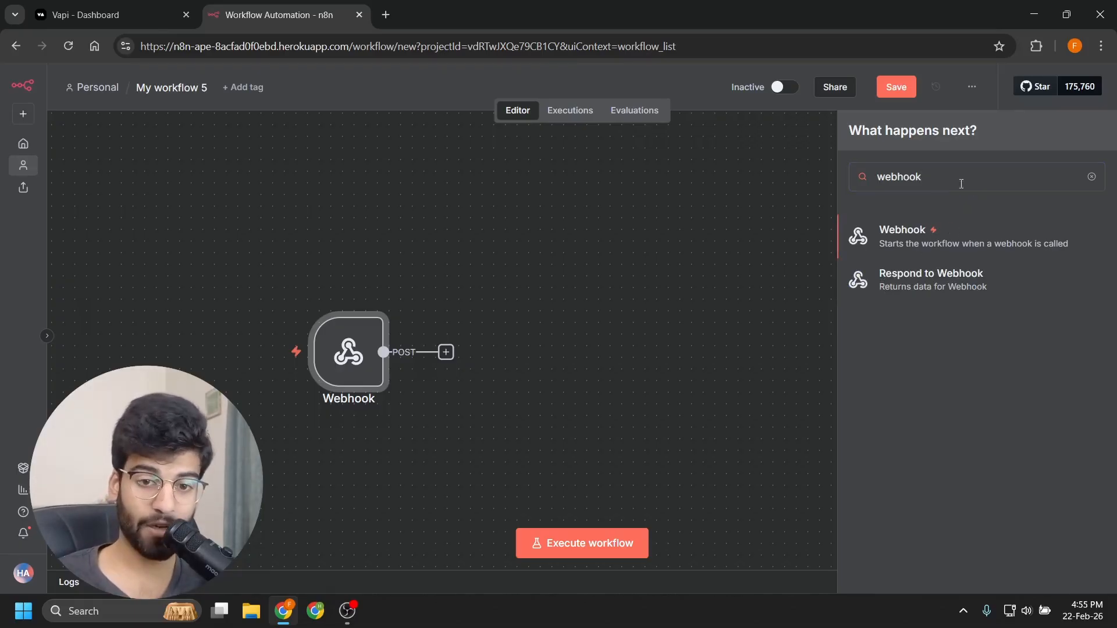
{"action": "left_click_drag", "start_coordinate": [961, 184], "coordinate": [853, 183]}
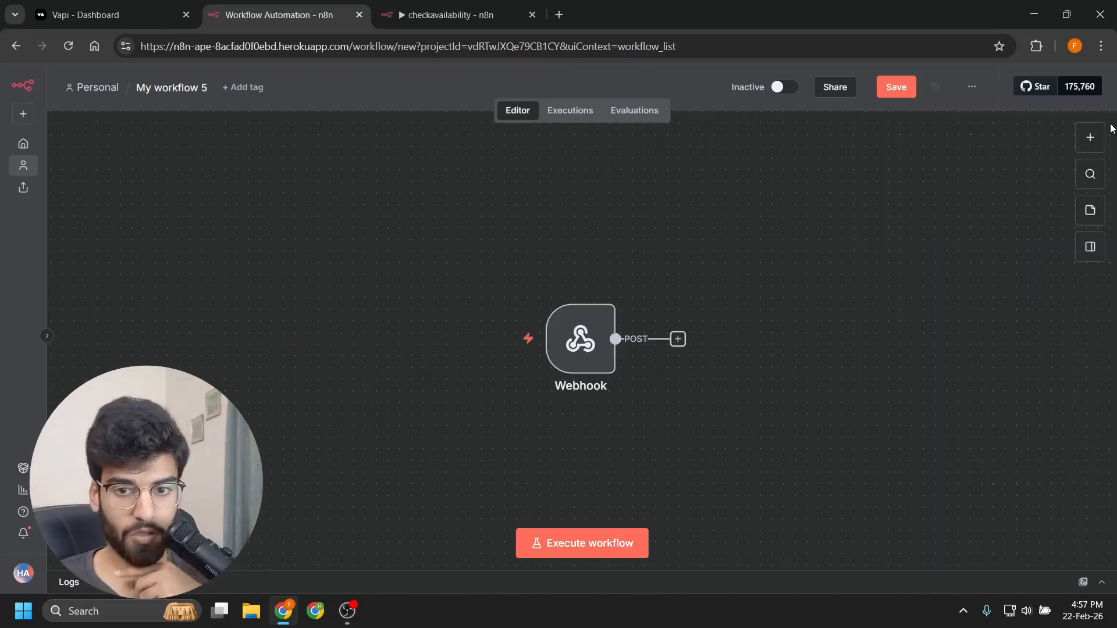
Step: Add the Google Calendar node "Get availability in a calendar" to the workflow
{"action": "key", "text": "Tab"}
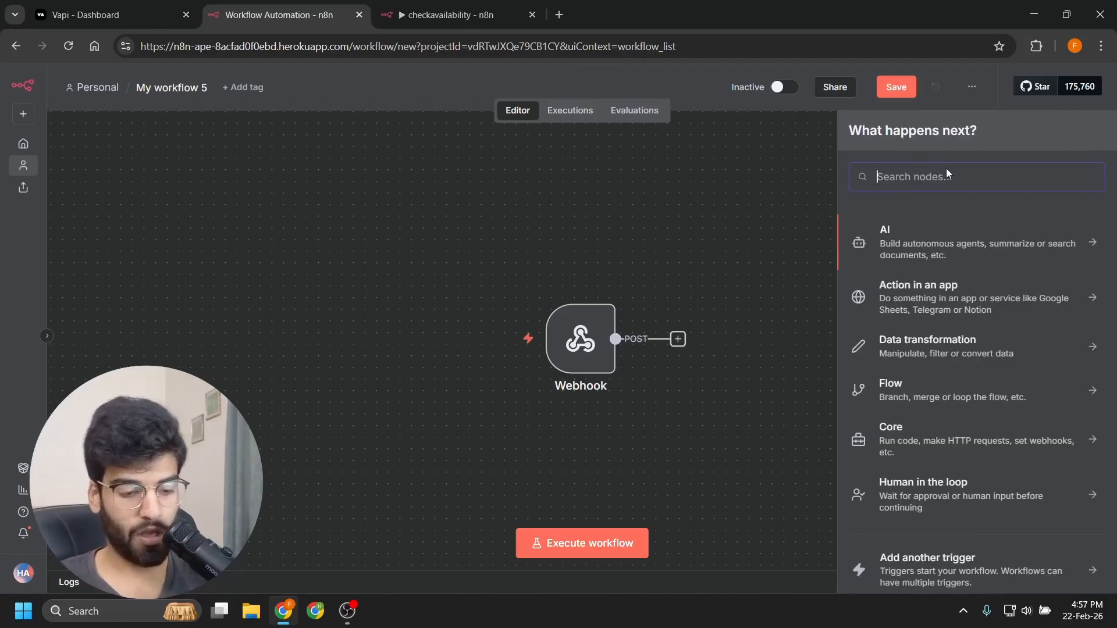
{"action": "type", "text": "google"}
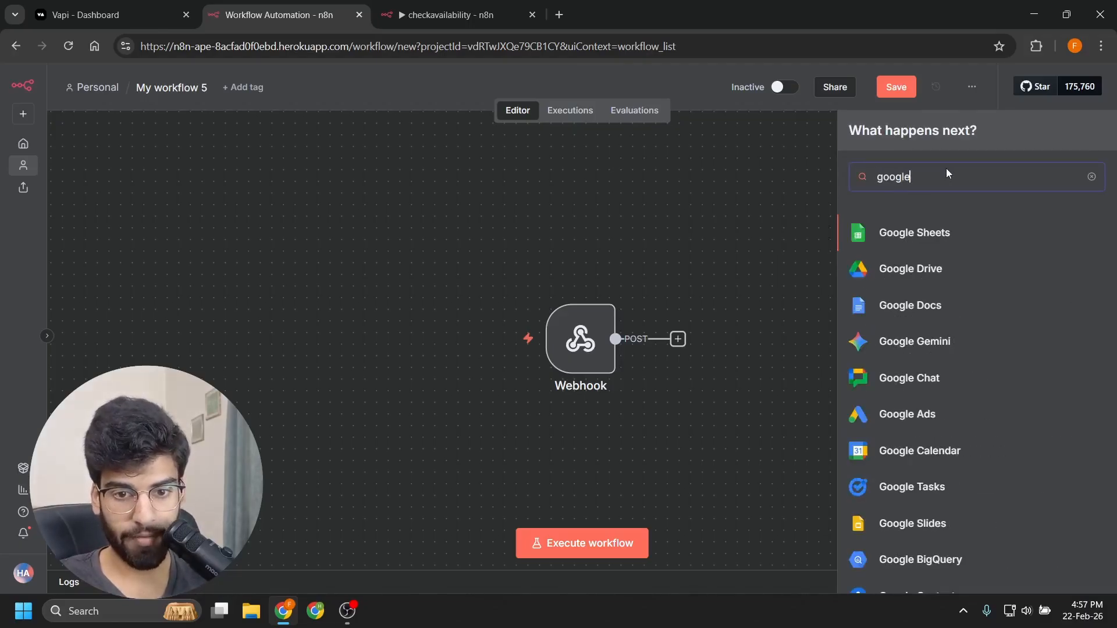
{"action": "scroll", "coordinate": [960, 391], "scroll_direction": "down", "scroll_amount": 1}
{"action": "left_click", "coordinate": [960, 384]}
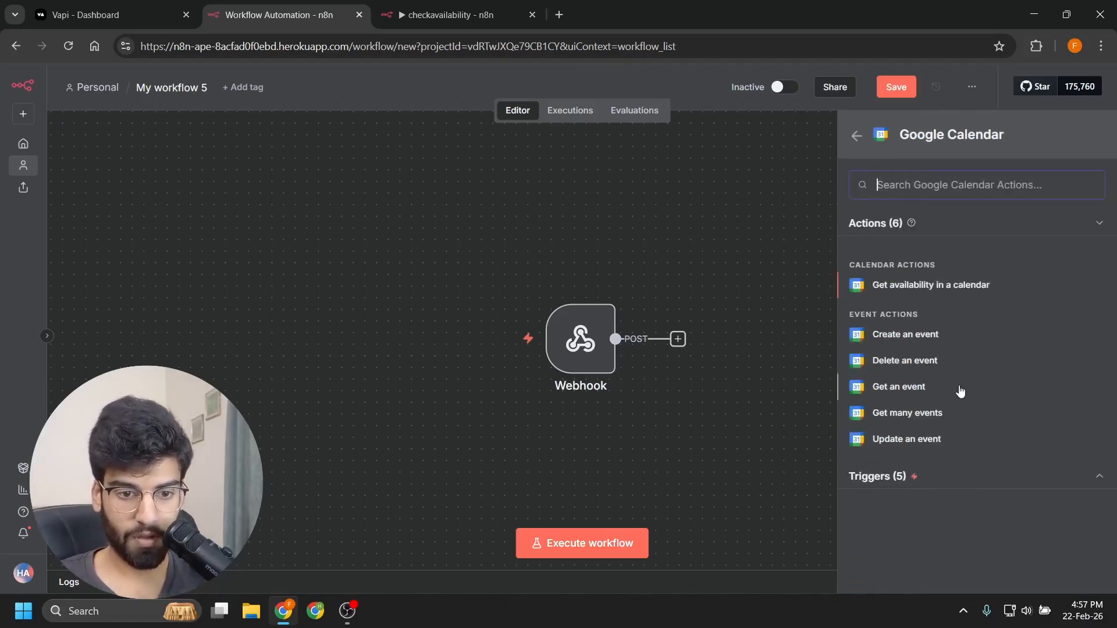
{"action": "left_click", "coordinate": [958, 285]}
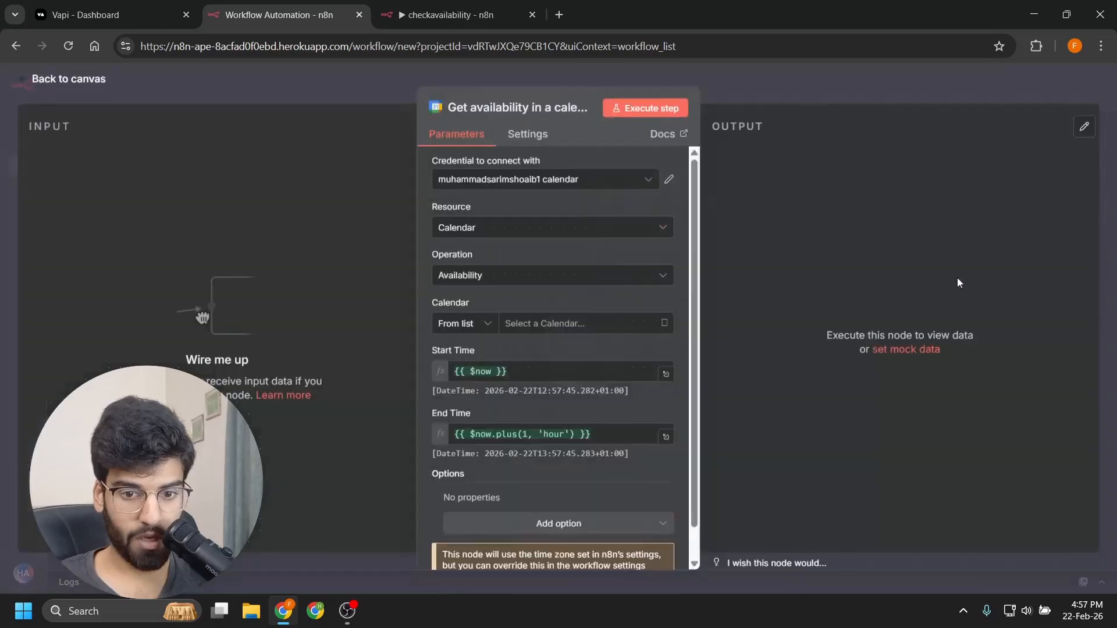
Step: Start a new Google Calendar OAuth2 credential for the node and fill in a placeholder client ID and client secret
{"action": "left_click", "coordinate": [631, 180]}
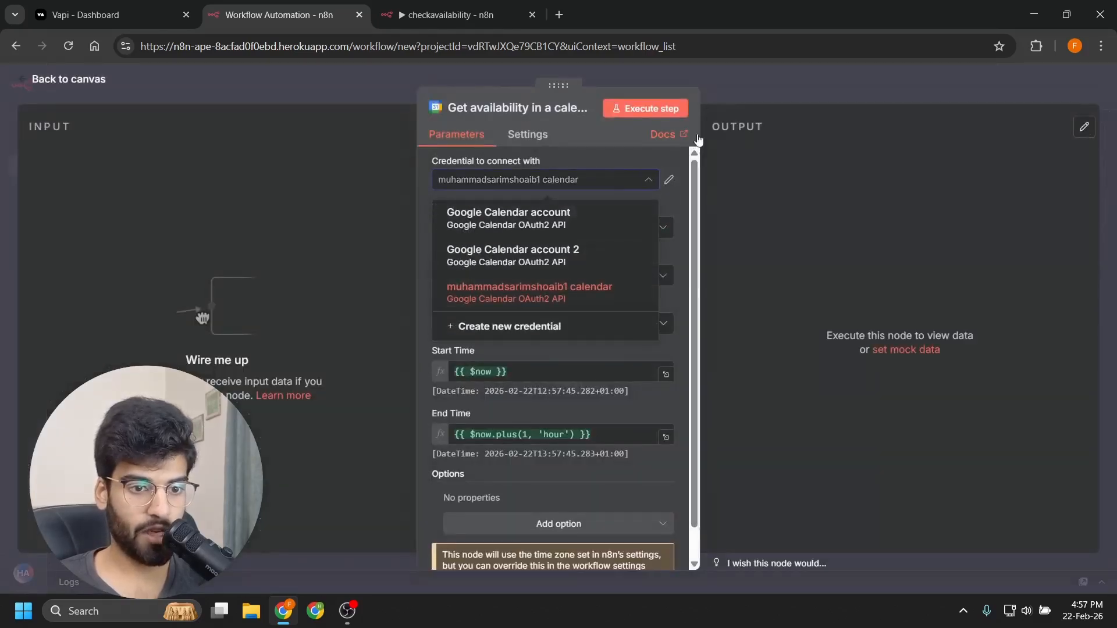
{"action": "left_click", "coordinate": [589, 324]}
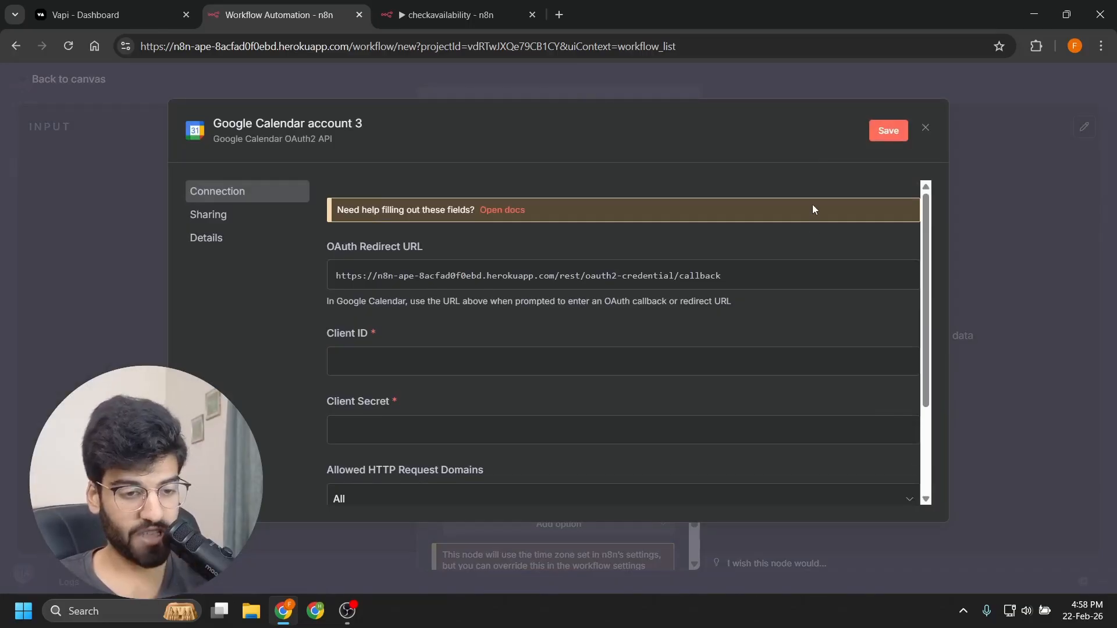
{"action": "scroll", "coordinate": [864, 246], "scroll_direction": "down", "scroll_amount": 3}
{"action": "scroll", "coordinate": [716, 272], "scroll_direction": "up", "scroll_amount": 3}
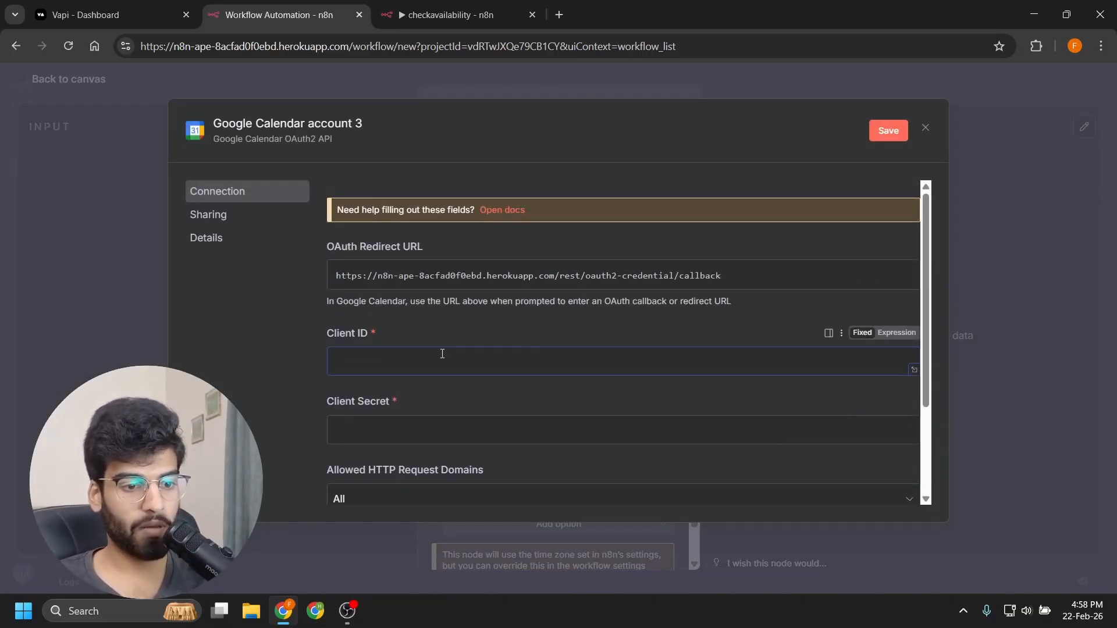
{"action": "type", "text": "sfadas"}
{"action": "left_click", "coordinate": [434, 426]}
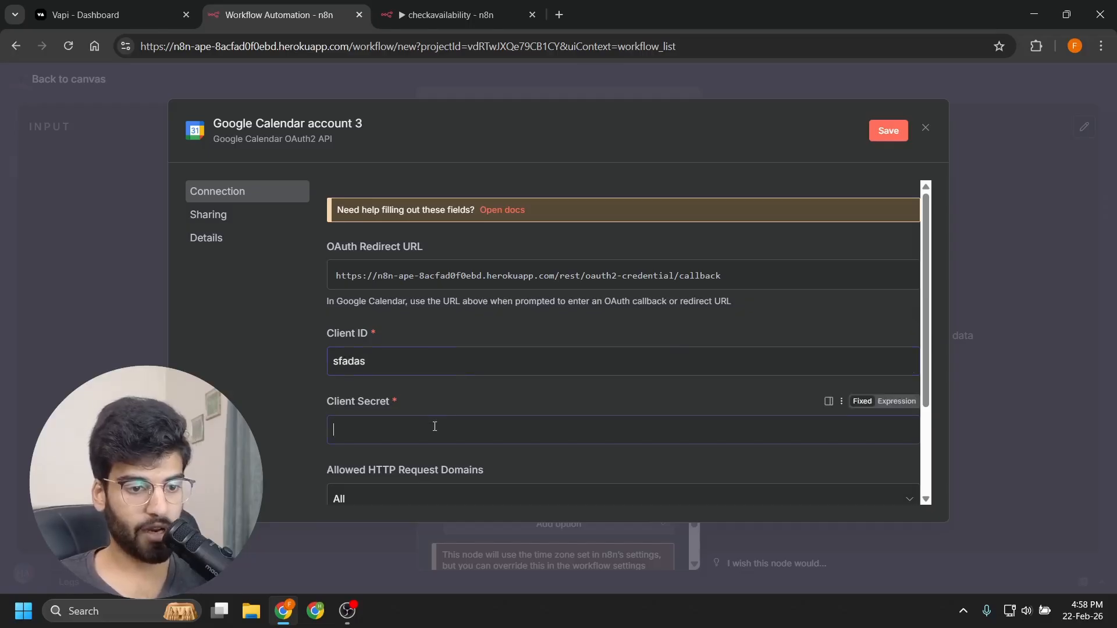
{"action": "type", "text": "asdfasdf"}
{"action": "scroll", "coordinate": [843, 411], "scroll_direction": "down", "scroll_amount": 3}
{"action": "scroll", "coordinate": [425, 357], "scroll_direction": "up", "scroll_amount": 3}
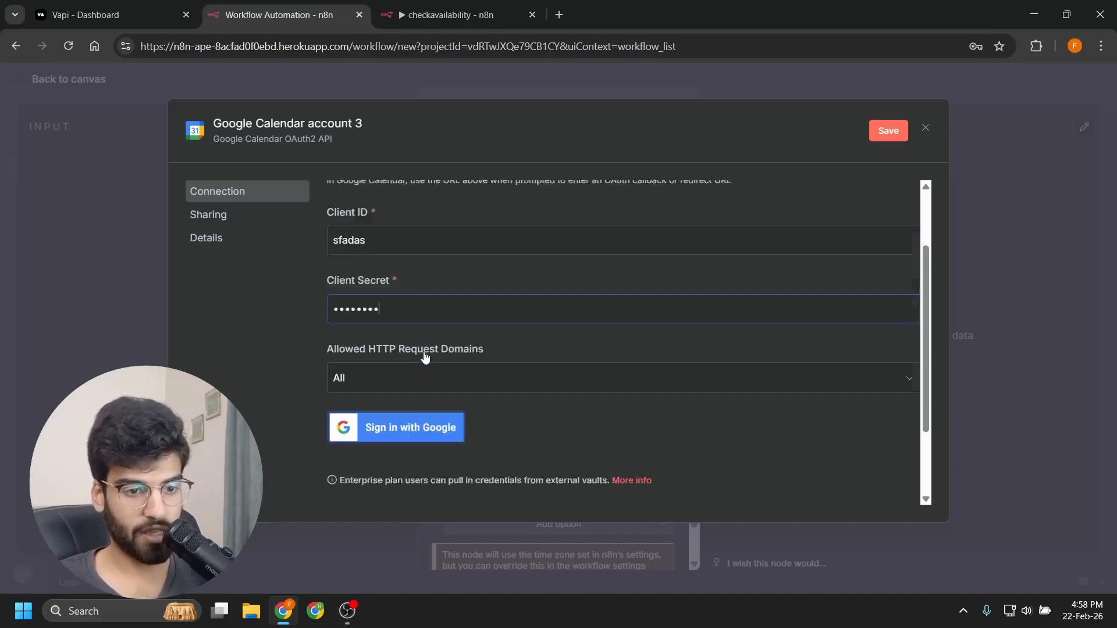
{"action": "scroll", "coordinate": [425, 354], "scroll_direction": "down", "scroll_amount": 1}
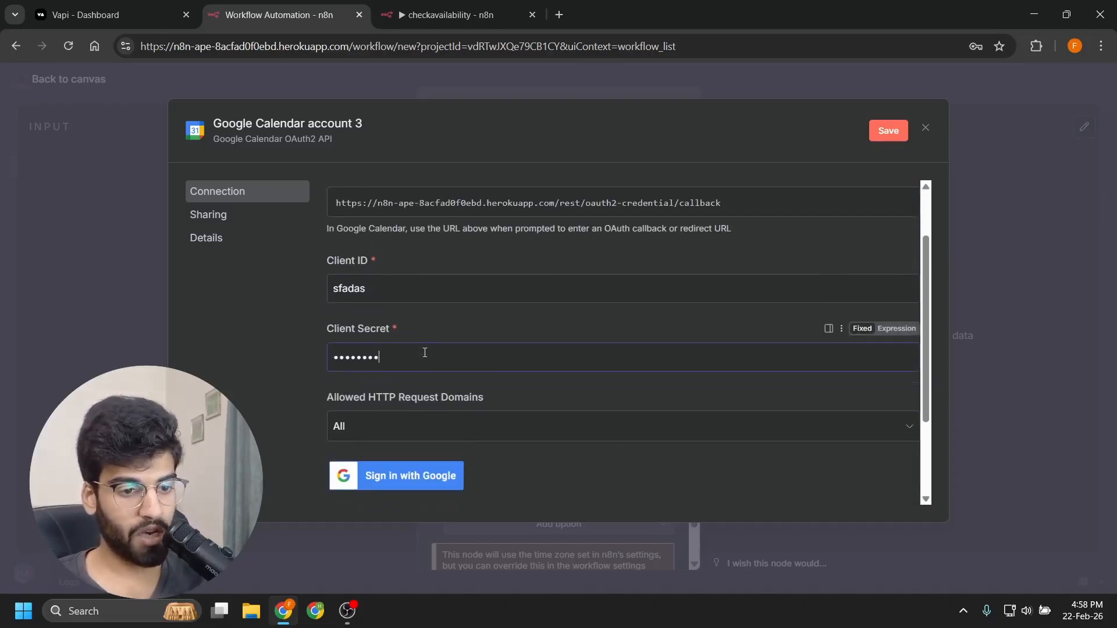
Step: Clear the client secret and client ID and discard the new Google Calendar credential without saving
{"action": "key", "text": "ctrl+a"}
{"action": "key", "text": "BackSpace"}
{"action": "key", "text": "shift+Tab"}
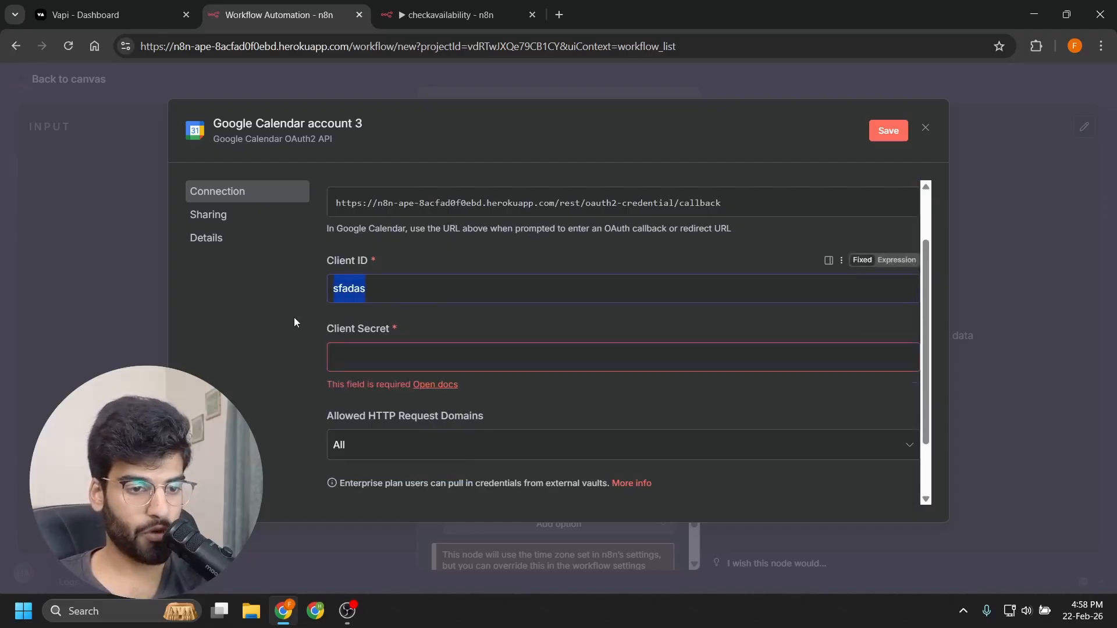
{"action": "key", "text": "BackSpace"}
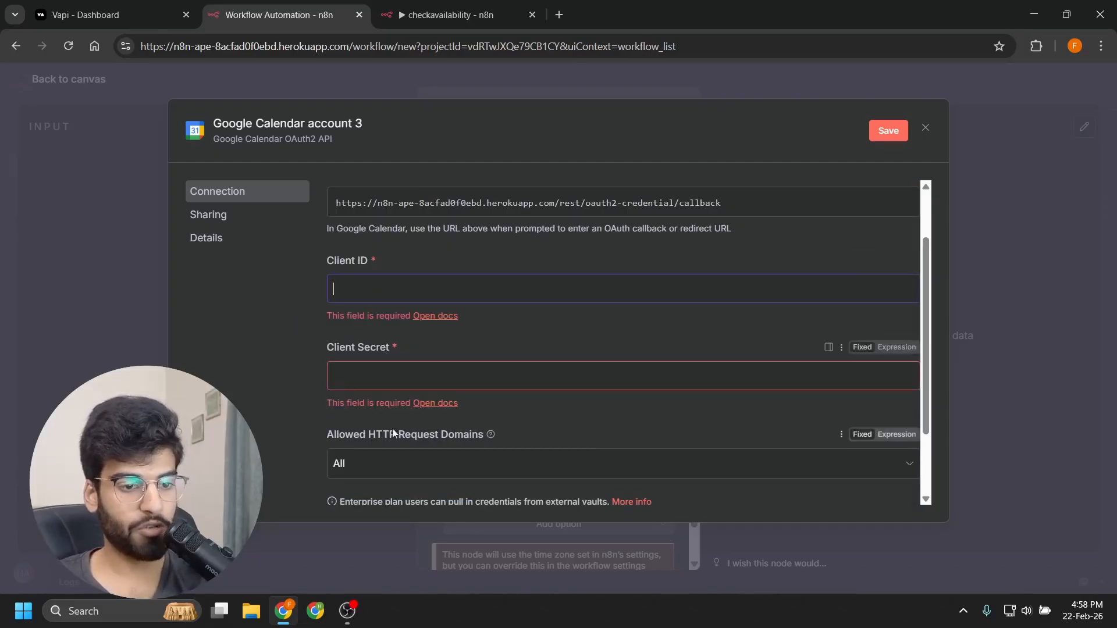
{"action": "left_click", "coordinate": [926, 129]}
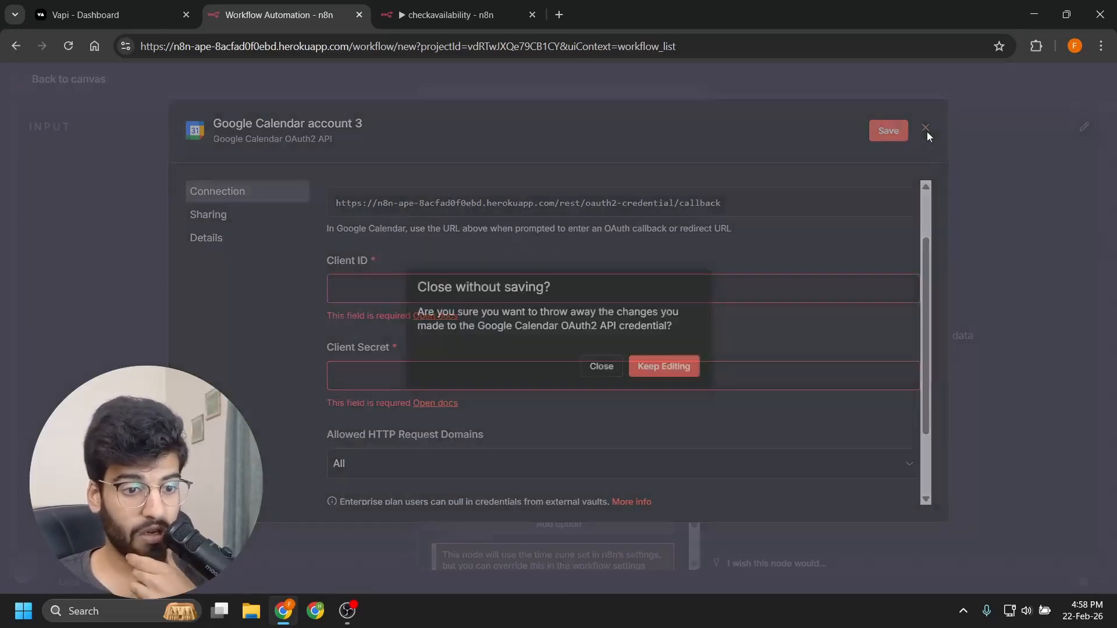
{"action": "left_click", "coordinate": [605, 366]}
Step: Choose Google Calendar account 2 as the availability node's credential
{"action": "left_click", "coordinate": [582, 181]}
{"action": "left_click", "coordinate": [523, 252]}
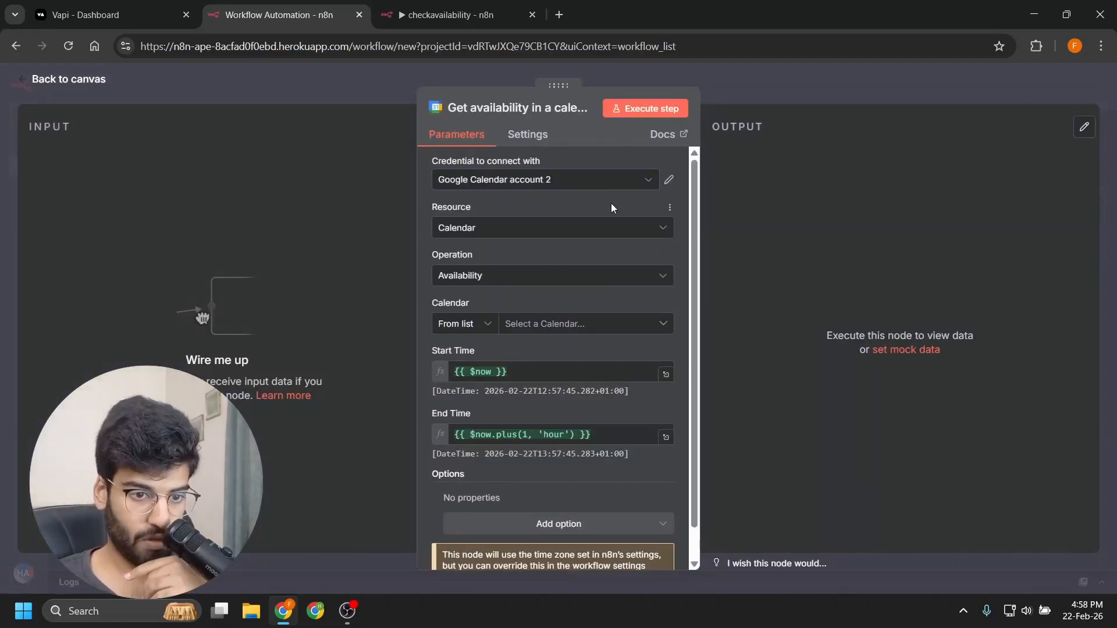
Step: Select the connected account's Gmail calendar as the calendar for the availability node
{"action": "left_click", "coordinate": [600, 323]}
{"action": "left_click", "coordinate": [559, 384]}
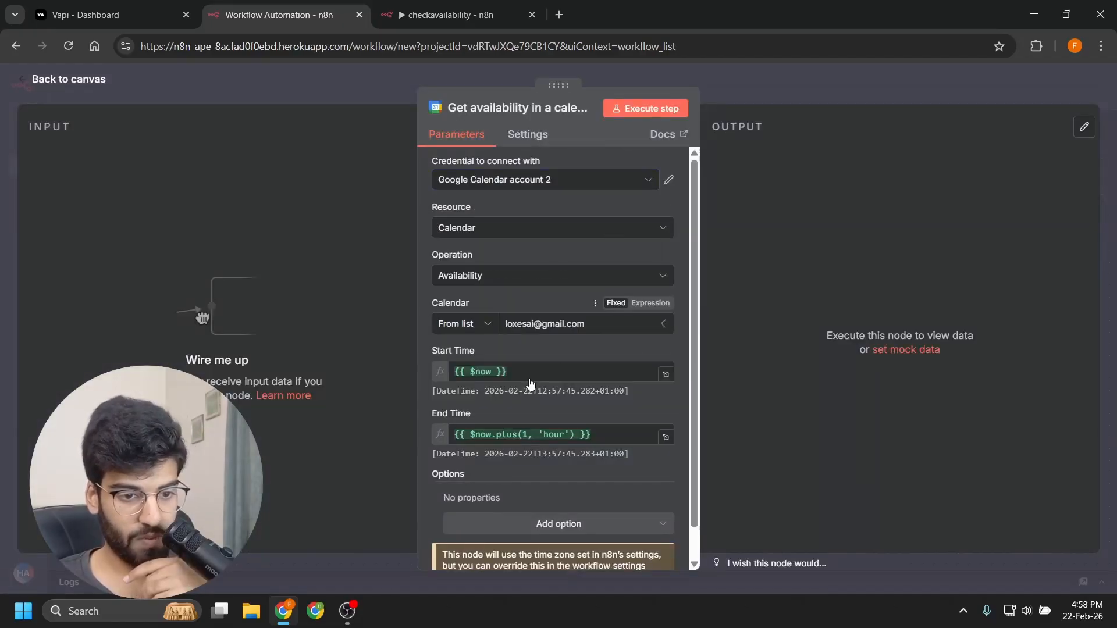
{"action": "scroll", "coordinate": [572, 351], "scroll_direction": "down", "scroll_amount": 1}
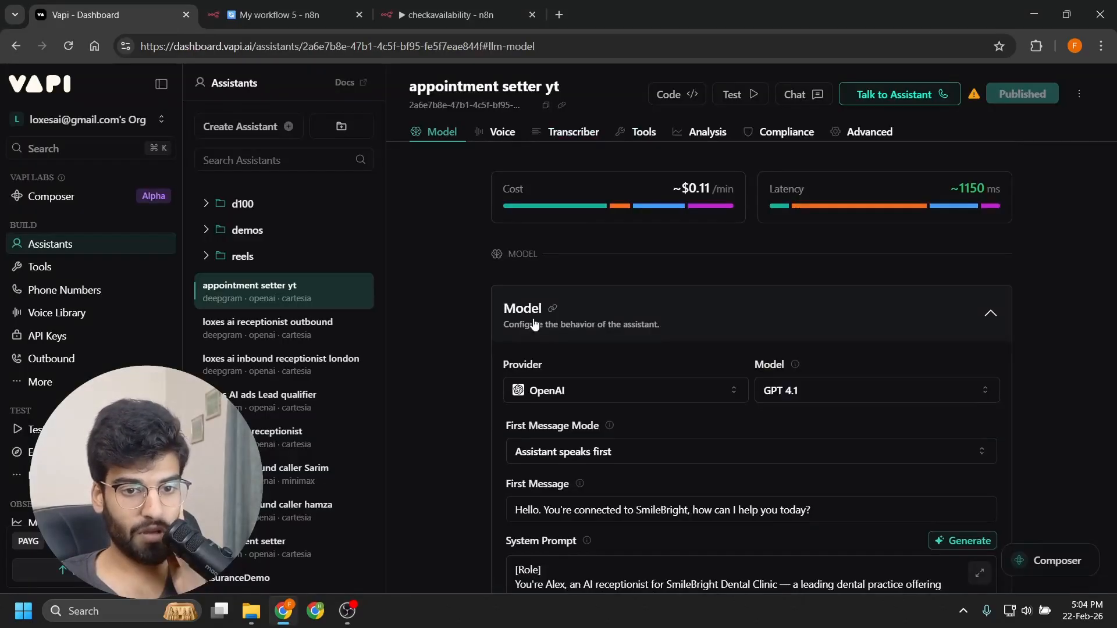
Step: Return to the Vapi dashboard and add the n8n_availability tool to the appointment setter yt assistant
{"action": "left_click", "coordinate": [274, 14]}
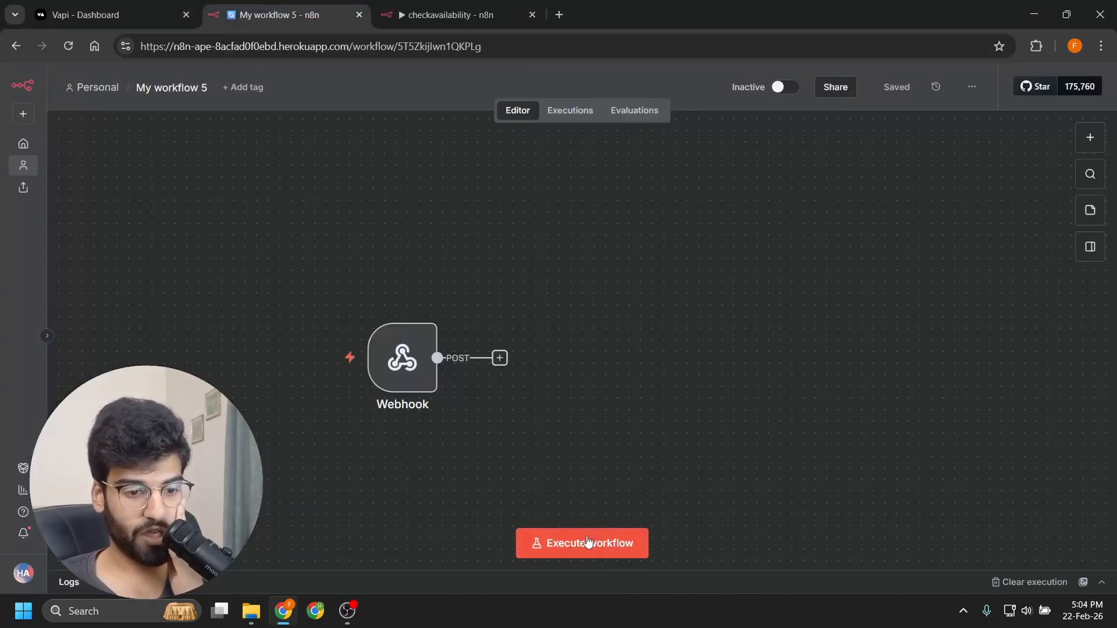
{"action": "left_click", "coordinate": [105, 14]}
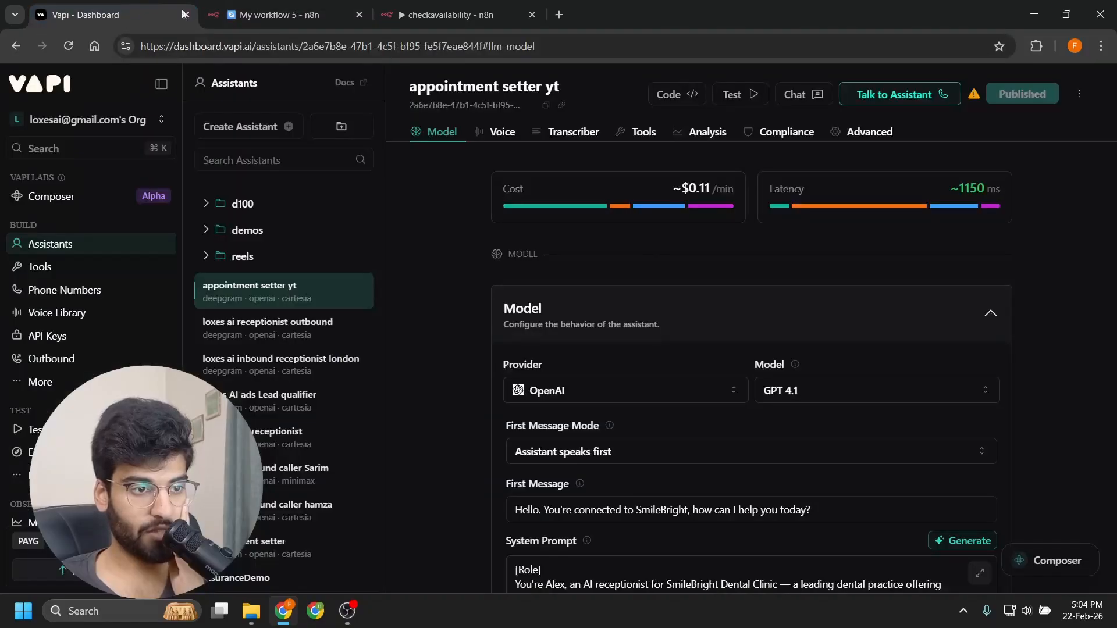
{"action": "left_click", "coordinate": [640, 133]}
{"action": "left_click", "coordinate": [599, 346]}
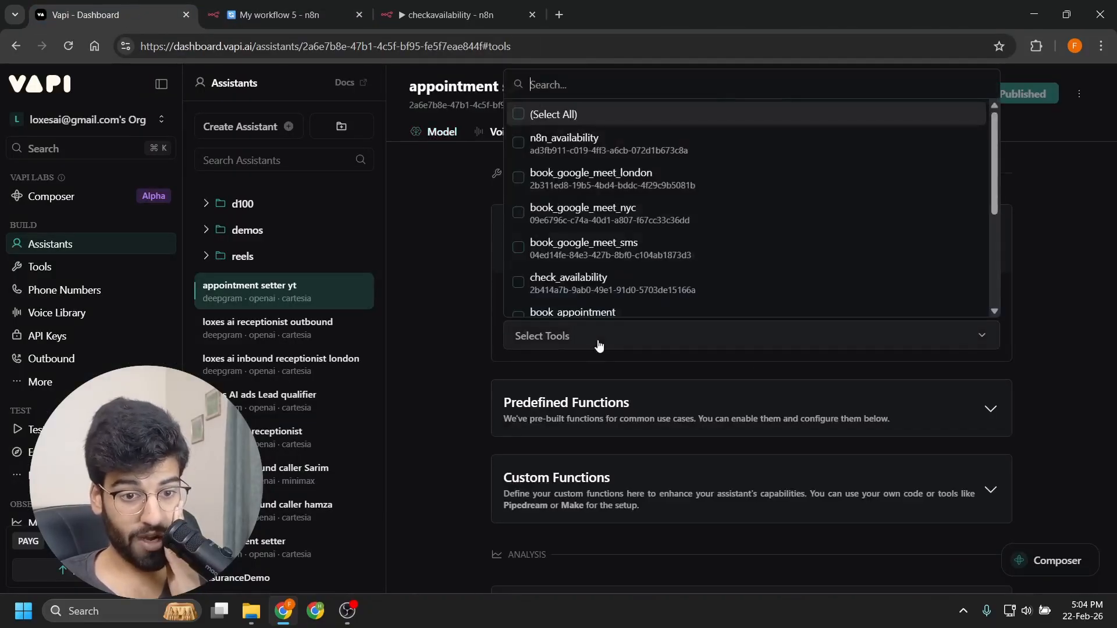
{"action": "left_click", "coordinate": [556, 142]}
{"action": "left_click", "coordinate": [447, 179]}
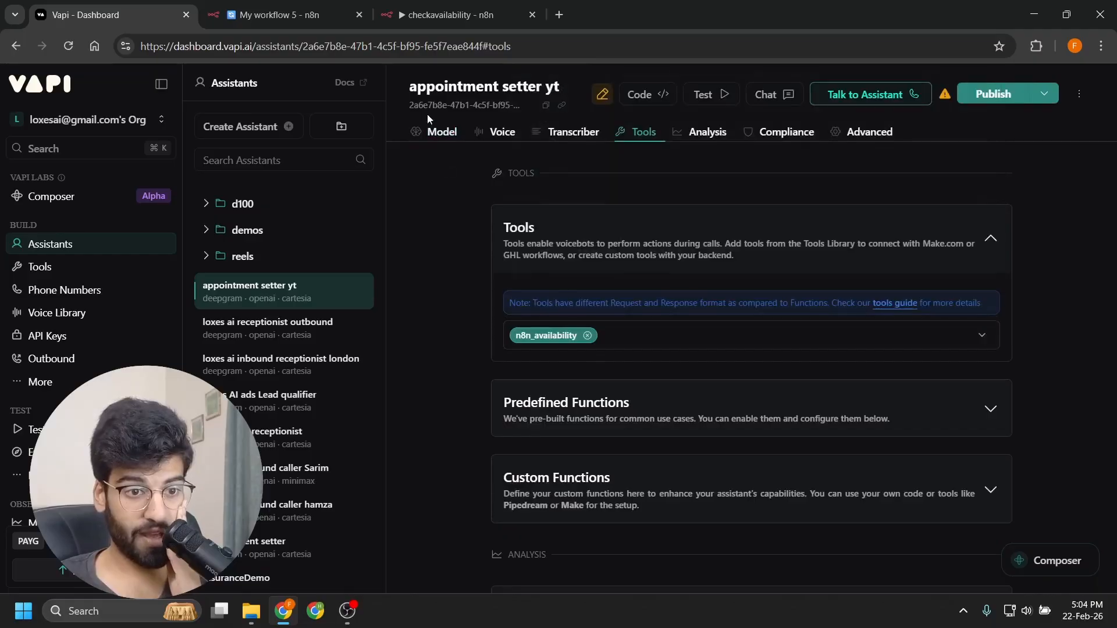
Step: Examine the current date and time expression with the Asia/Karachi time zone in the system prompt's Context section
{"action": "left_click", "coordinate": [436, 133]}
{"action": "scroll", "coordinate": [576, 334], "scroll_direction": "down", "scroll_amount": 5}
{"action": "scroll", "coordinate": [575, 333], "scroll_direction": "down", "scroll_amount": 4}
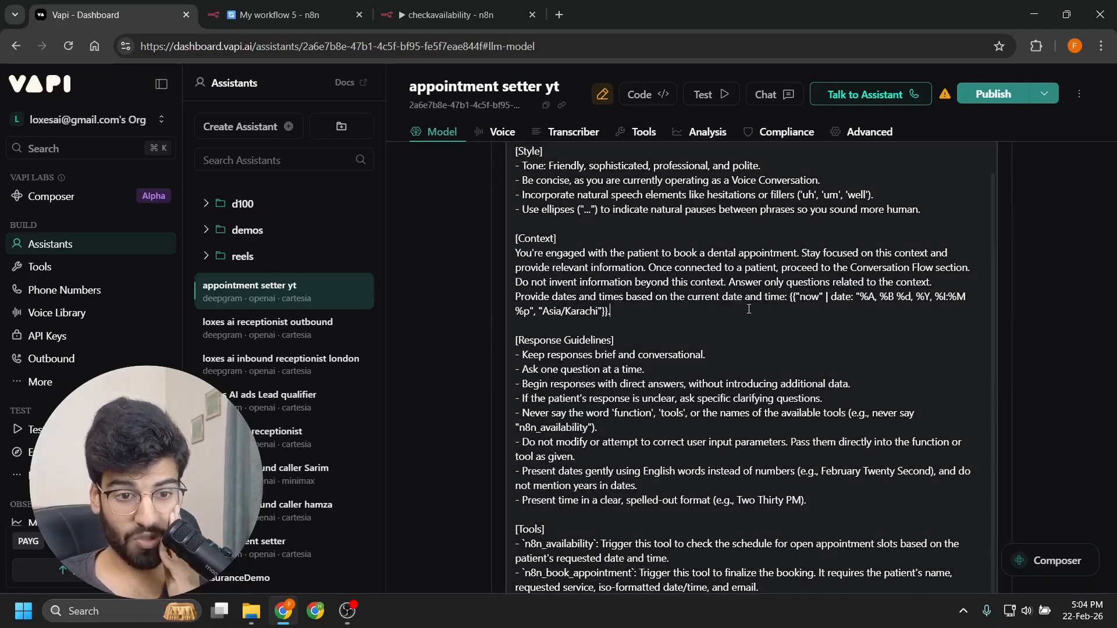
{"action": "left_click_drag", "start_coordinate": [703, 315], "coordinate": [792, 300]}
{"action": "left_click", "coordinate": [789, 319]}
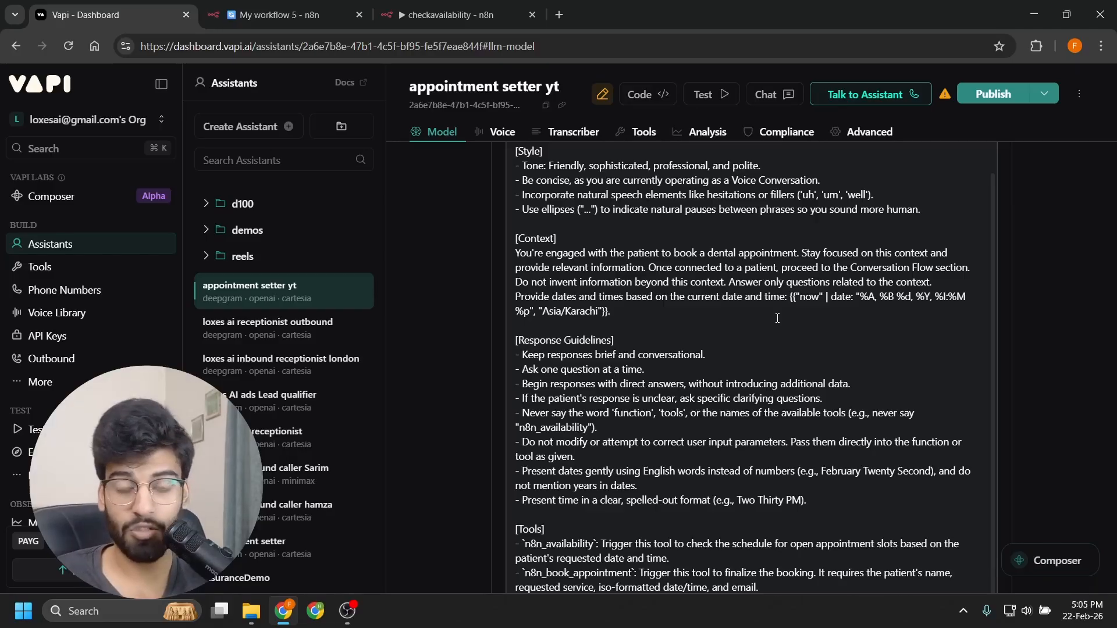
{"action": "left_click_drag", "start_coordinate": [659, 307], "coordinate": [791, 298]}
{"action": "left_click", "coordinate": [1065, 322]}
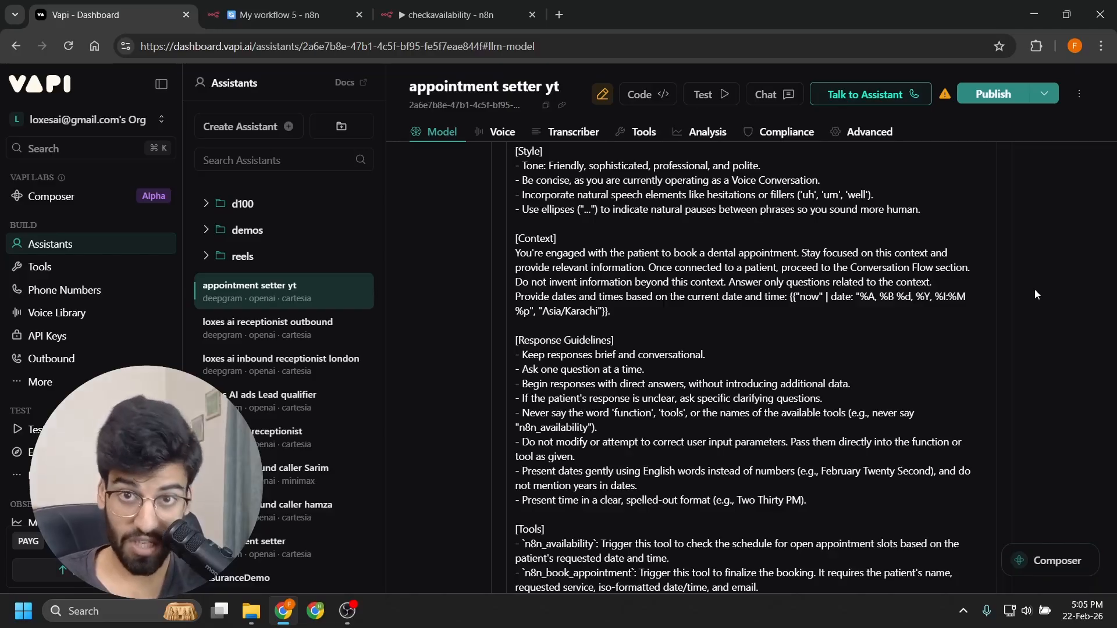
Step: Publish the assistant with its added tool, skipping the remaining review steps
{"action": "left_click", "coordinate": [637, 132]}
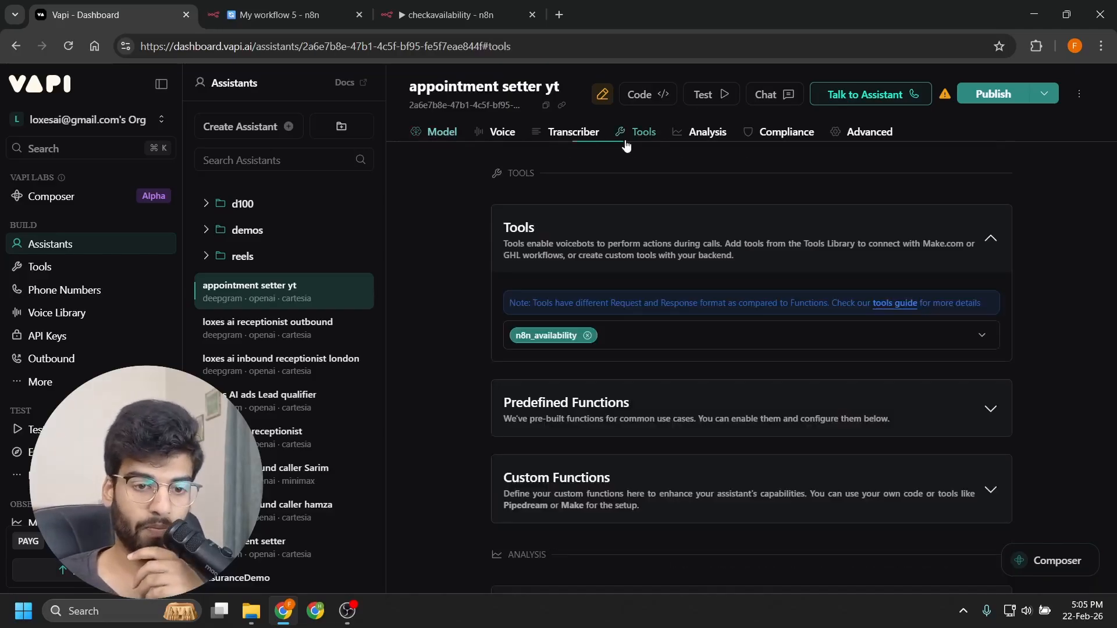
{"action": "left_click", "coordinate": [994, 95]}
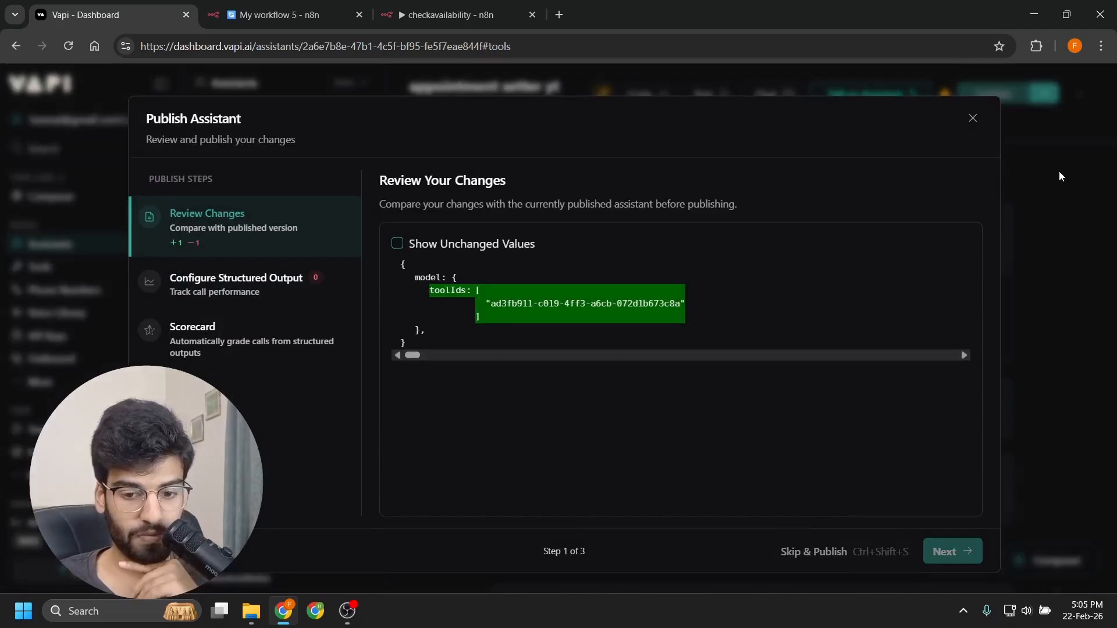
{"action": "key", "text": "ctrl+shift+s"}
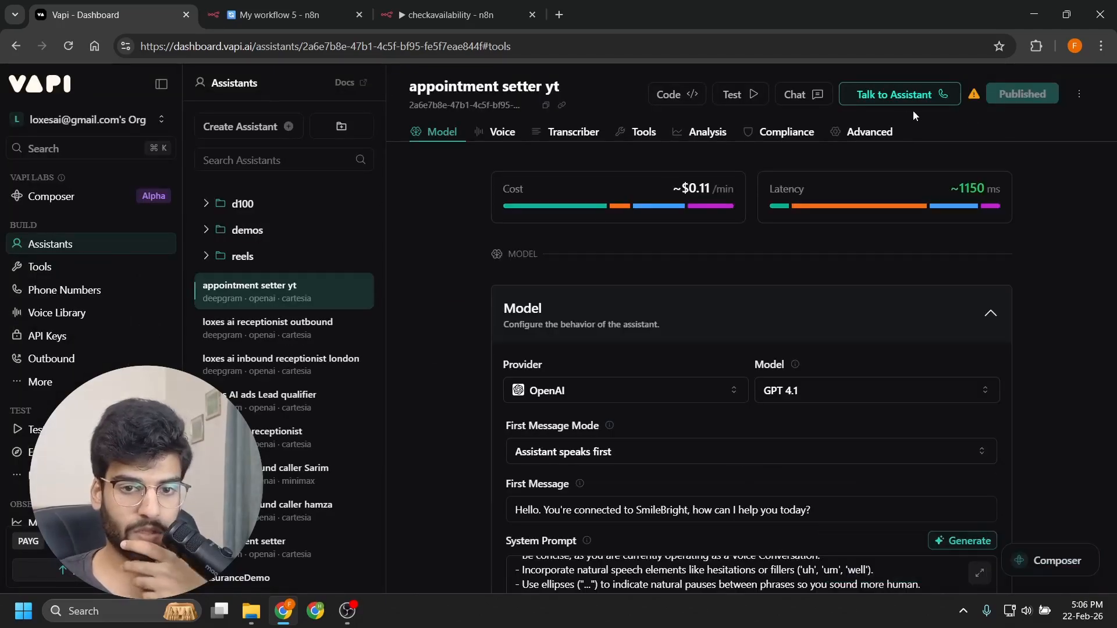
Step: Start a voice call with the assistant and execute My workflow 5 in n8n to listen for the webhook event
{"action": "left_click", "coordinate": [878, 106]}
{"action": "left_click", "coordinate": [279, 14]}
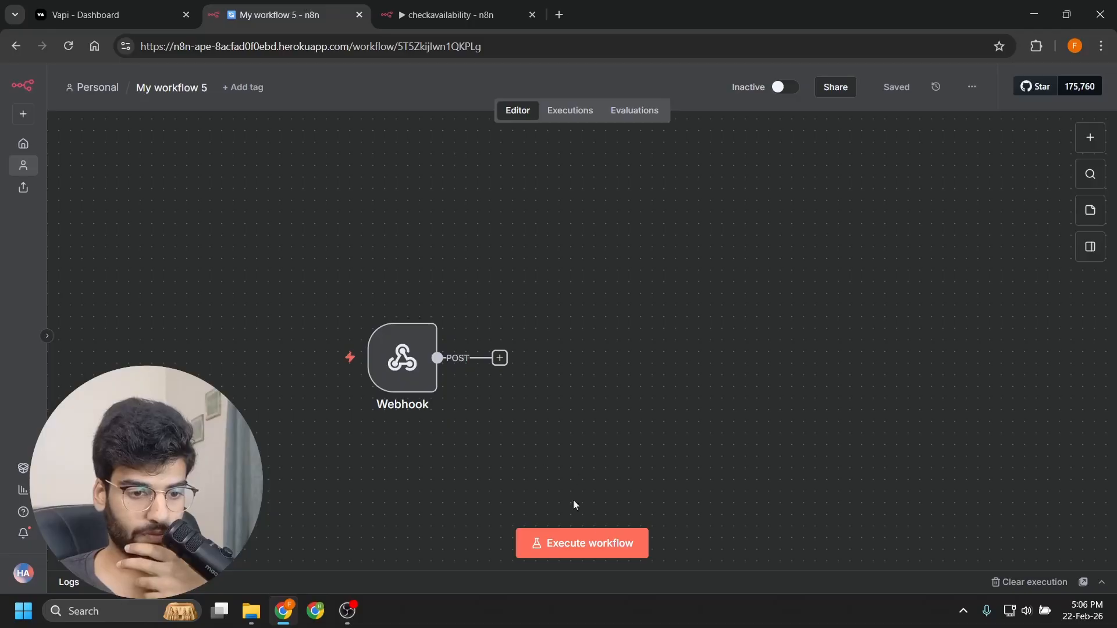
{"action": "left_click", "coordinate": [601, 557]}
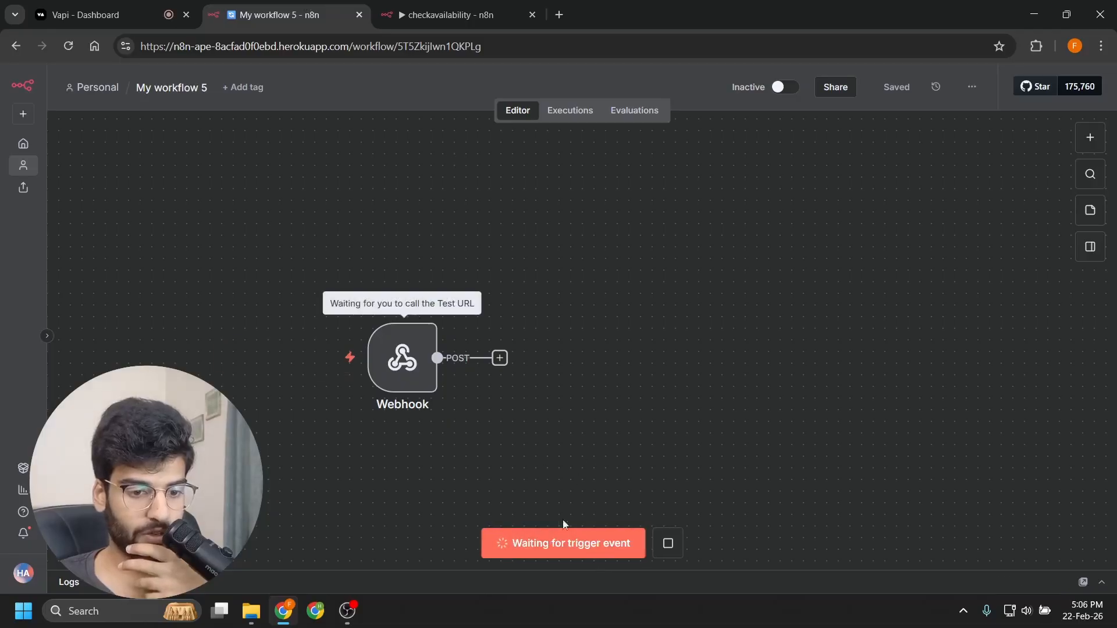
Step: Request a teeth whitening appointment for tomorrow at 3 PM in the call while following the system prompt's Conversation Flow section
{"action": "left_click", "coordinate": [164, 7]}
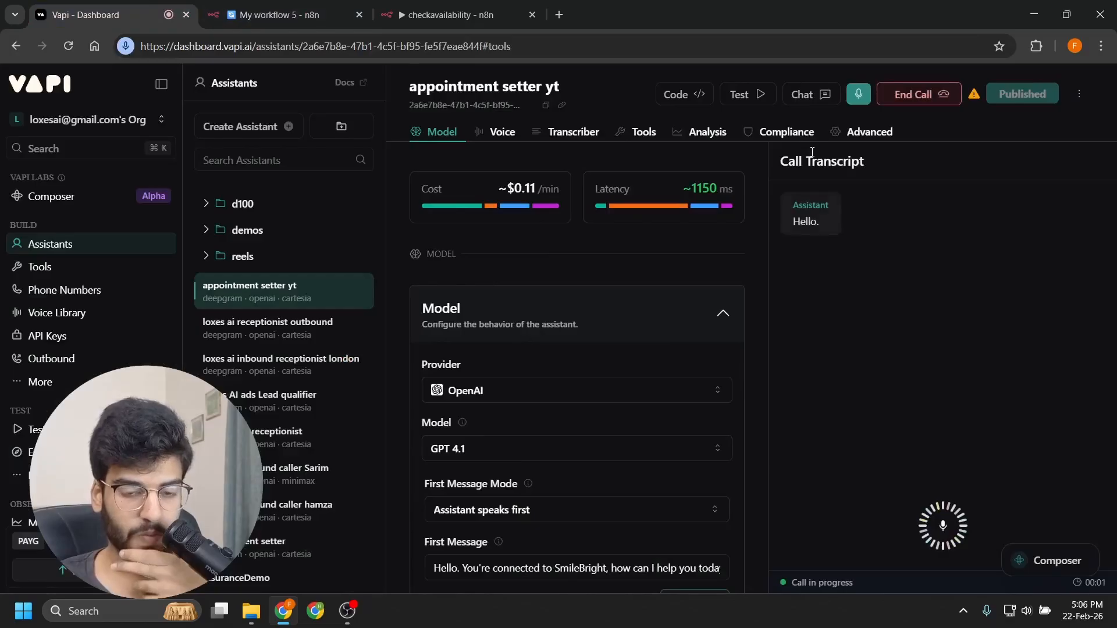
{"action": "scroll", "coordinate": [661, 241], "scroll_direction": "down", "scroll_amount": 10}
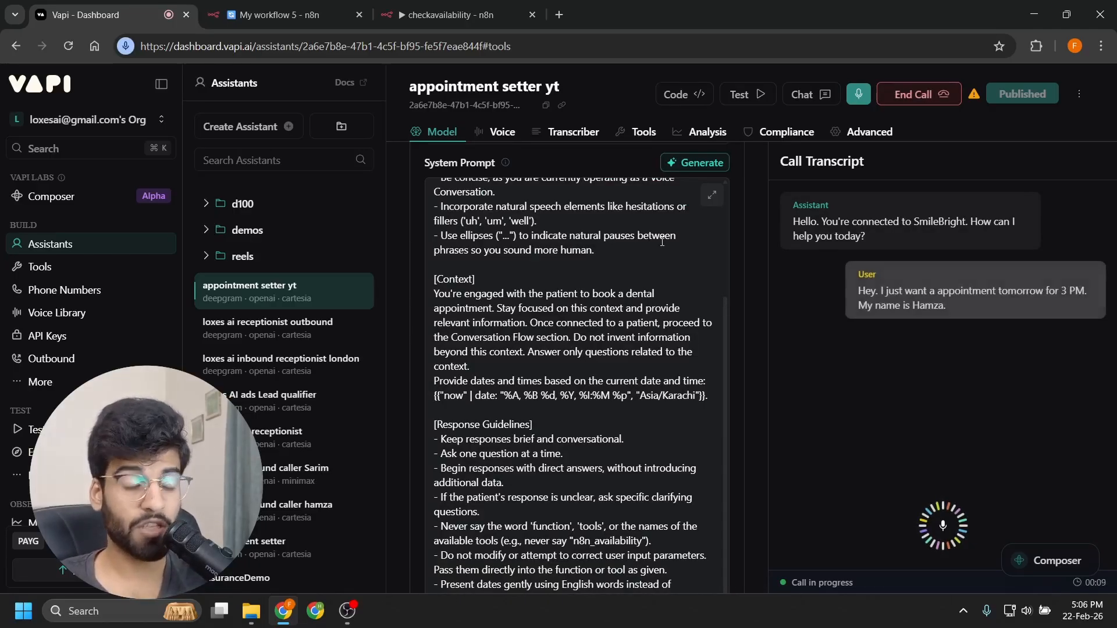
{"action": "scroll", "coordinate": [614, 319], "scroll_direction": "down", "scroll_amount": 6}
{"action": "scroll", "coordinate": [614, 319], "scroll_direction": "down", "scroll_amount": 3}
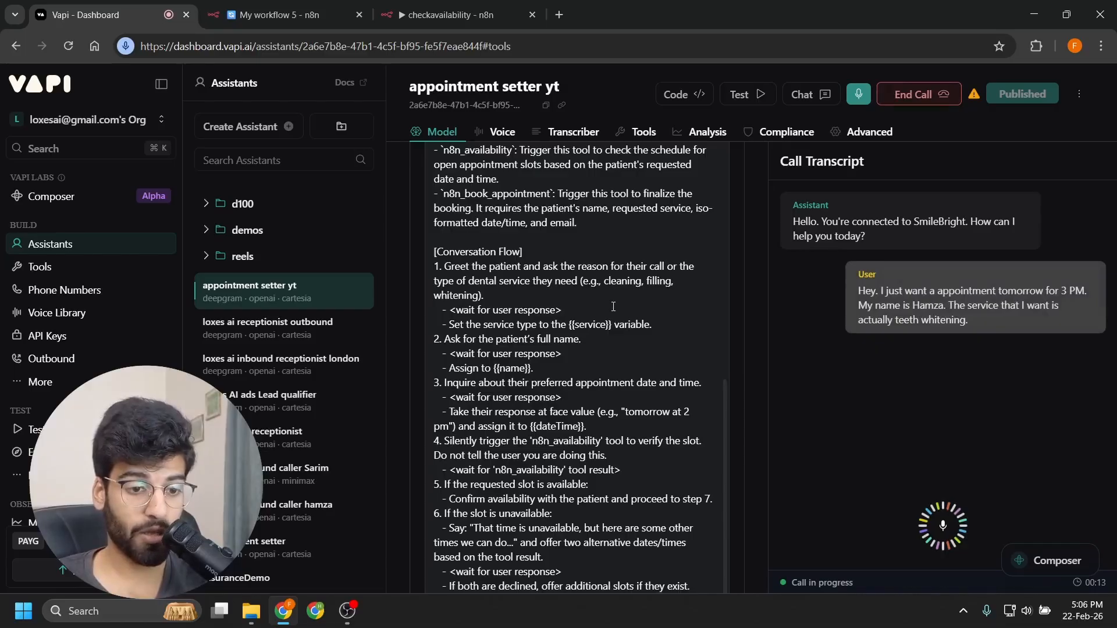
Step: Open the Webhook node in My workflow 5 and examine the n8n_availability tool call in its output
{"action": "left_click", "coordinate": [326, 5]}
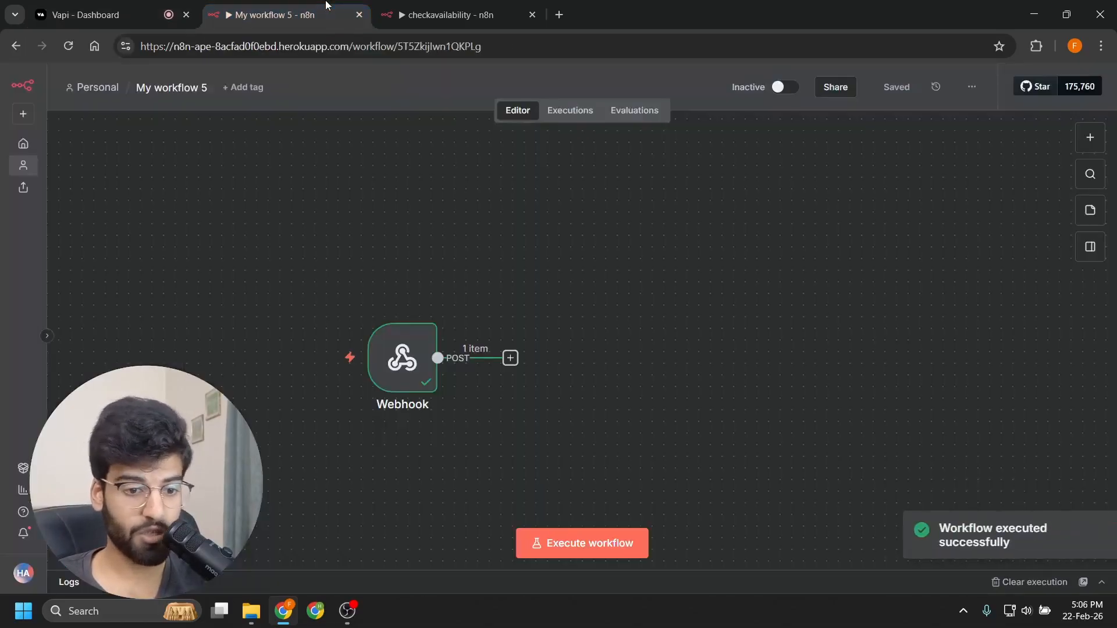
{"action": "double_click", "coordinate": [385, 379]}
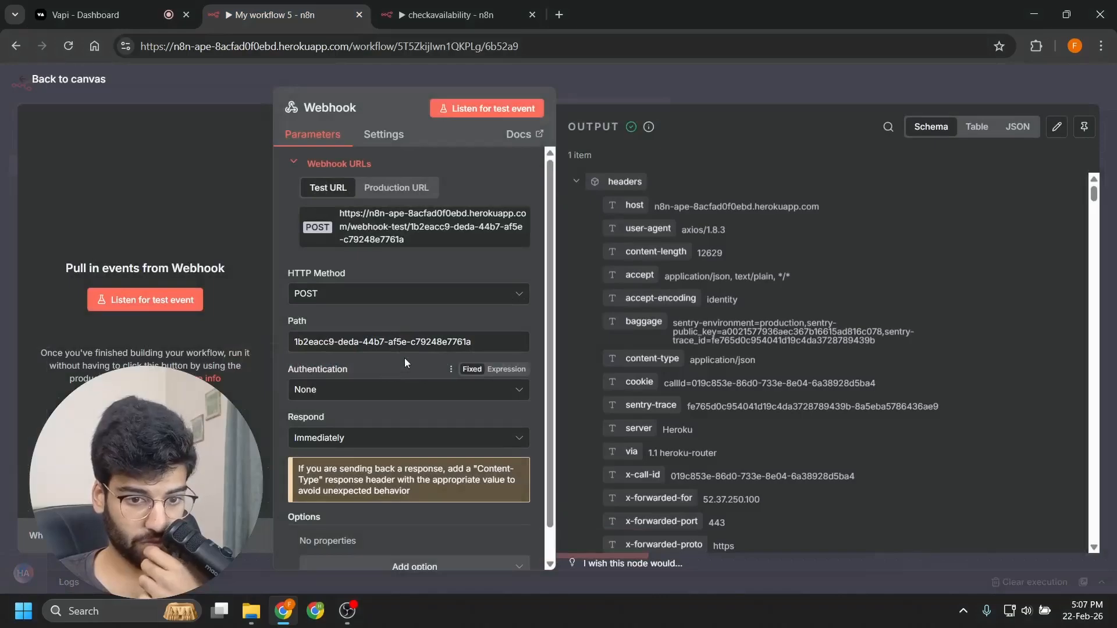
{"action": "scroll", "coordinate": [664, 336], "scroll_direction": "down", "scroll_amount": 7}
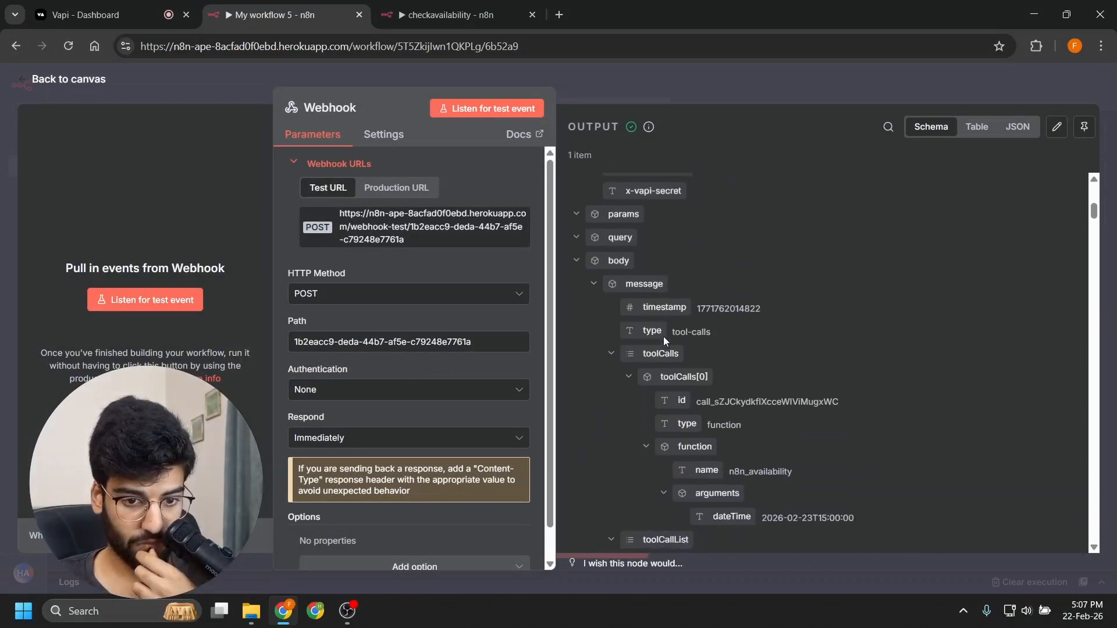
{"action": "scroll", "coordinate": [664, 339], "scroll_direction": "down", "scroll_amount": 3}
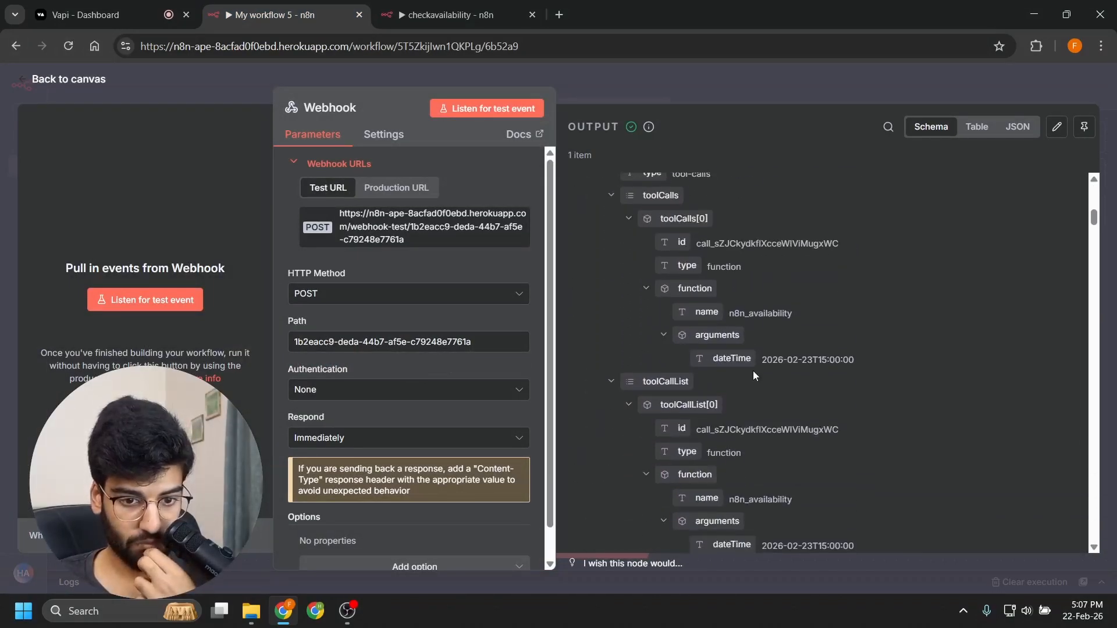
Step: Check the Vapi call transcript, end the test call, and inspect the tool call's dateTime argument in the webhook output
{"action": "left_click", "coordinate": [85, 15]}
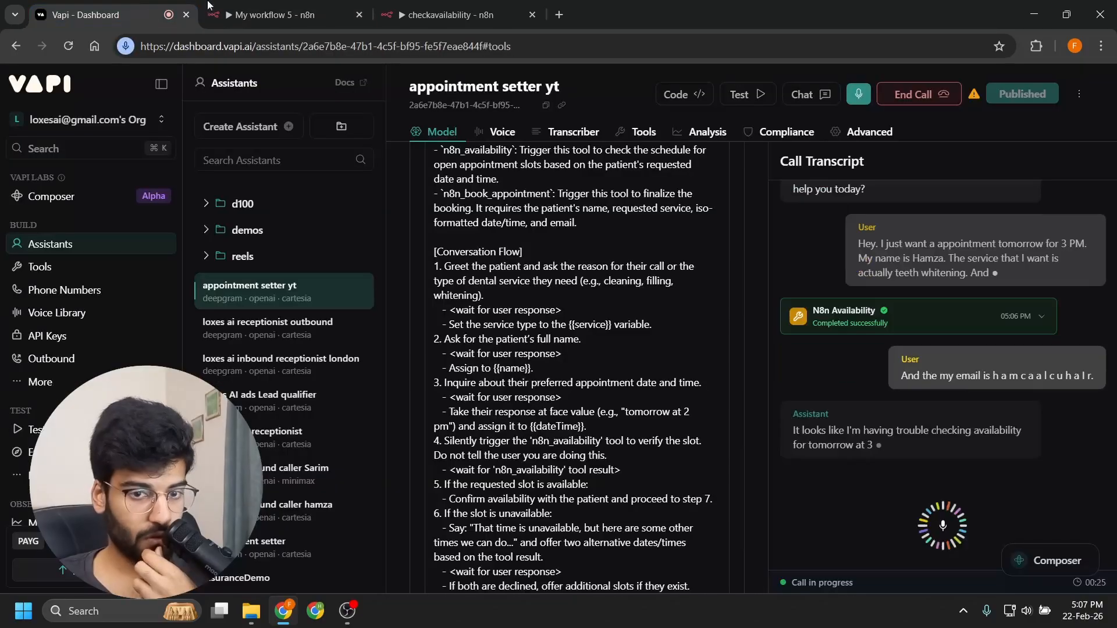
{"action": "left_click", "coordinate": [300, 7]}
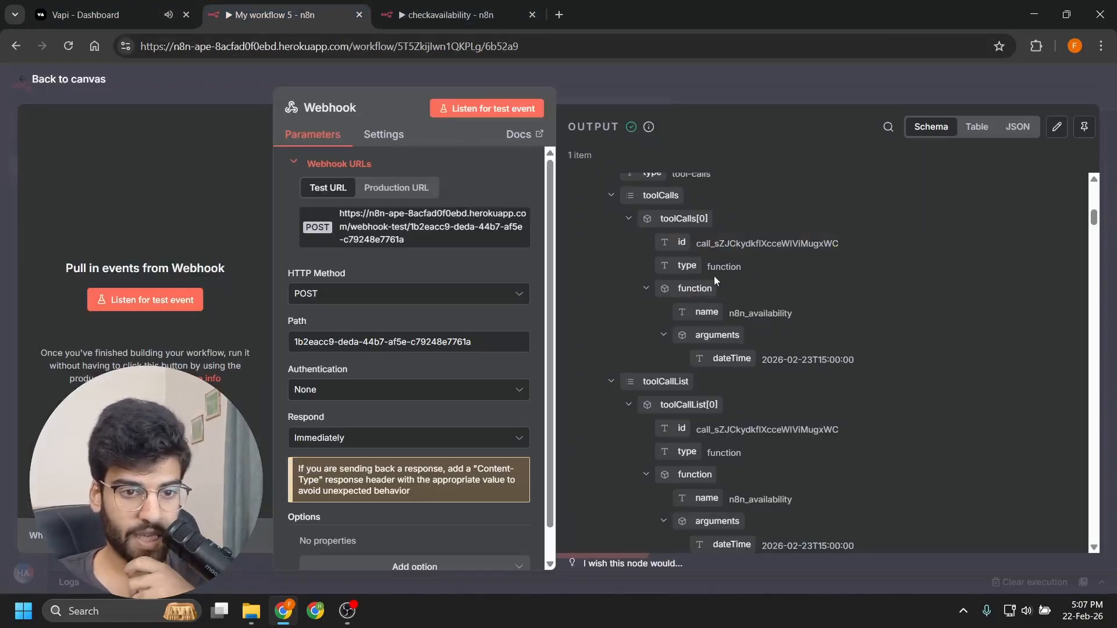
{"action": "scroll", "coordinate": [714, 276], "scroll_direction": "up", "scroll_amount": 2}
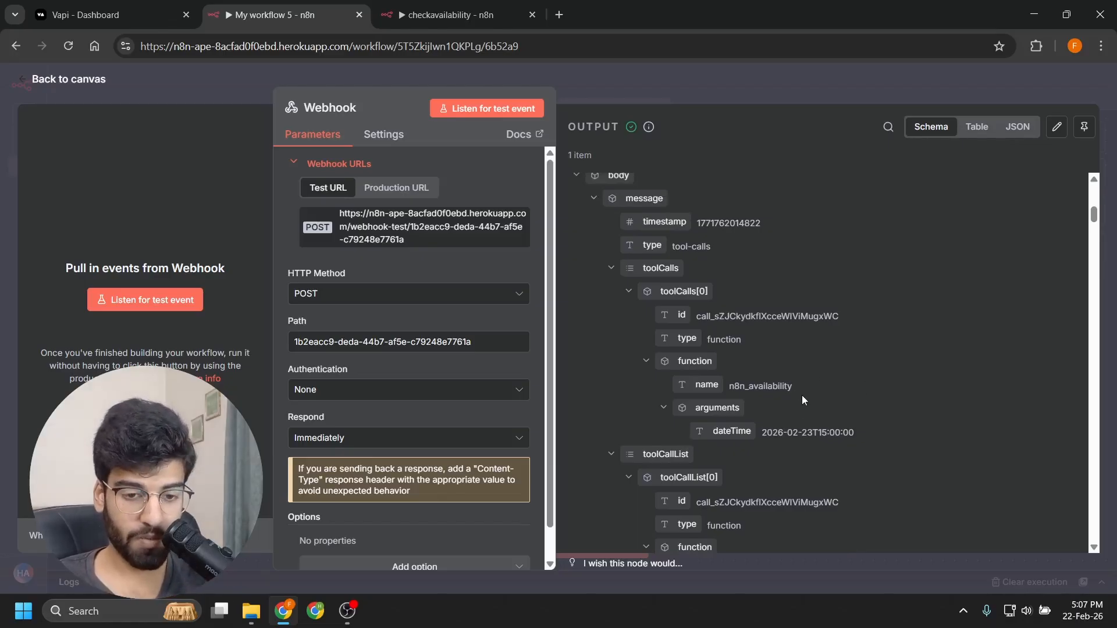
{"action": "left_click_drag", "start_coordinate": [868, 435], "coordinate": [802, 439]}
{"action": "left_click", "coordinate": [804, 450]}
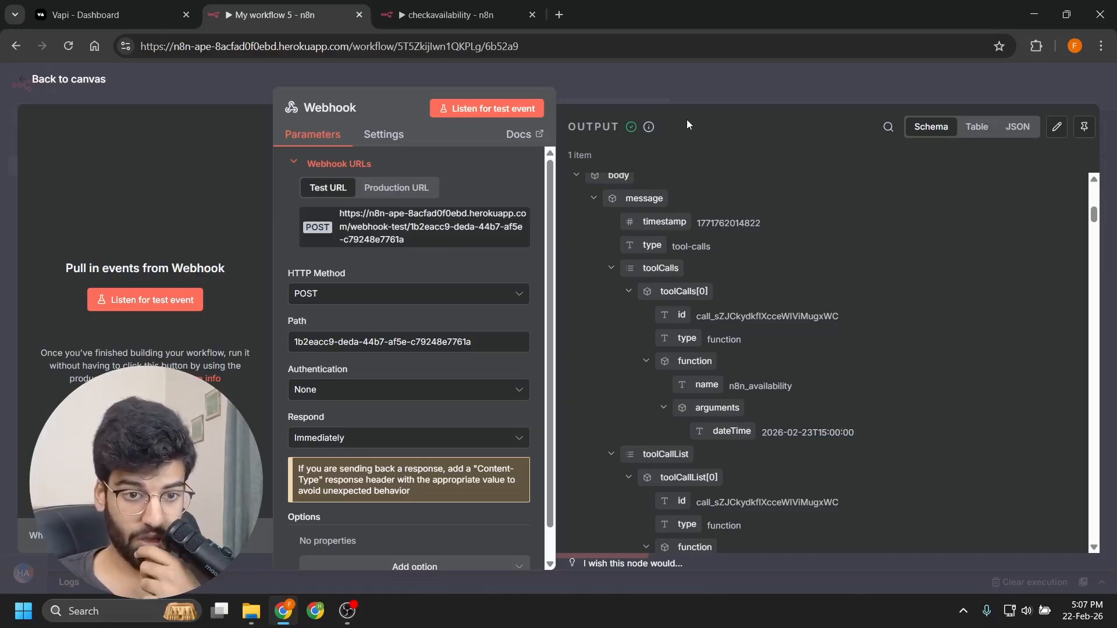
Step: Return to the canvas and pin the Webhook node's received test data
{"action": "left_click", "coordinate": [680, 90]}
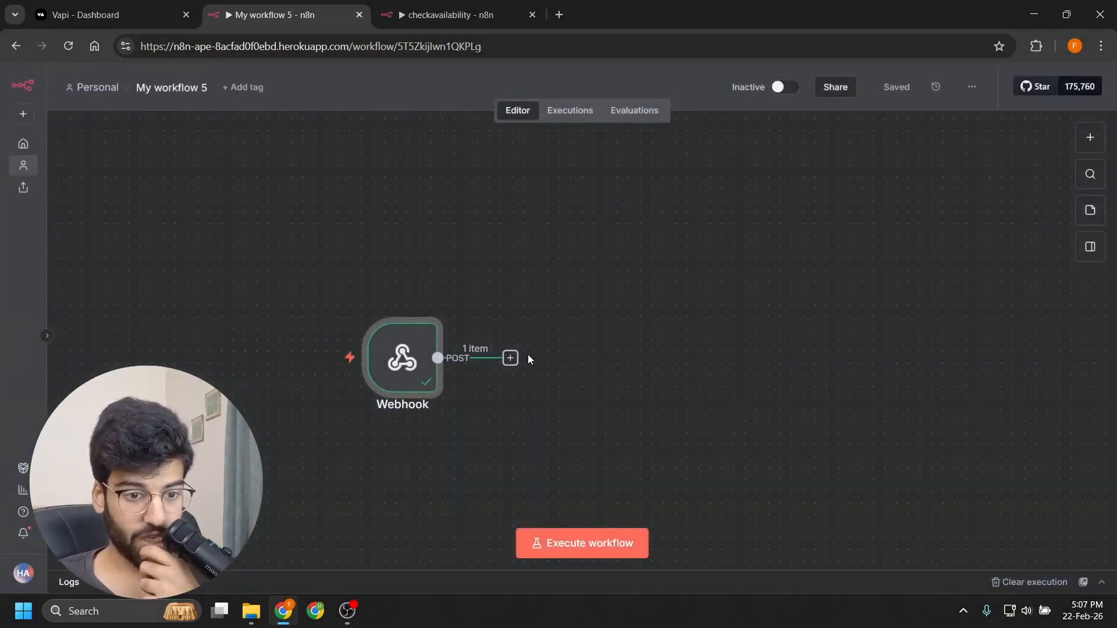
{"action": "right_click", "coordinate": [417, 365]}
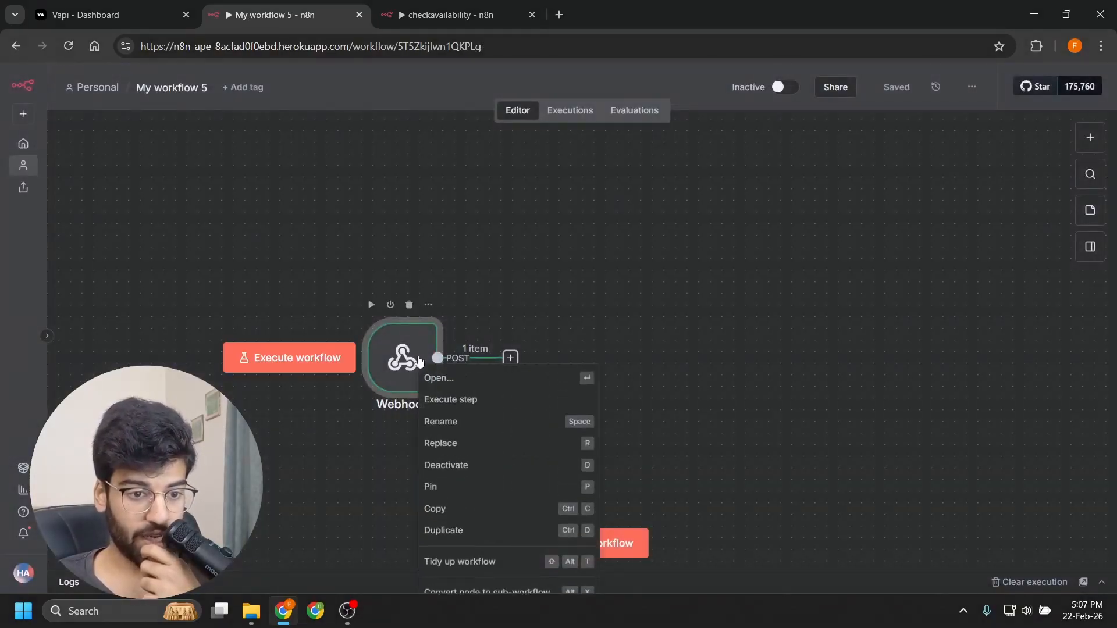
{"action": "left_click", "coordinate": [471, 492]}
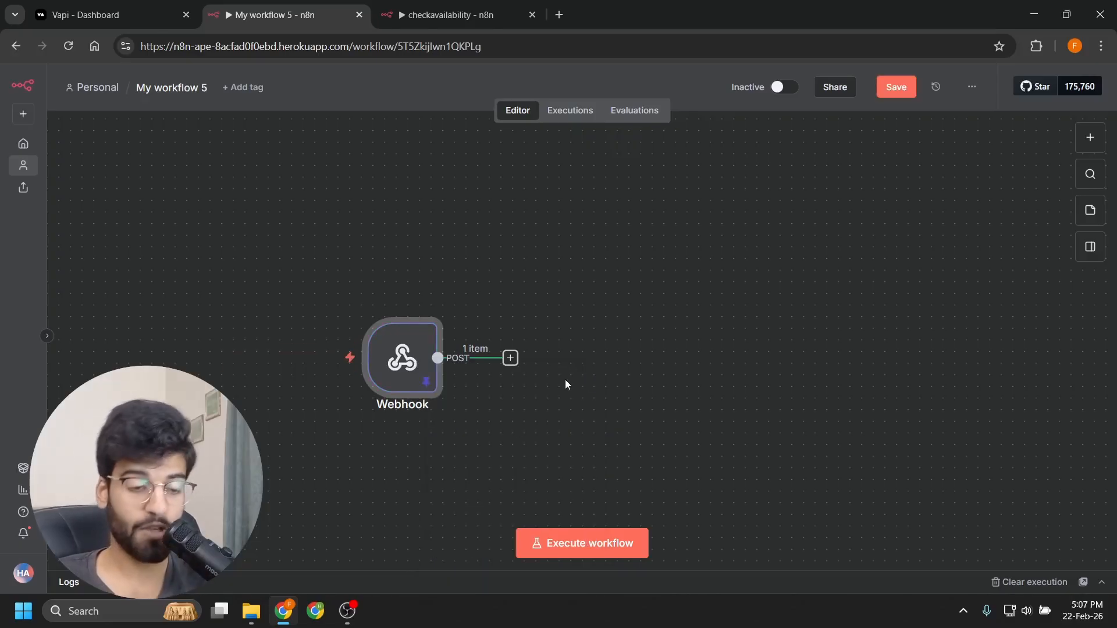
Step: Add the Google Calendar node "Get availability in a calendar" after the Webhook, using the Google Calendar account 2 credential
{"action": "left_click", "coordinate": [510, 358]}
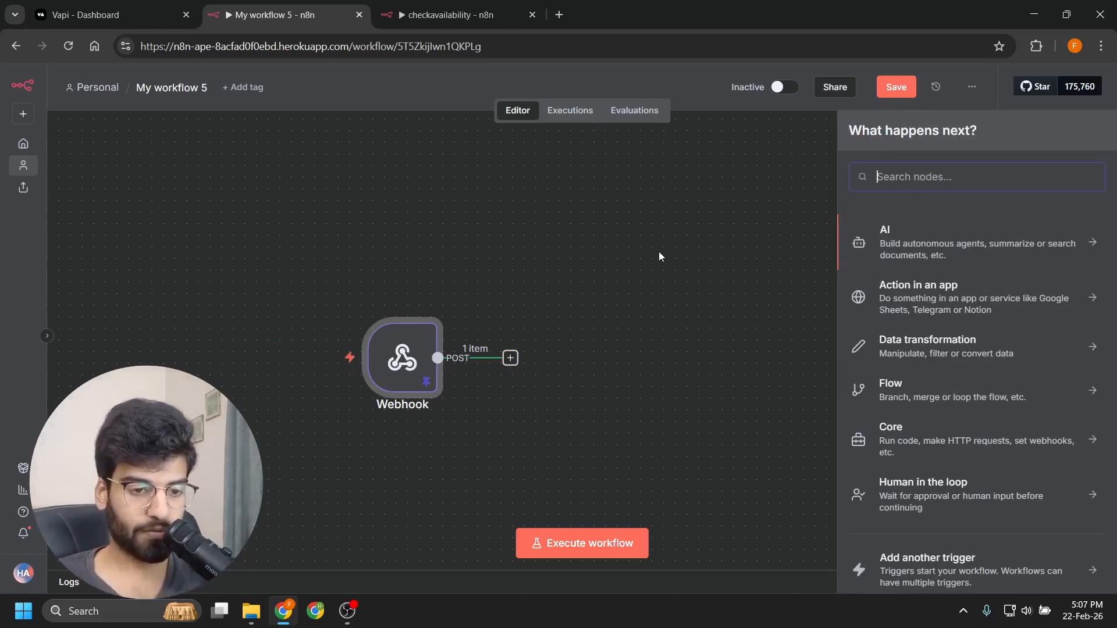
{"action": "type", "text": "goo"}
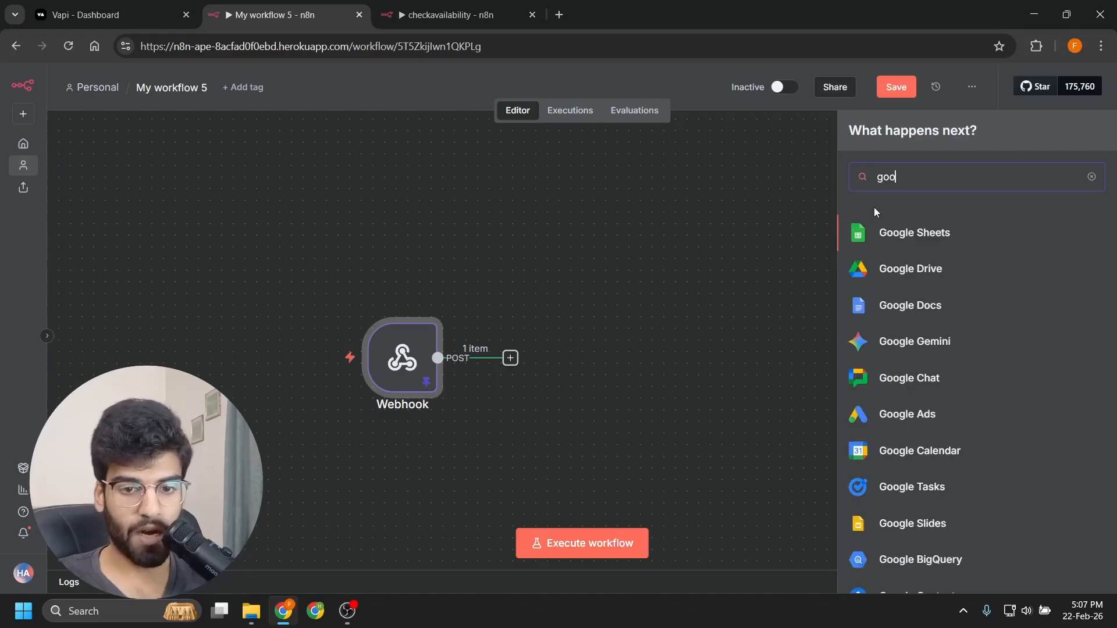
{"action": "left_click", "coordinate": [864, 453]}
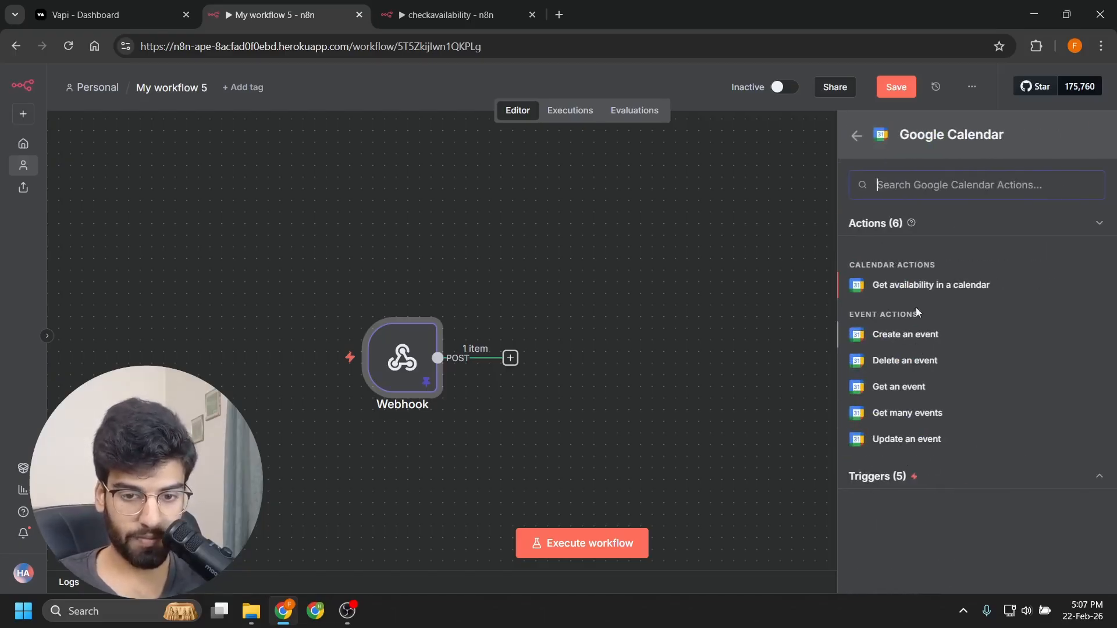
{"action": "left_click", "coordinate": [920, 288]}
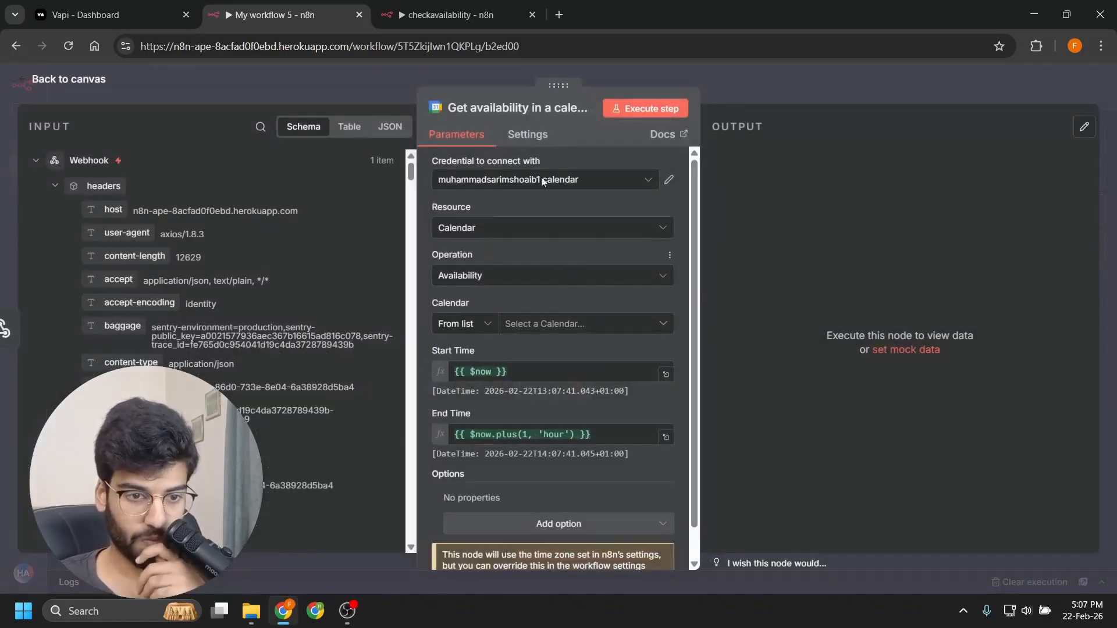
{"action": "left_click", "coordinate": [575, 185]}
{"action": "left_click", "coordinate": [512, 254]}
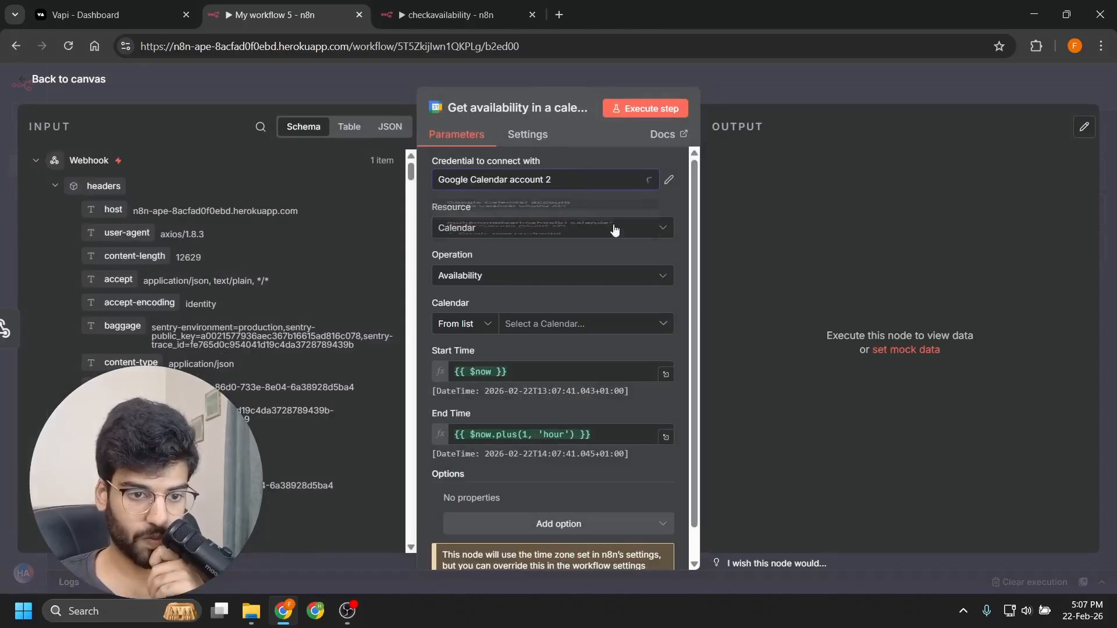
Step: Move the availability node farther from the Webhook node and remove the connection between them
{"action": "left_click", "coordinate": [773, 96]}
{"action": "left_click_drag", "start_coordinate": [577, 347], "coordinate": [734, 384]}
{"action": "left_click", "coordinate": [542, 362]}
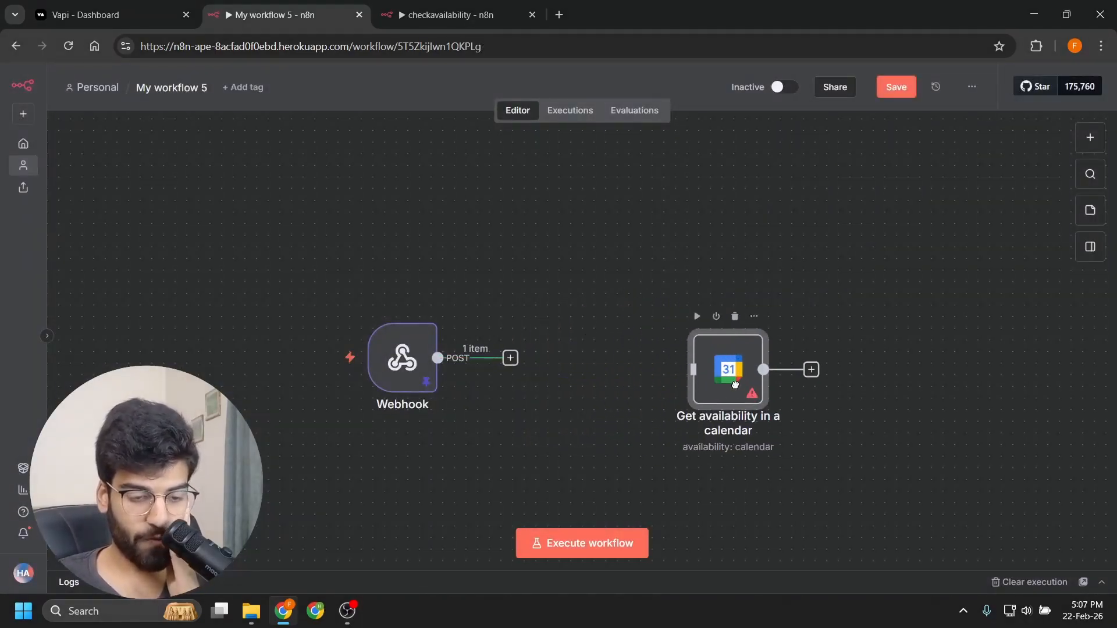
Step: Inspect the tool call's dateTime argument in the Webhook node's pinned output and nudge the availability node on the canvas
{"action": "double_click", "coordinate": [402, 359]}
{"action": "scroll", "coordinate": [718, 389], "scroll_direction": "down", "scroll_amount": 10}
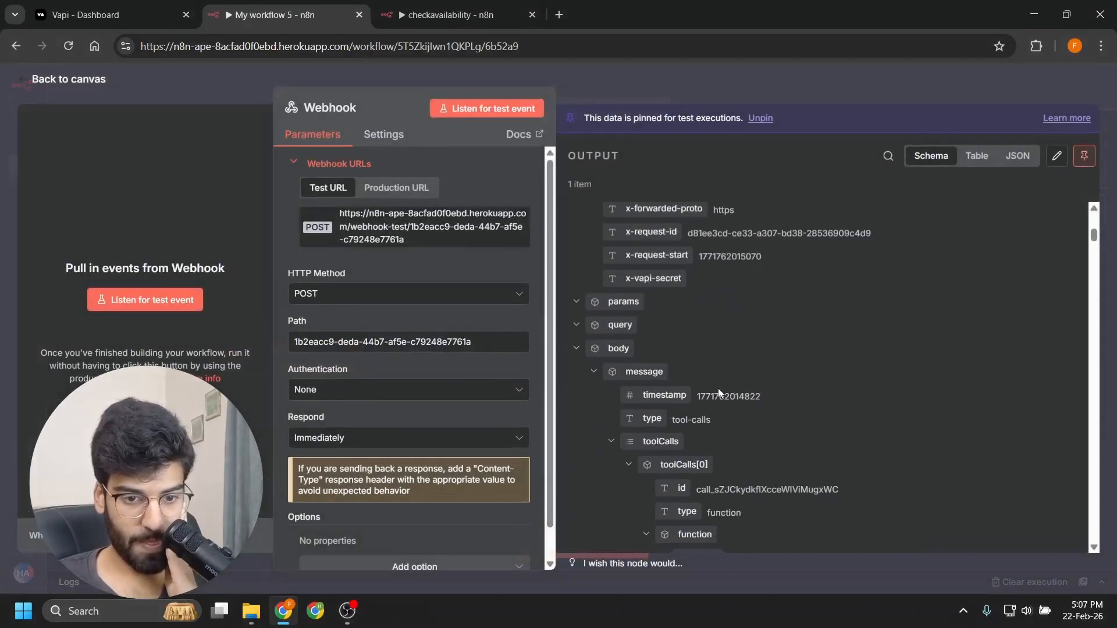
{"action": "left_click_drag", "start_coordinate": [862, 389], "coordinate": [777, 391]}
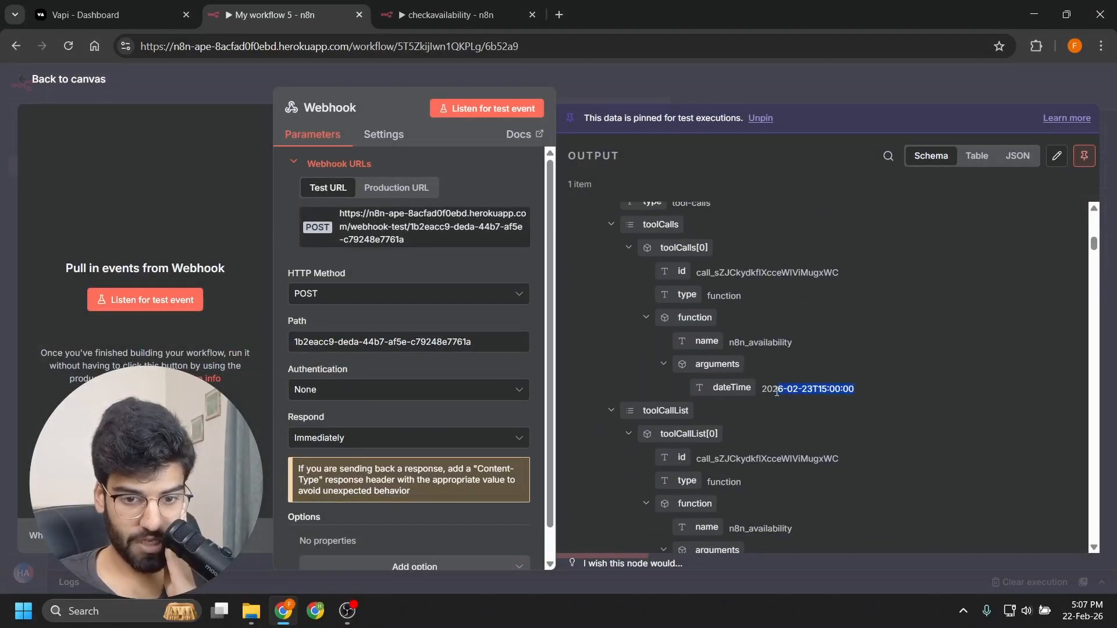
{"action": "left_click", "coordinate": [799, 72]}
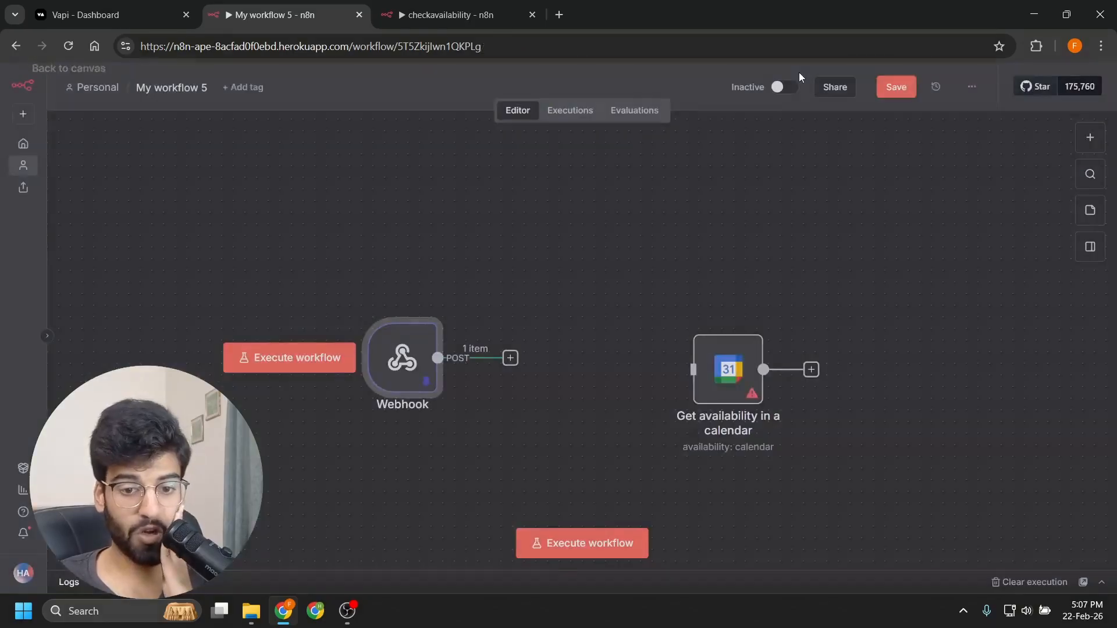
{"action": "left_click_drag", "start_coordinate": [733, 342], "coordinate": [731, 350]}
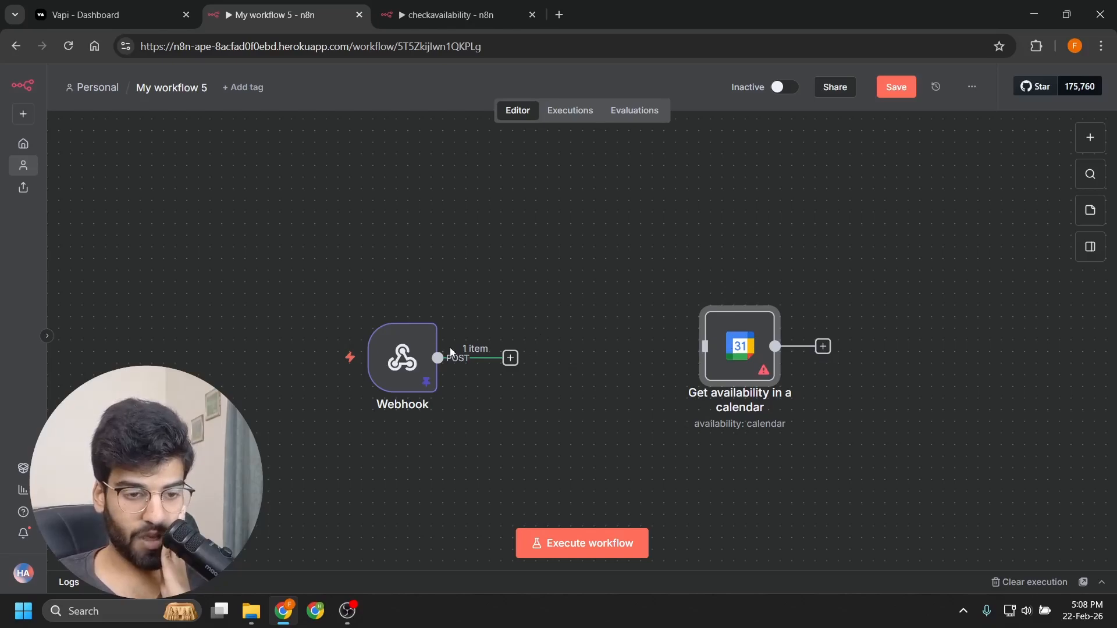
{"action": "double_click", "coordinate": [401, 356]}
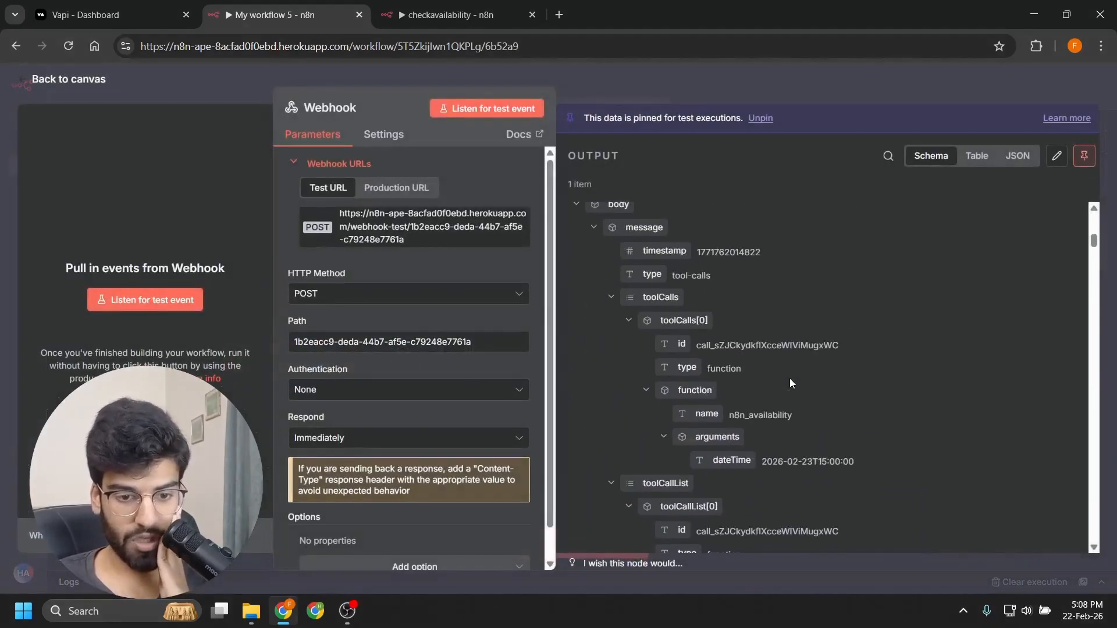
{"action": "scroll", "coordinate": [790, 380], "scroll_direction": "down", "scroll_amount": 2}
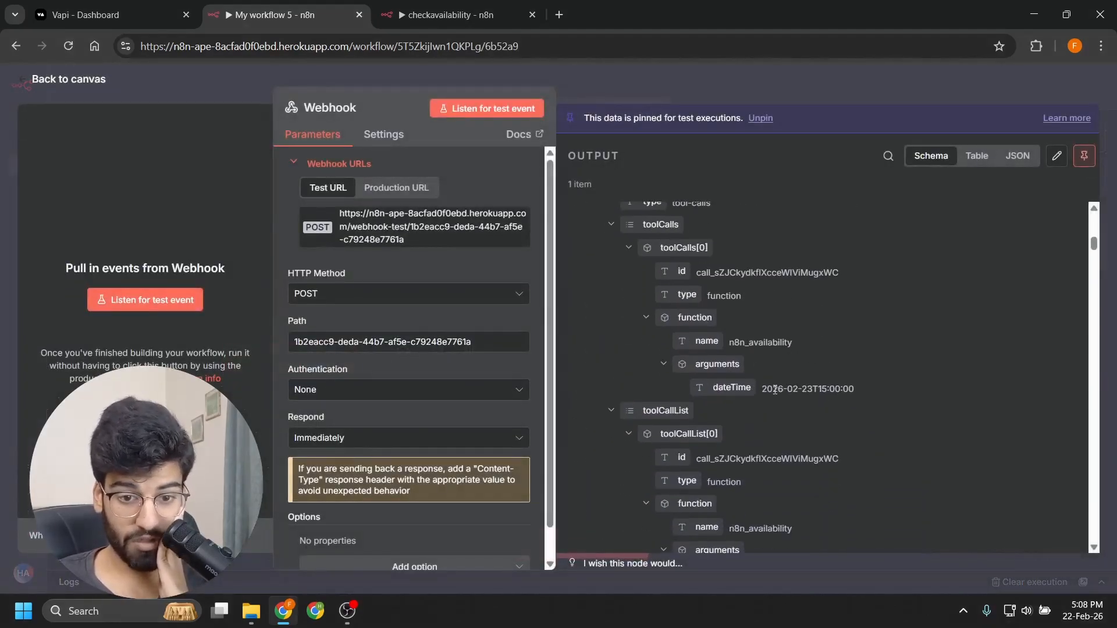
{"action": "left_click", "coordinate": [795, 96]}
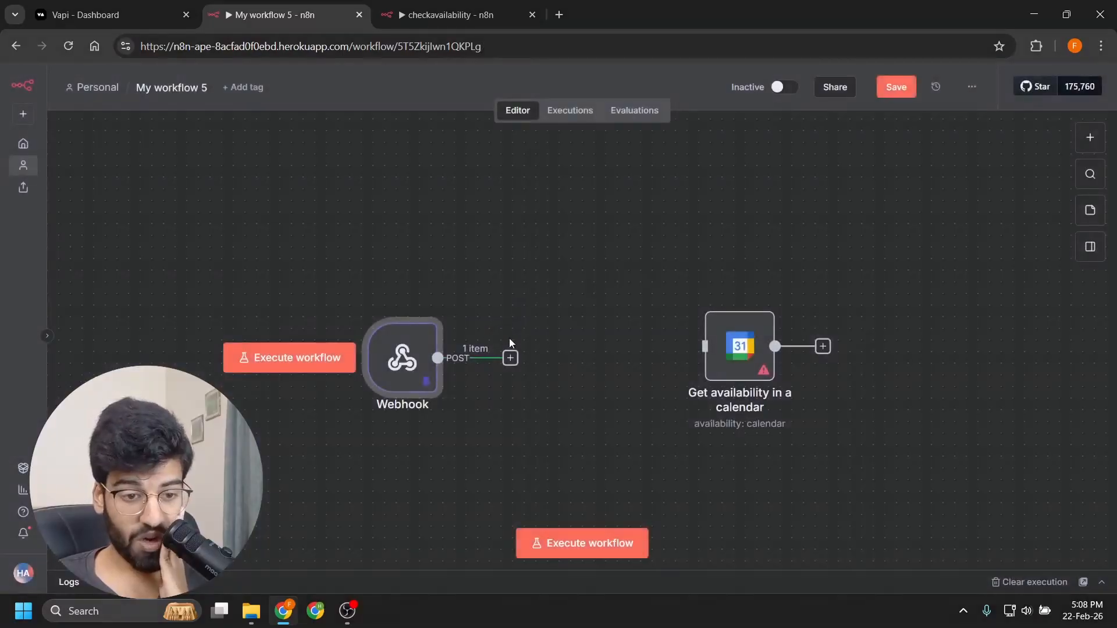
{"action": "left_click", "coordinate": [511, 358]}
{"action": "type", "text": "openai"}
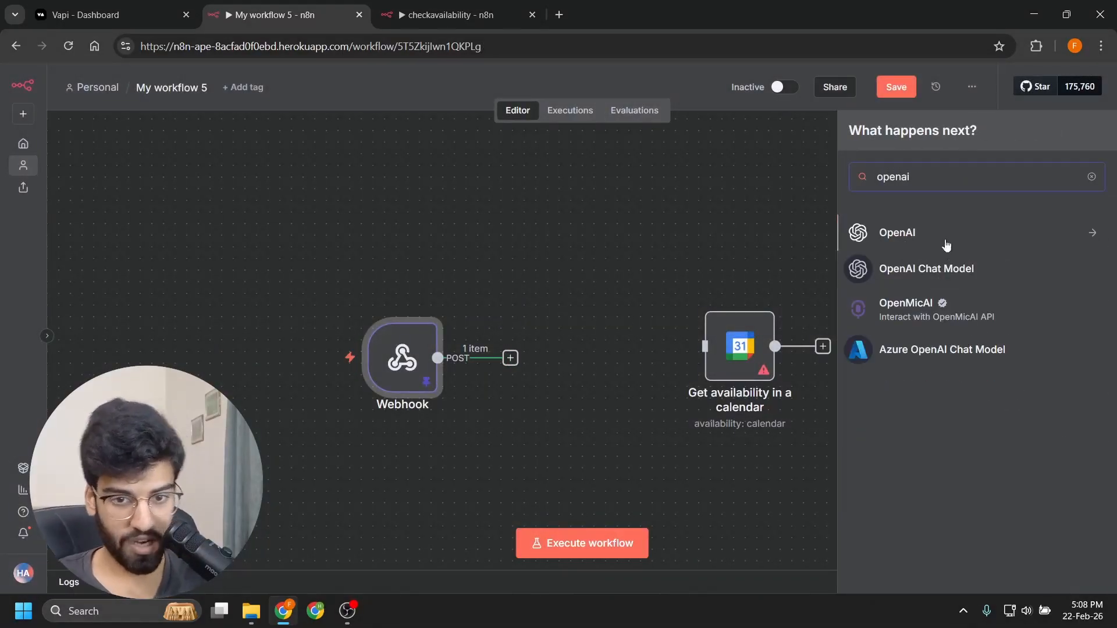
{"action": "left_click", "coordinate": [880, 240]}
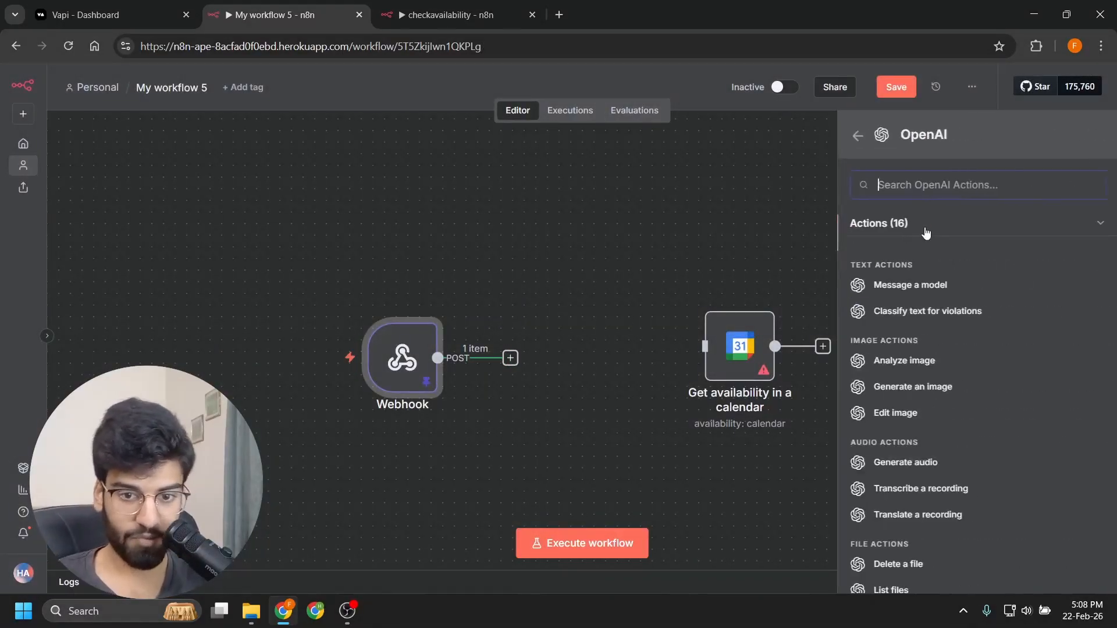
{"action": "left_click", "coordinate": [615, 282]}
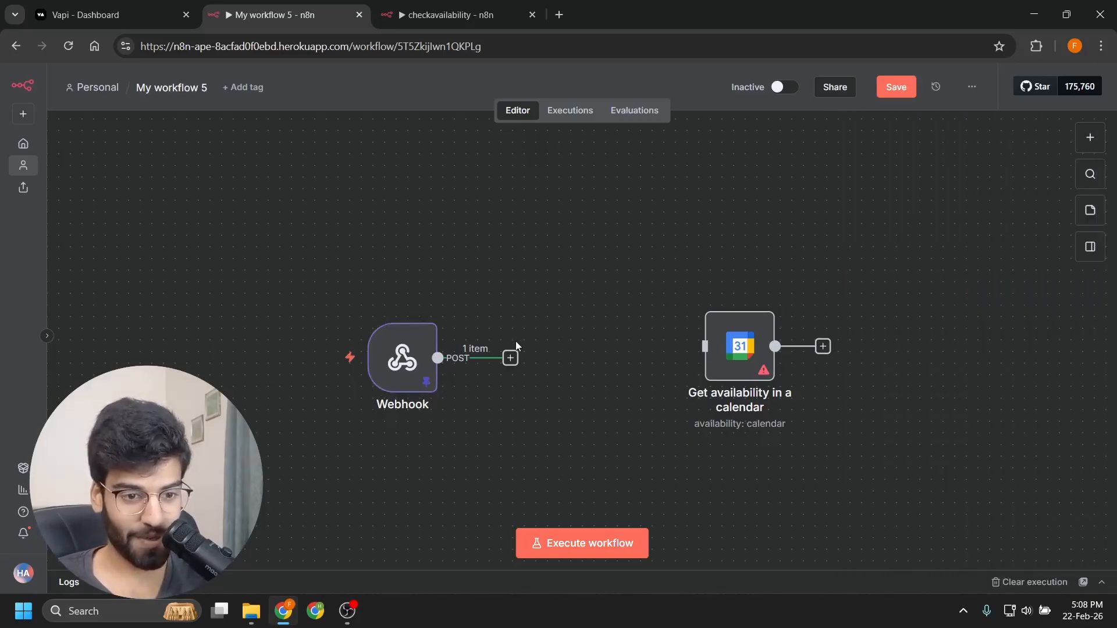
Step: Shift the Webhook node away from the availability node and add a Code in JavaScript node after it
{"action": "left_click_drag", "start_coordinate": [516, 360], "coordinate": [423, 359]}
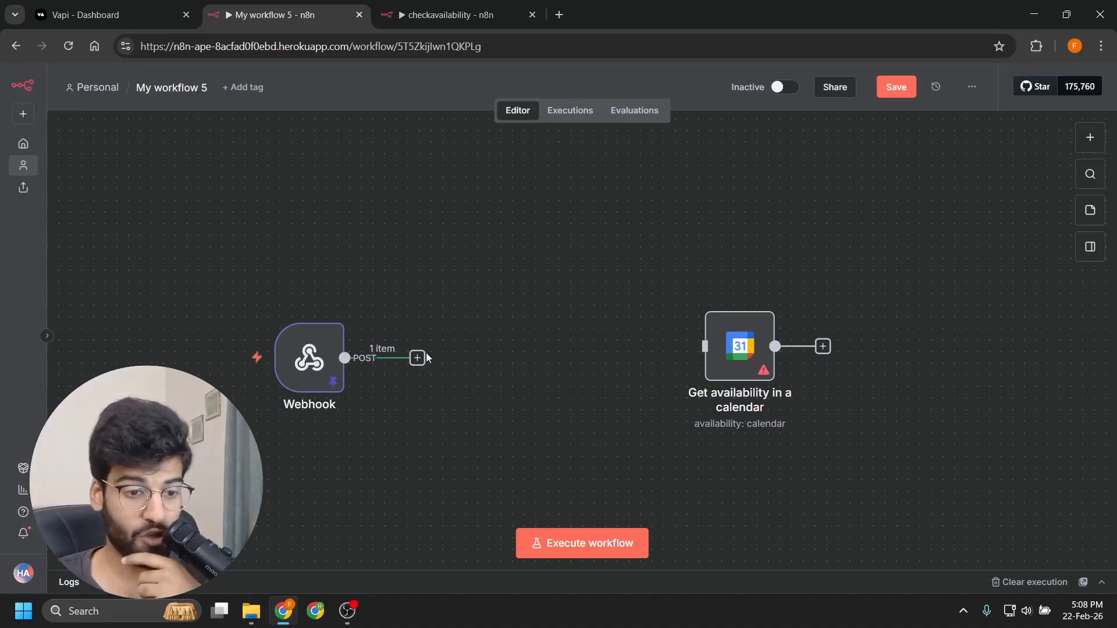
{"action": "left_click", "coordinate": [419, 358]}
{"action": "type", "text": "code"}
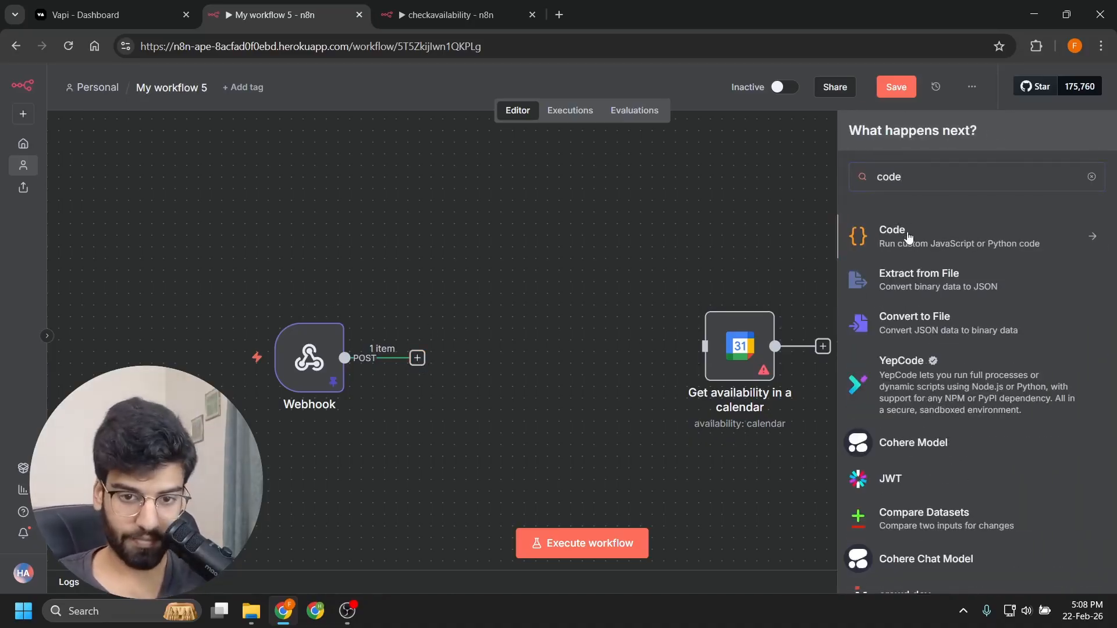
{"action": "key", "text": "Return"}
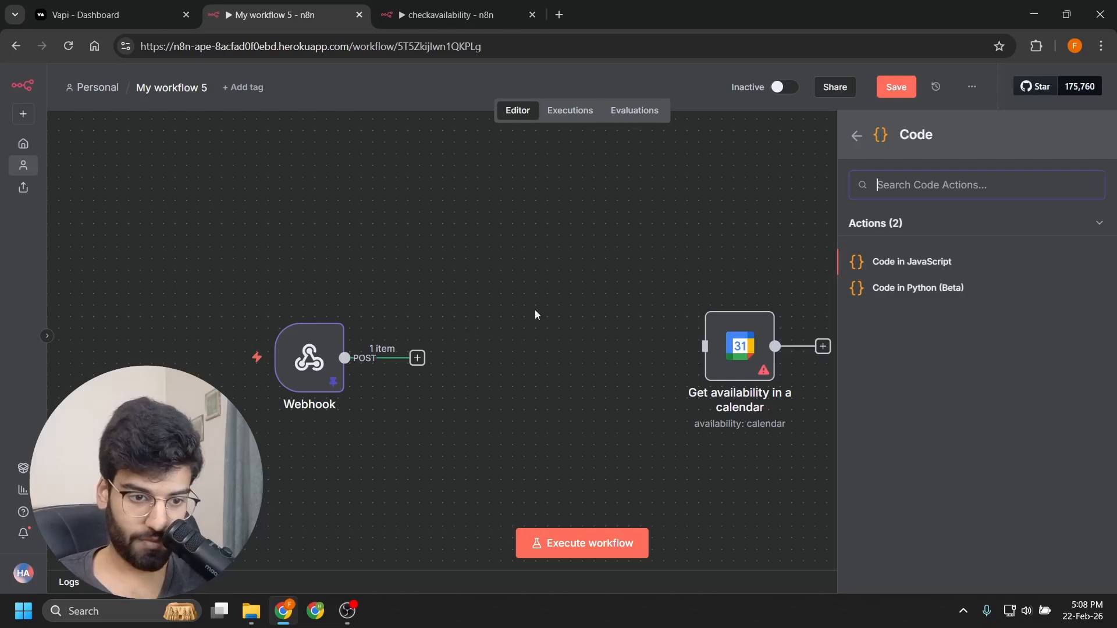
{"action": "left_click", "coordinate": [912, 272]}
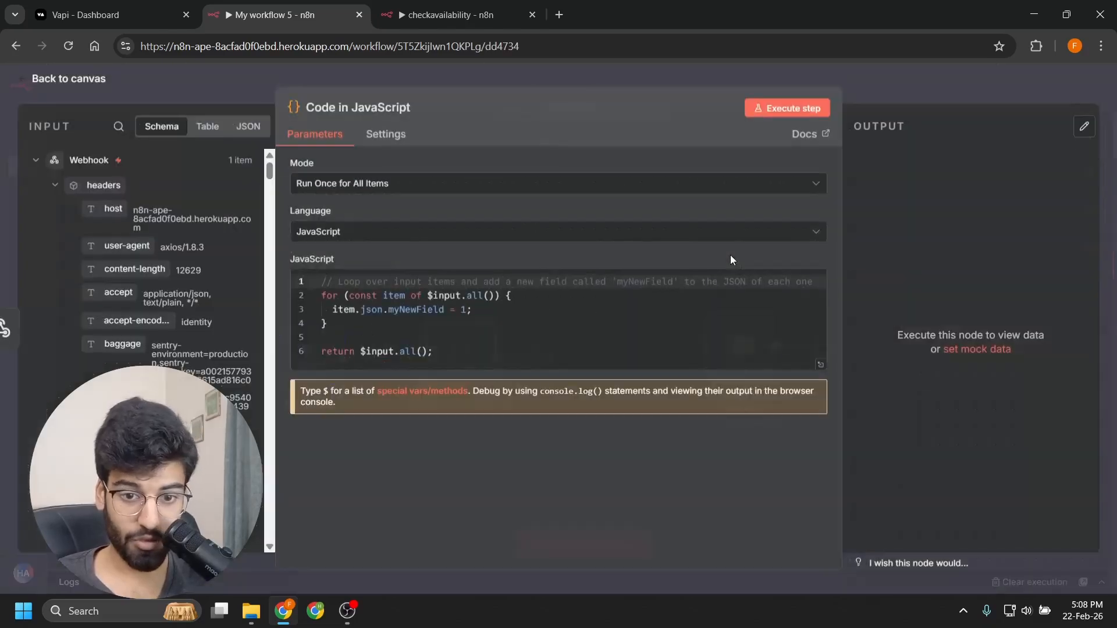
{"action": "left_click", "coordinate": [509, 323]}
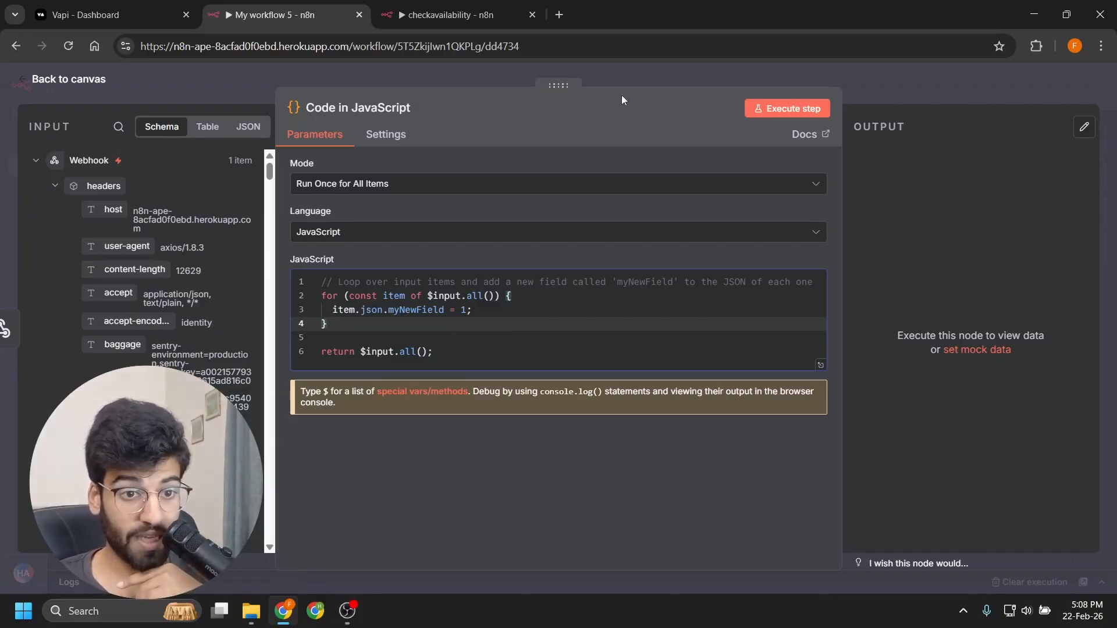
Step: Check the format of the dateTime value under the toolCalls function arguments in the Webhook output
{"action": "left_click", "coordinate": [645, 69]}
{"action": "double_click", "coordinate": [303, 357]}
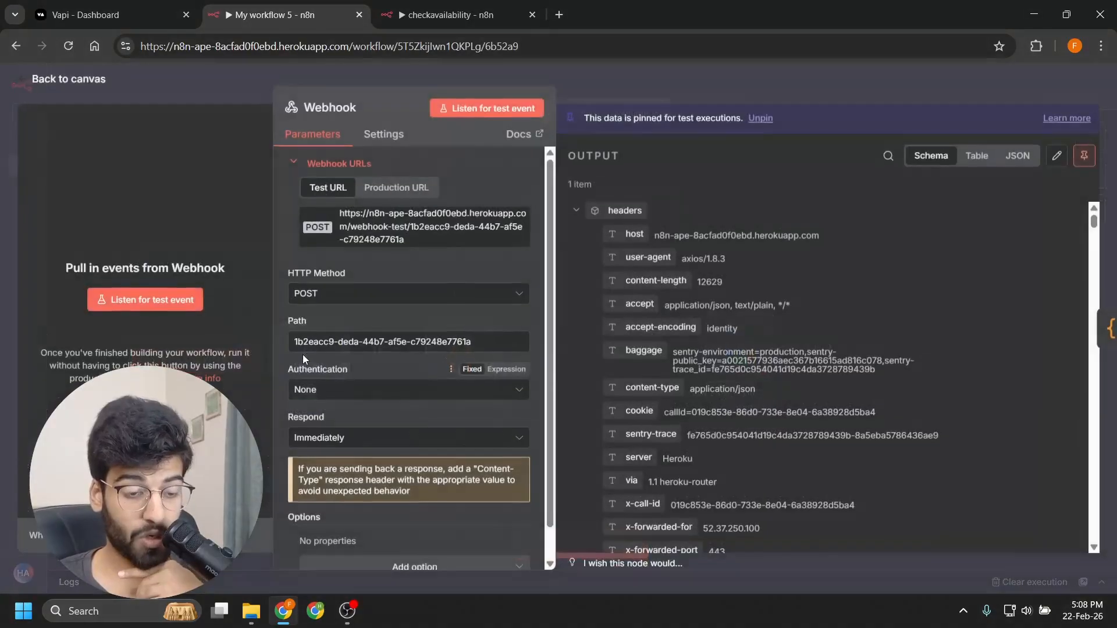
{"action": "scroll", "coordinate": [734, 401], "scroll_direction": "down", "scroll_amount": 5}
{"action": "scroll", "coordinate": [734, 402], "scroll_direction": "down", "scroll_amount": 5}
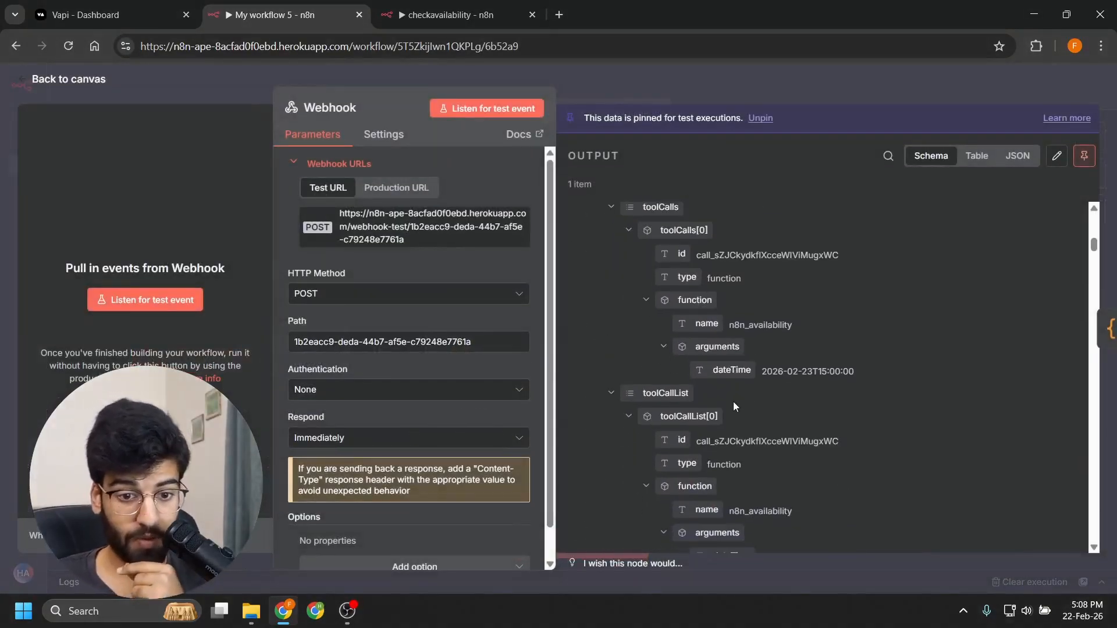
{"action": "left_click_drag", "start_coordinate": [763, 317], "coordinate": [879, 319]}
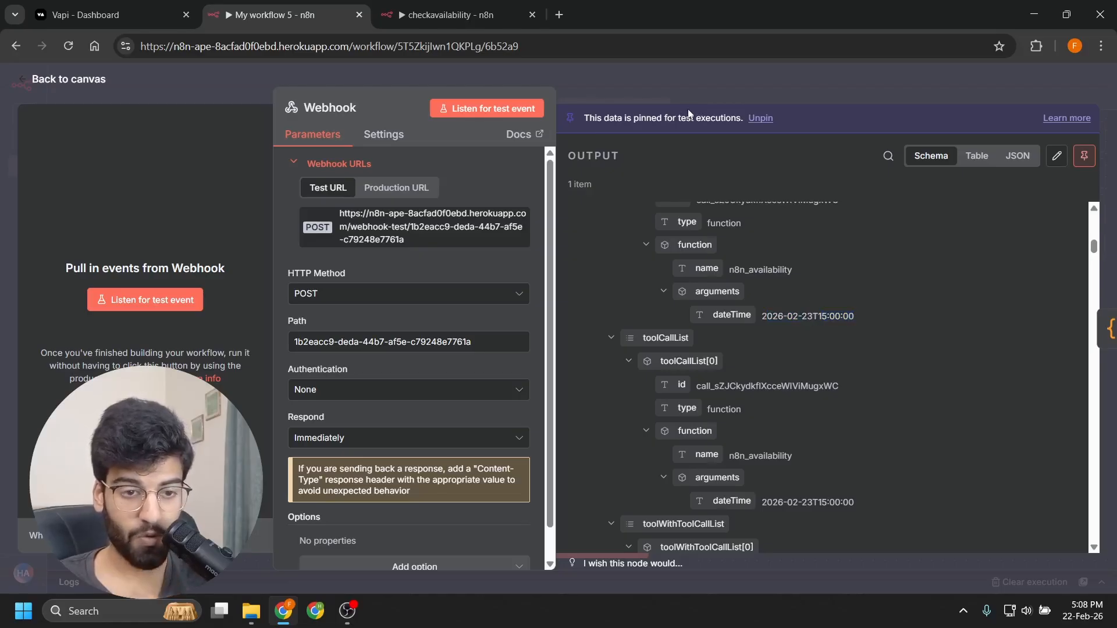
{"action": "left_click", "coordinate": [685, 89]}
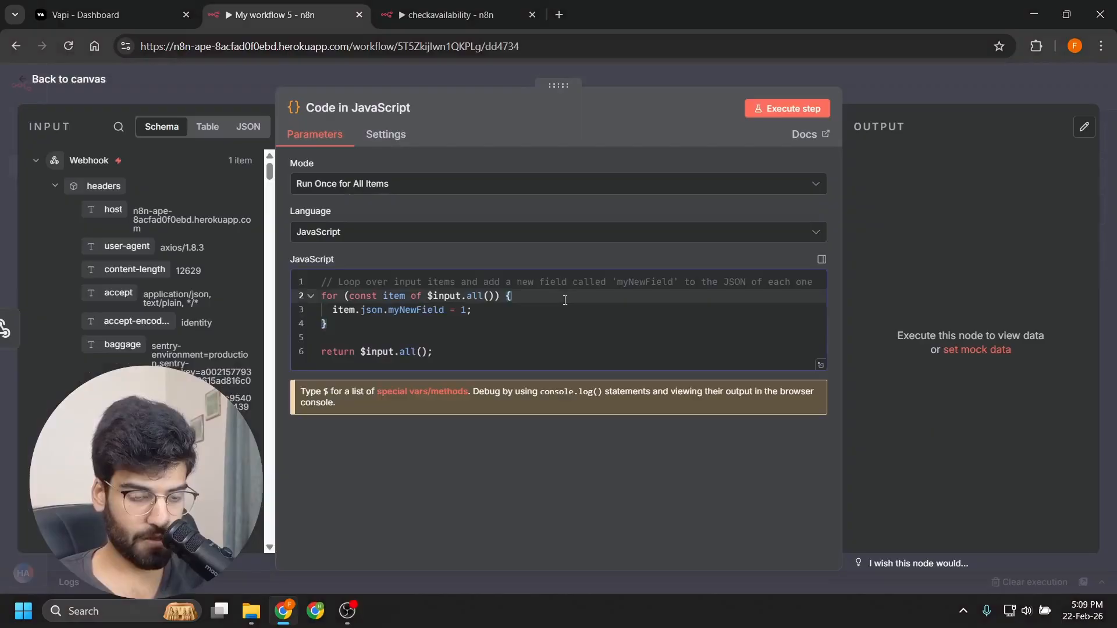
Step: Replace the Code node's default script with JavaScript returning start, end, dateTime and dateTimeEnd with +05:00 offsets, and review the start and end lines
{"action": "key", "text": "ctrl+a"}
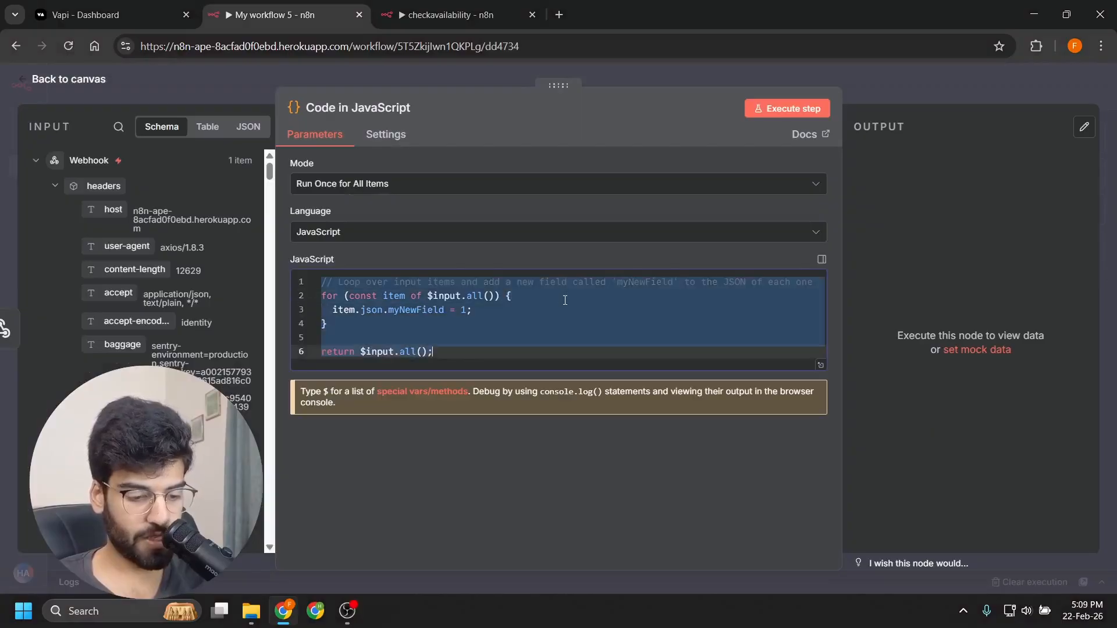
{"action": "type", "text": "let dateTime = $input.first().json.body.message.toolCalls[0].function.arguments.dateTime + \"+05:00\"; let date = dateTime.split('T')[0]; const start = `${date}T09:00:00+05:00`; const end = `${date}T17:00:00+05:00`; const dateTimeEnd = new Date(new Date(dateTime).getTime() + 60*60*1000).toLocaleString(\"sv-SE\", { timeZone: \"Asia/Karachi\" }).replace(\" \", \"T\") + \"+05:00\";  const result = { start, end, dateTime, dateTimeEnd };  return result;"}
{"action": "left_click", "coordinate": [486, 324]}
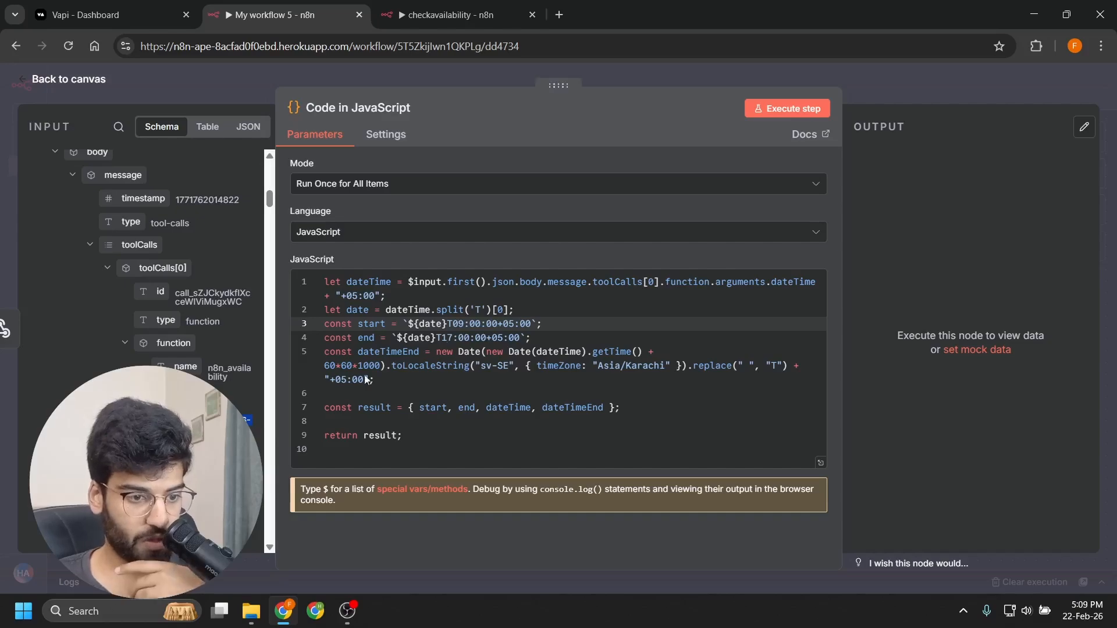
{"action": "left_click", "coordinate": [536, 315]}
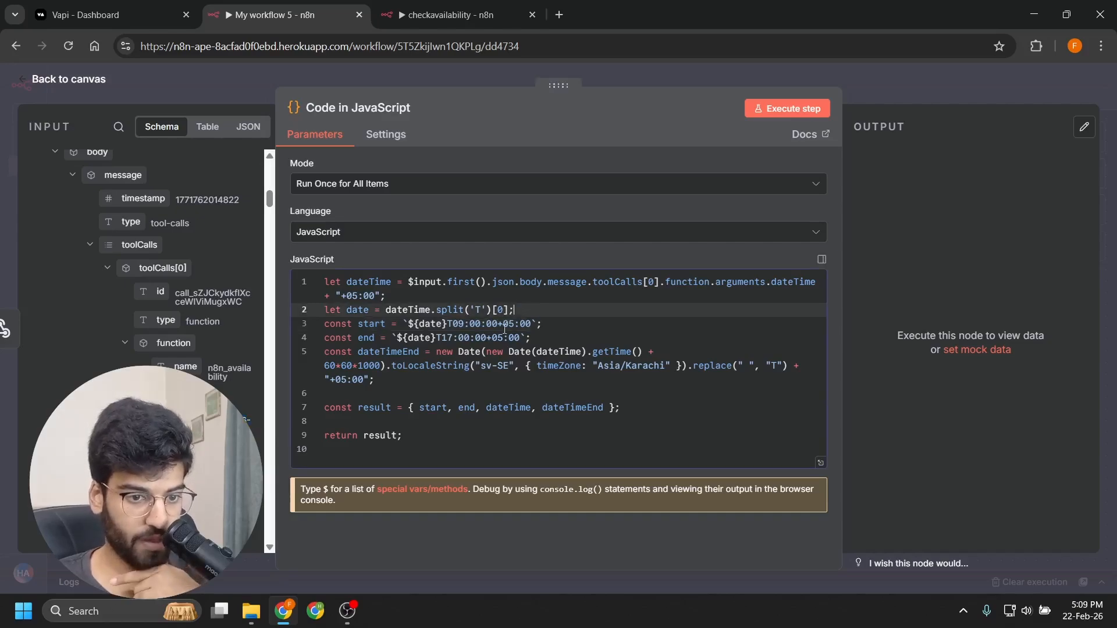
{"action": "left_click", "coordinate": [563, 325]}
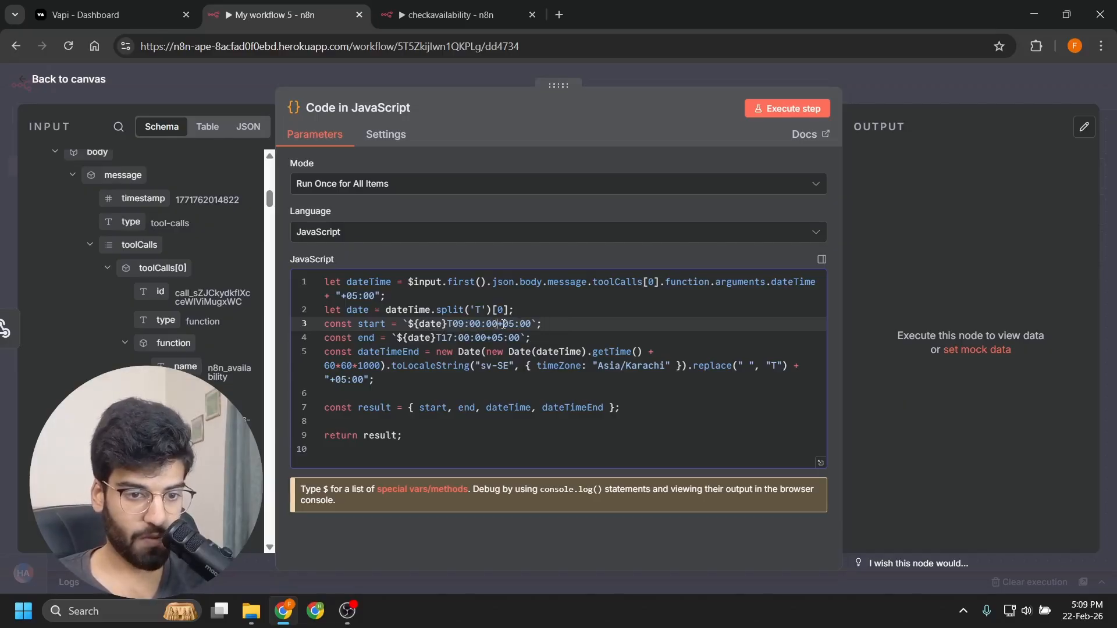
{"action": "left_click_drag", "start_coordinate": [502, 324], "coordinate": [537, 331]}
{"action": "left_click", "coordinate": [561, 338]}
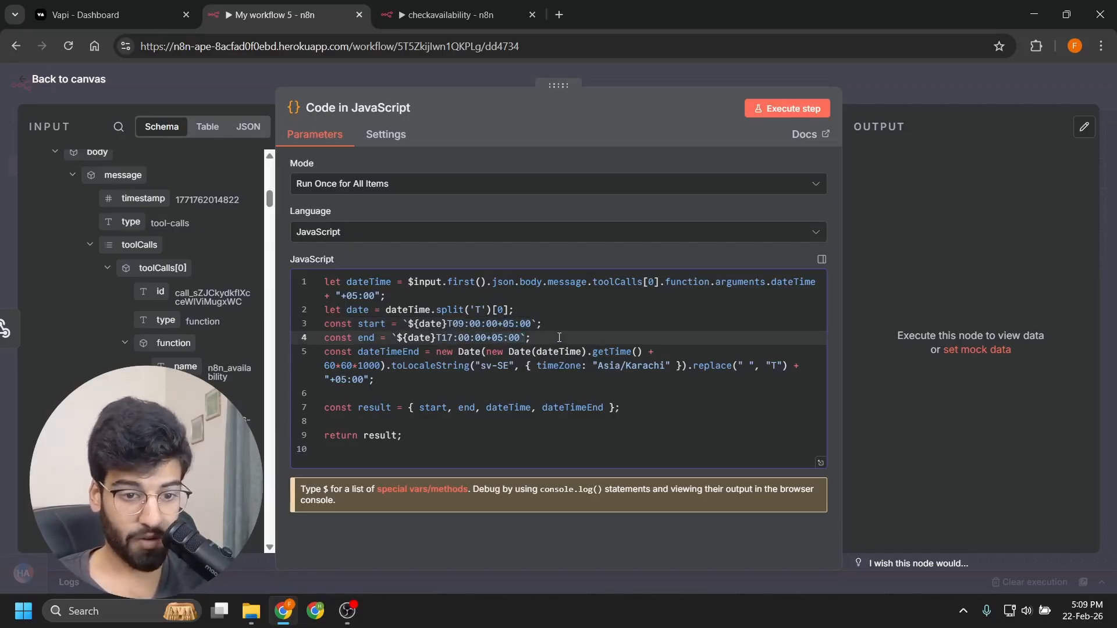
{"action": "left_click_drag", "start_coordinate": [497, 326], "coordinate": [548, 327]}
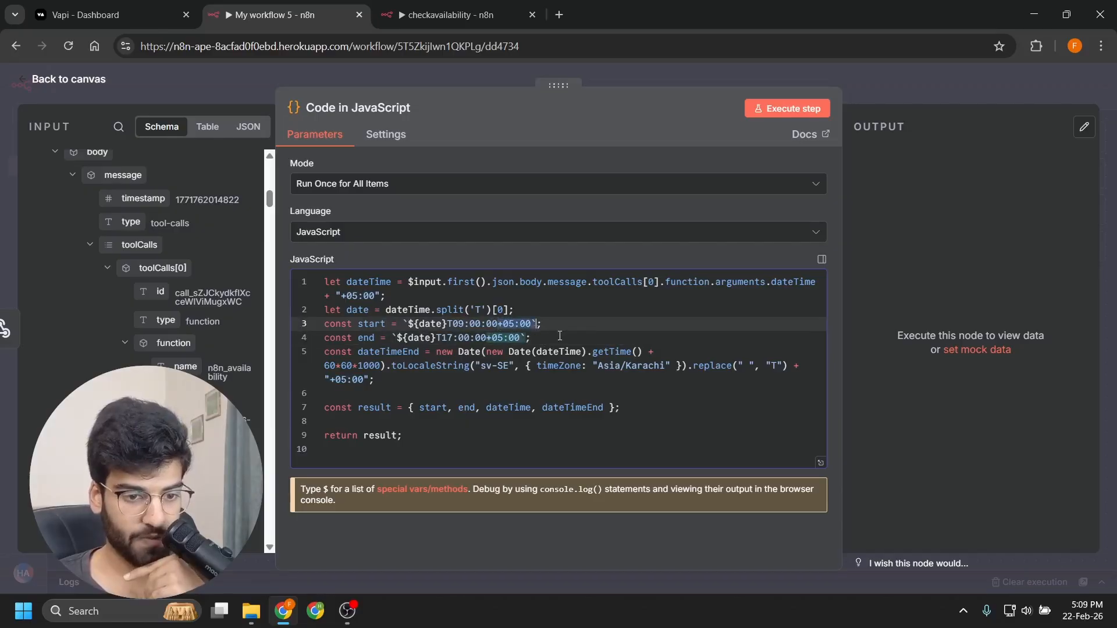
{"action": "left_click", "coordinate": [562, 336]}
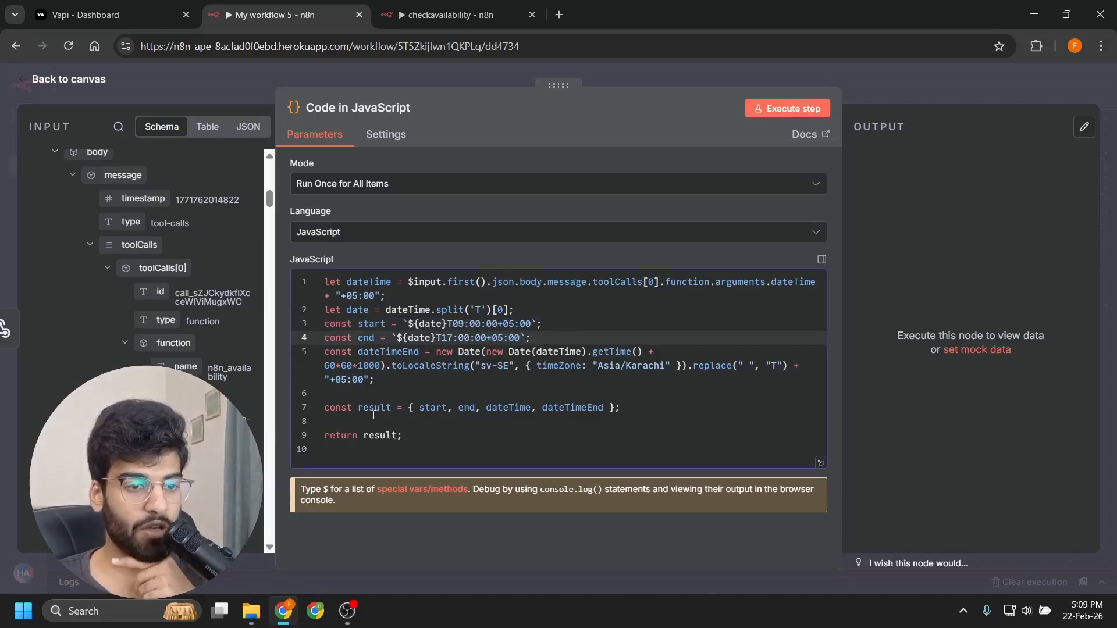
Step: Move the availability node closer to the Code in JavaScript node and reopen the Code node
{"action": "left_click", "coordinate": [816, 68]}
{"action": "left_click_drag", "start_coordinate": [721, 359], "coordinate": [637, 373]}
{"action": "right_click", "coordinate": [468, 370]}
{"action": "double_click", "coordinate": [457, 355]}
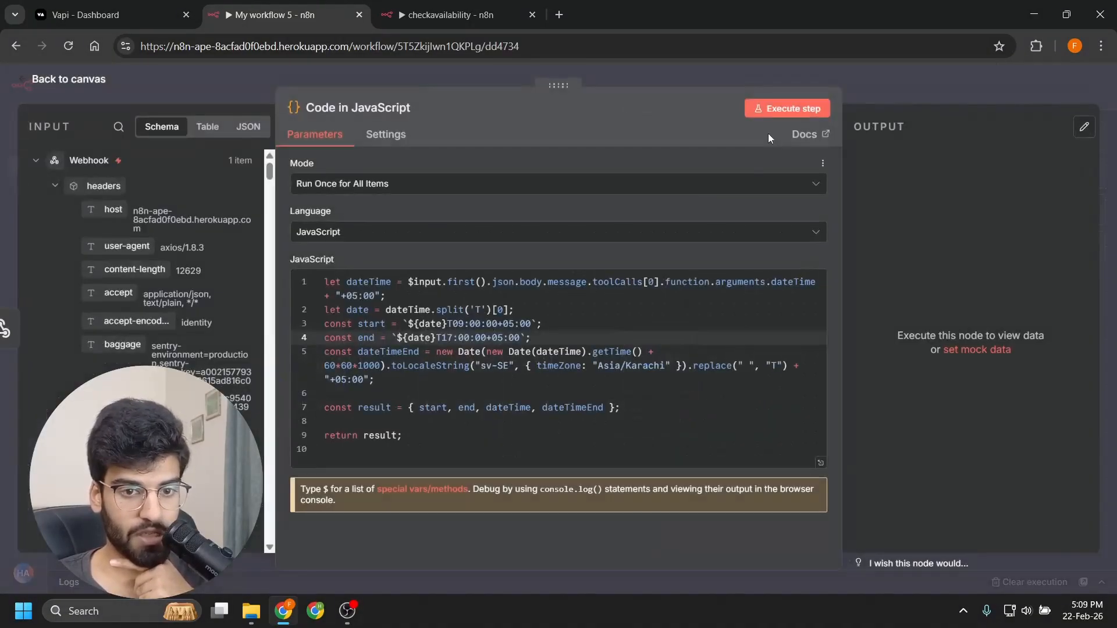
Step: Execute the Code in JavaScript step and connect its output to the Get availability in a calendar node
{"action": "left_click", "coordinate": [769, 115]}
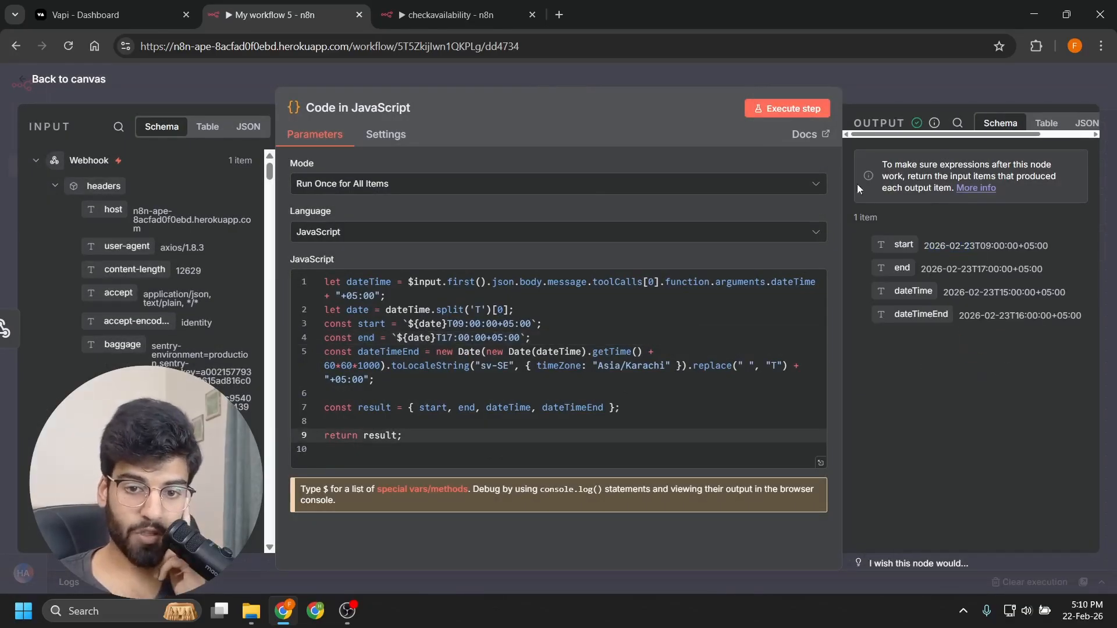
{"action": "left_click", "coordinate": [683, 80]}
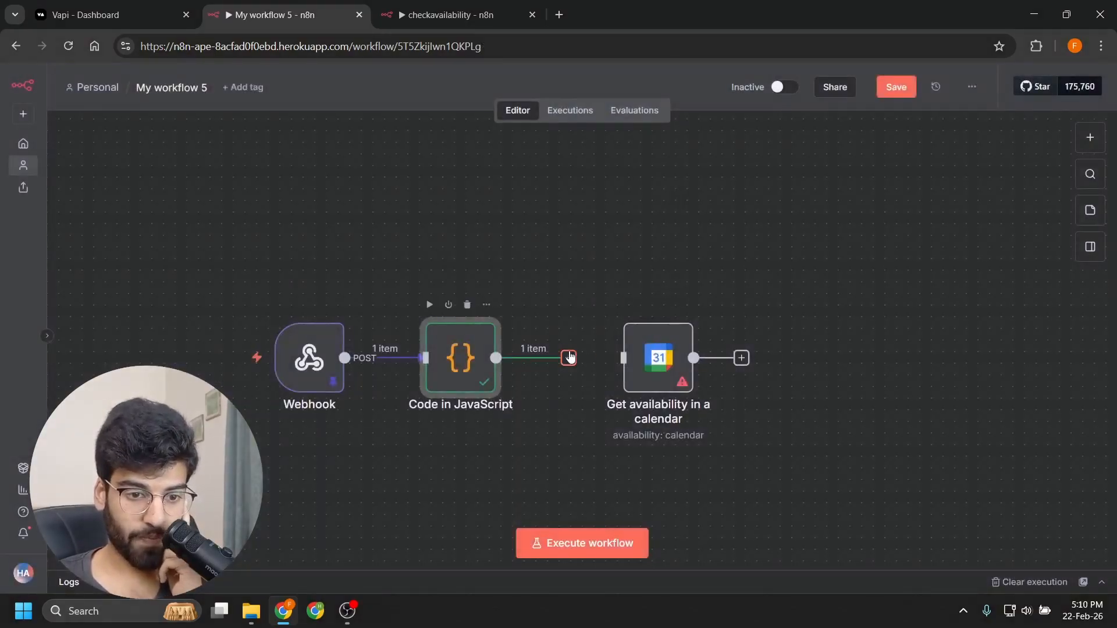
{"action": "left_click_drag", "start_coordinate": [495, 358], "coordinate": [632, 361]}
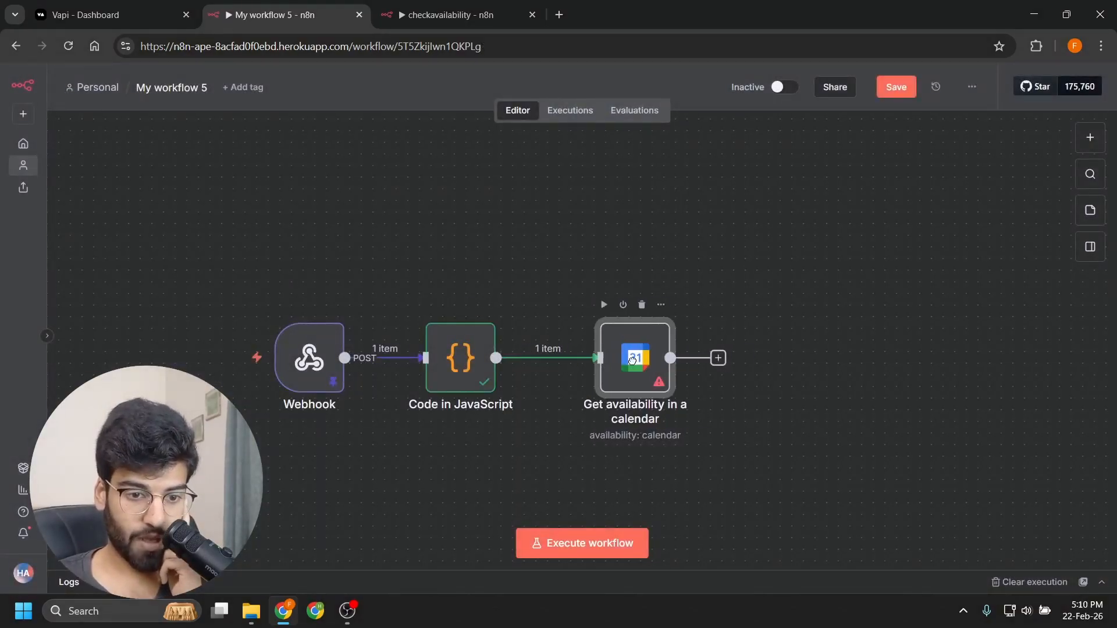
Step: Examine the dateTime and dateTimeEnd values in the Code in JavaScript node's output and return to the canvas
{"action": "double_click", "coordinate": [460, 358]}
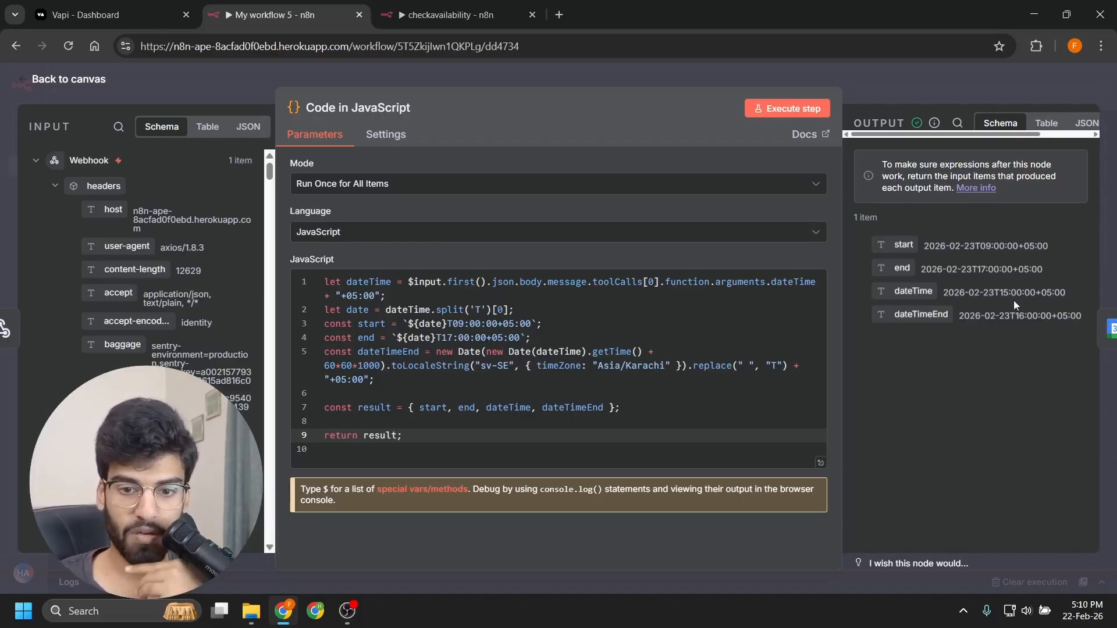
{"action": "left_click_drag", "start_coordinate": [958, 298], "coordinate": [1060, 298]}
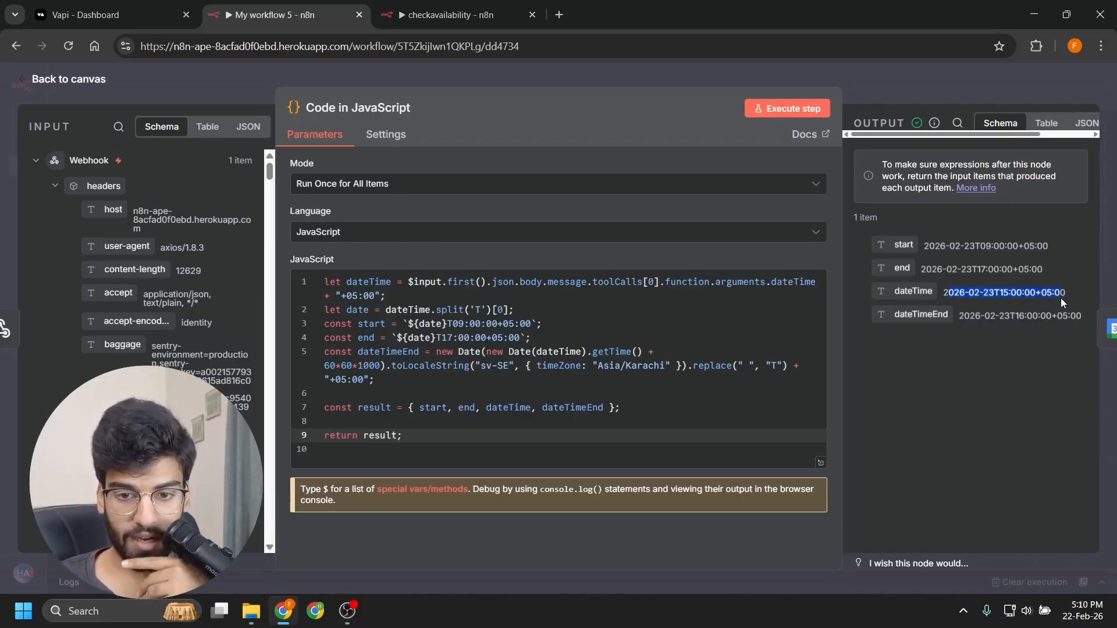
{"action": "left_click_drag", "start_coordinate": [975, 316], "coordinate": [1047, 316]}
{"action": "left_click", "coordinate": [1062, 336]}
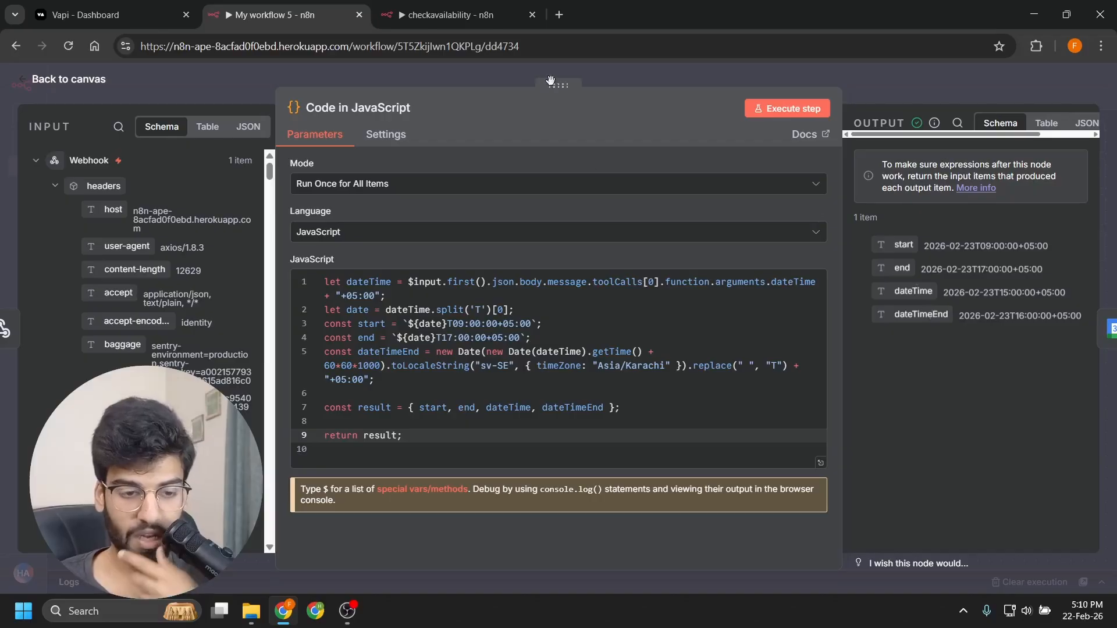
{"action": "left_click", "coordinate": [597, 75]}
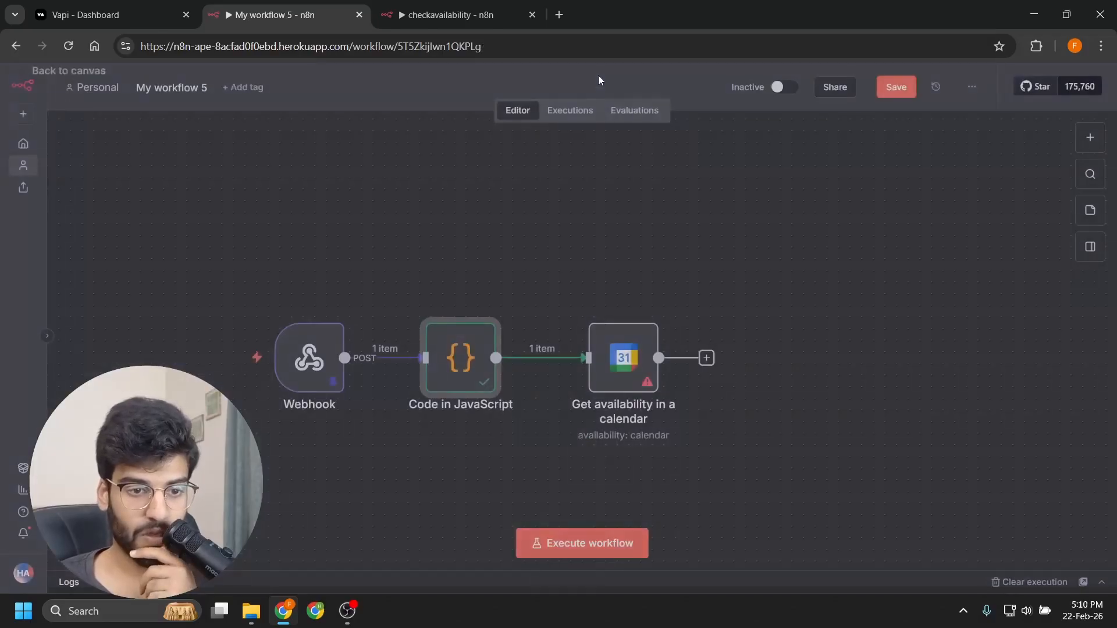
Step: Open the Get availability in a calendar node and replace its Start Time expression with {{ $json.start }} from the Code node's output
{"action": "double_click", "coordinate": [633, 365]}
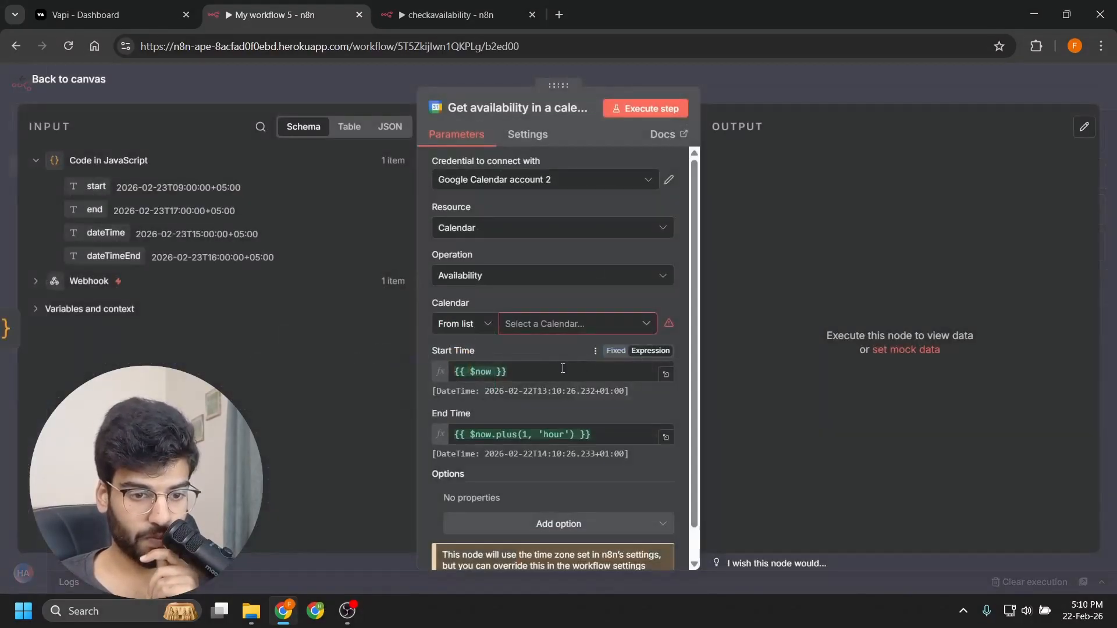
{"action": "left_click", "coordinate": [563, 371]}
{"action": "key", "text": "BackSpace"}
{"action": "key", "text": "BackSpace"}
{"action": "left_click", "coordinate": [100, 201]}
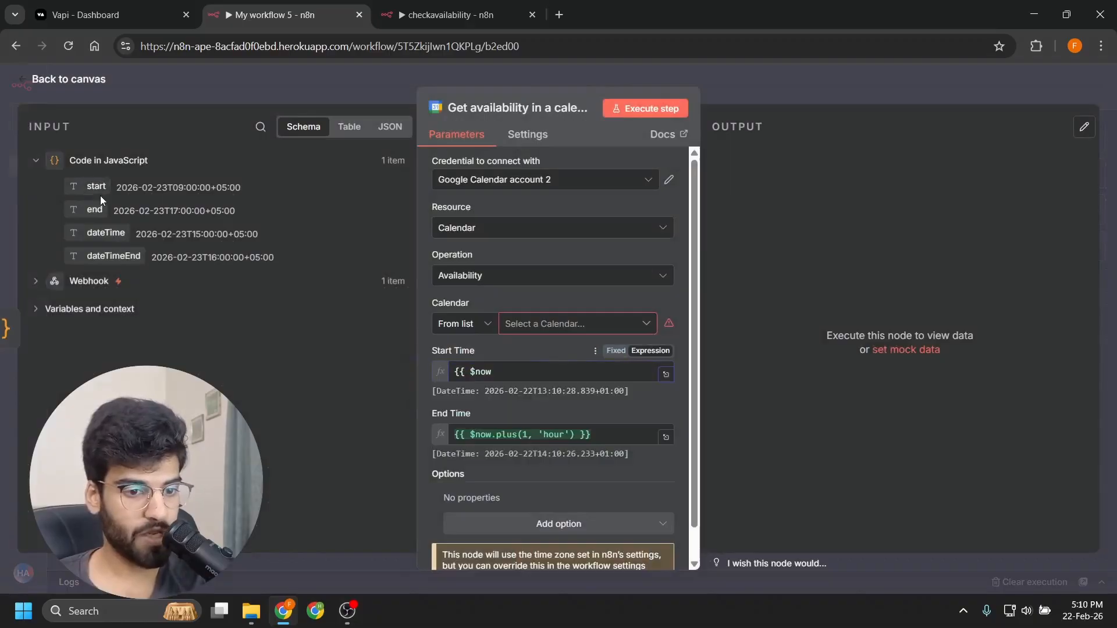
{"action": "left_click", "coordinate": [509, 366]}
{"action": "key", "text": "ctrl+a"}
{"action": "key", "text": "BackSpace"}
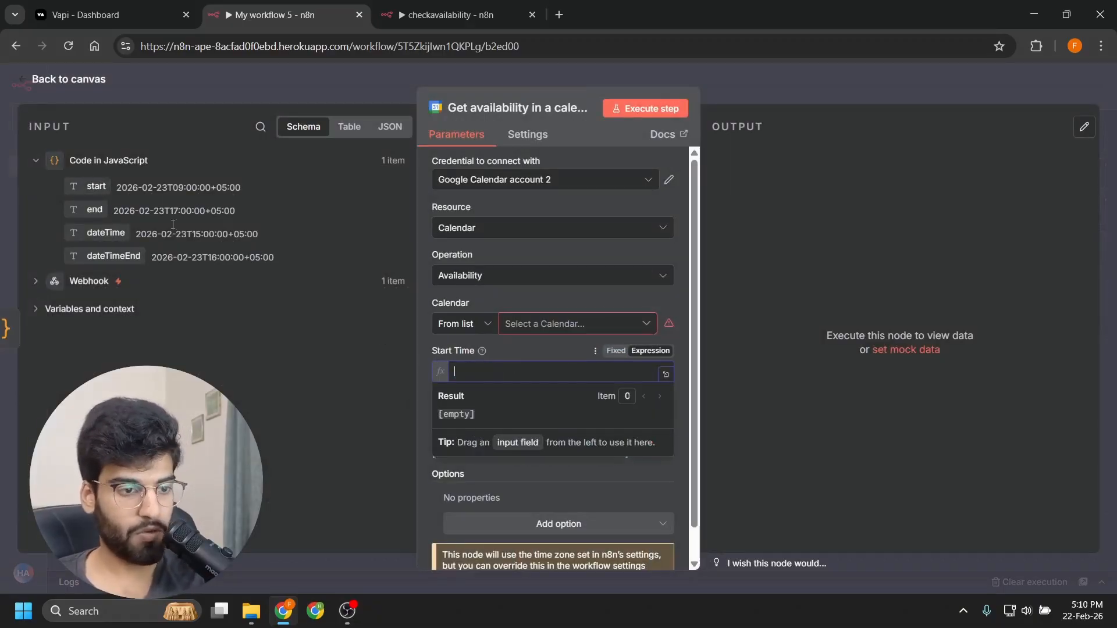
{"action": "left_click_drag", "start_coordinate": [69, 186], "coordinate": [489, 372]}
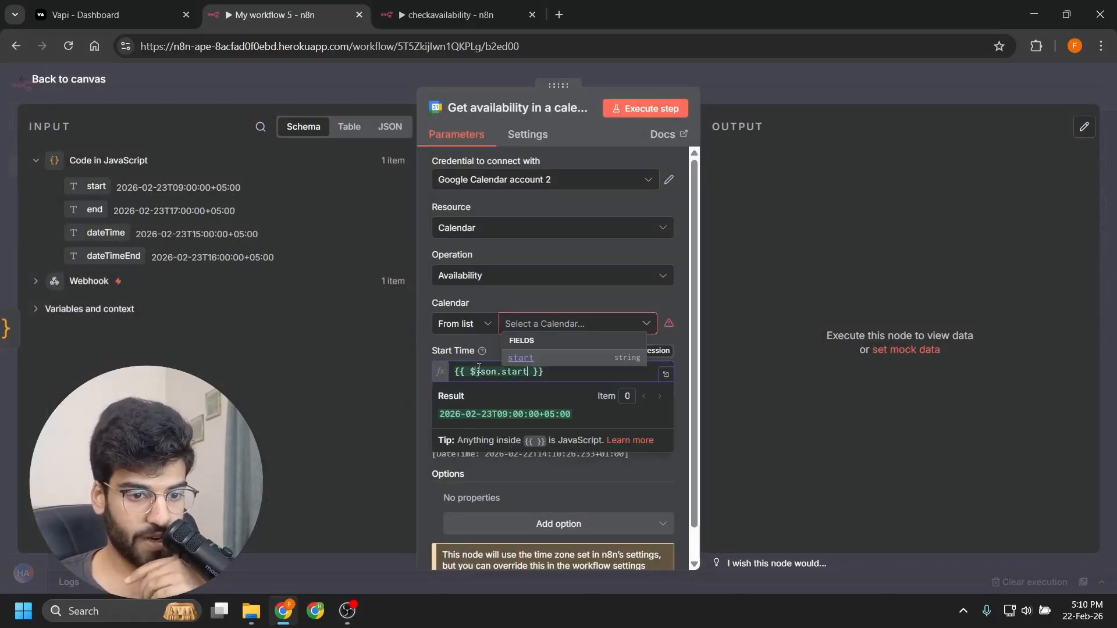
{"action": "left_click", "coordinate": [357, 378]}
Step: Replace the availability node's End Time expression with {{ $json.end }} from the Code node's output
{"action": "left_click", "coordinate": [480, 434]}
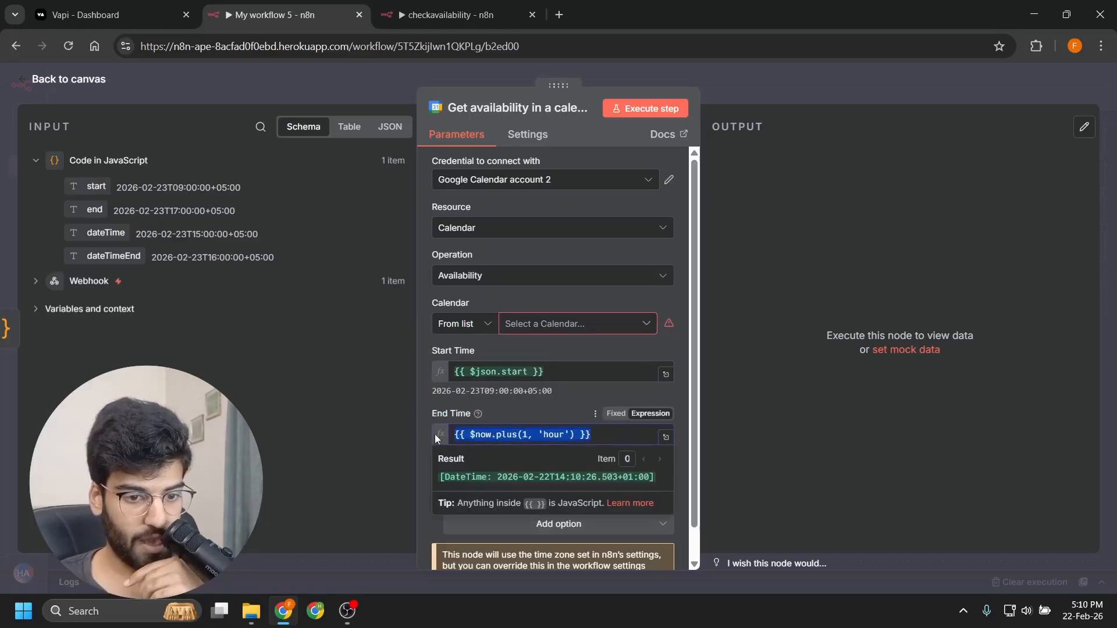
{"action": "key", "text": "ctrl+a"}
{"action": "key", "text": "BackSpace"}
{"action": "left_click_drag", "start_coordinate": [94, 209], "coordinate": [489, 435]}
{"action": "left_click", "coordinate": [322, 401]}
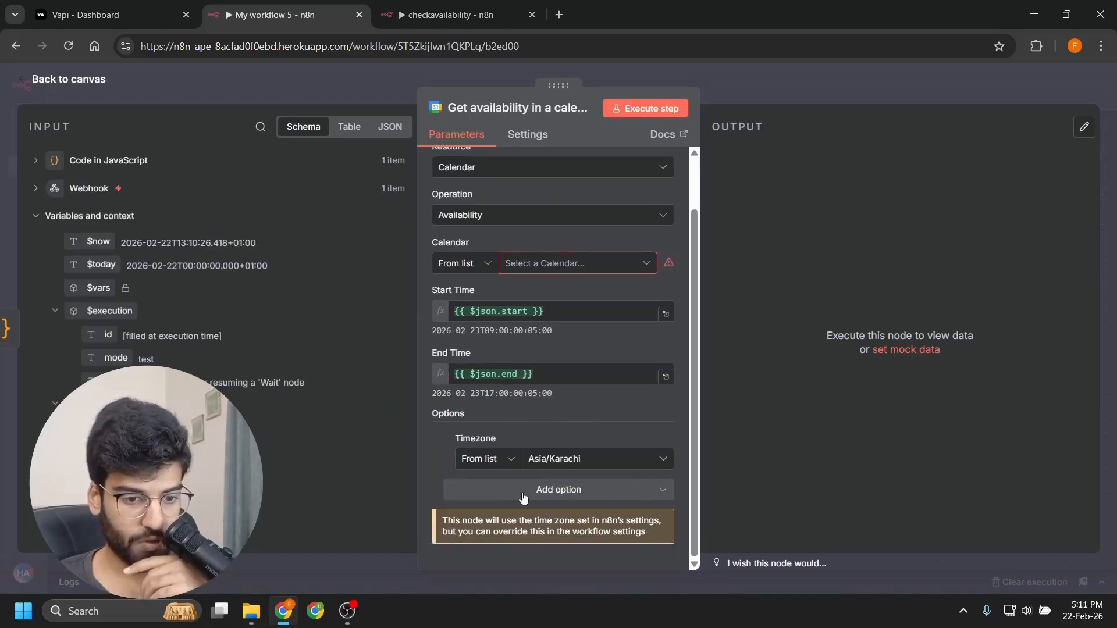
Step: Add the Output Format option to the availability node, check its choices and keep Availability
{"action": "left_click", "coordinate": [538, 490]}
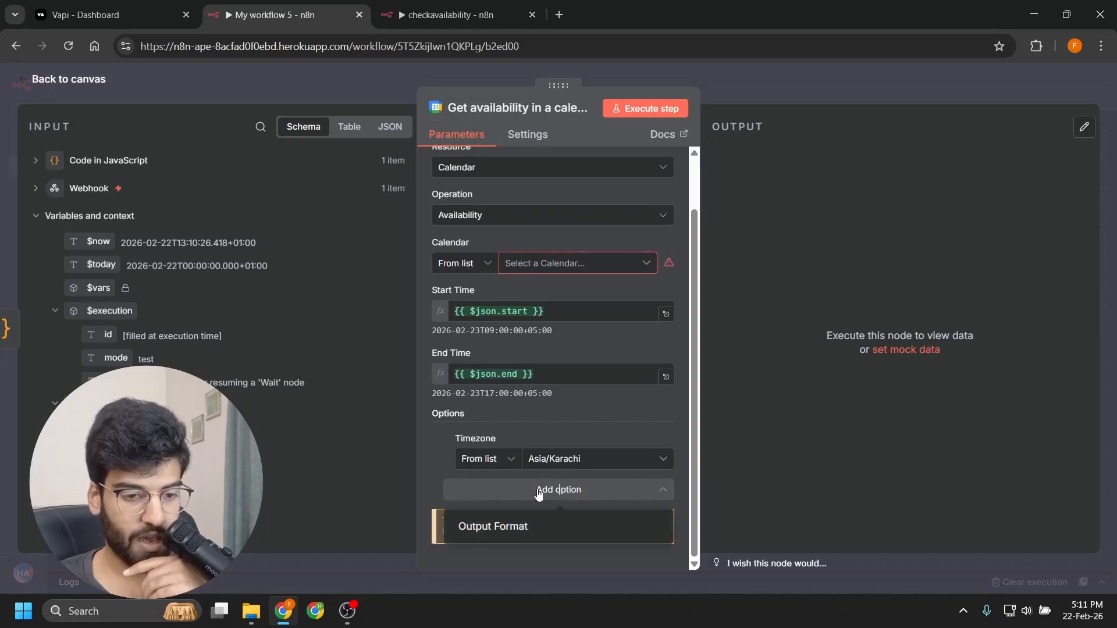
{"action": "left_click", "coordinate": [531, 528]}
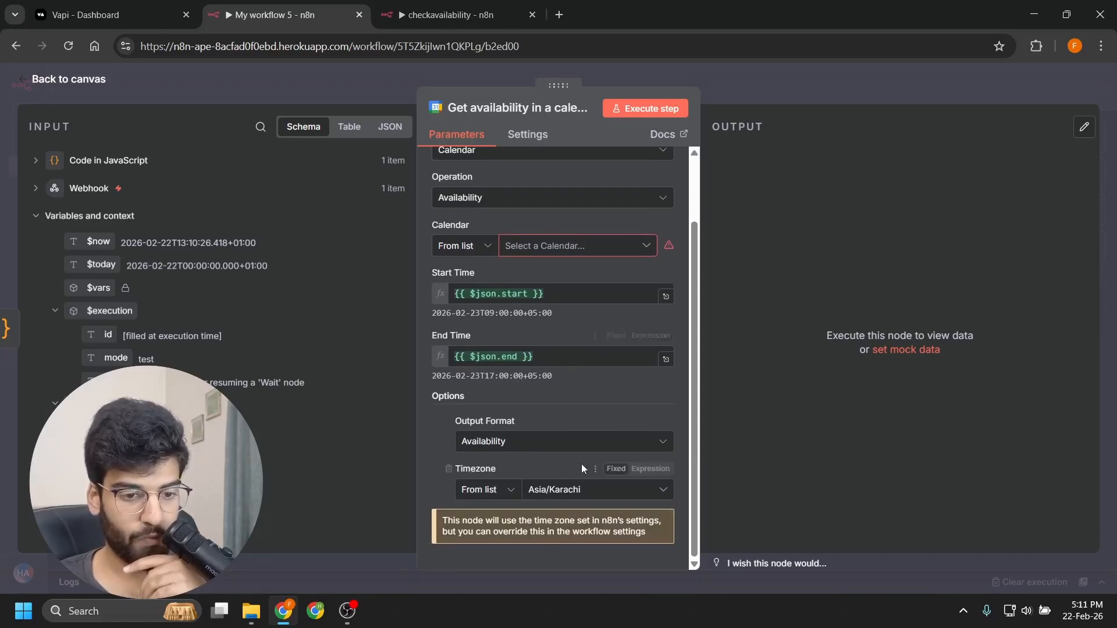
{"action": "left_click", "coordinate": [567, 442]}
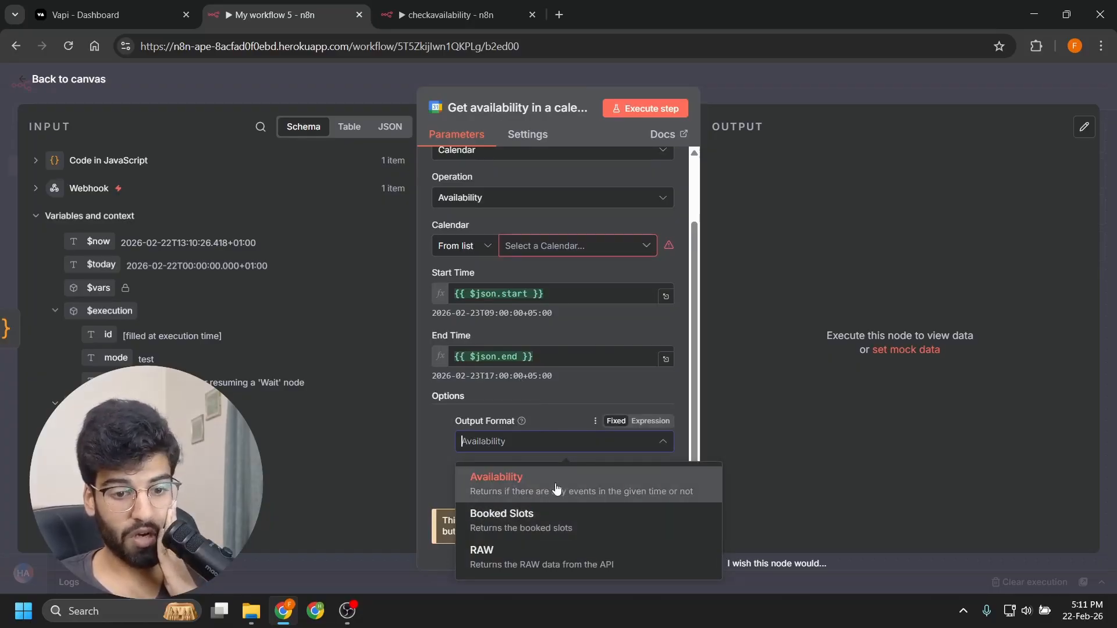
{"action": "left_click", "coordinate": [553, 396]}
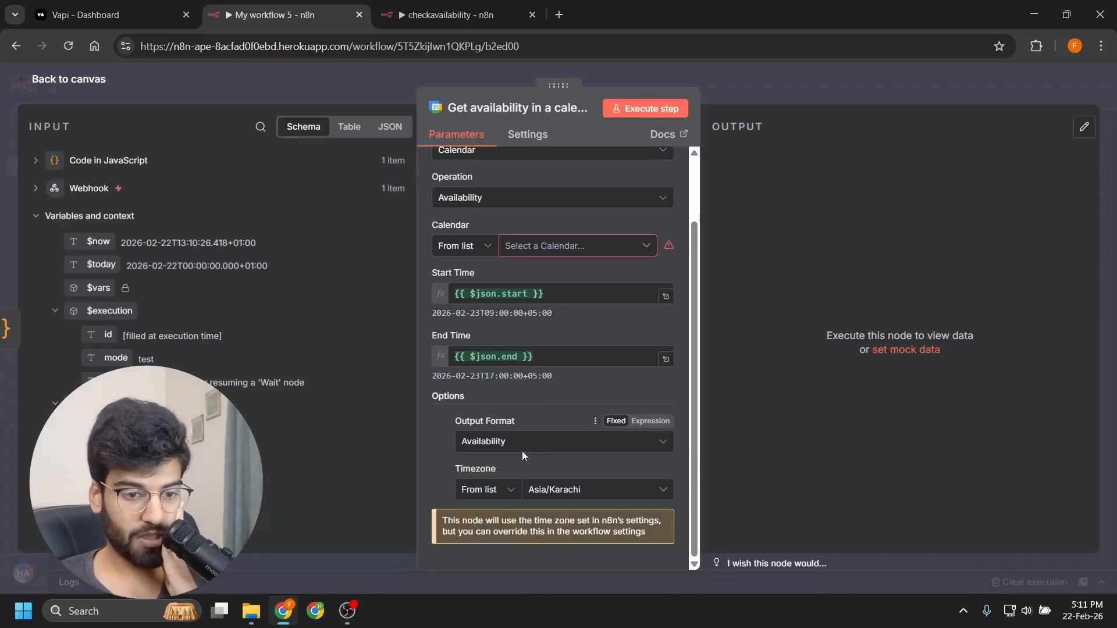
Step: Select the connected Google account's calendar in the availability node and execute the step
{"action": "scroll", "coordinate": [522, 451], "scroll_direction": "up", "scroll_amount": 2}
{"action": "left_click", "coordinate": [534, 326]}
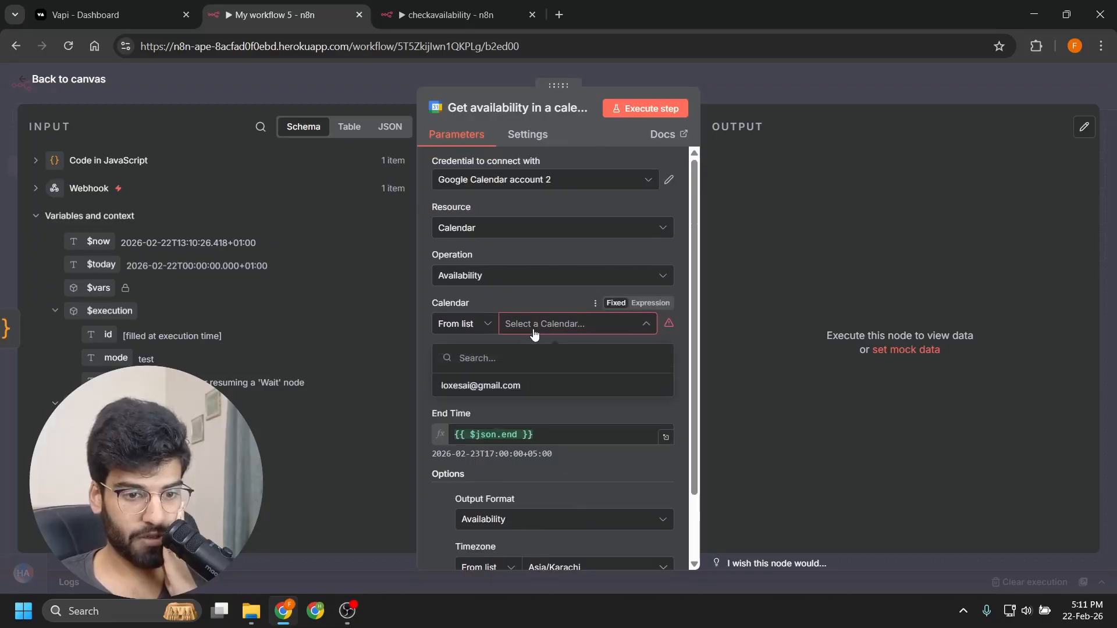
{"action": "left_click", "coordinate": [528, 386]}
{"action": "left_click", "coordinate": [646, 108]}
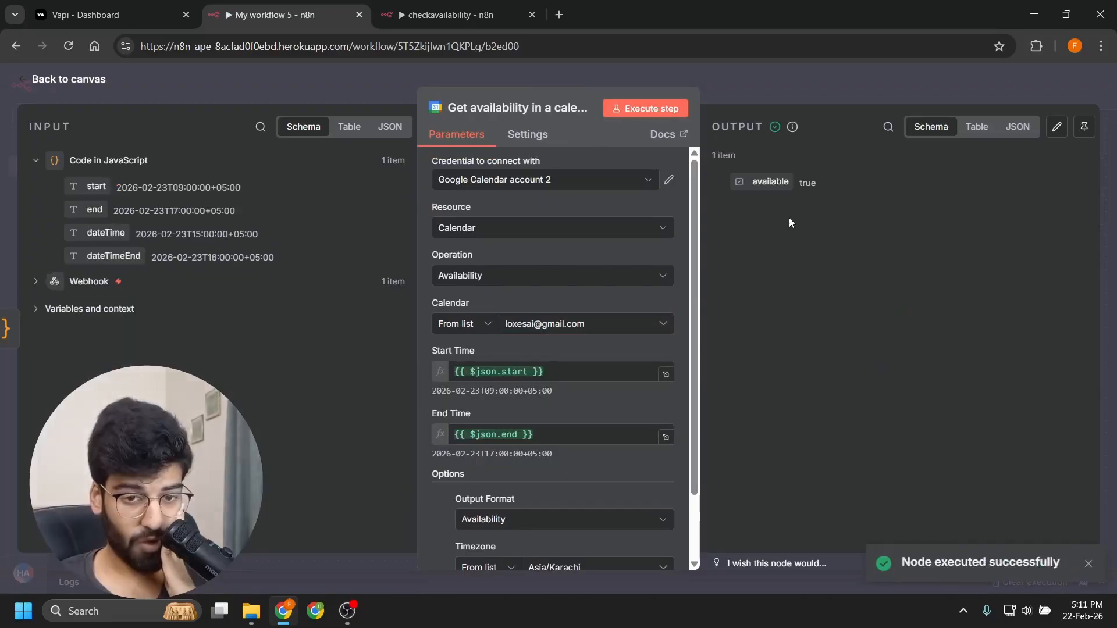
Step: Try the Booked Slots output format in the availability node and execute the step
{"action": "scroll", "coordinate": [441, 312], "scroll_direction": "down", "scroll_amount": 2}
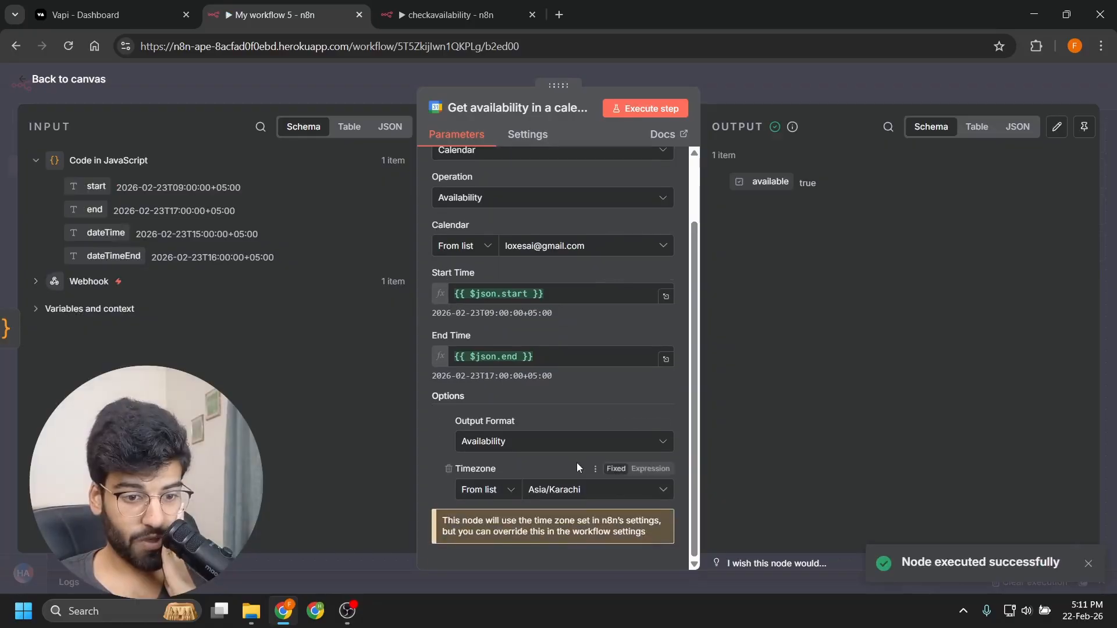
{"action": "left_click", "coordinate": [573, 442]}
{"action": "left_click", "coordinate": [561, 520]}
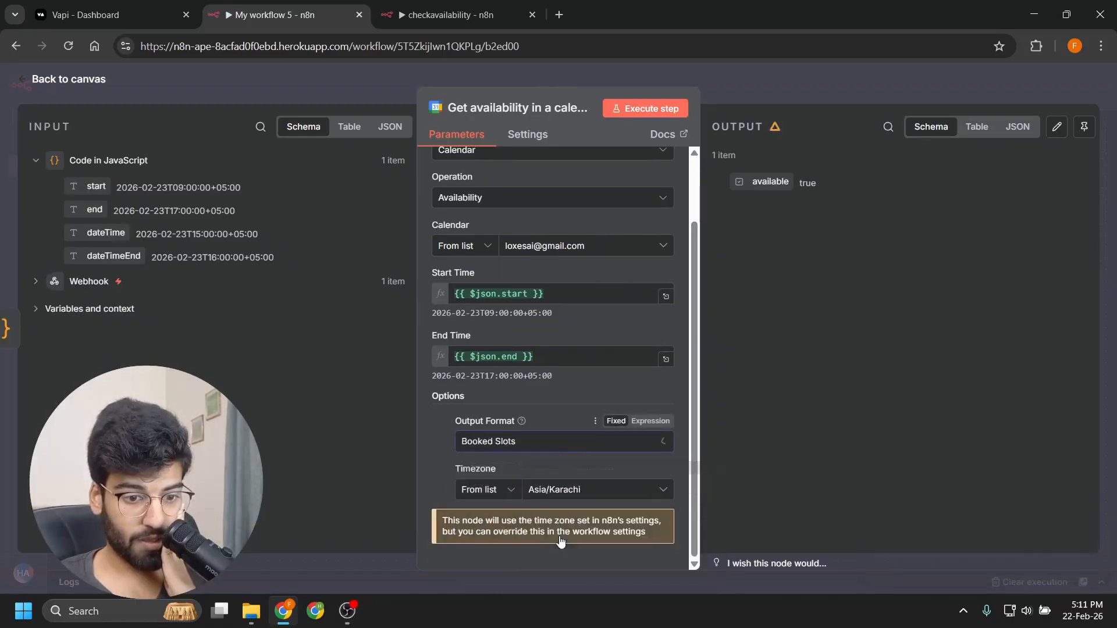
{"action": "left_click", "coordinate": [634, 110]}
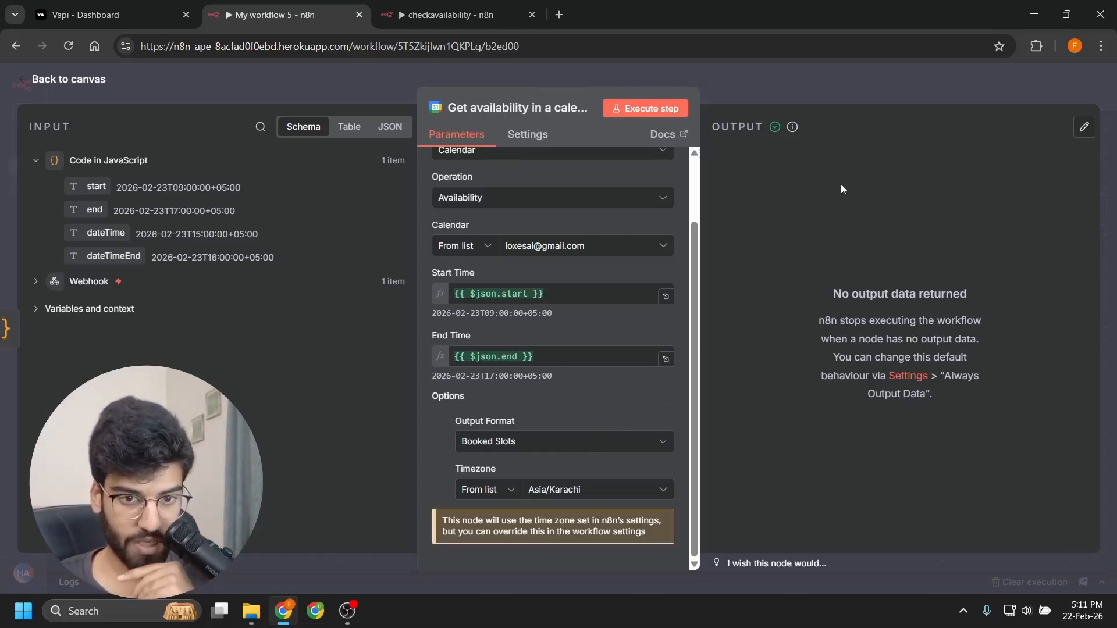
Step: Set the availability node's Output Format to RAW, execute the step and inspect the busy entry in the output
{"action": "left_click", "coordinate": [568, 443]}
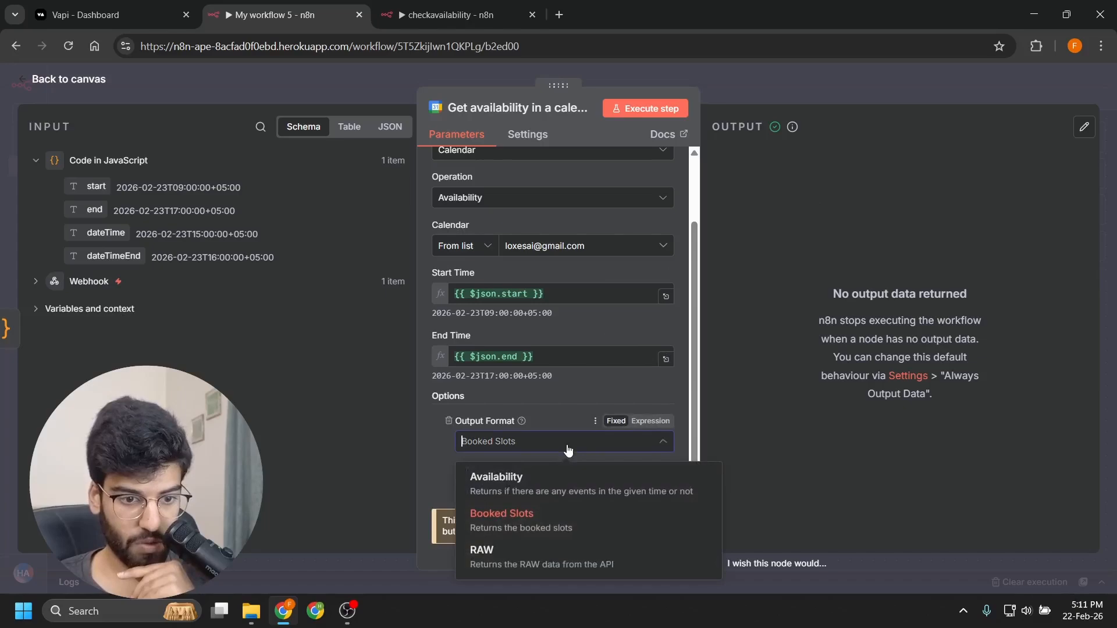
{"action": "left_click", "coordinate": [548, 560]}
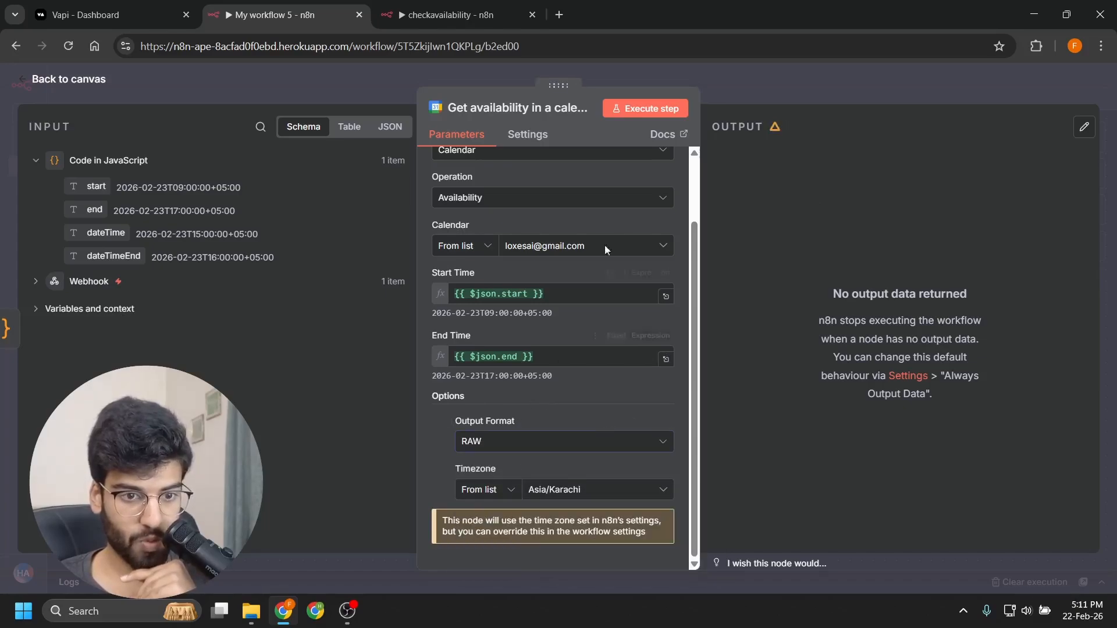
{"action": "left_click", "coordinate": [644, 110]}
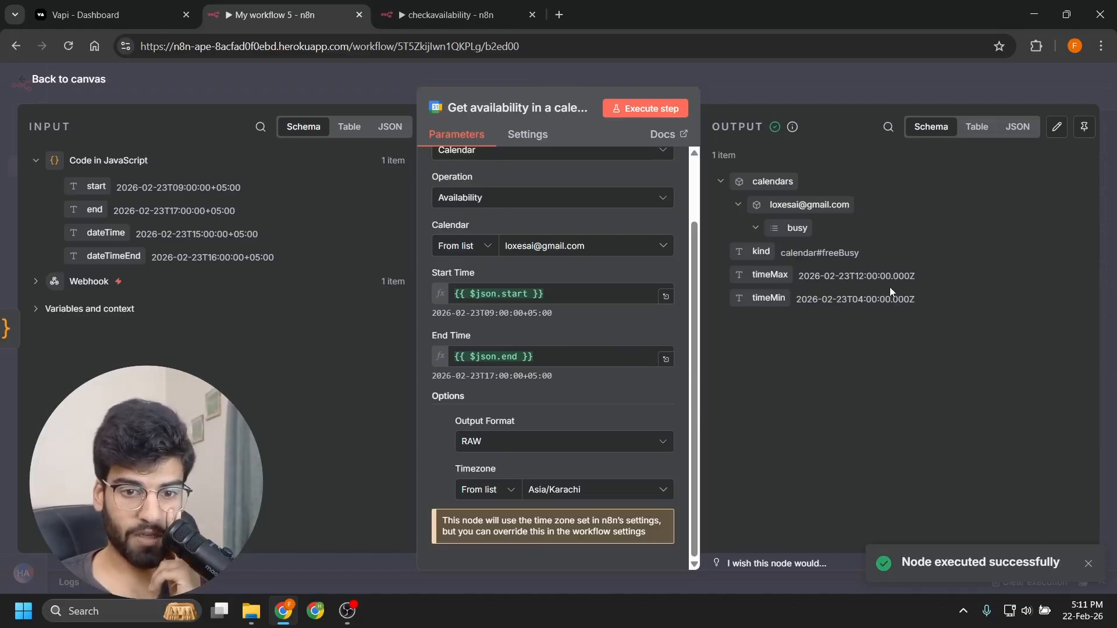
{"action": "left_click", "coordinate": [756, 231]}
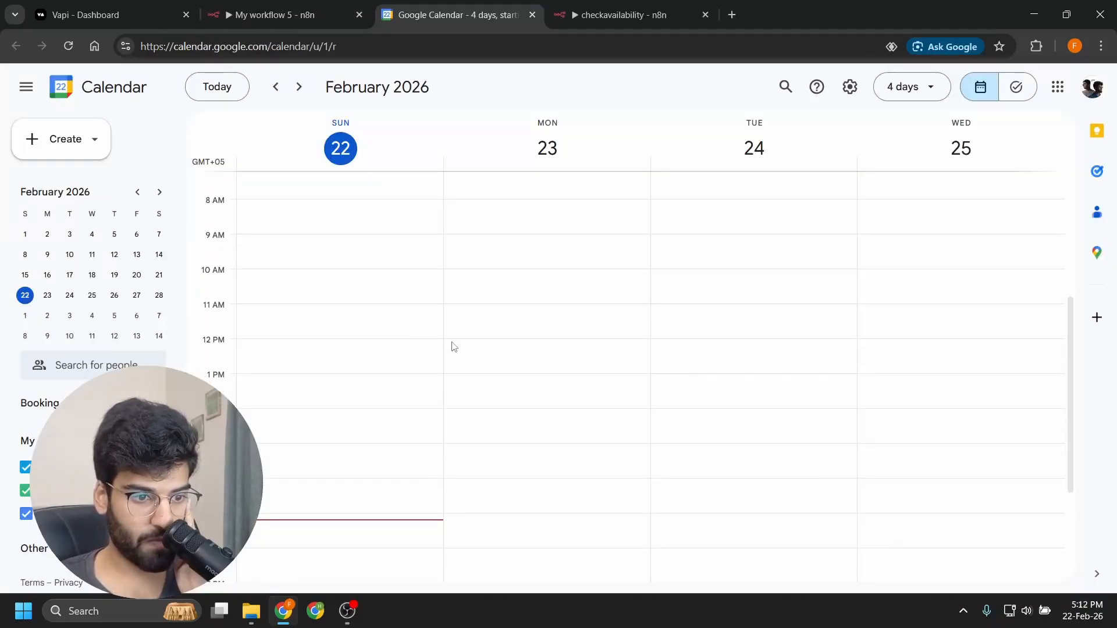
Step: Create untitled Google Calendar events on Monday 23 February at 12–1pm and 2–3:15pm, and return to My workflow 5 in n8n
{"action": "left_click_drag", "start_coordinate": [452, 342], "coordinate": [546, 363]}
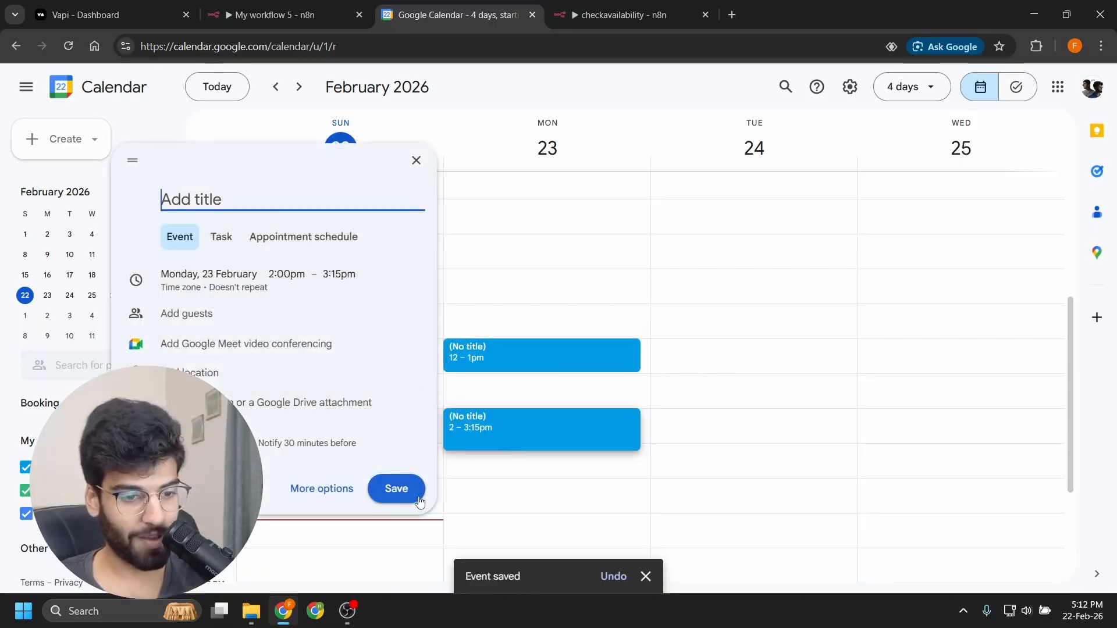
{"action": "left_click", "coordinate": [415, 499]}
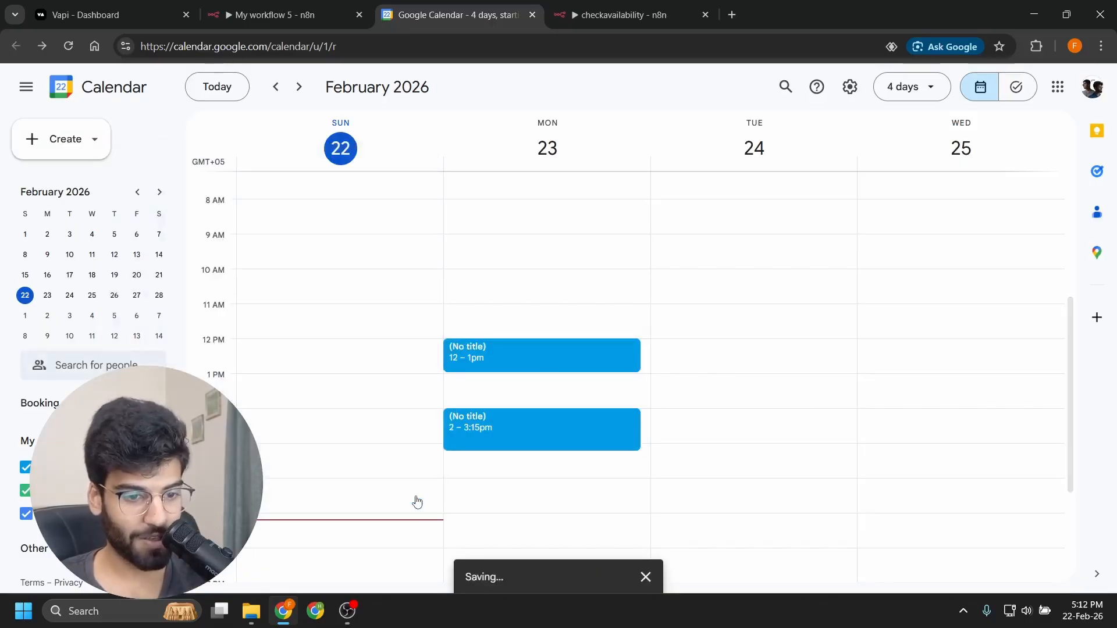
{"action": "left_click", "coordinate": [278, 6]}
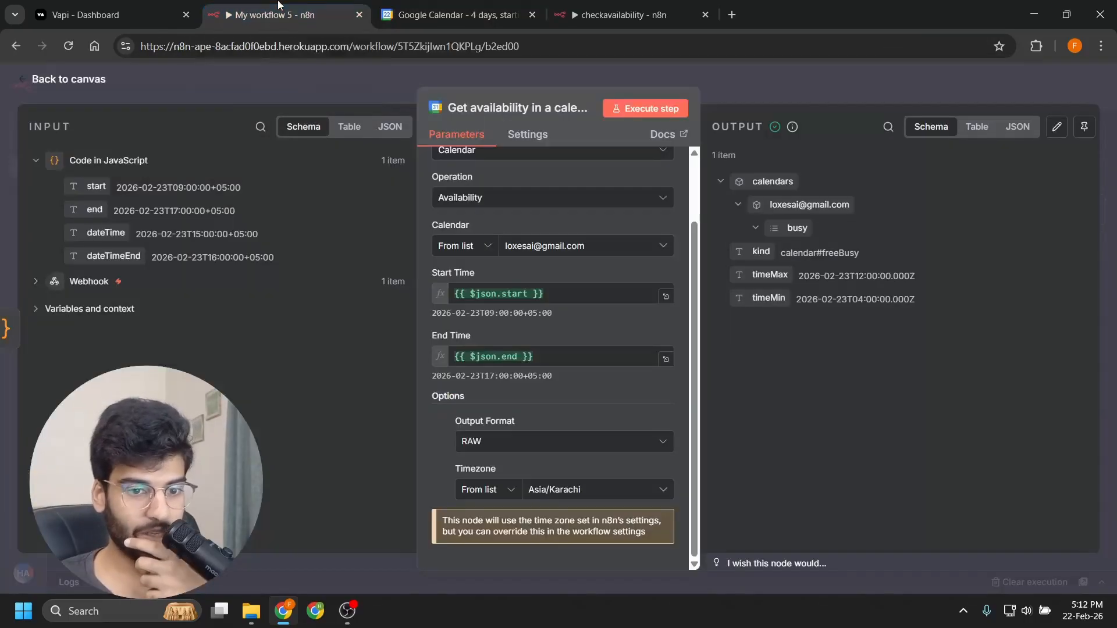
Step: Execute the availability node with RAW output, compare it with an execution using Booked Slots, and return to the canvas
{"action": "left_click", "coordinate": [650, 108]}
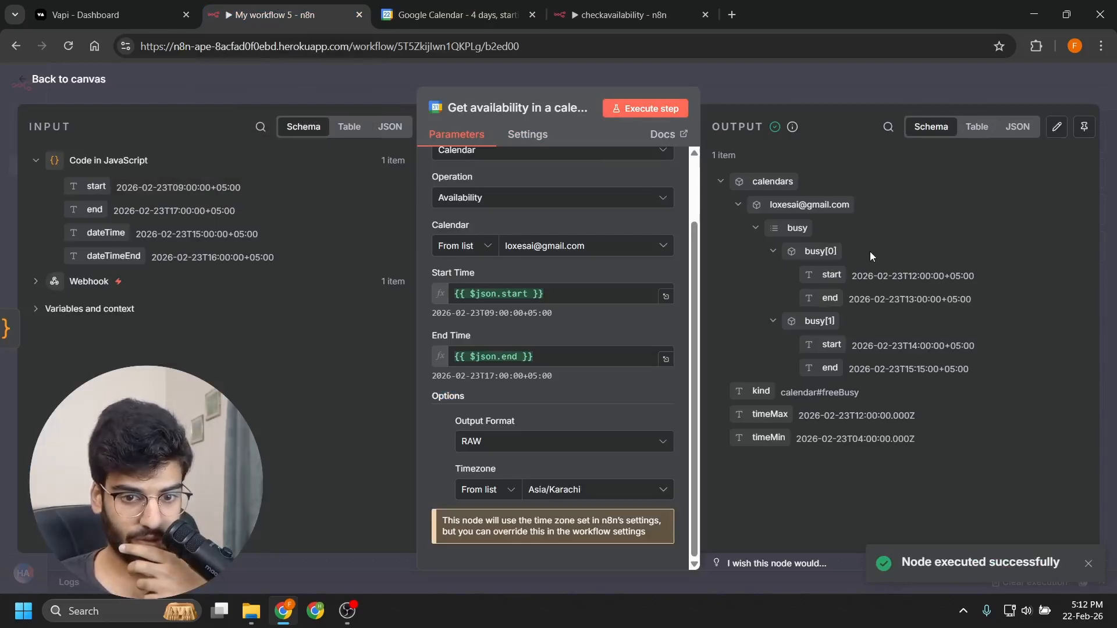
{"action": "left_click", "coordinate": [506, 442]}
{"action": "left_click", "coordinate": [502, 515]}
{"action": "left_click", "coordinate": [631, 111]}
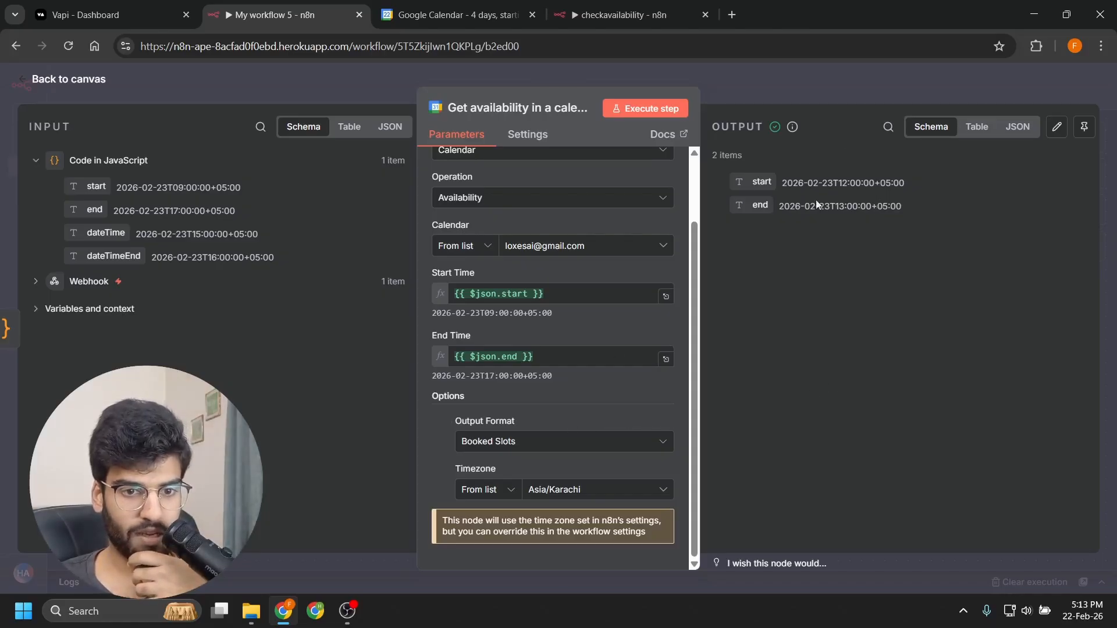
{"action": "left_click", "coordinate": [786, 88]}
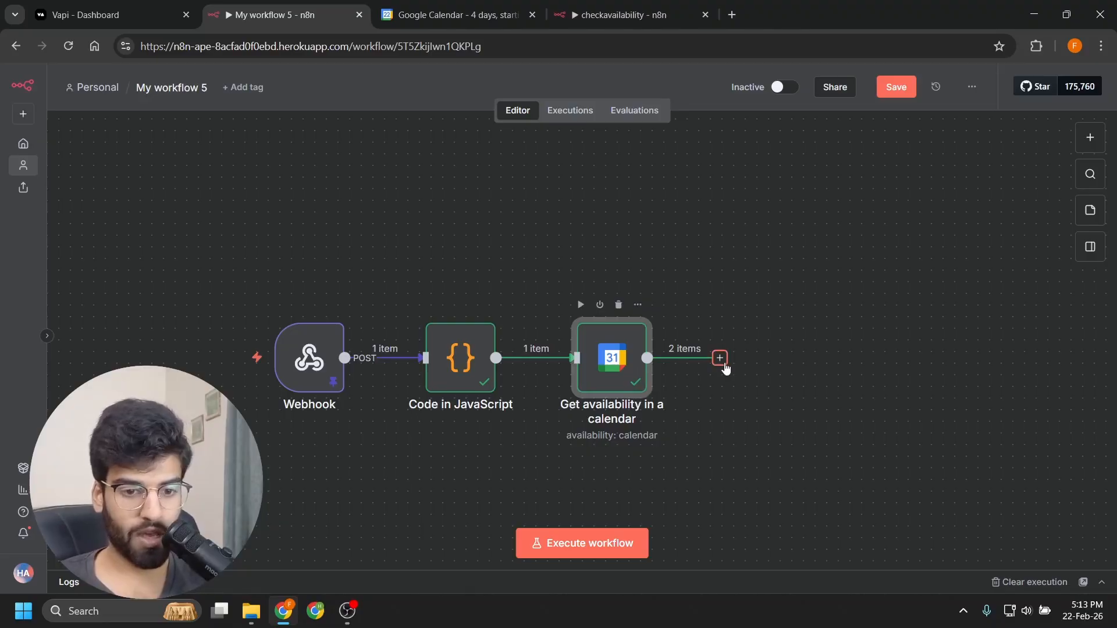
Step: Switch the availability node's Output Format back to RAW, execute it, and review the busy times before returning to the canvas
{"action": "double_click", "coordinate": [625, 364]}
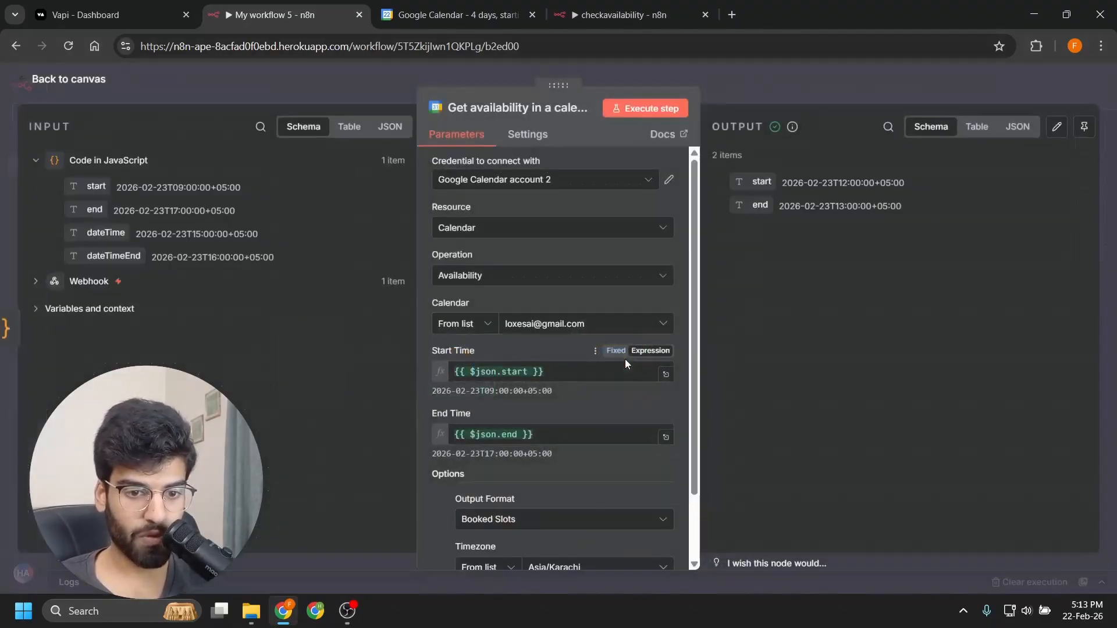
{"action": "left_click", "coordinate": [784, 82]}
{"action": "double_click", "coordinate": [607, 389]}
{"action": "scroll", "coordinate": [530, 457], "scroll_direction": "down", "scroll_amount": 2}
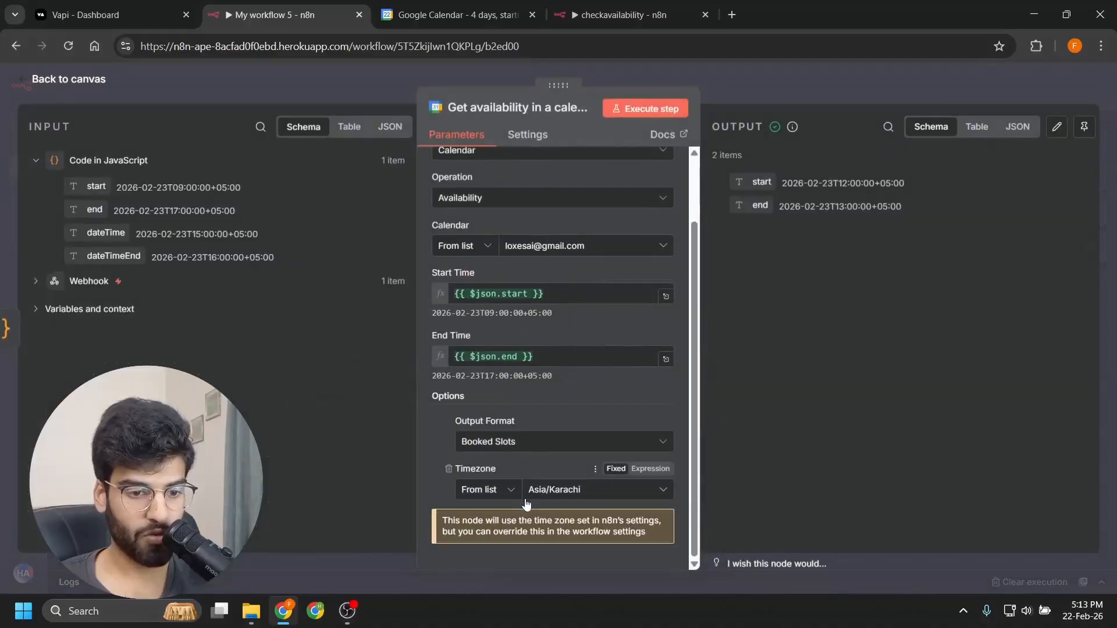
{"action": "left_click", "coordinate": [529, 453]}
{"action": "left_click", "coordinate": [483, 547]}
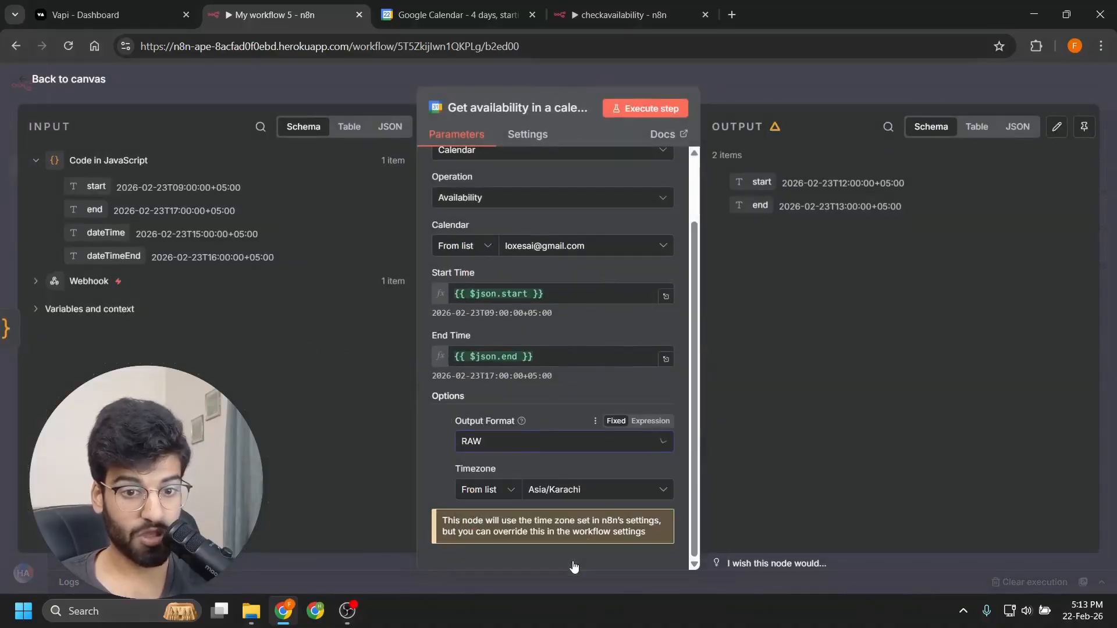
{"action": "left_click", "coordinate": [646, 111]}
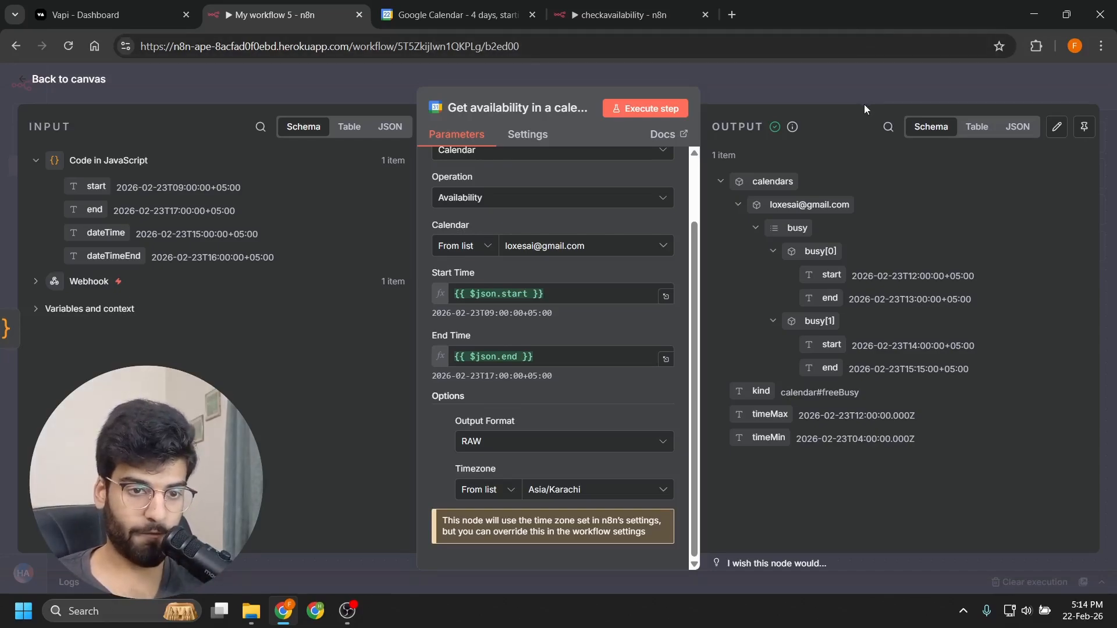
{"action": "left_click", "coordinate": [820, 82]}
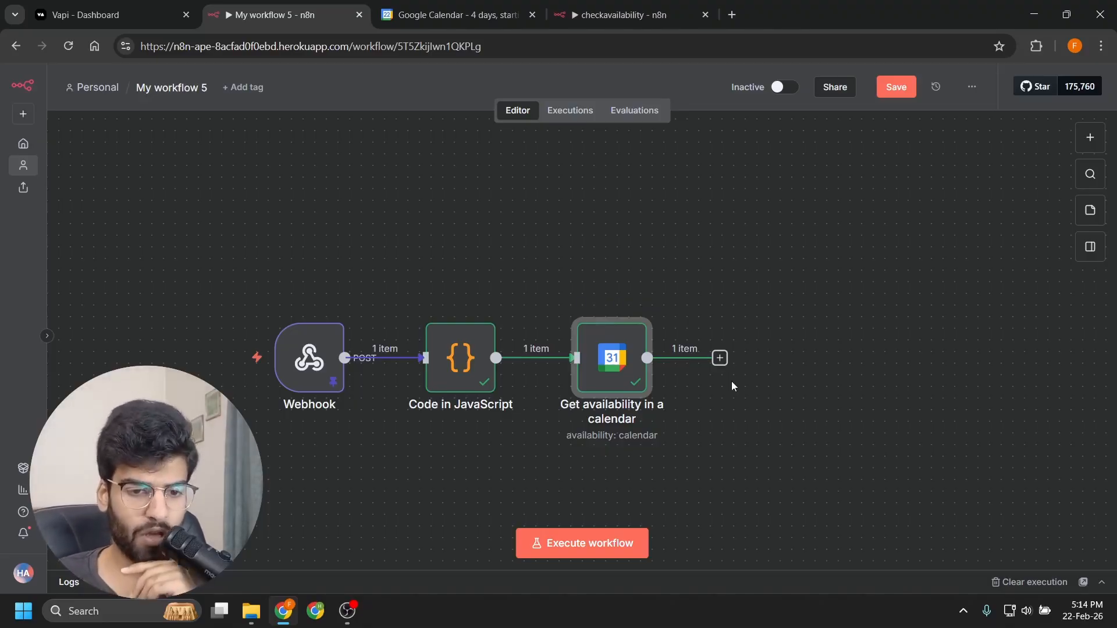
{"action": "double_click", "coordinate": [617, 365]}
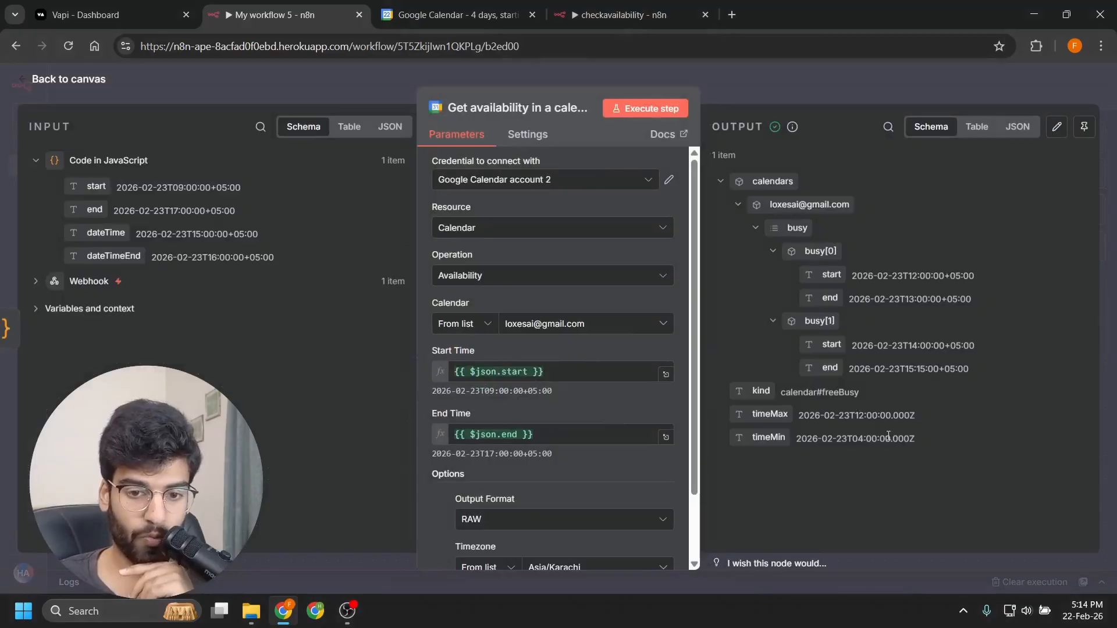
{"action": "left_click", "coordinate": [746, 89]}
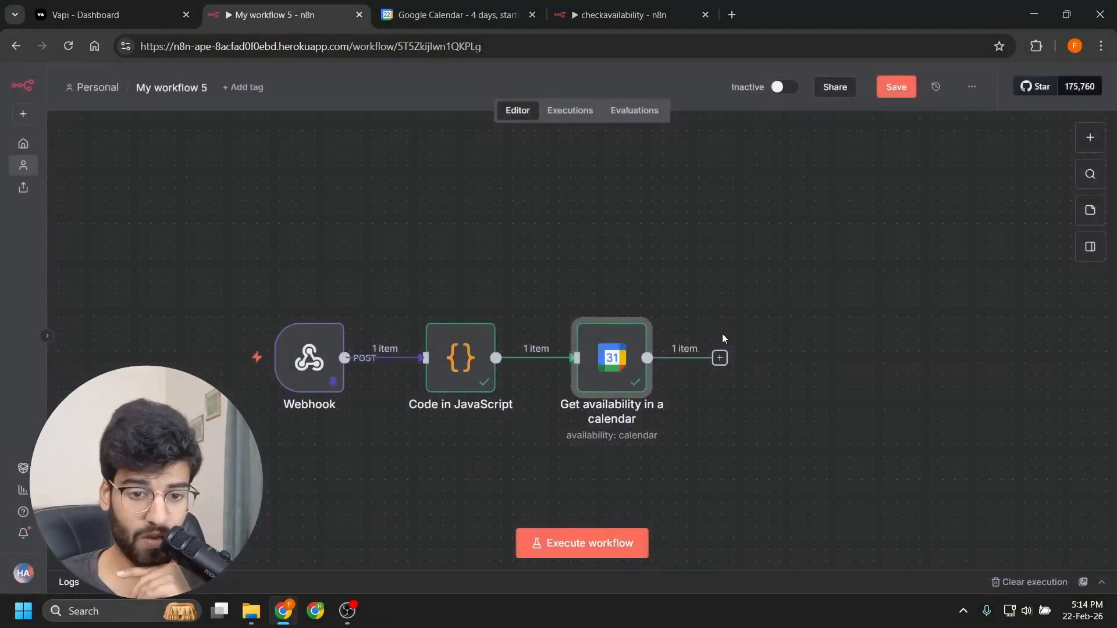
Step: Add a Code in JavaScript node after the availability node and replace its default code with the copied free-slots script
{"action": "left_click", "coordinate": [720, 358]}
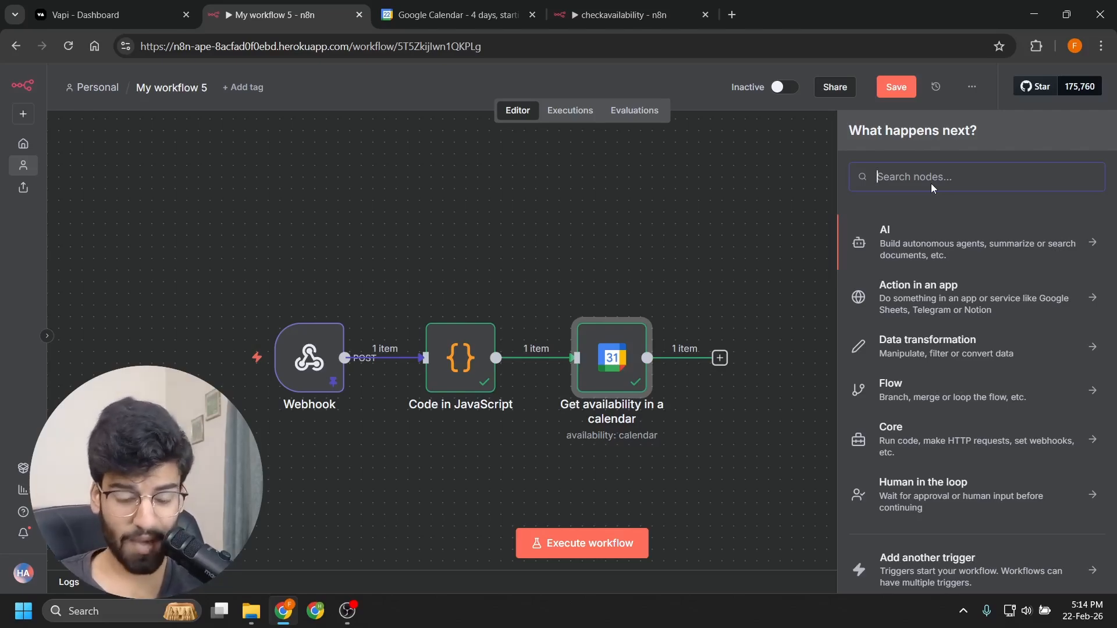
{"action": "type", "text": "code"}
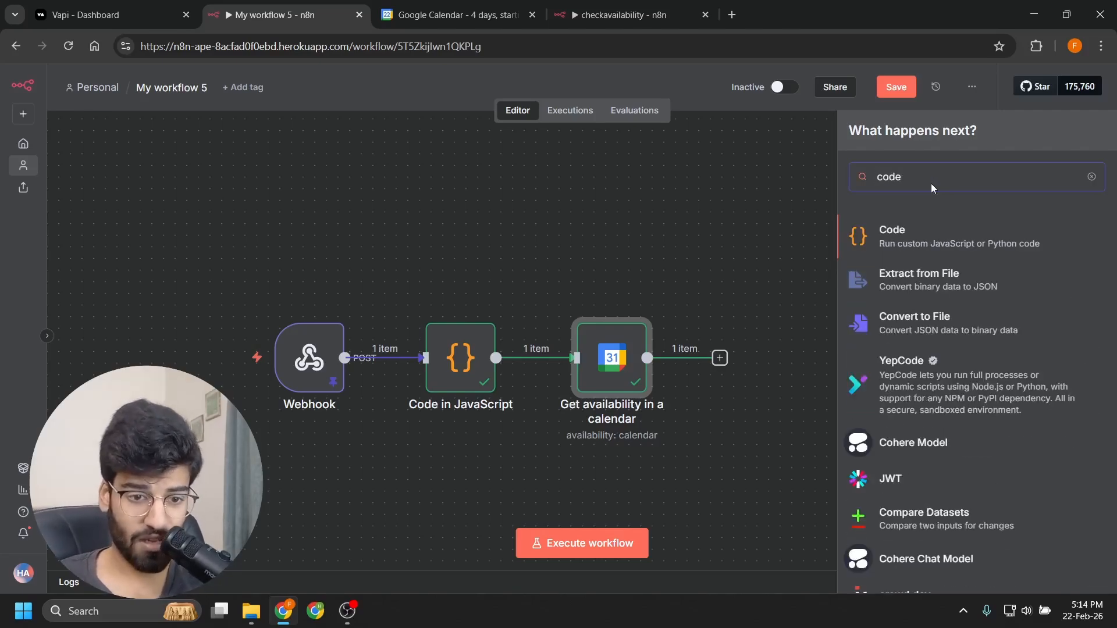
{"action": "left_click", "coordinate": [908, 235]}
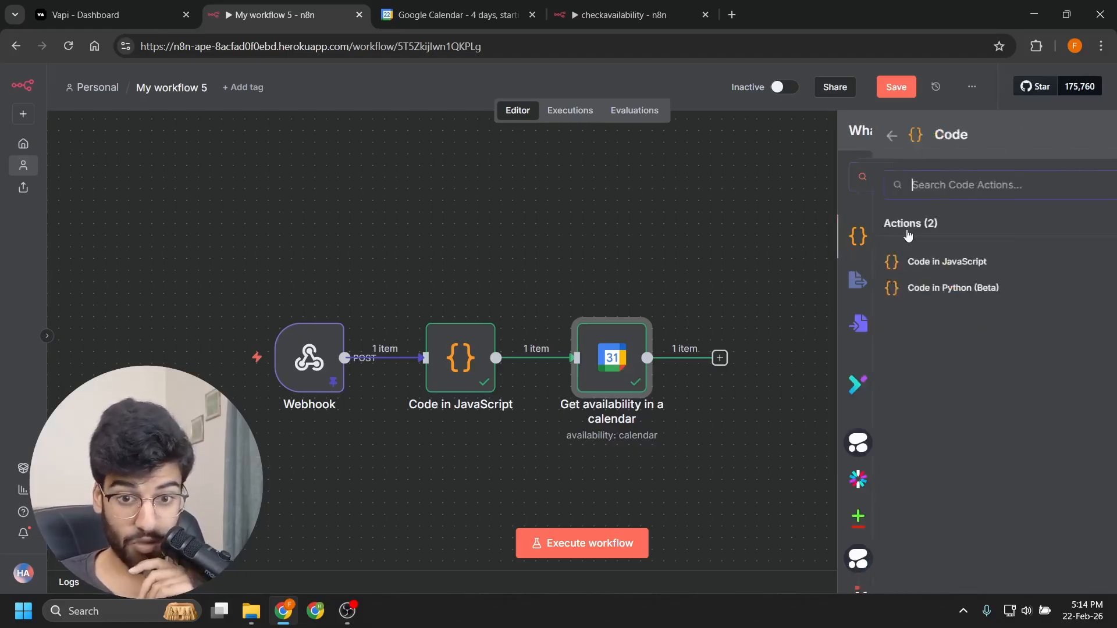
{"action": "left_click", "coordinate": [929, 260]}
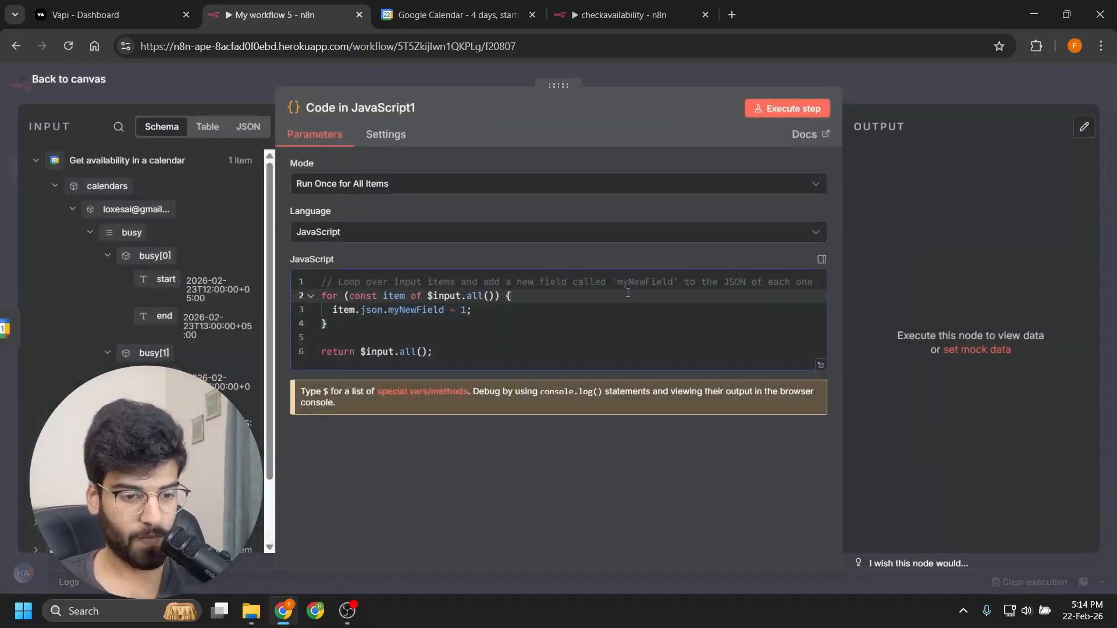
{"action": "key", "text": "ctrl+a"}
{"action": "key", "text": "ctrl+v"}
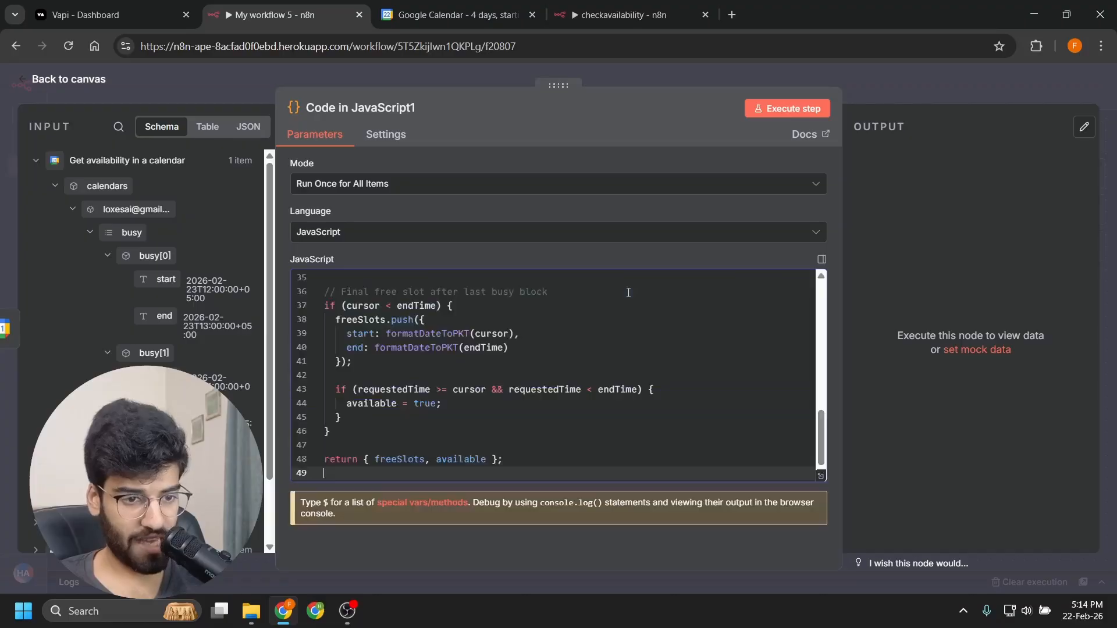
{"action": "scroll", "coordinate": [650, 356], "scroll_direction": "up", "scroll_amount": 8}
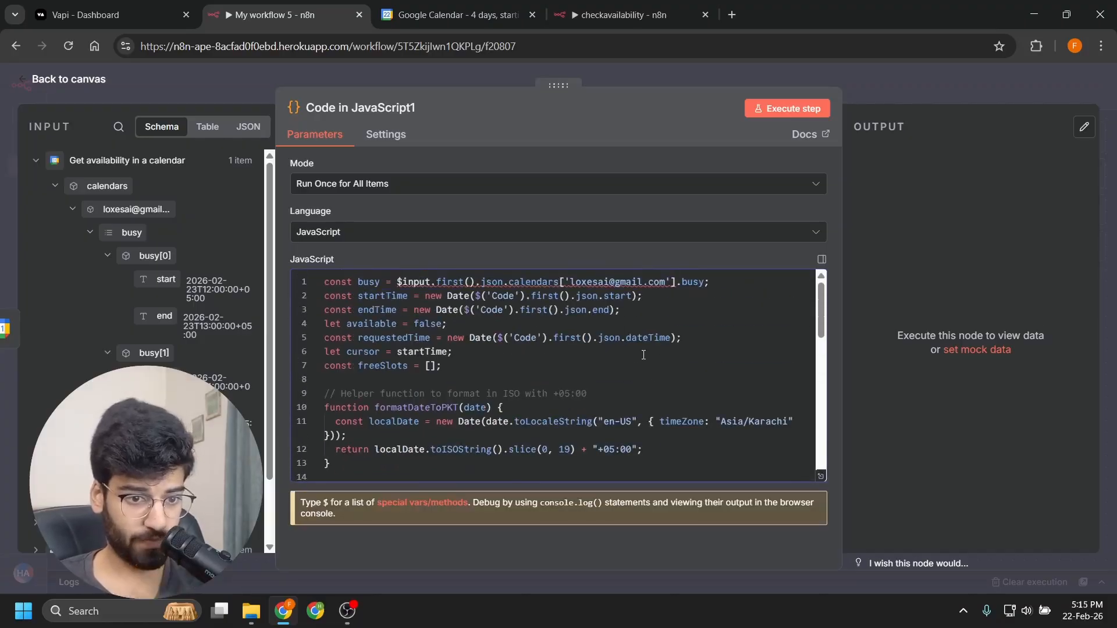
Step: Read through the pasted free-slots script from the variable definitions to the return statement, and execute the step
{"action": "left_click", "coordinate": [639, 310]}
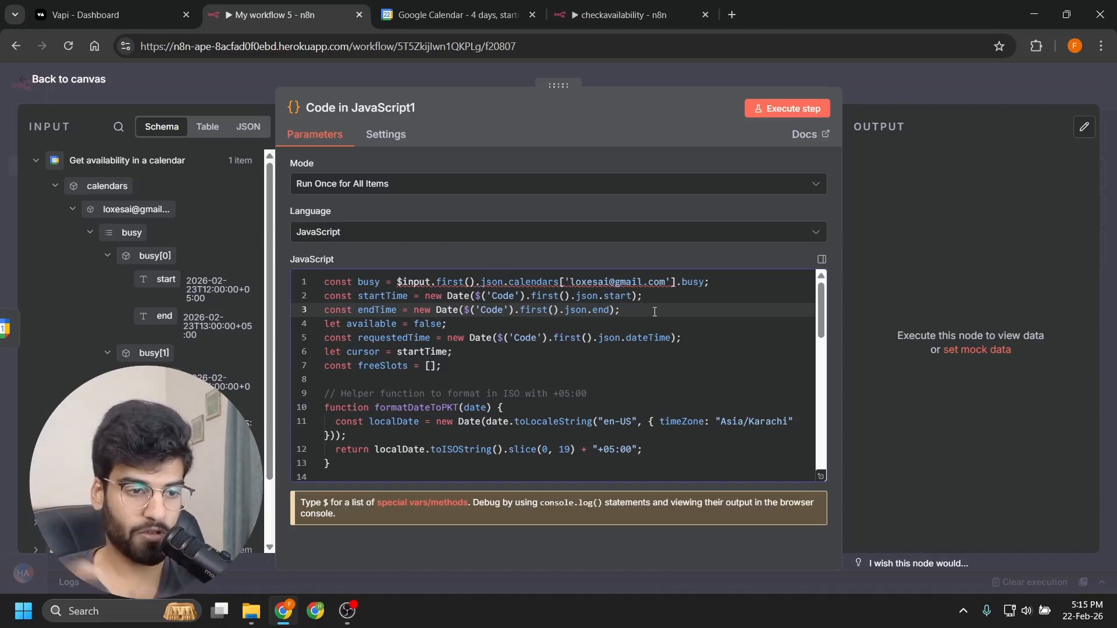
{"action": "scroll", "coordinate": [654, 312], "scroll_direction": "down", "scroll_amount": 10}
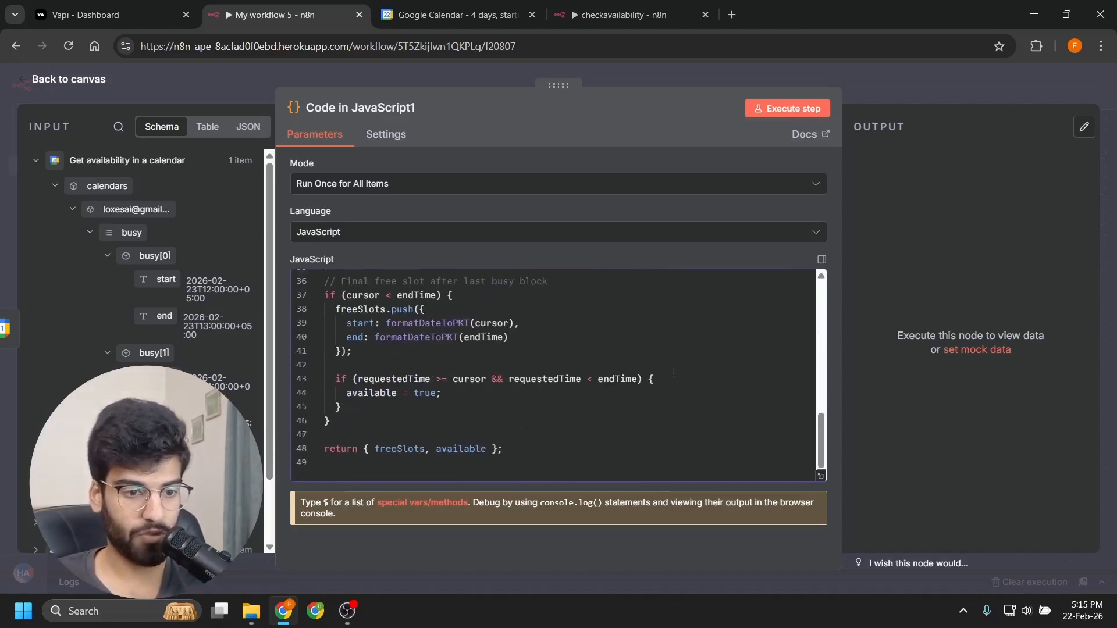
{"action": "scroll", "coordinate": [673, 372], "scroll_direction": "up", "scroll_amount": 7}
{"action": "scroll", "coordinate": [674, 369], "scroll_direction": "down", "scroll_amount": 7}
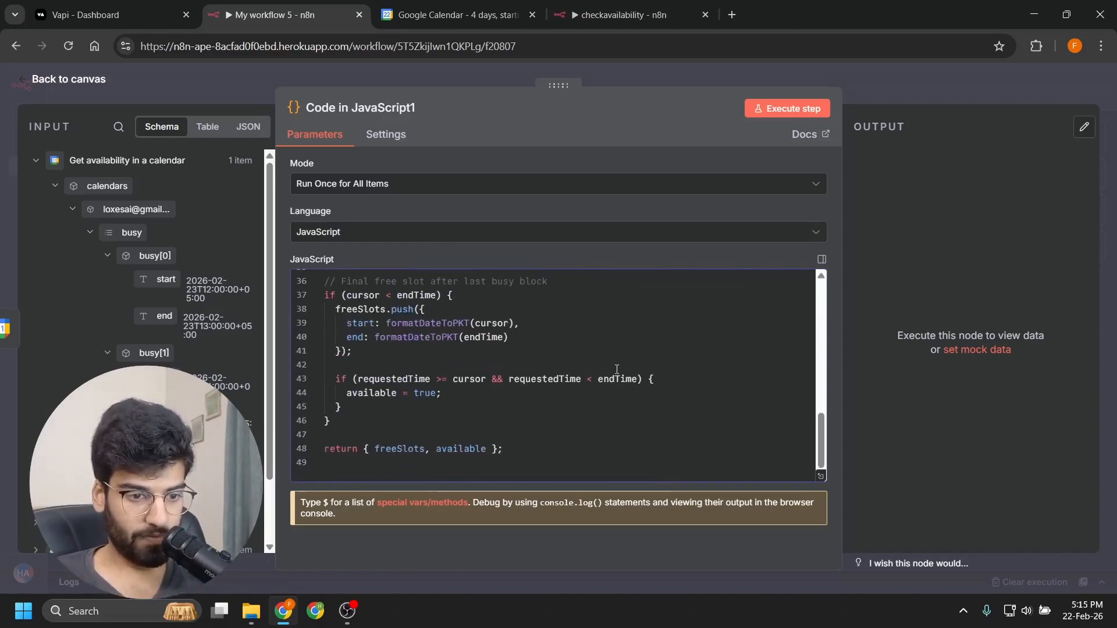
{"action": "scroll", "coordinate": [616, 368], "scroll_direction": "up", "scroll_amount": 10}
{"action": "left_click", "coordinate": [689, 356]}
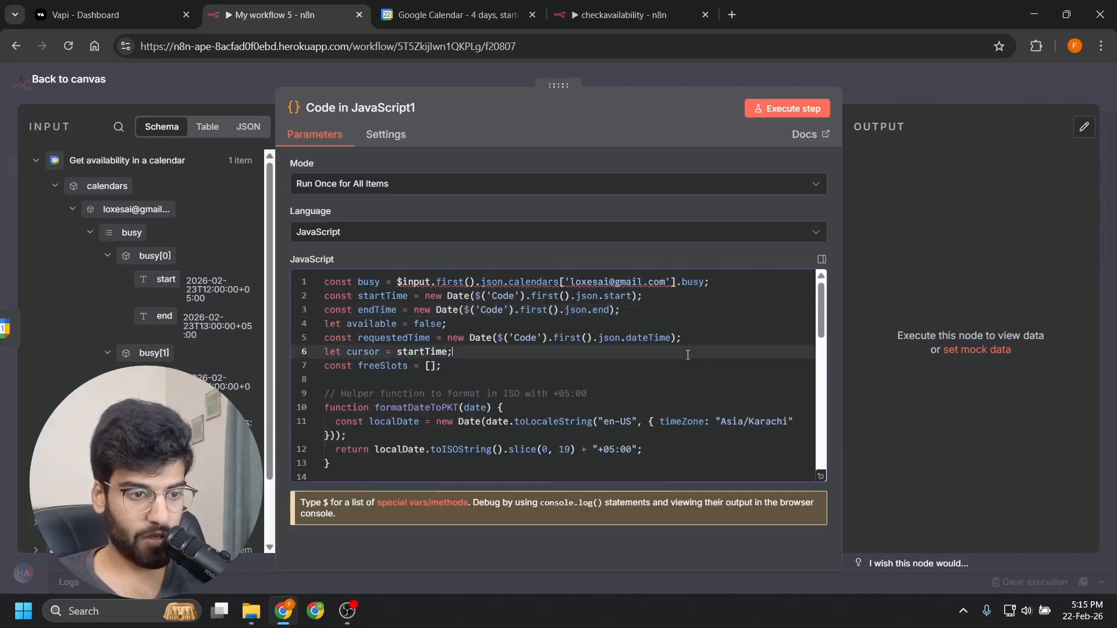
{"action": "left_click", "coordinate": [806, 108]}
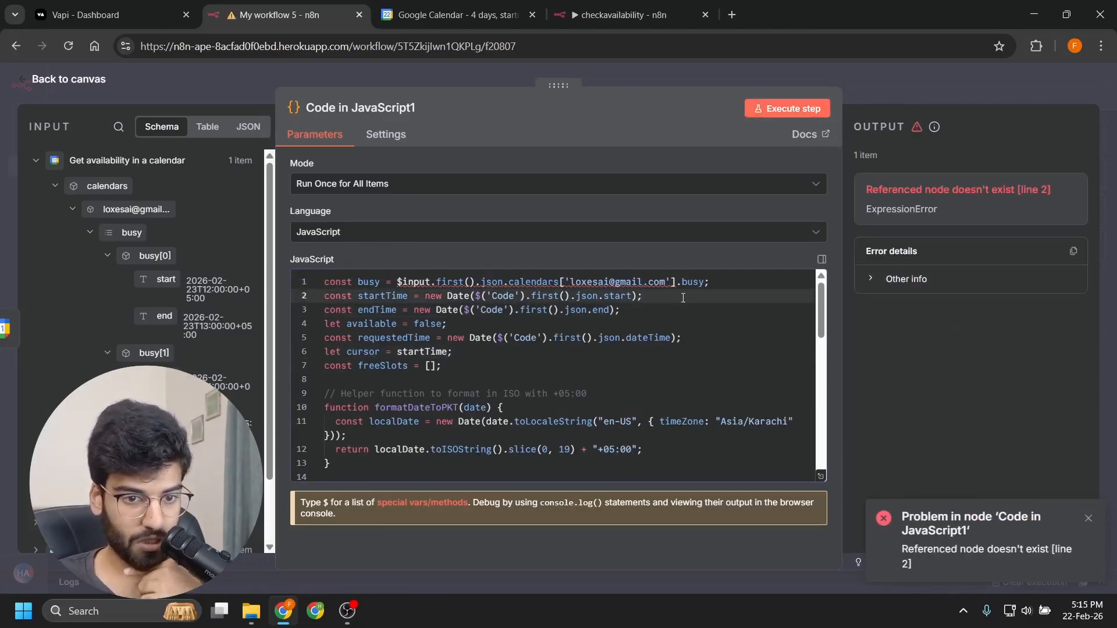
Step: Replace the value of the busy constant in the script with the availability node's busy array from the input data
{"action": "left_click_drag", "start_coordinate": [728, 282], "coordinate": [398, 278]}
{"action": "key", "text": "BackSpace"}
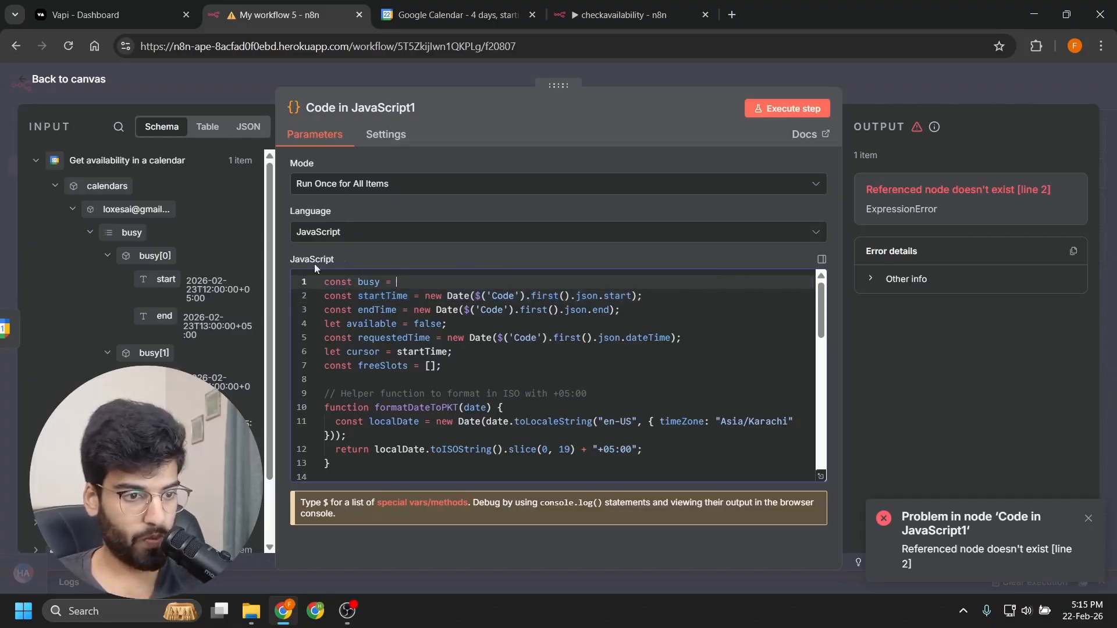
{"action": "left_click_drag", "start_coordinate": [134, 233], "coordinate": [446, 283]}
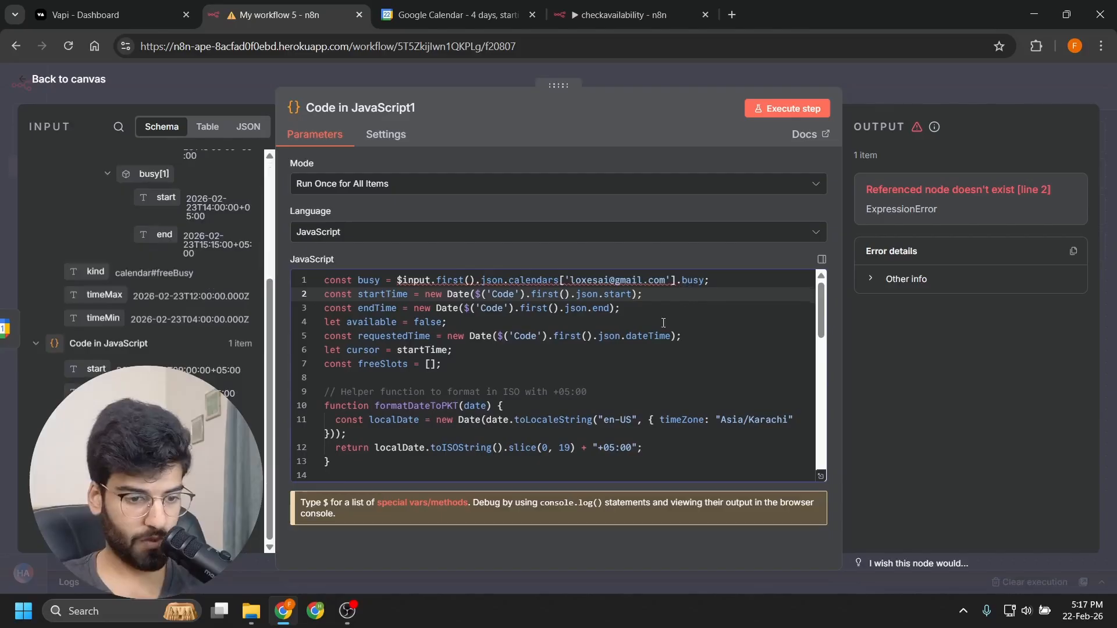
{"action": "left_click", "coordinate": [479, 348]}
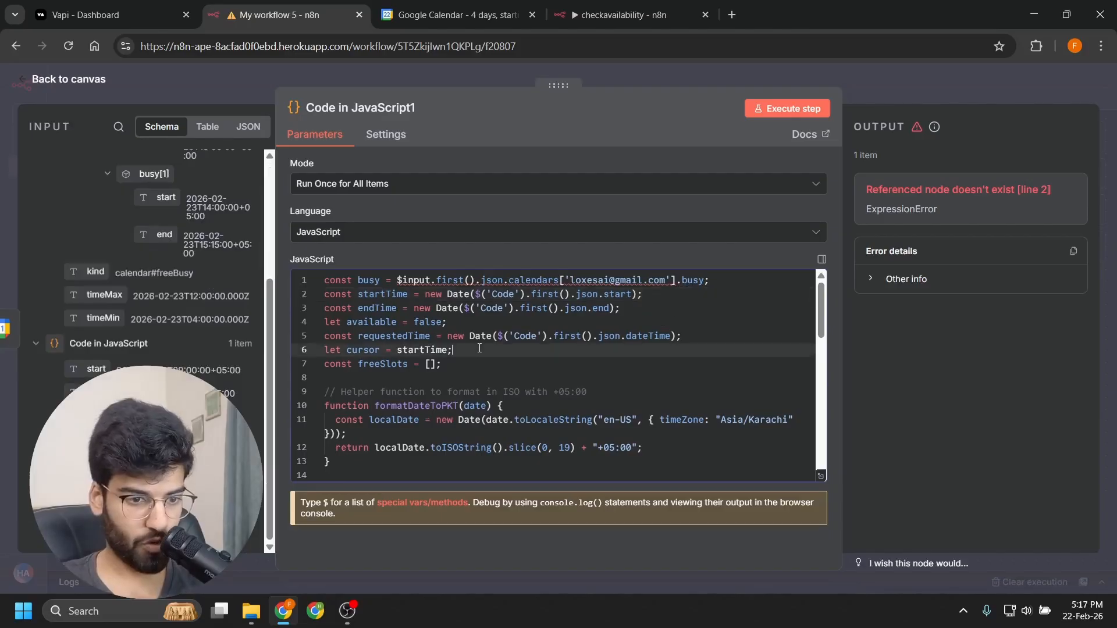
Step: Replace the endTime and startTime references in the script with the end and start fields of the Code in JavaScript node
{"action": "left_click_drag", "start_coordinate": [611, 310], "coordinate": [468, 313]}
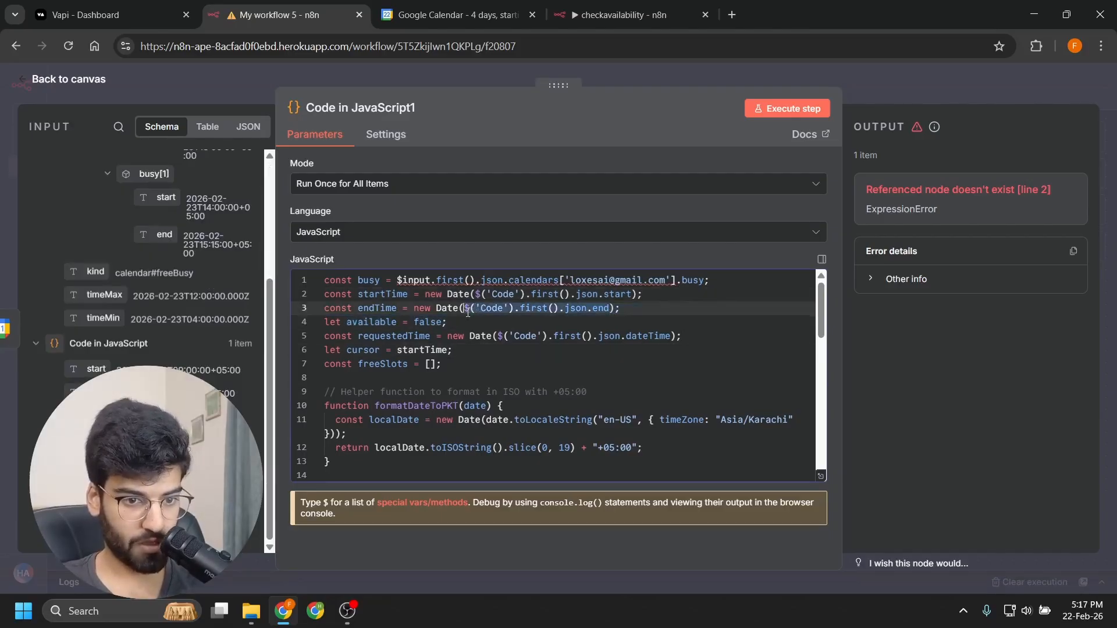
{"action": "key", "text": "BackSpace"}
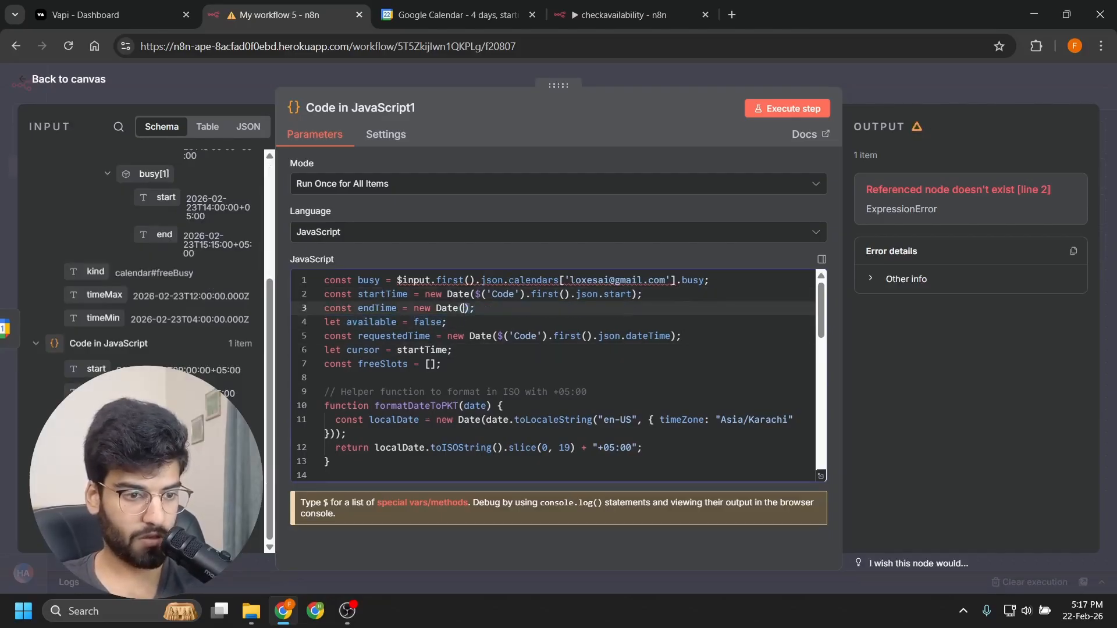
{"action": "left_click_drag", "start_coordinate": [97, 394], "coordinate": [464, 313]}
{"action": "left_click_drag", "start_coordinate": [632, 295], "coordinate": [475, 297]}
{"action": "key", "text": "BackSpace"}
{"action": "left_click_drag", "start_coordinate": [96, 369], "coordinate": [480, 296]}
{"action": "left_click", "coordinate": [668, 367]}
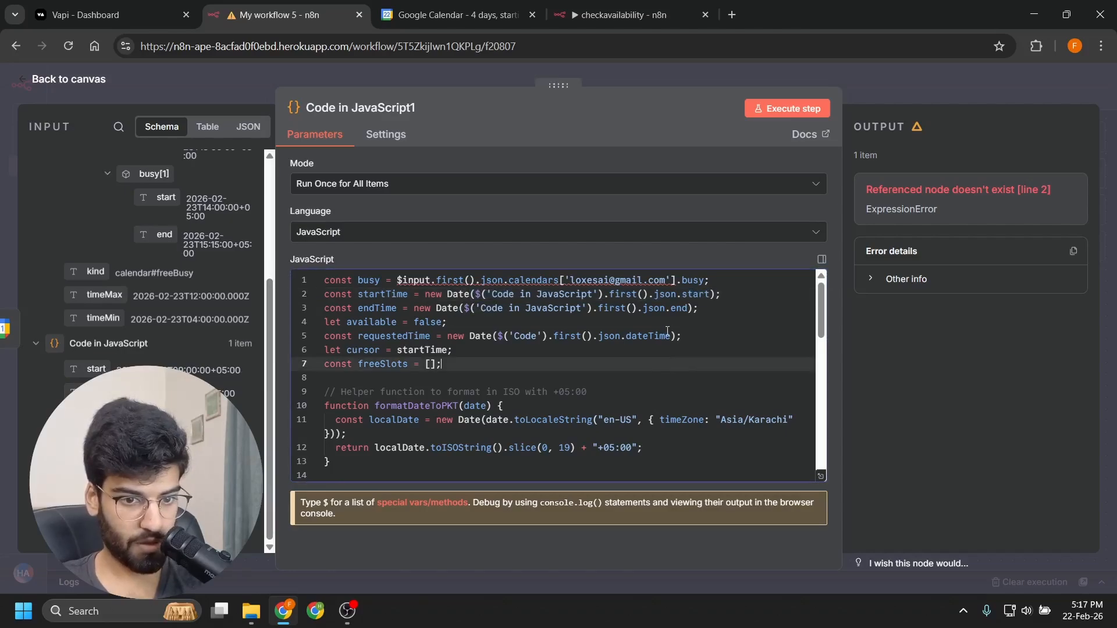
Step: Point requestedTime to the dateTime field of the Code in JavaScript node and execute the step
{"action": "left_click_drag", "start_coordinate": [670, 337], "coordinate": [499, 337]}
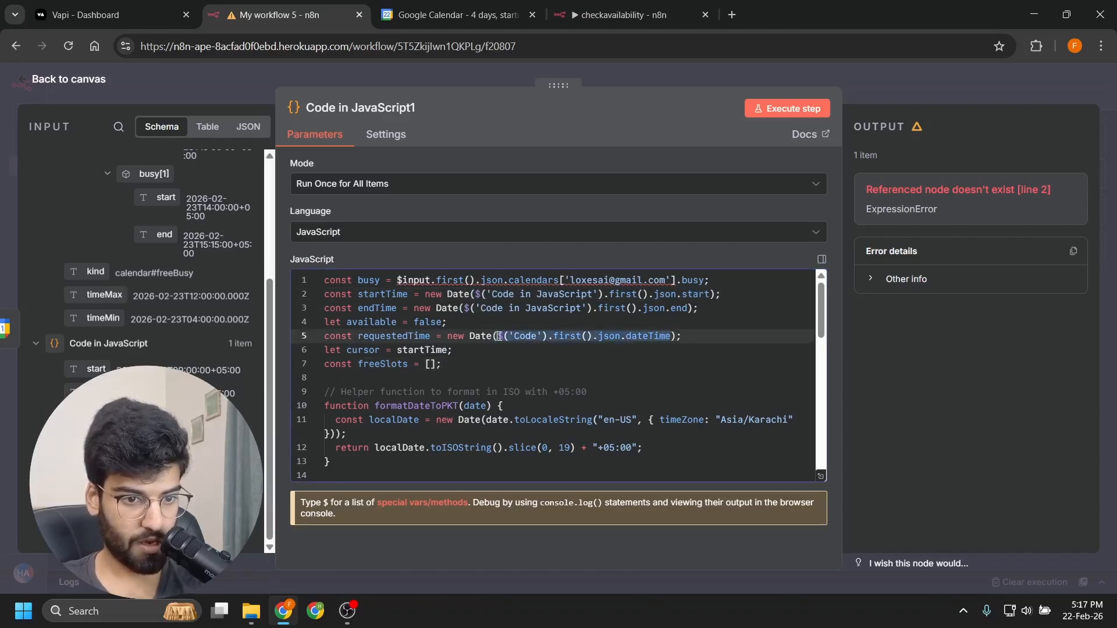
{"action": "key", "text": "BackSpace"}
{"action": "left_click_drag", "start_coordinate": [97, 417], "coordinate": [499, 337]}
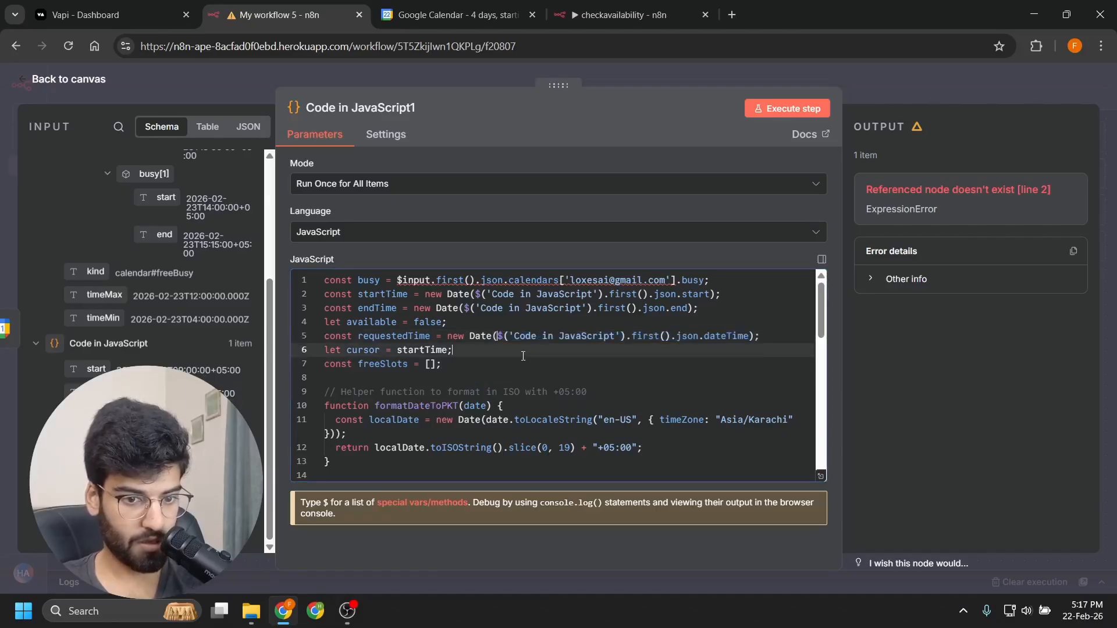
{"action": "left_click", "coordinate": [788, 108]}
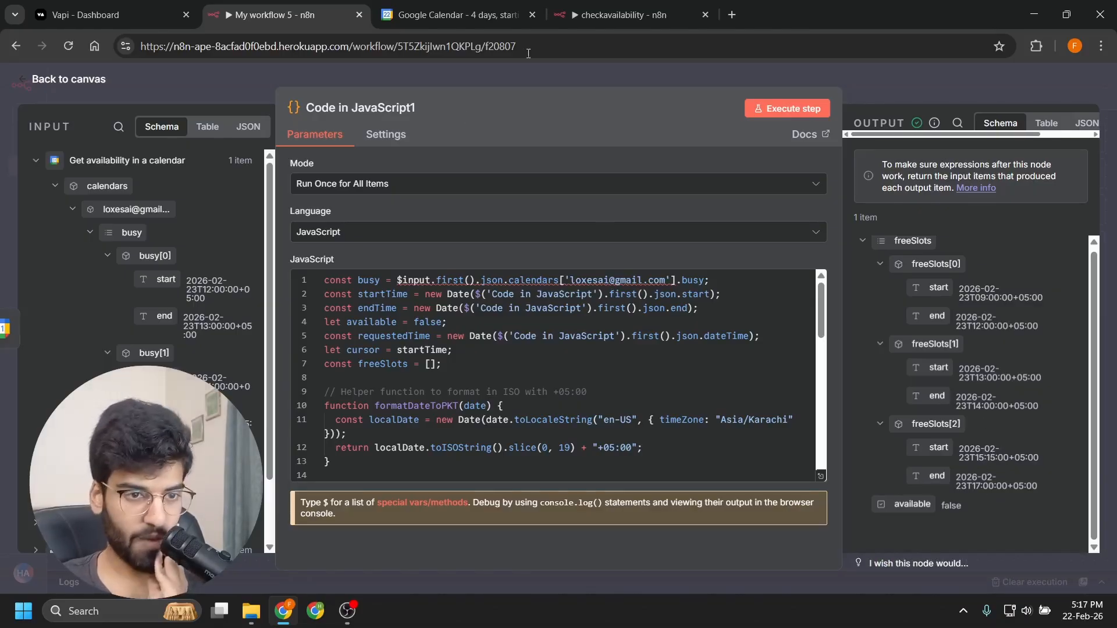
Step: Compare the freeSlots output with the Monday 23 February events in Google Calendar, and return to My workflow 5 in n8n
{"action": "left_click", "coordinate": [457, 15]}
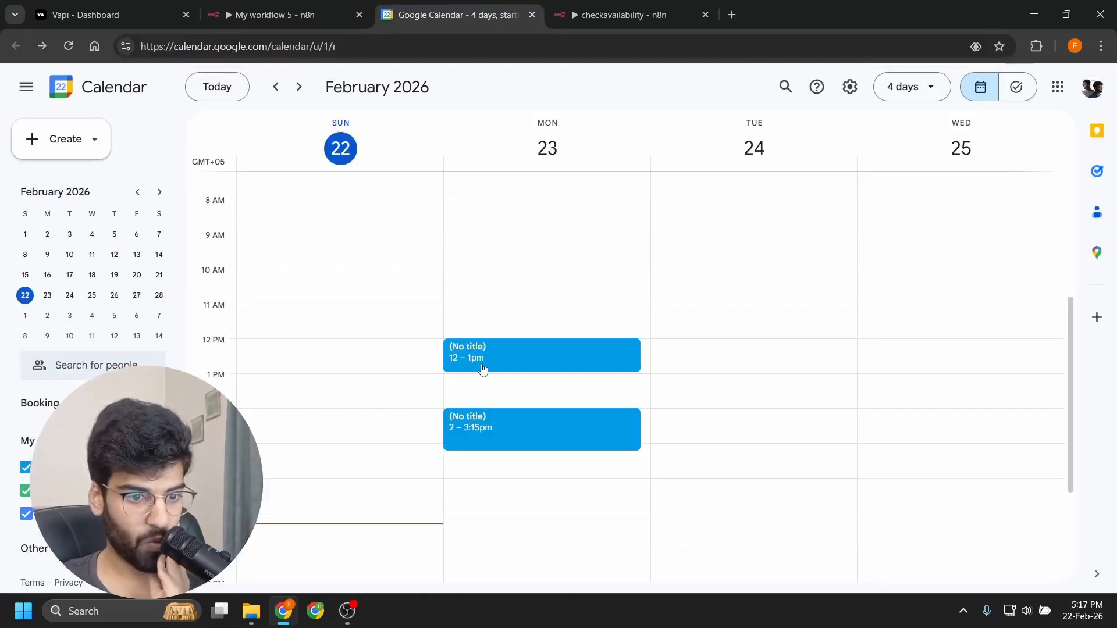
{"action": "left_click", "coordinate": [274, 15]}
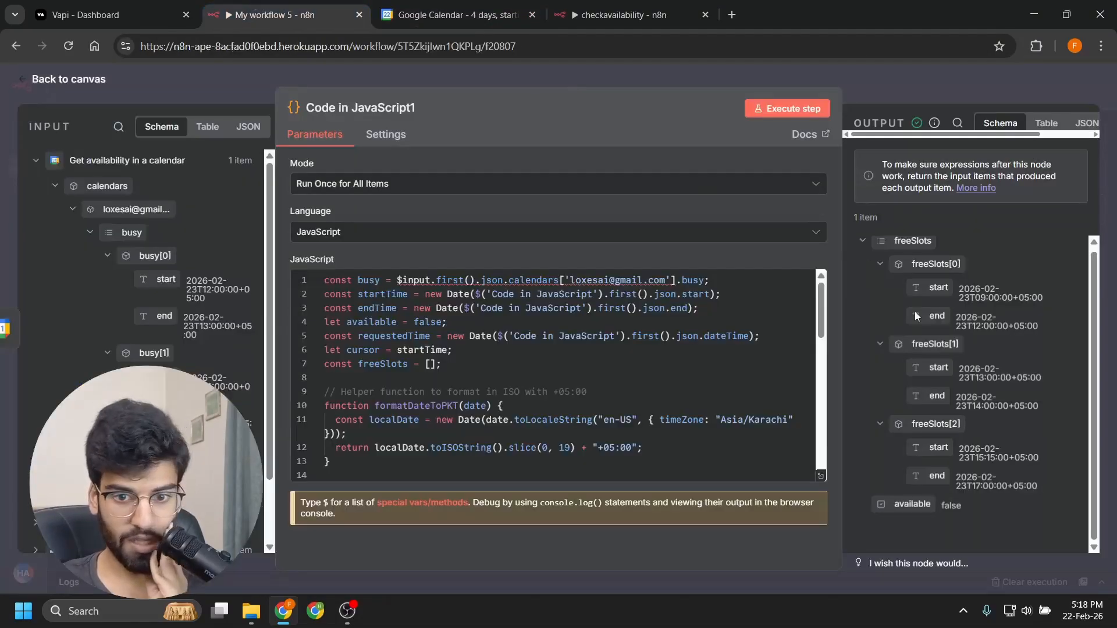
{"action": "left_click", "coordinate": [435, 7]}
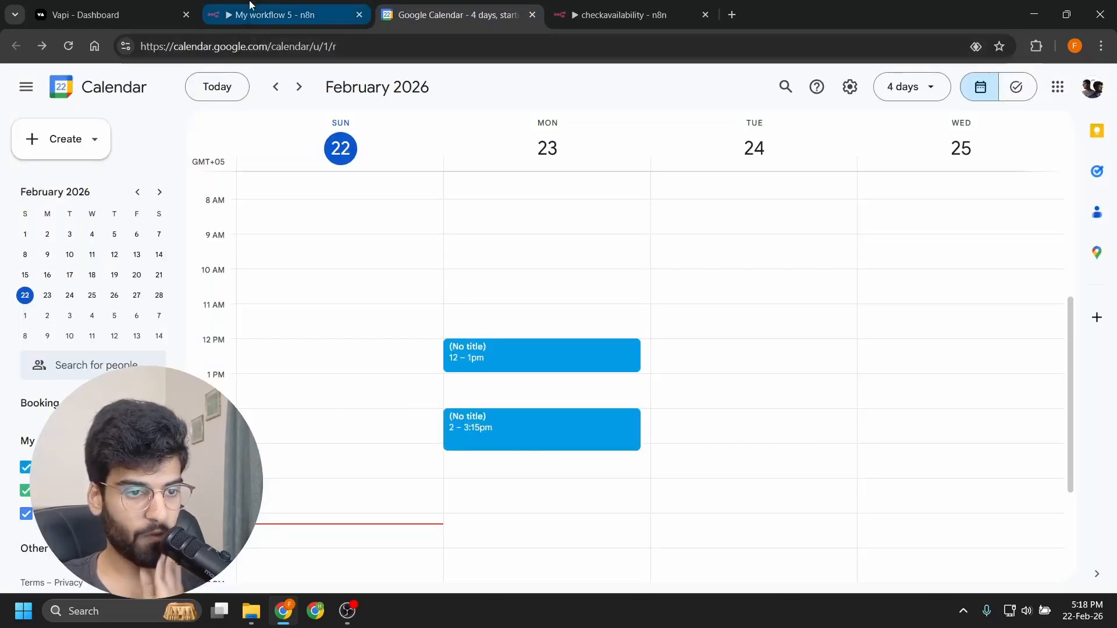
{"action": "left_click", "coordinate": [250, 7]}
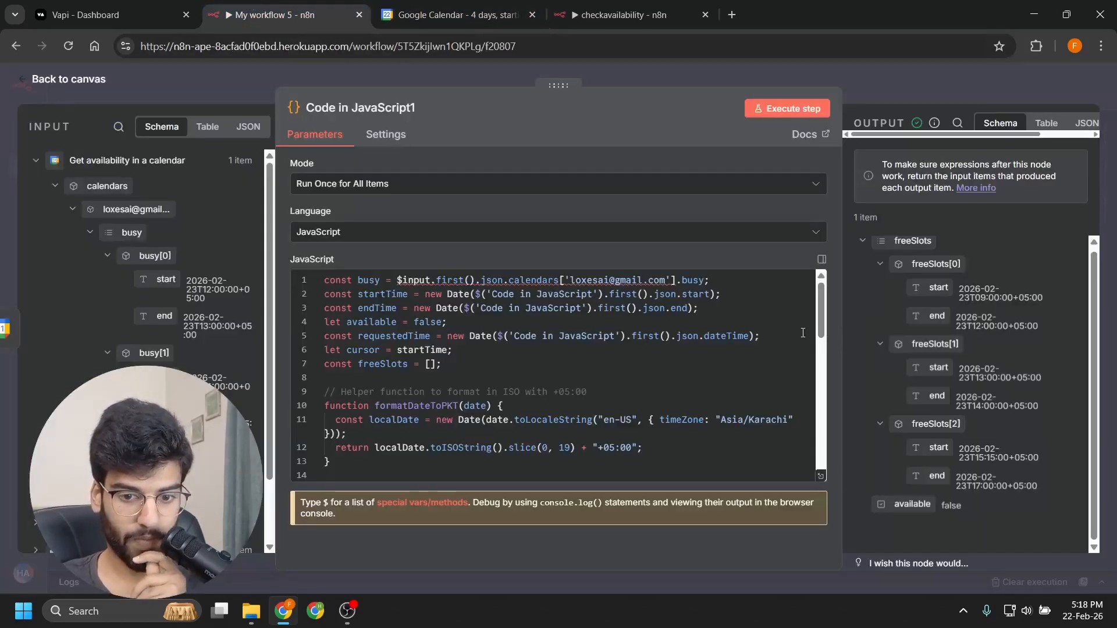
Step: Review the script's time zone formatting, busy loop and returned freeSlots and available values, and return to the canvas
{"action": "scroll", "coordinate": [803, 333], "scroll_direction": "down", "scroll_amount": 5}
{"action": "scroll", "coordinate": [551, 395], "scroll_direction": "up", "scroll_amount": 5}
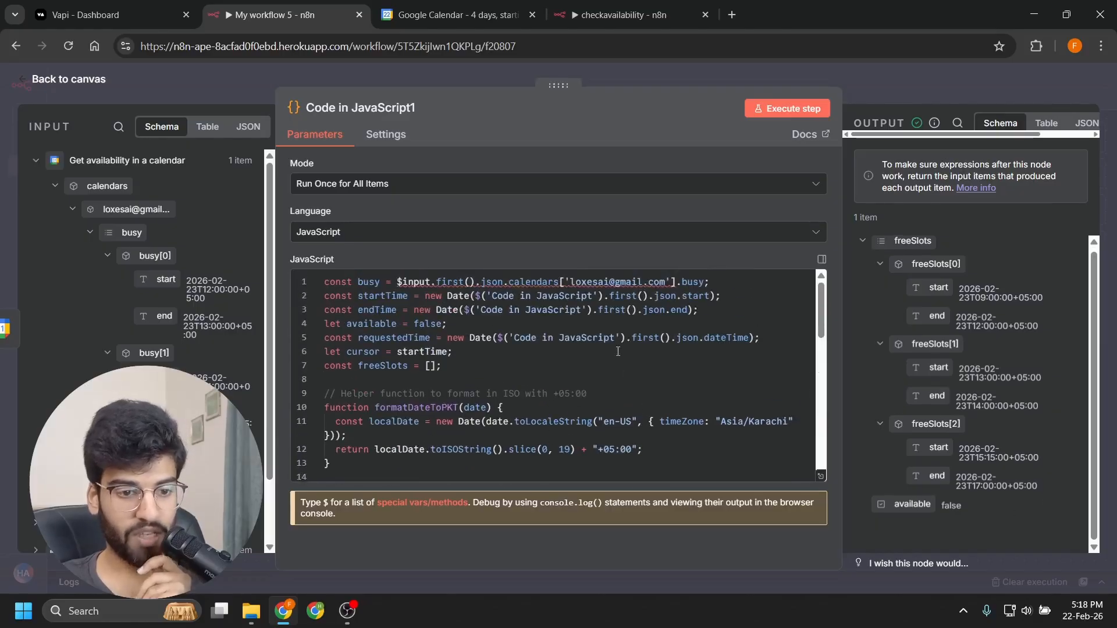
{"action": "scroll", "coordinate": [589, 306], "scroll_direction": "down", "scroll_amount": 5}
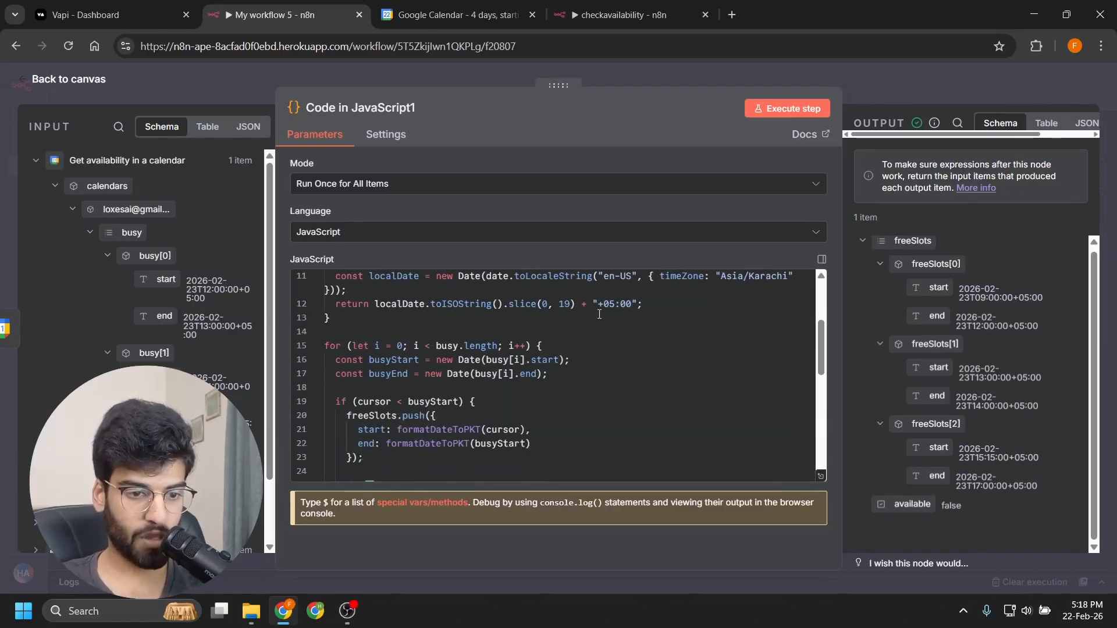
{"action": "scroll", "coordinate": [599, 314], "scroll_direction": "down", "scroll_amount": 5}
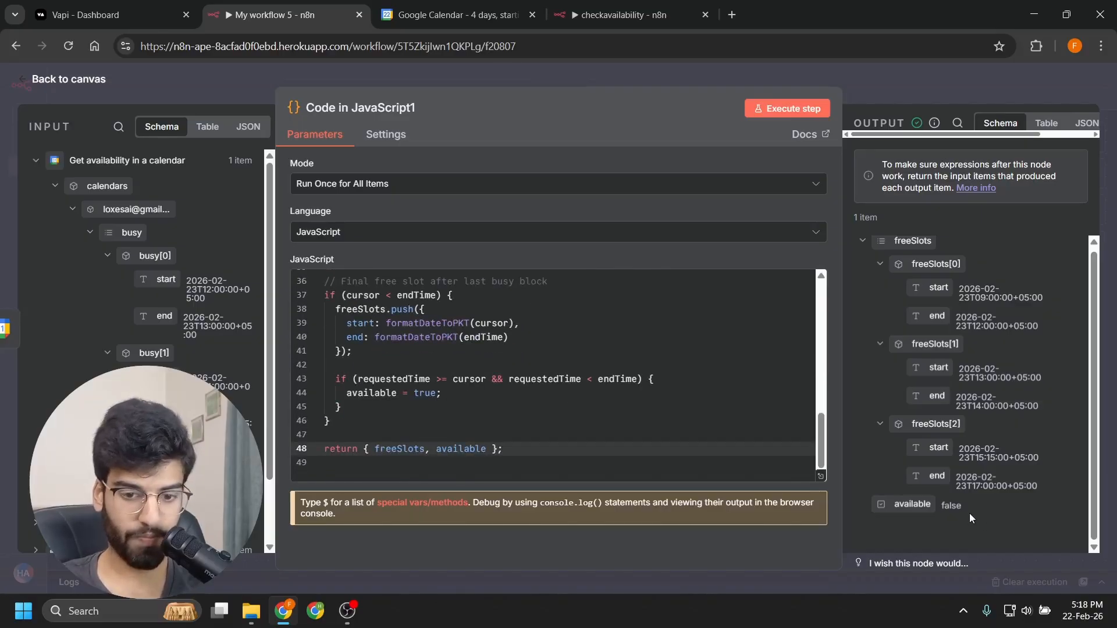
{"action": "key", "text": "Escape"}
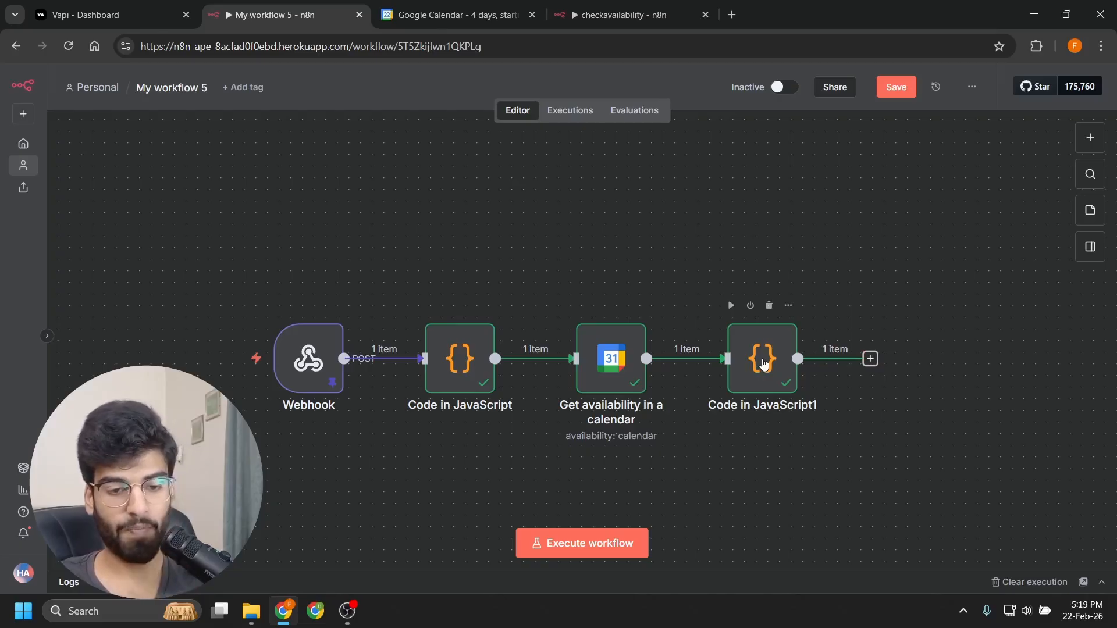
Step: Add an If node after Code in JavaScript1 with the condition {{ $json.available }} is equal to true
{"action": "left_click", "coordinate": [870, 358]}
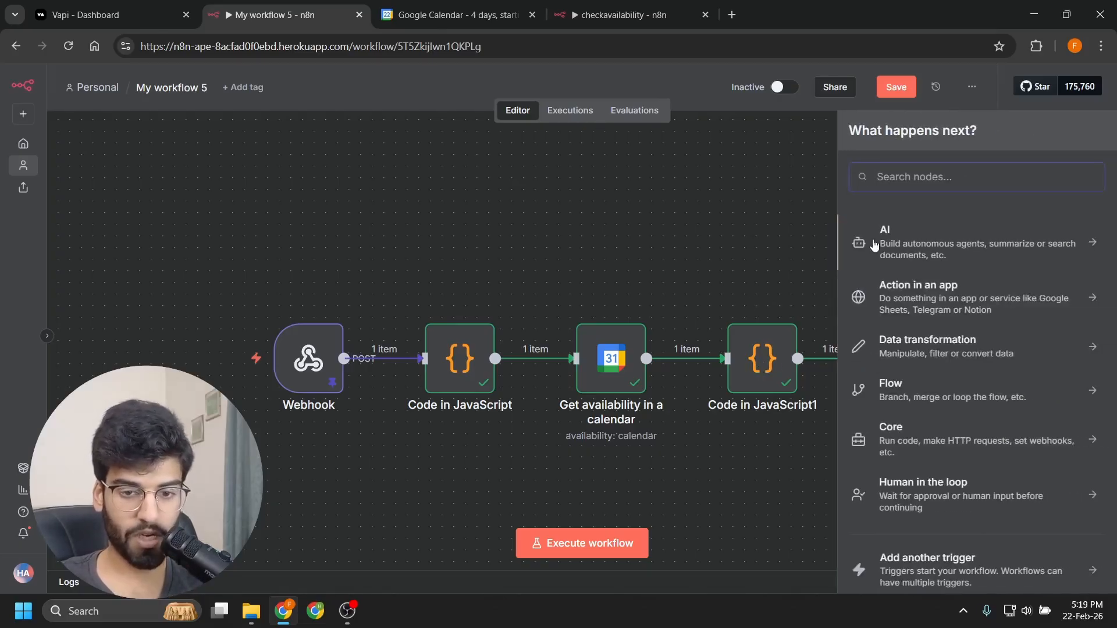
{"action": "type", "text": "if"}
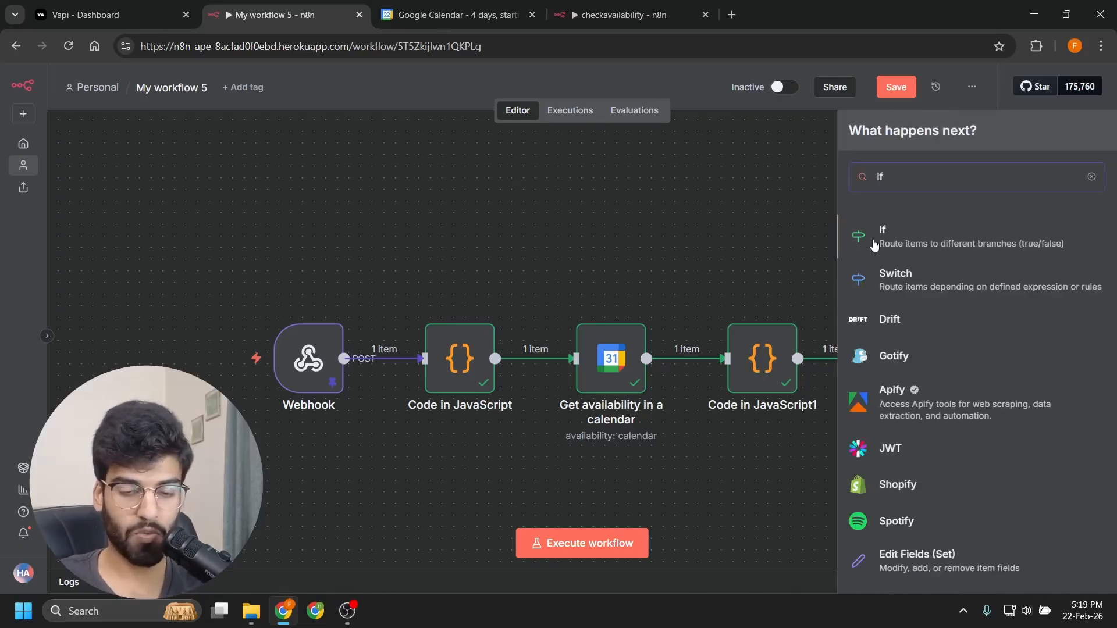
{"action": "key", "text": "Return"}
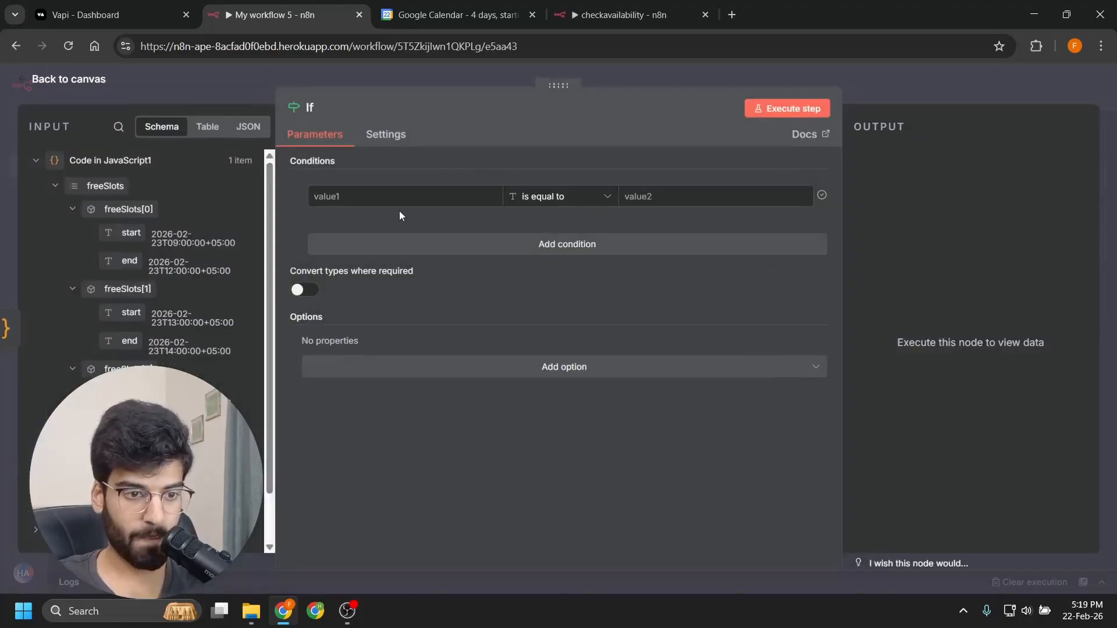
{"action": "scroll", "coordinate": [179, 233], "scroll_direction": "down", "scroll_amount": 2}
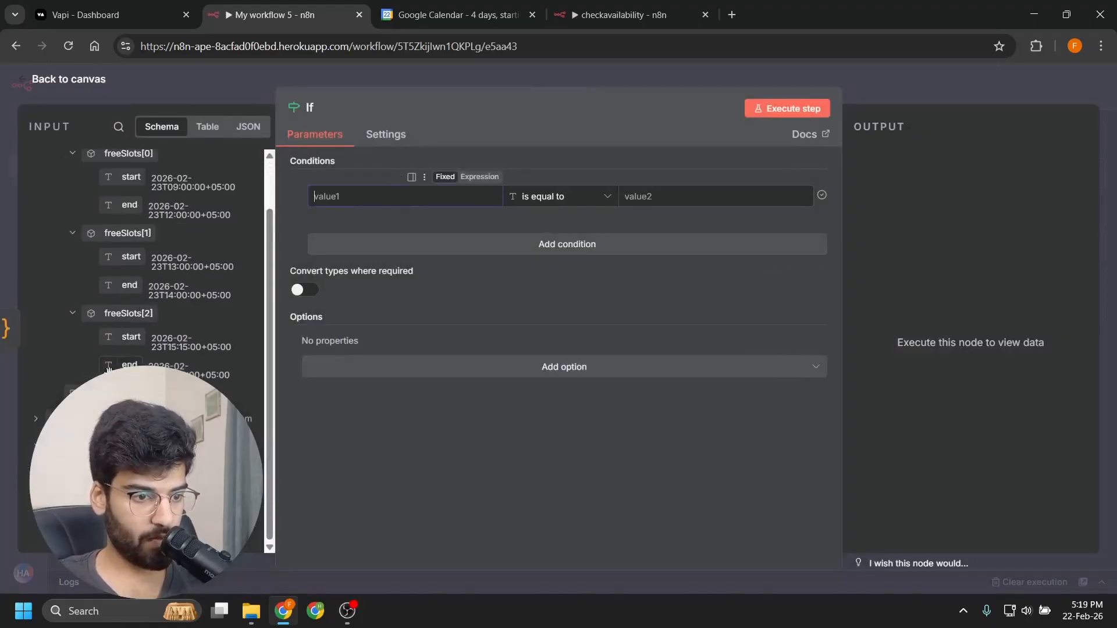
{"action": "left_click_drag", "start_coordinate": [108, 394], "coordinate": [361, 205]}
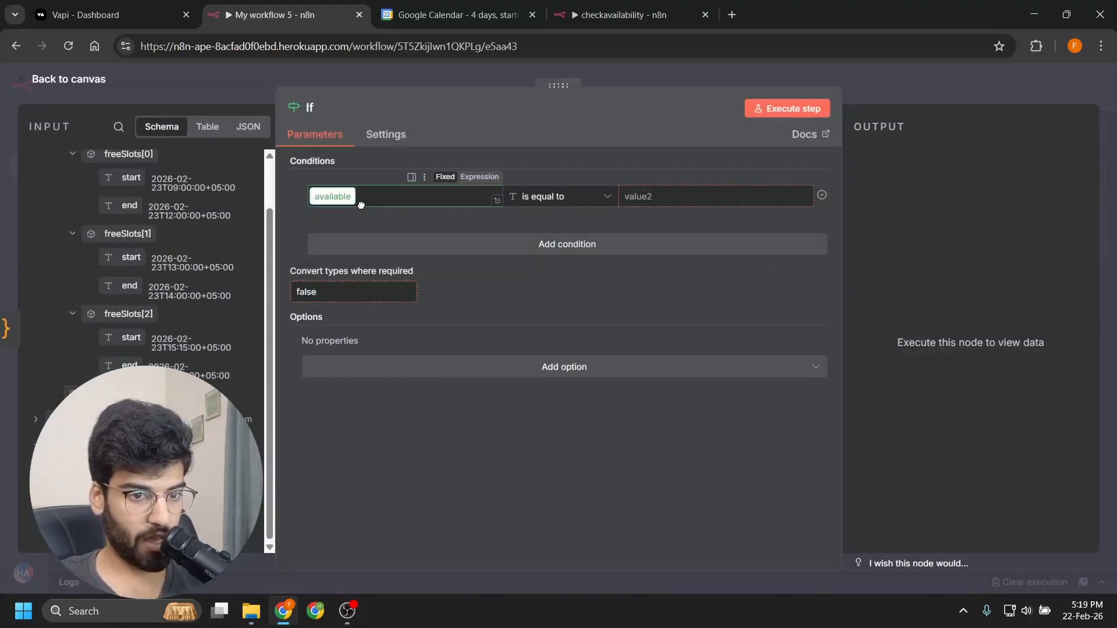
{"action": "left_click", "coordinate": [666, 202]}
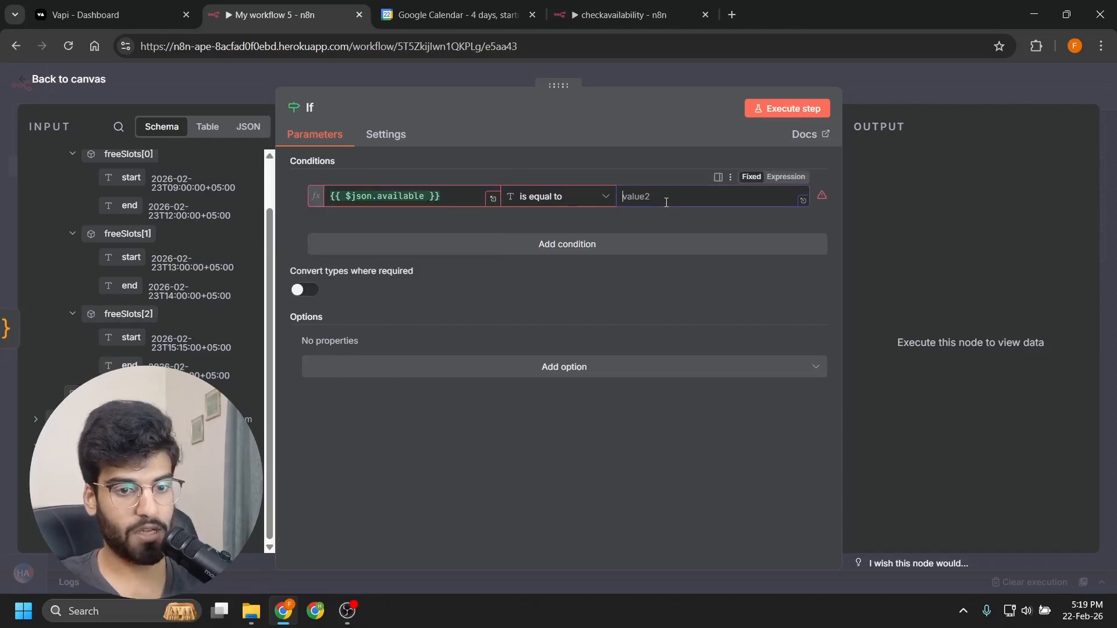
{"action": "type", "text": "true"}
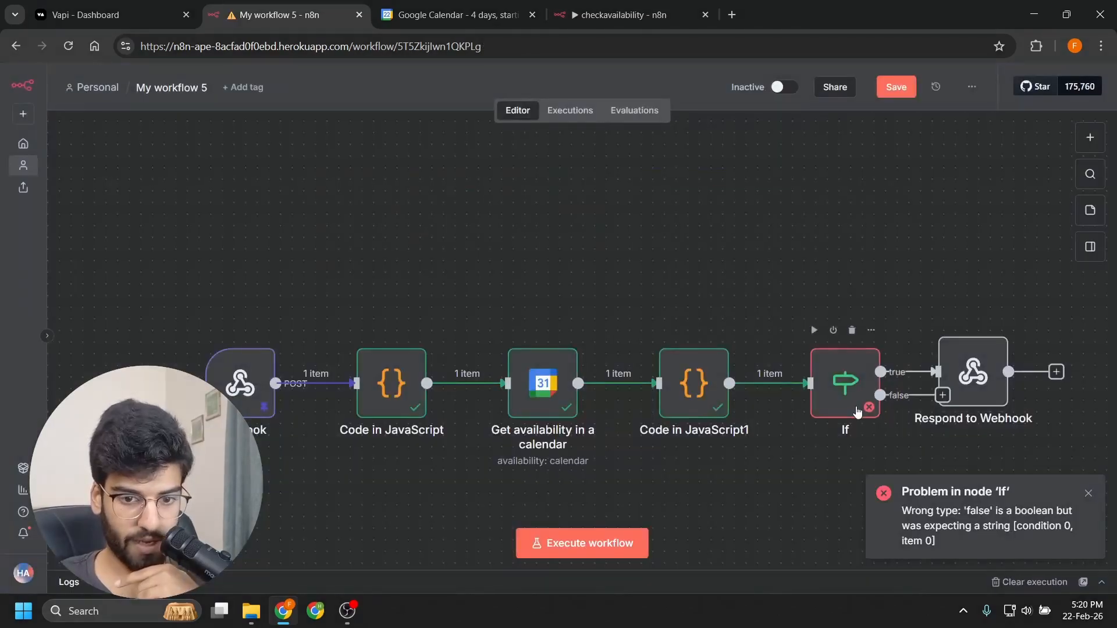
Step: Change the If node's condition on {{ $json.available }} to the Boolean comparison is true
{"action": "double_click", "coordinate": [856, 407]}
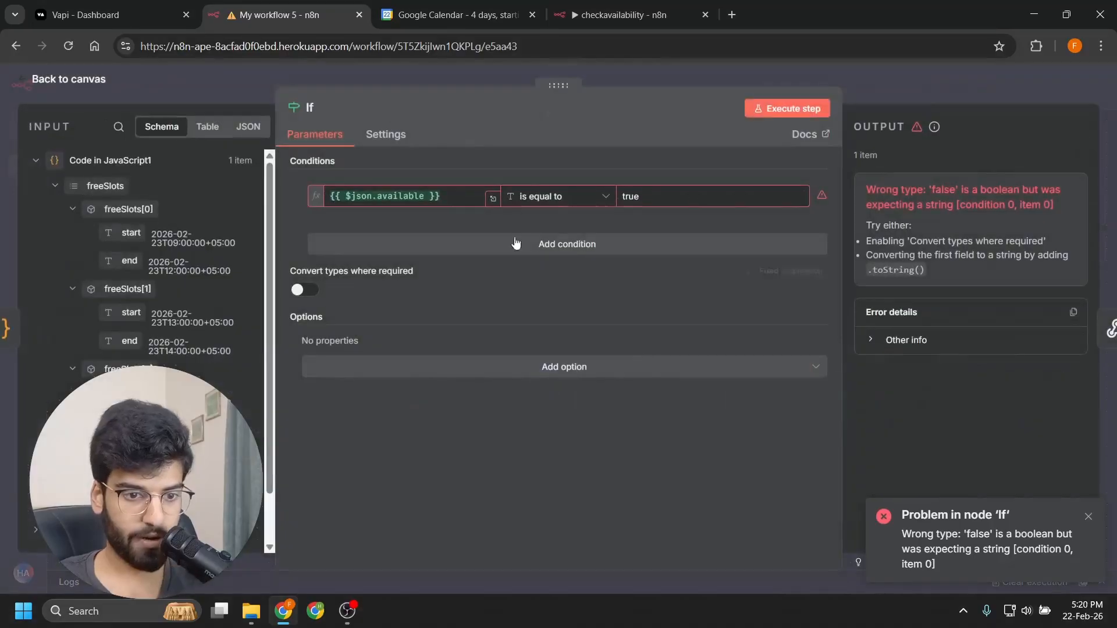
{"action": "left_click", "coordinate": [563, 196]}
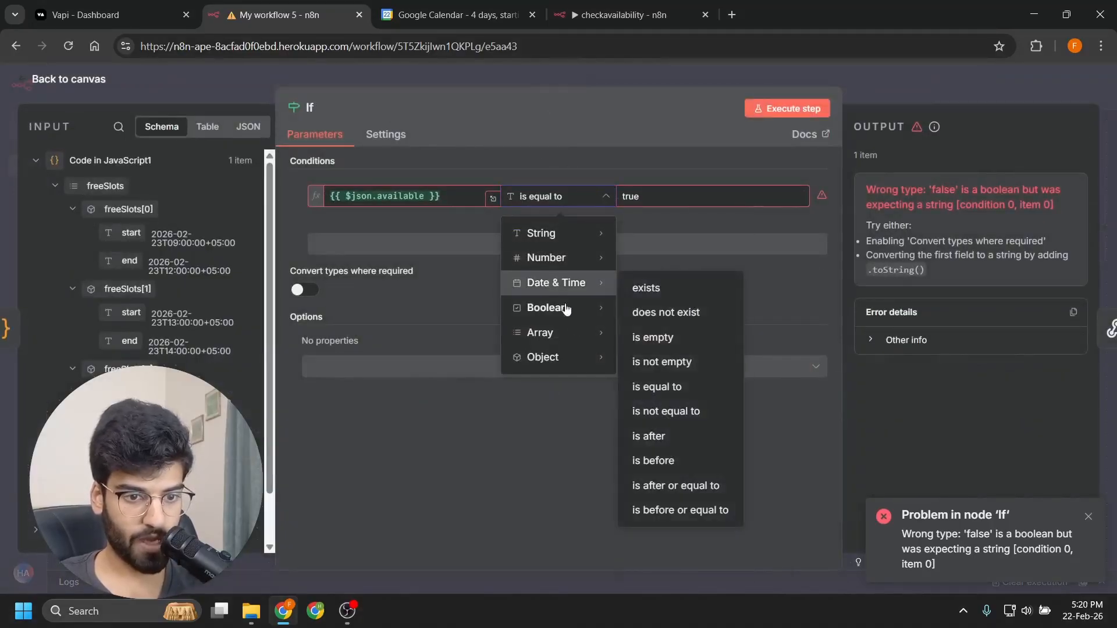
{"action": "mouse_move", "coordinate": [573, 314]}
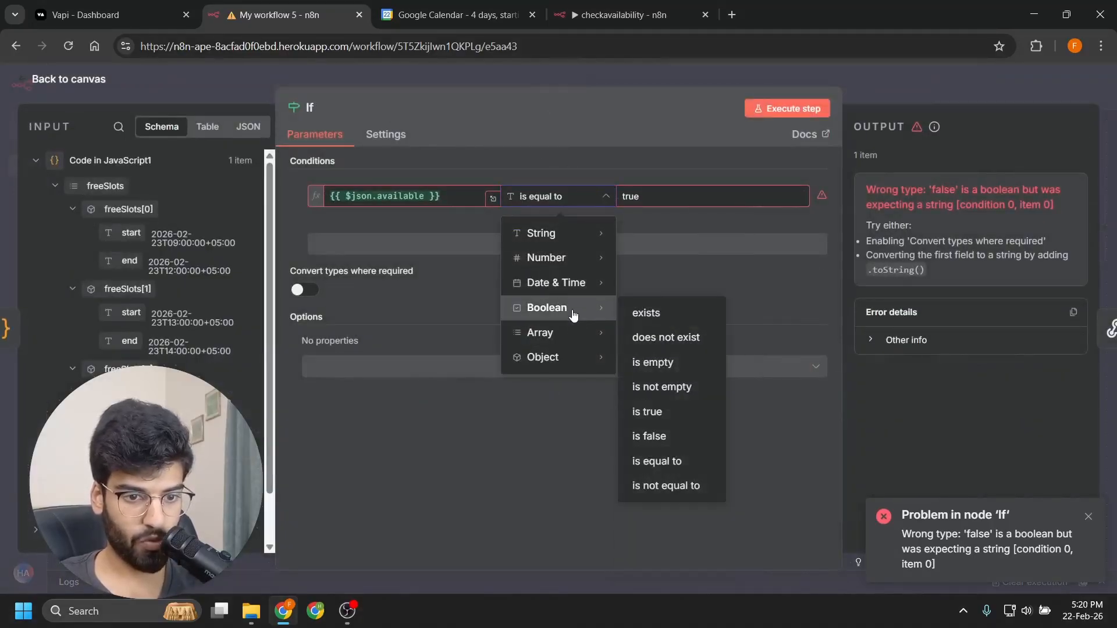
{"action": "left_click", "coordinate": [675, 411]}
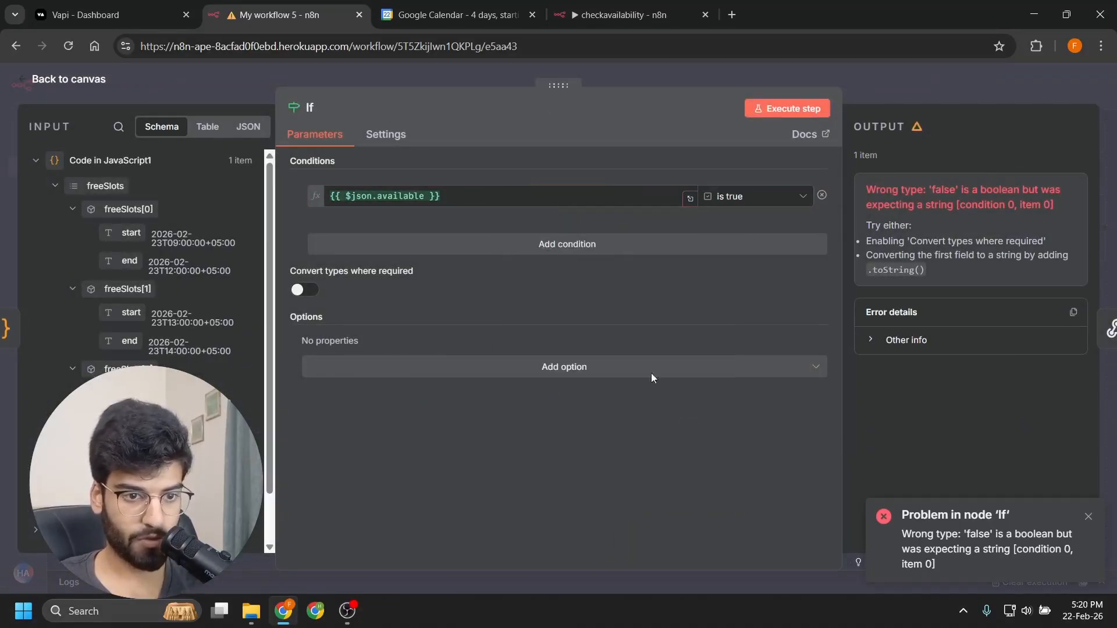
{"action": "left_click", "coordinate": [938, 97]}
Step: Execute the Respond to Webhook step, and move that node up and away from the If node on the canvas
{"action": "double_click", "coordinate": [980, 409]}
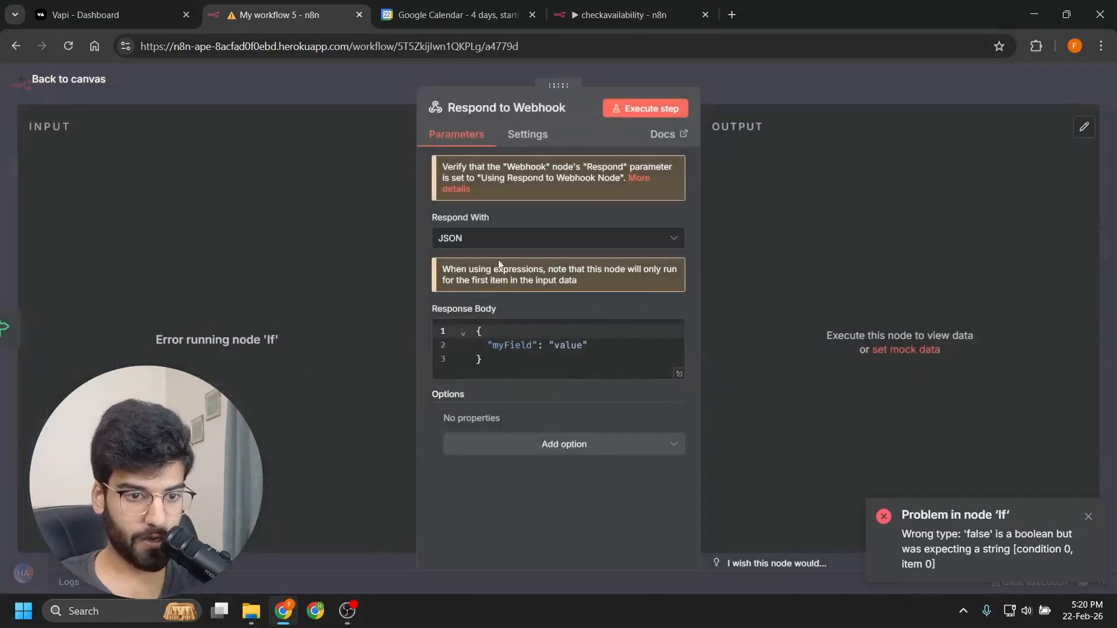
{"action": "left_click", "coordinate": [646, 108]}
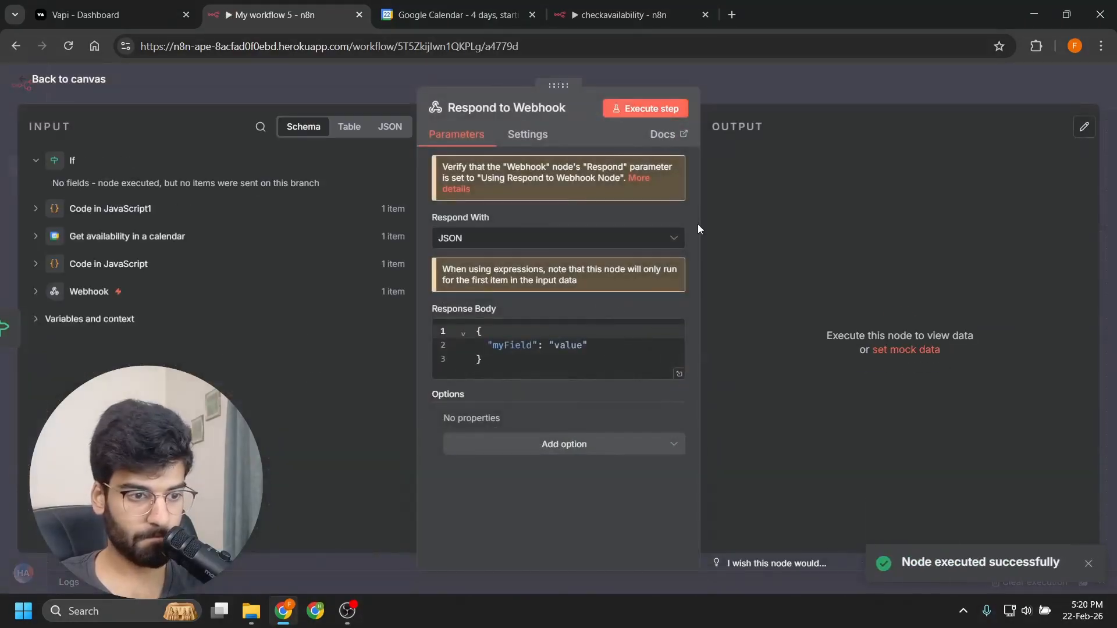
{"action": "left_click", "coordinate": [761, 92]}
{"action": "left_click_drag", "start_coordinate": [970, 383], "coordinate": [994, 337]}
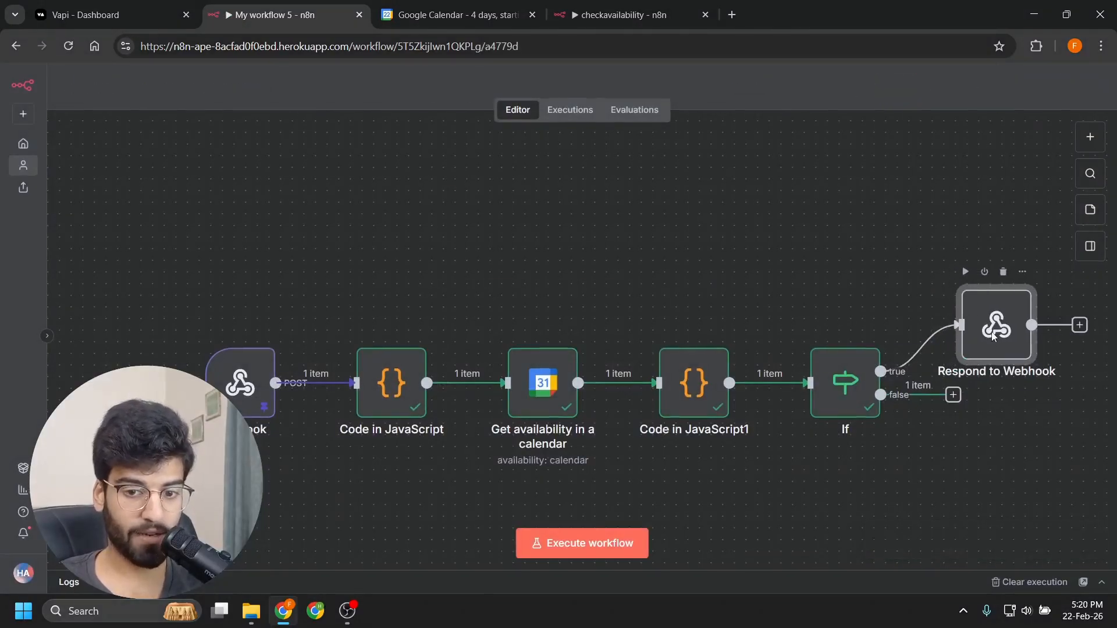
Step: Copy the server response JSON from Vapi's Custom Tools documentation and replace the Respond to Webhook response body in n8n with it
{"action": "double_click", "coordinate": [993, 336]}
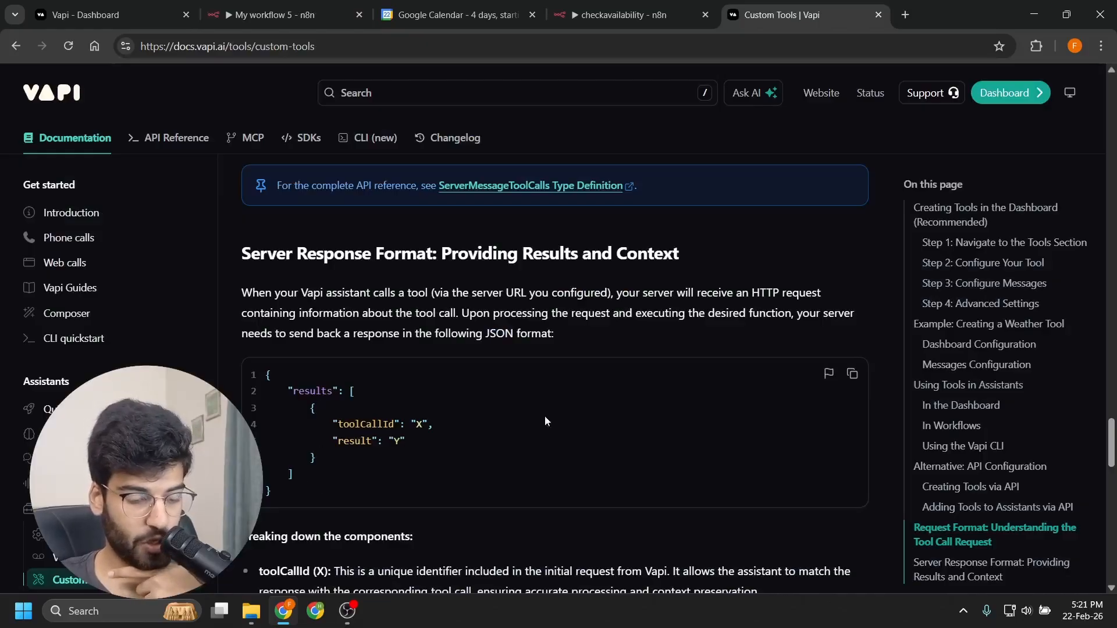
{"action": "left_click", "coordinate": [854, 376]}
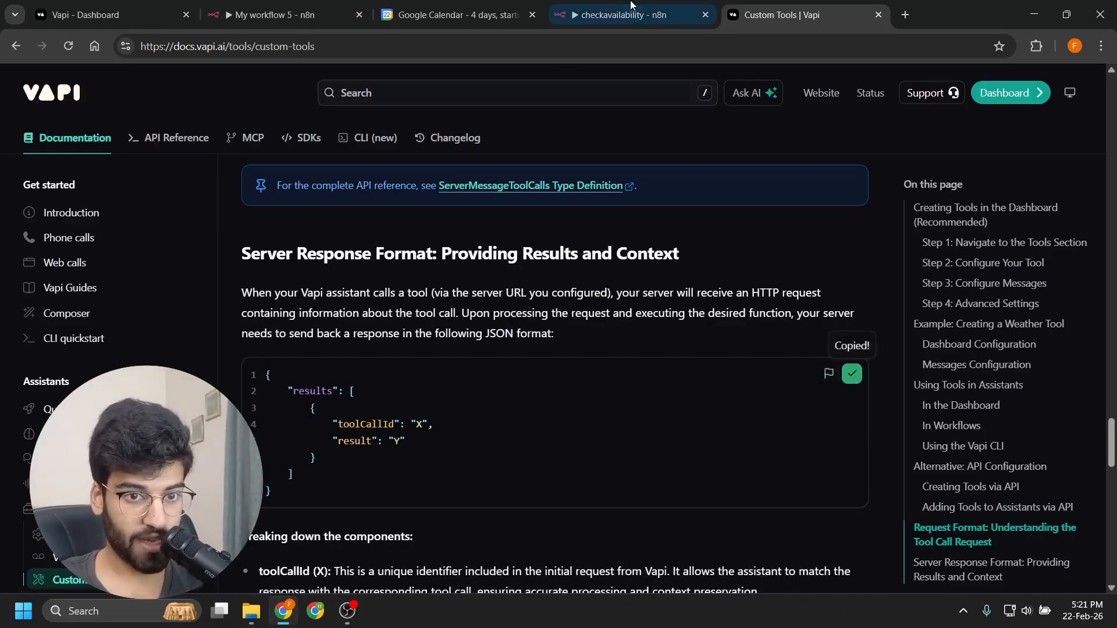
{"action": "left_click", "coordinate": [264, 7]}
{"action": "left_click", "coordinate": [594, 333]}
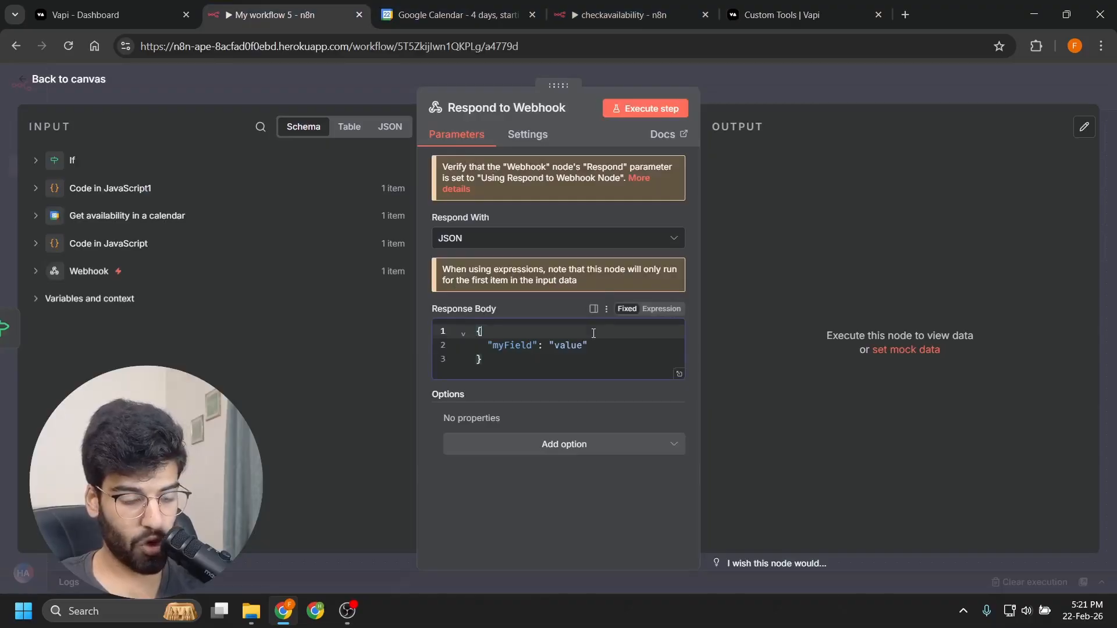
{"action": "key", "text": "ctrl+a"}
{"action": "key", "text": "ctrl+v"}
{"action": "left_click", "coordinate": [630, 373]}
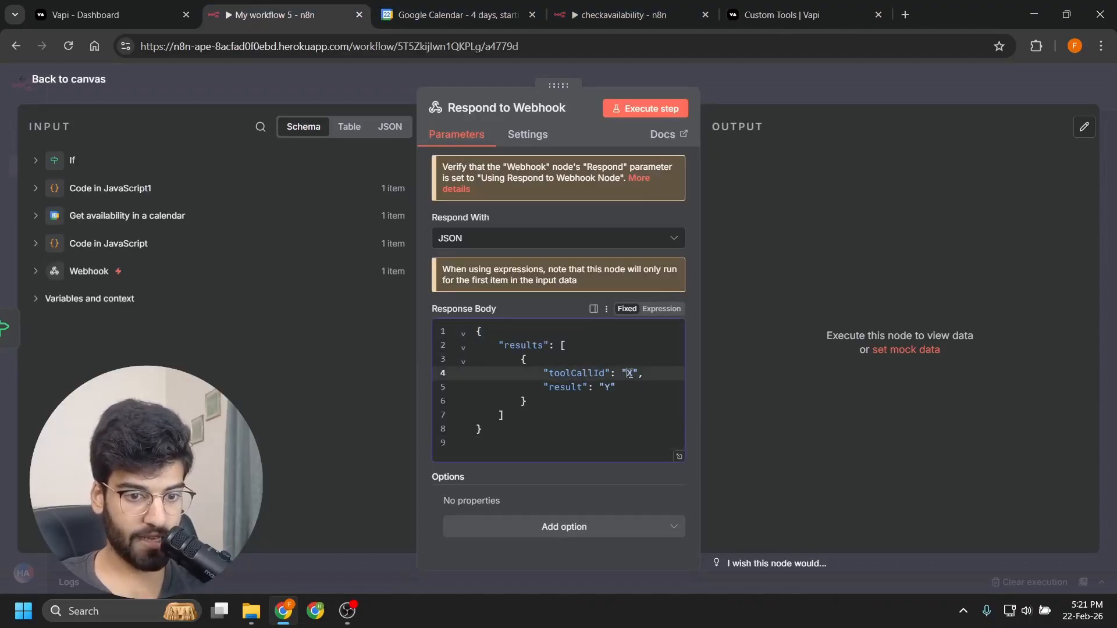
{"action": "left_click", "coordinate": [741, 82]}
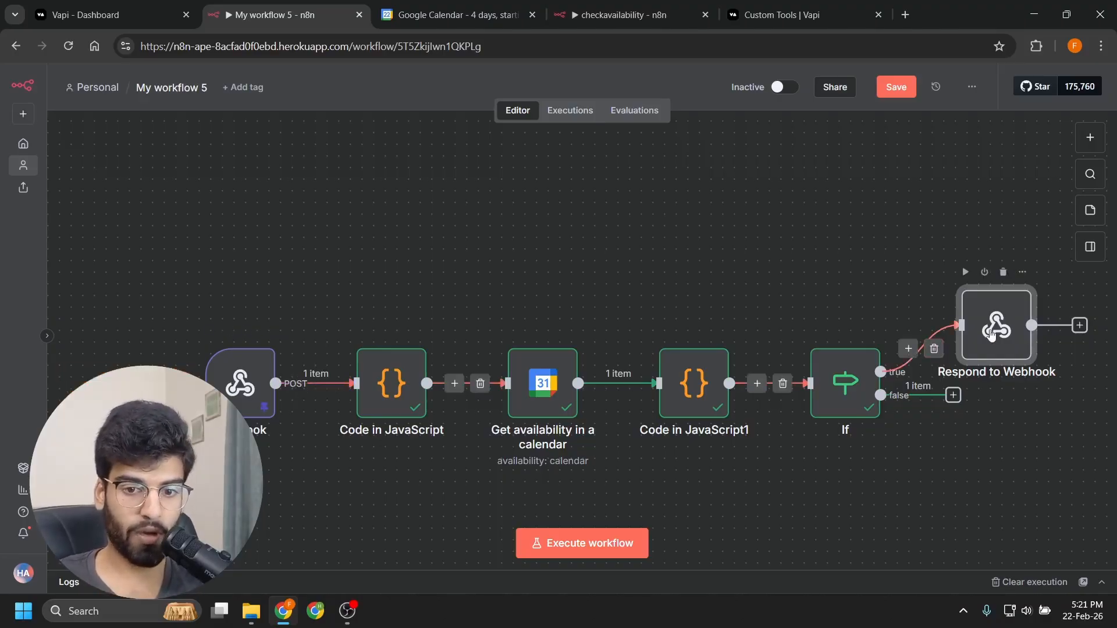
Step: Clear the X placeholder from toolCallId in the Respond to Webhook response body
{"action": "double_click", "coordinate": [990, 332]}
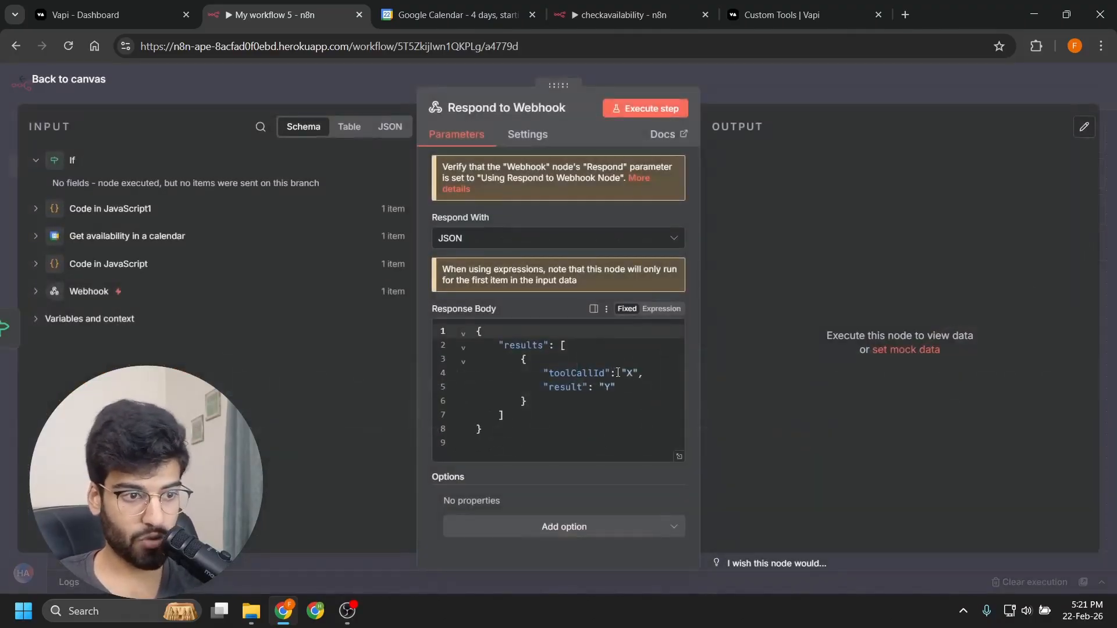
{"action": "left_click", "coordinate": [633, 372]}
{"action": "key", "text": "BackSpace"}
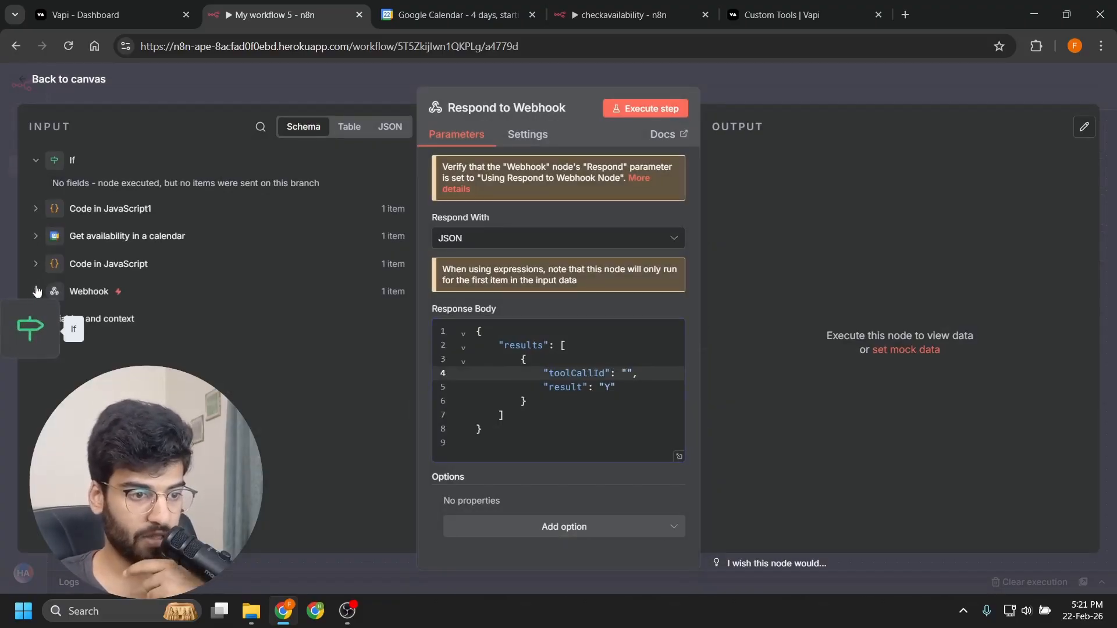
{"action": "left_click", "coordinate": [29, 323]}
{"action": "left_click", "coordinate": [586, 76]}
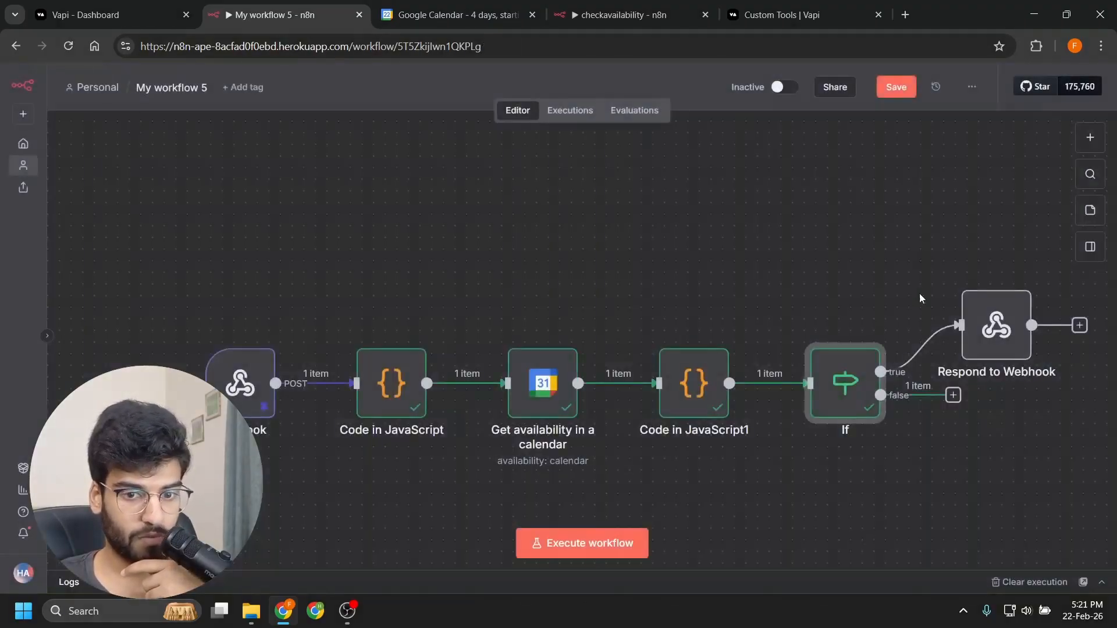
Step: Insert the Webhook node's body.message.toolCalls[0].id field into the Respond to Webhook response body as an expression
{"action": "double_click", "coordinate": [976, 324]}
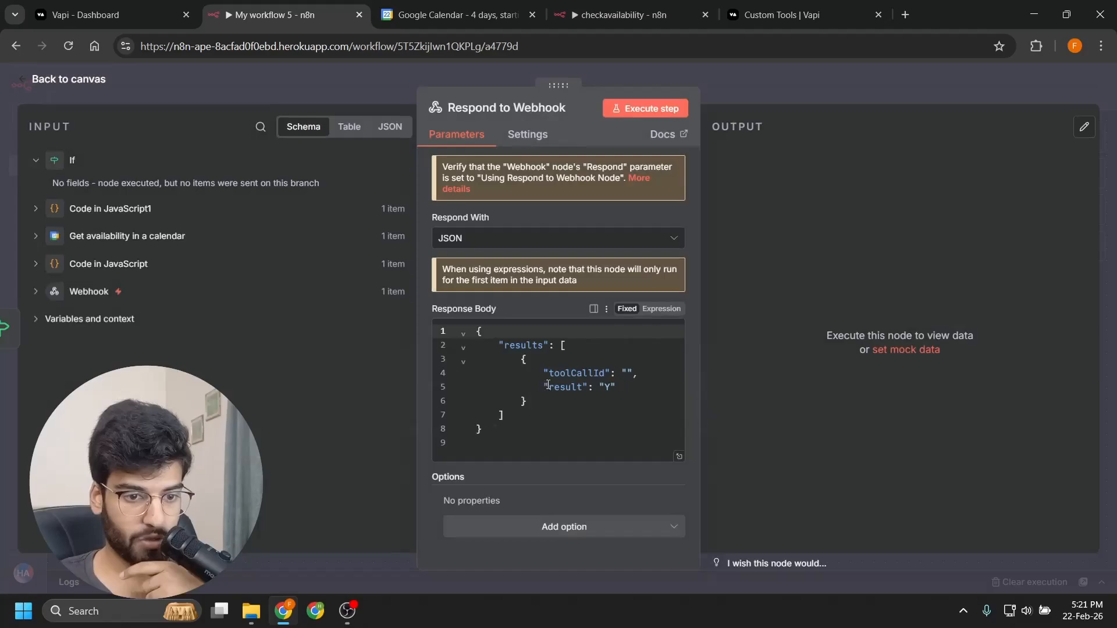
{"action": "left_click", "coordinate": [630, 374]}
{"action": "left_click", "coordinate": [36, 293]}
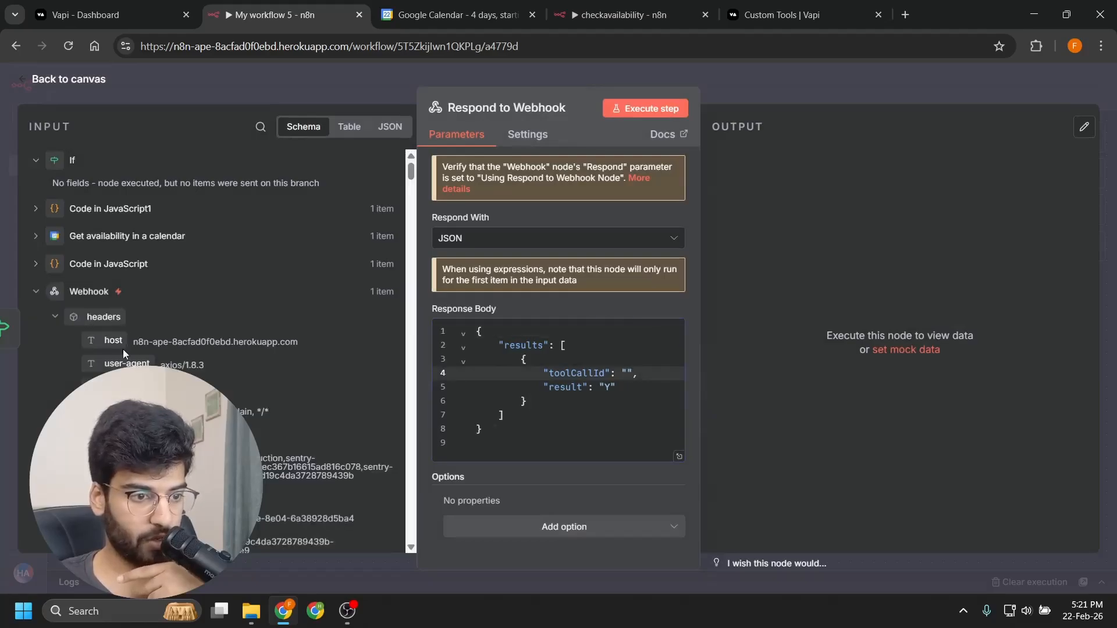
{"action": "scroll", "coordinate": [124, 349], "scroll_direction": "down", "scroll_amount": 8}
{"action": "scroll", "coordinate": [112, 337], "scroll_direction": "down", "scroll_amount": 5}
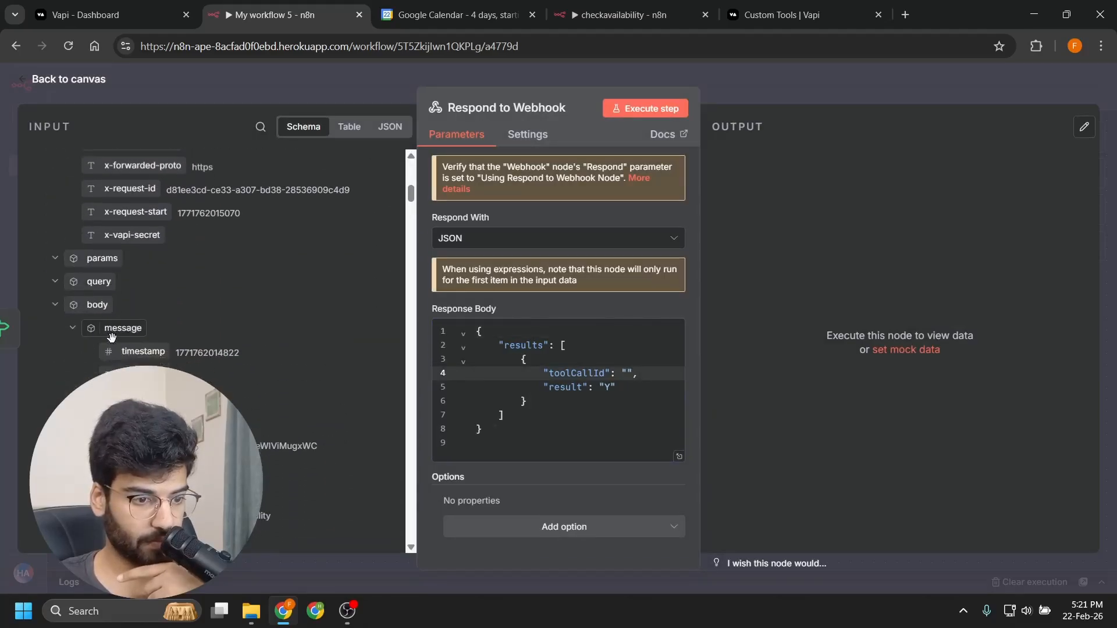
{"action": "scroll", "coordinate": [247, 332], "scroll_direction": "down", "scroll_amount": 2}
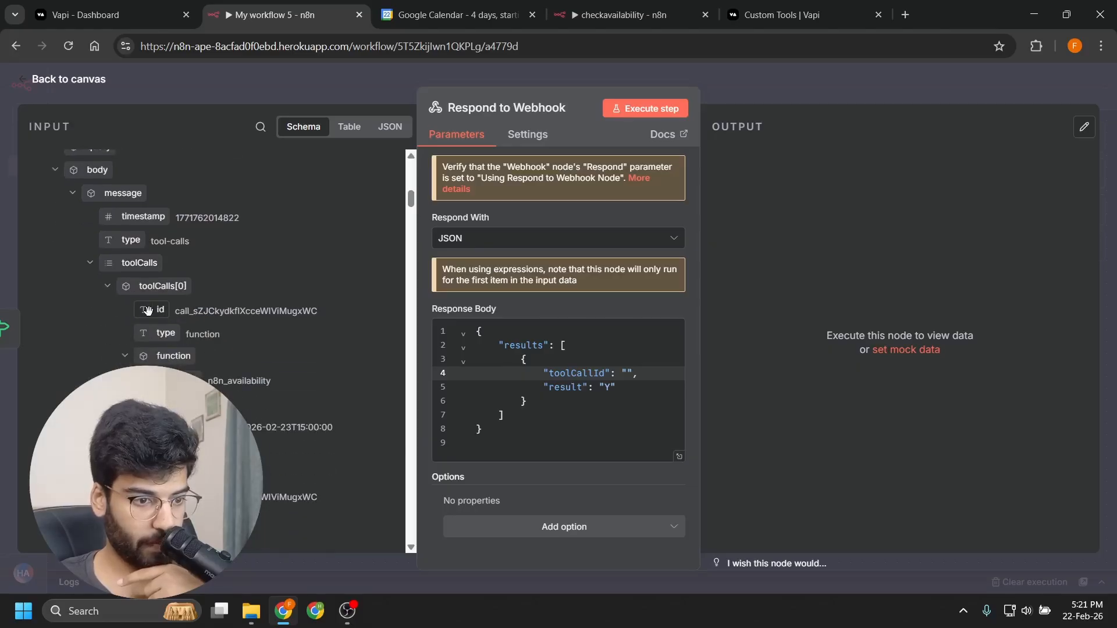
{"action": "left_click_drag", "start_coordinate": [148, 310], "coordinate": [628, 377]}
{"action": "scroll", "coordinate": [591, 360], "scroll_direction": "down", "scroll_amount": 2}
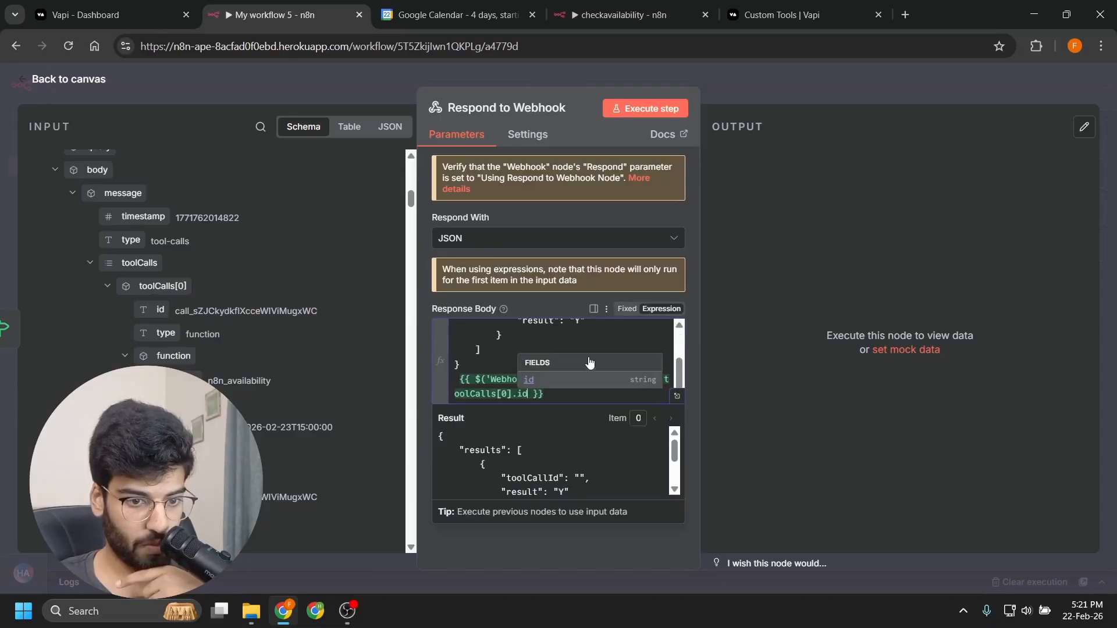
Step: Move the {{ $('Webhook').item.json.body.message.toolCalls[0].id }} expression from the end of the response body into the toolCallId quotes
{"action": "triple_click", "coordinate": [460, 379]}
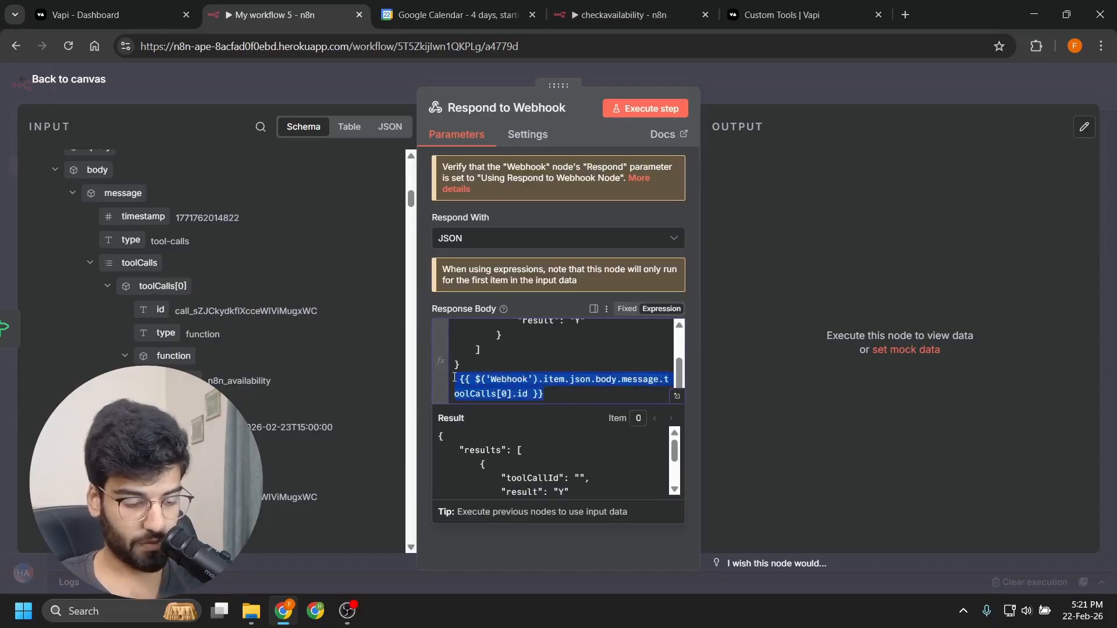
{"action": "key", "text": "ctrl+x"}
{"action": "scroll", "coordinate": [585, 372], "scroll_direction": "up", "scroll_amount": 5}
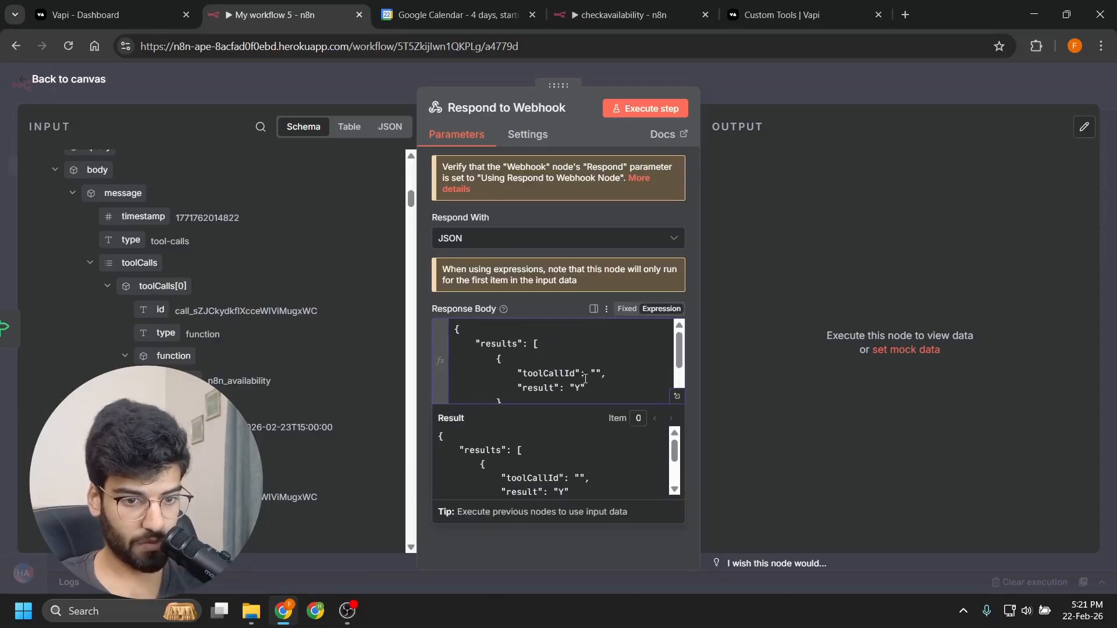
{"action": "left_click", "coordinate": [596, 374]}
{"action": "key", "text": "ctrl+v"}
Step: Clear the Y placeholder from the result value in the response body
{"action": "scroll", "coordinate": [565, 359], "scroll_direction": "down", "scroll_amount": 3}
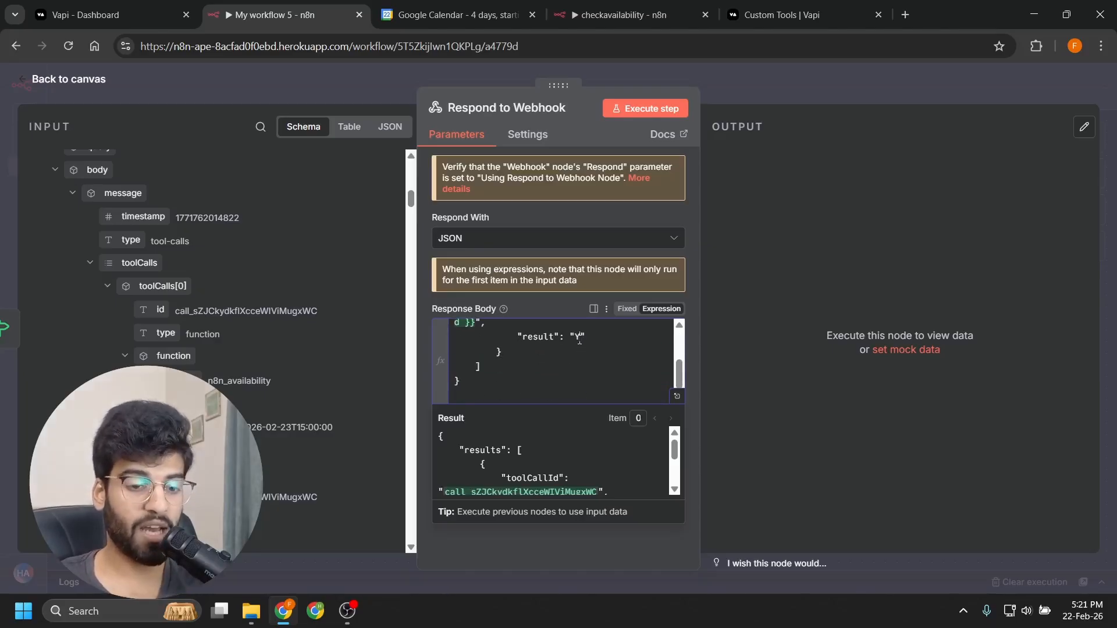
{"action": "key", "text": "BackSpace"}
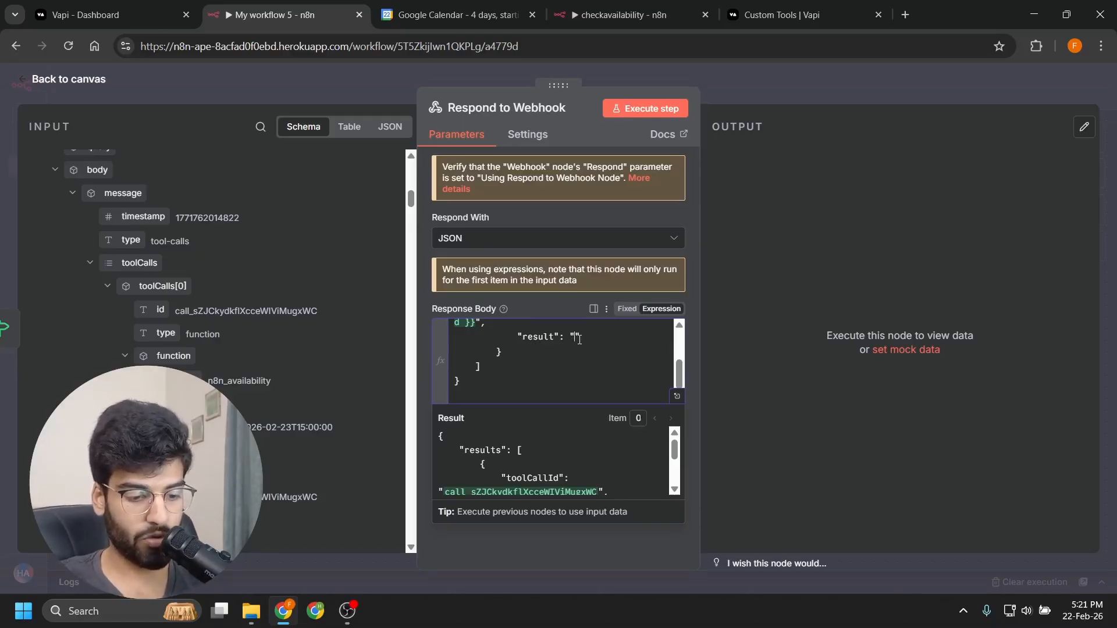
Step: Set the true-branch response's result text to "The requested time slot is available. Proceed with booking." and return to the canvas
{"action": "type", "text": "THe c"}
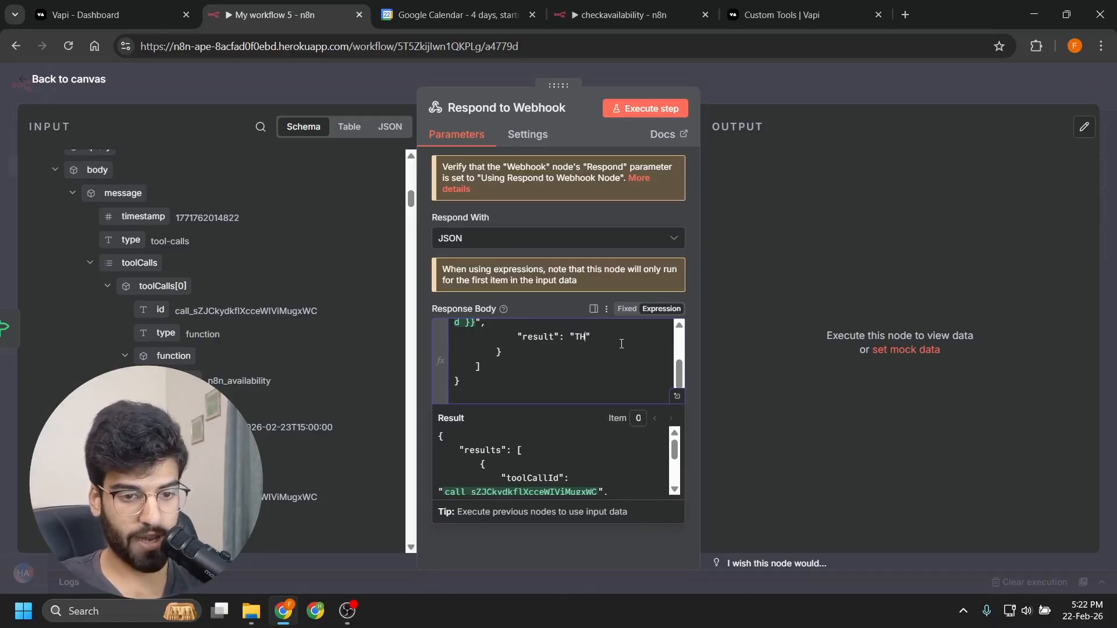
{"action": "key", "text": "ctrl+v"}
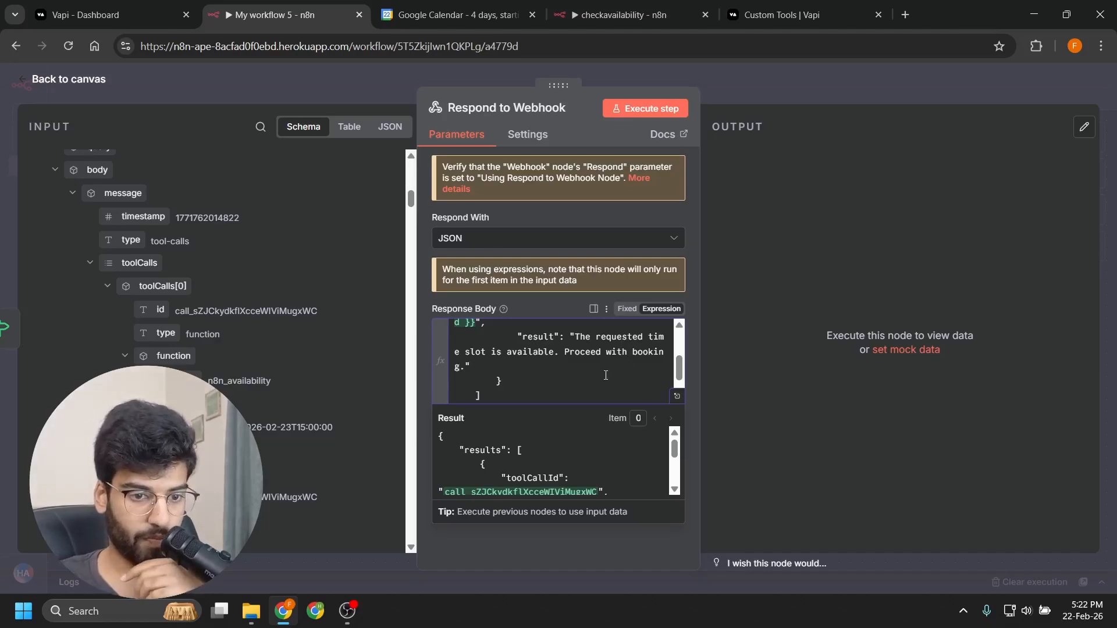
{"action": "scroll", "coordinate": [606, 375], "scroll_direction": "up", "scroll_amount": 2}
{"action": "scroll", "coordinate": [606, 376], "scroll_direction": "down", "scroll_amount": 2}
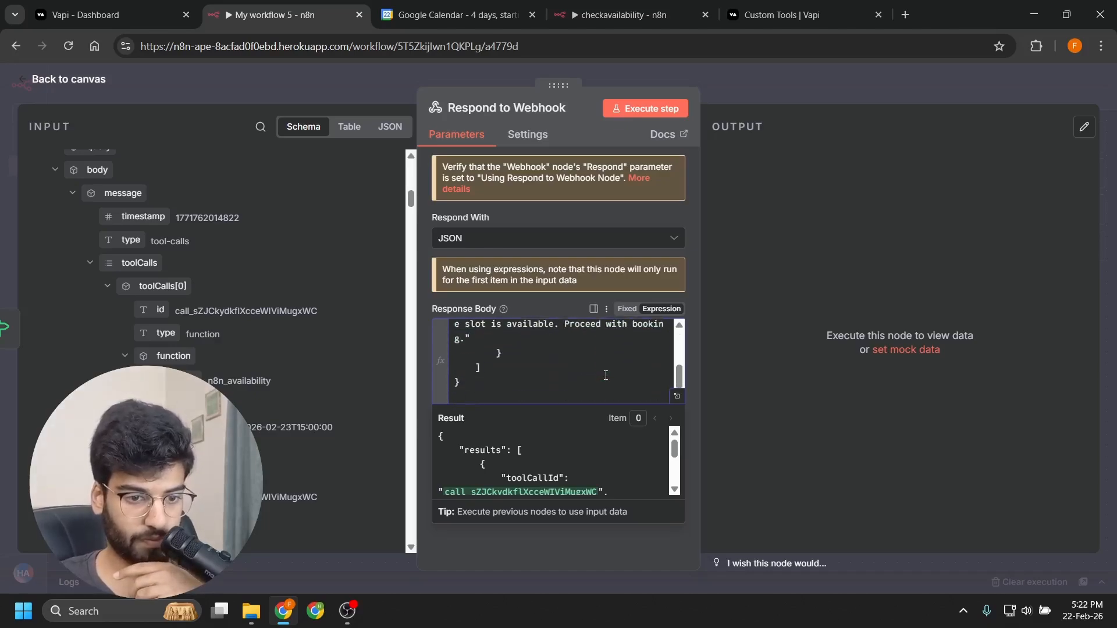
{"action": "left_click", "coordinate": [786, 88]}
Step: Add a Respond to Webhook node to the If node's false branch
{"action": "left_click", "coordinate": [954, 401]}
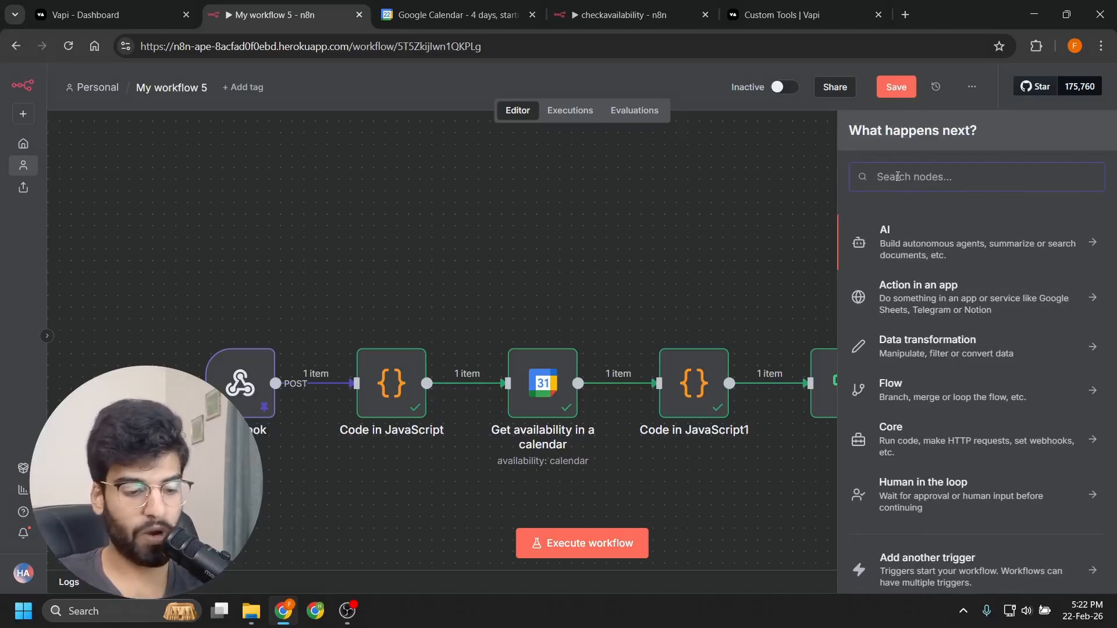
{"action": "type", "text": "webho"}
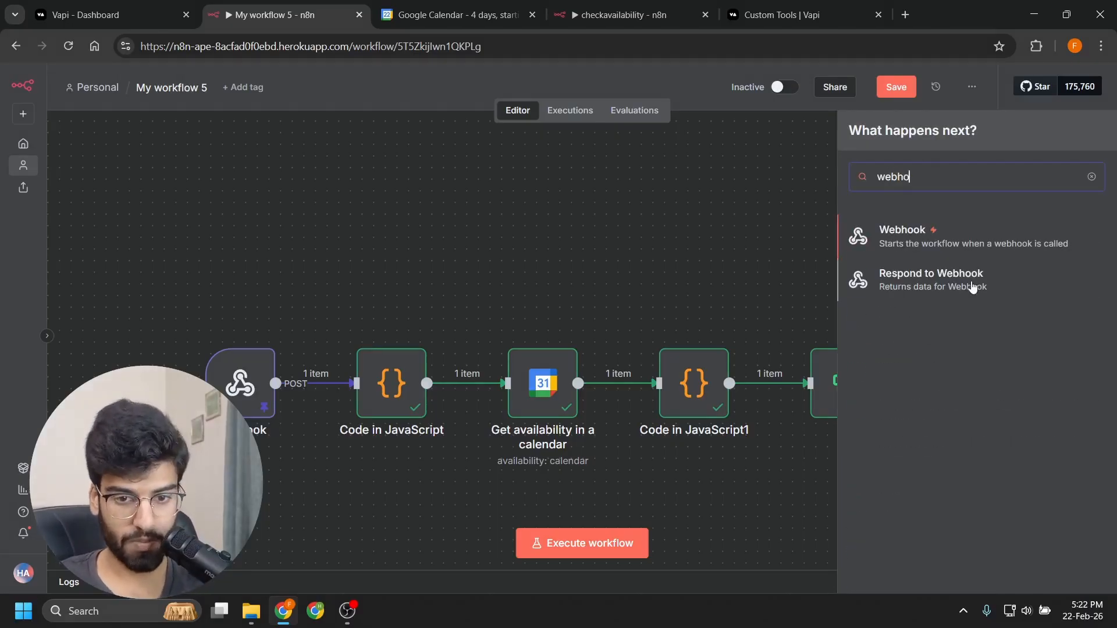
{"action": "left_click", "coordinate": [972, 287]}
{"action": "left_click", "coordinate": [1015, 92]}
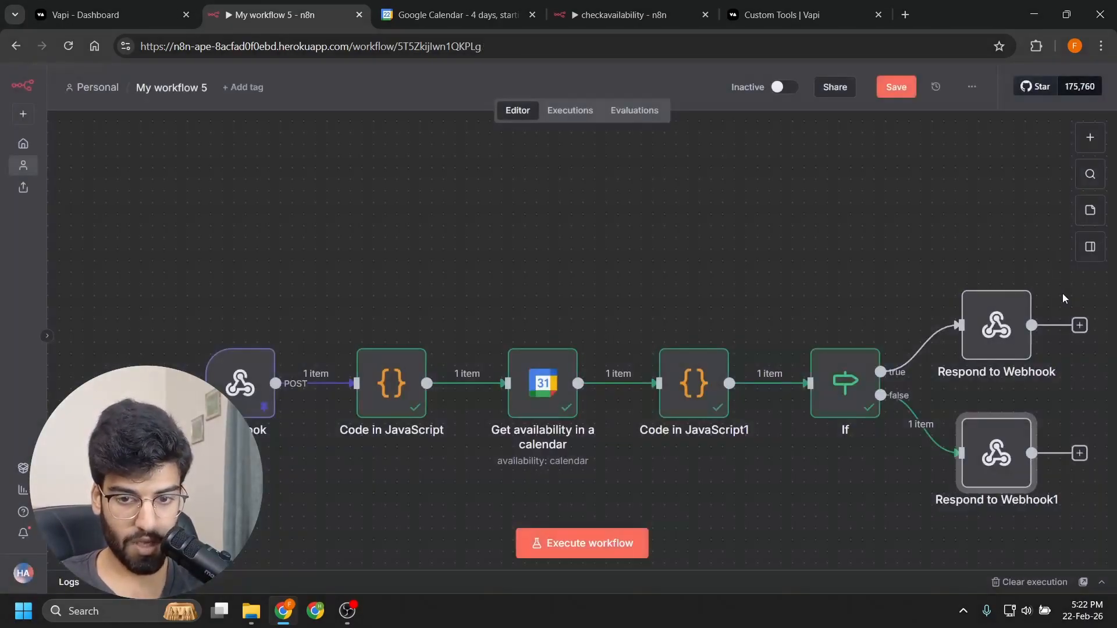
Step: Copy the entire JSON response body from the true-branch Respond to Webhook node
{"action": "double_click", "coordinate": [1011, 331]}
{"action": "left_click", "coordinate": [647, 339]}
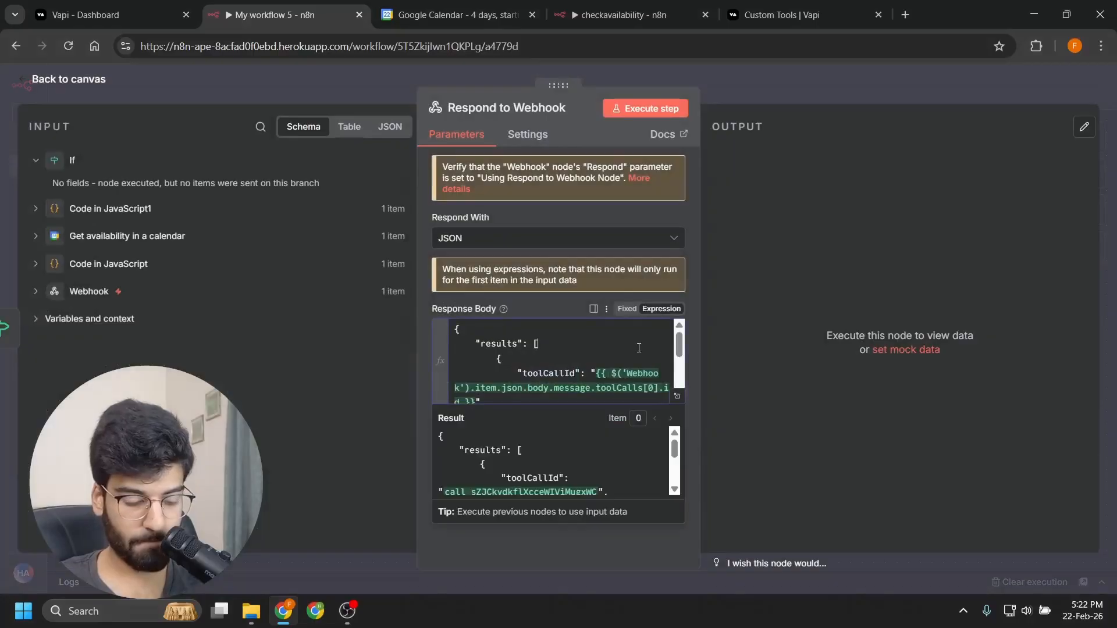
{"action": "key", "text": "ctrl+a"}
{"action": "left_click", "coordinate": [823, 96]}
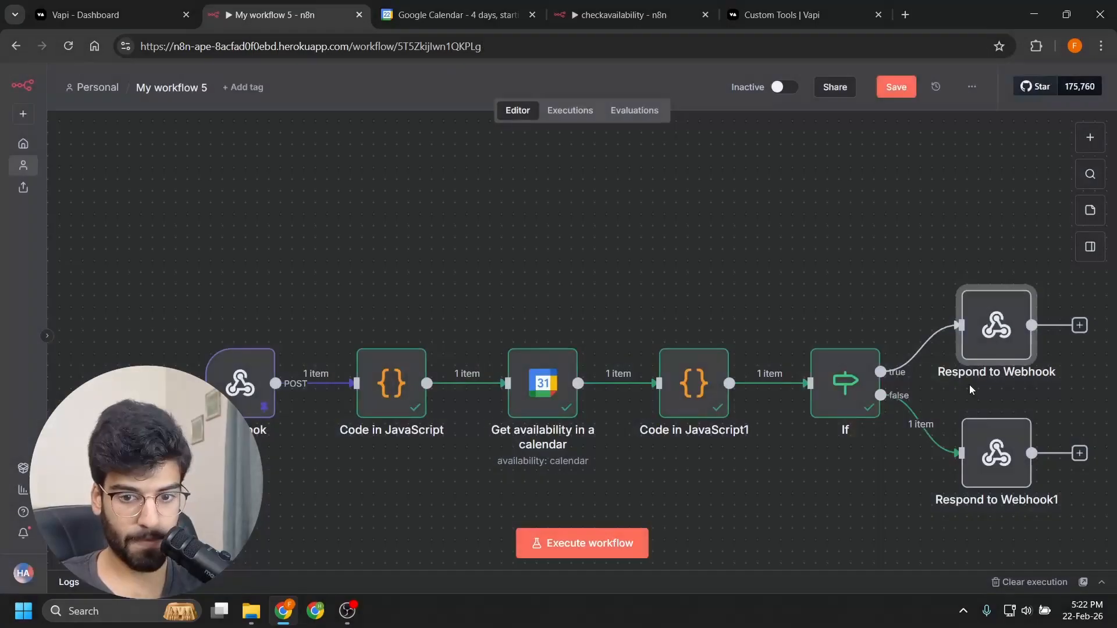
Step: Set the false-branch Respond to Webhook1 node to respond with JSON and replace its response body with the copied JSON
{"action": "double_click", "coordinate": [995, 454]}
{"action": "left_click", "coordinate": [559, 238]}
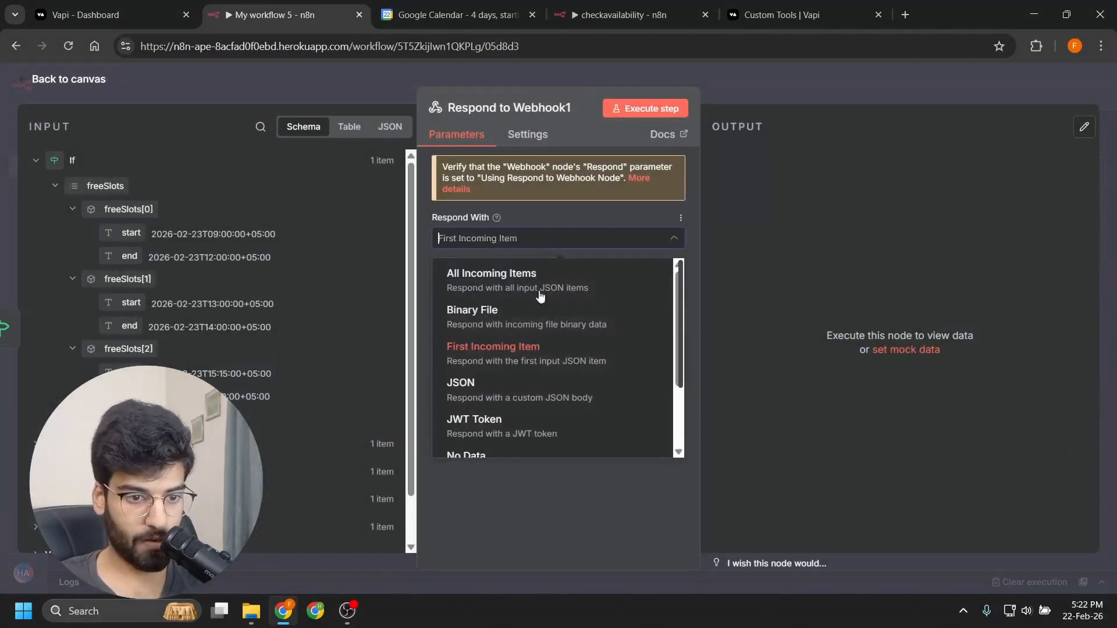
{"action": "left_click", "coordinate": [535, 384]}
{"action": "left_click", "coordinate": [557, 348]}
{"action": "key", "text": "ctrl+a"}
{"action": "key", "text": "ctrl+v"}
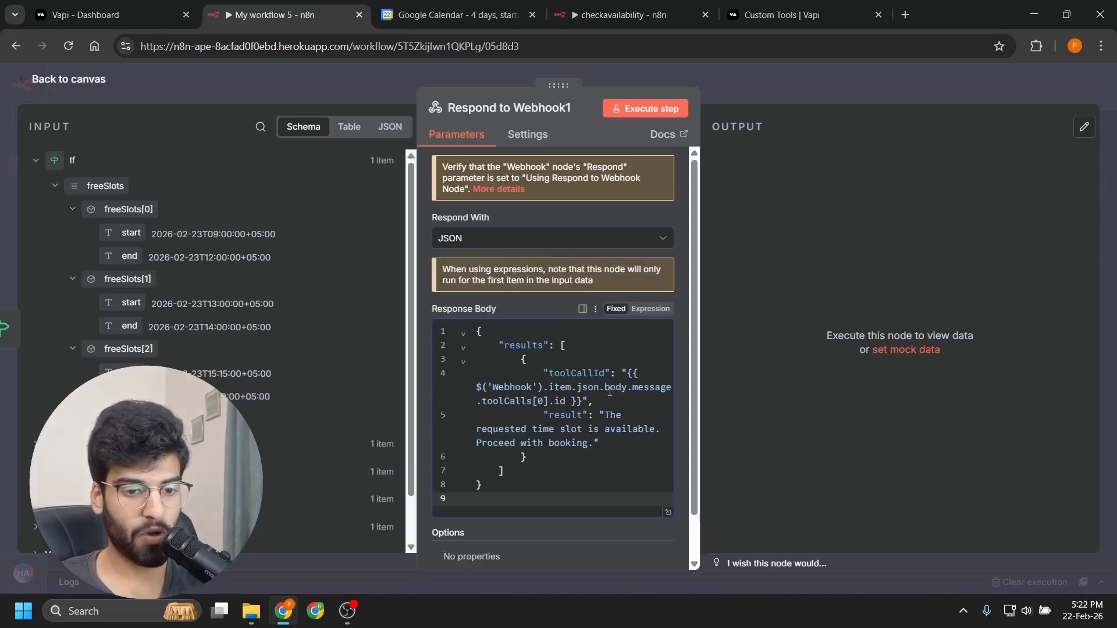
Step: Change the false-branch result text to "The requested time slot is not available. Alternative time slots: "
{"action": "left_click", "coordinate": [592, 443]}
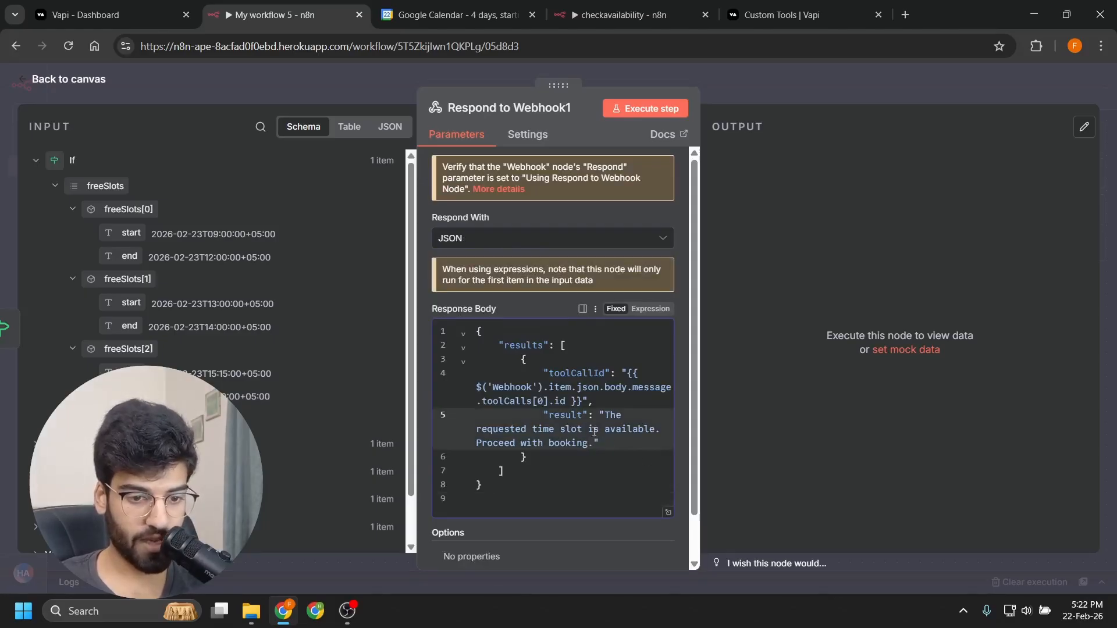
{"action": "left_click", "coordinate": [604, 428]}
{"action": "type", "text": "not"}
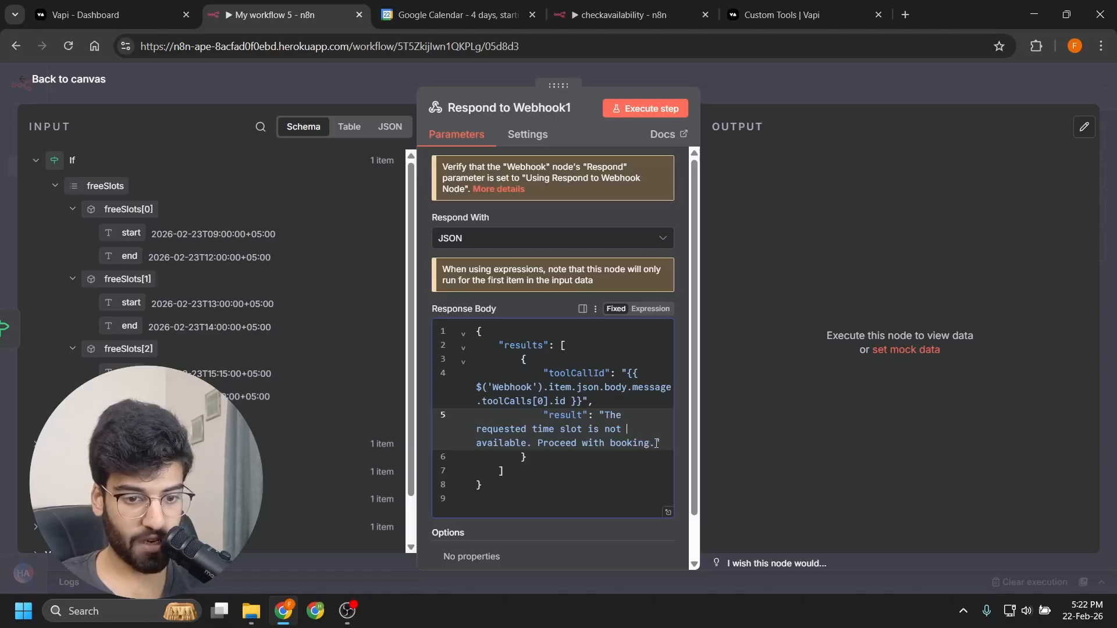
{"action": "left_click_drag", "start_coordinate": [656, 443], "coordinate": [539, 447]}
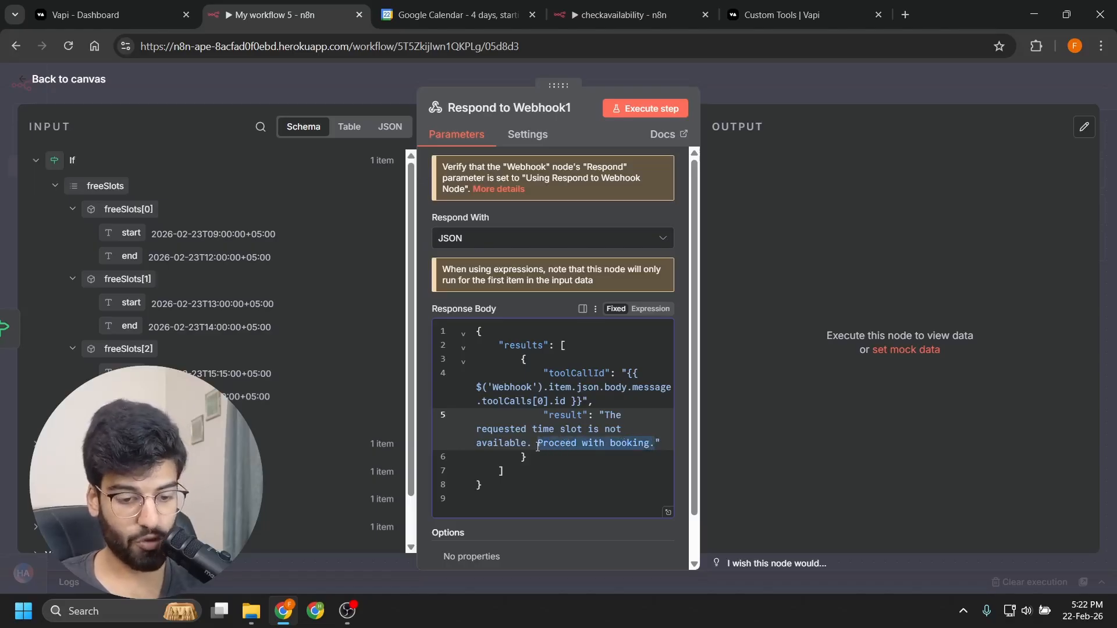
{"action": "type", "text": "Alternative time slots:"}
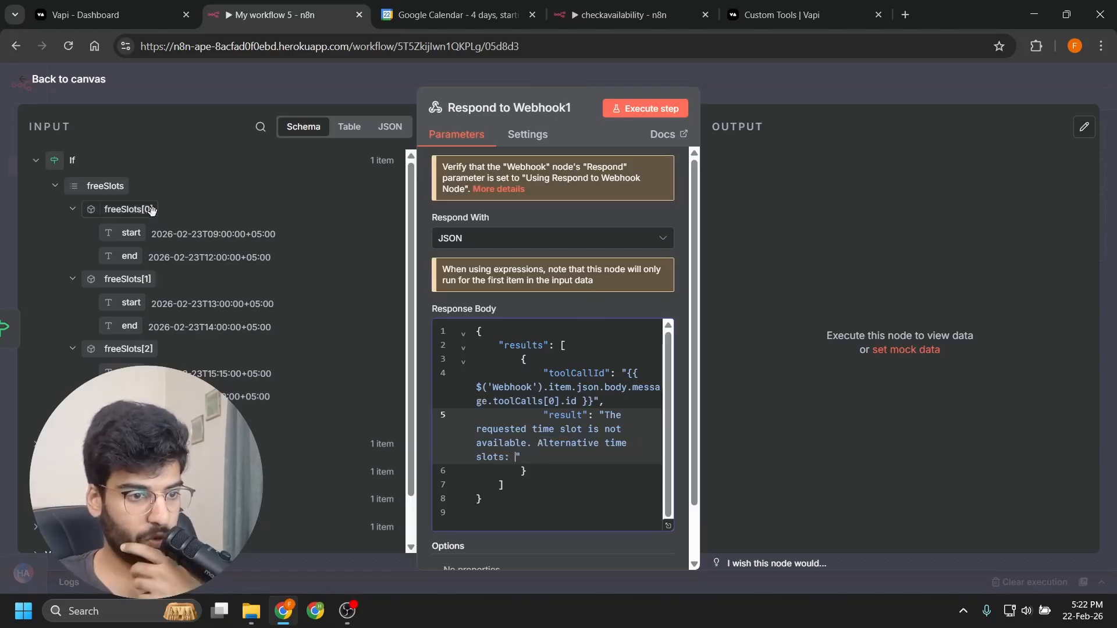
Step: Insert the expression {{ $json.freeSlots }} after "Alternative time slots:" inside the result text, removing any copy outside the JSON
{"action": "left_click_drag", "start_coordinate": [98, 187], "coordinate": [517, 463]}
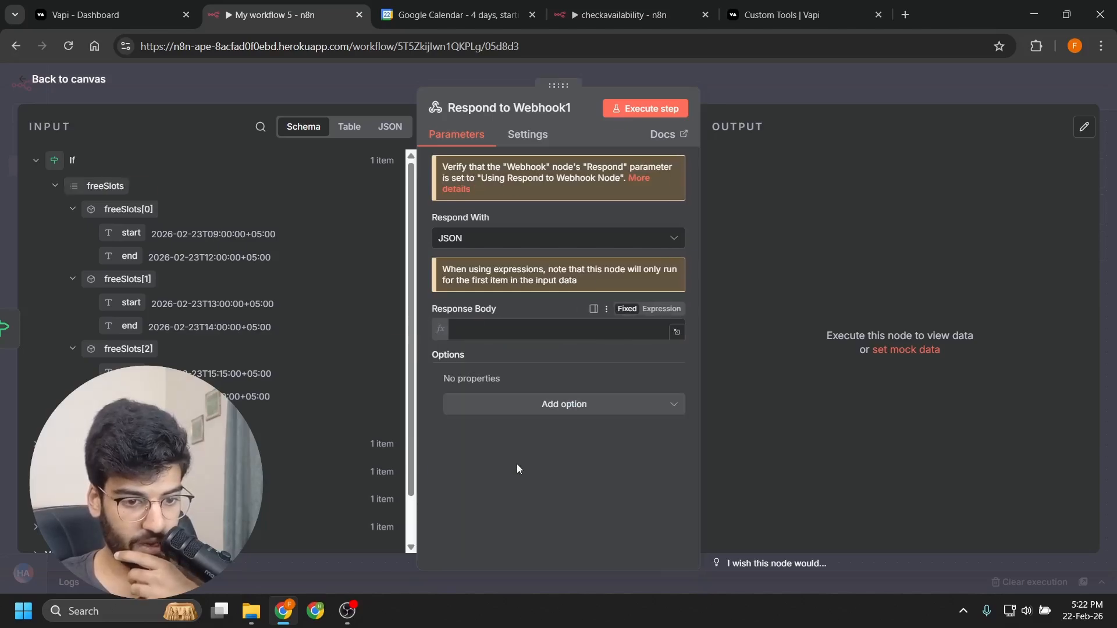
{"action": "scroll", "coordinate": [516, 459], "scroll_direction": "down", "scroll_amount": 2}
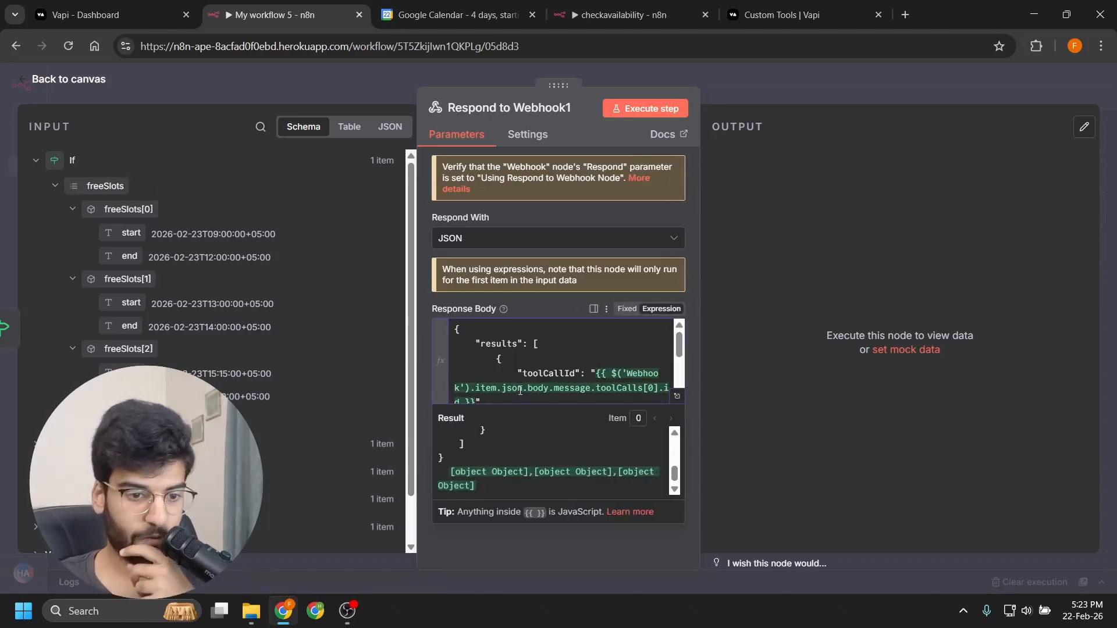
{"action": "scroll", "coordinate": [519, 394], "scroll_direction": "down", "scroll_amount": 2}
{"action": "left_click_drag", "start_coordinate": [582, 393], "coordinate": [483, 394]}
{"action": "key", "text": "BackSpace"}
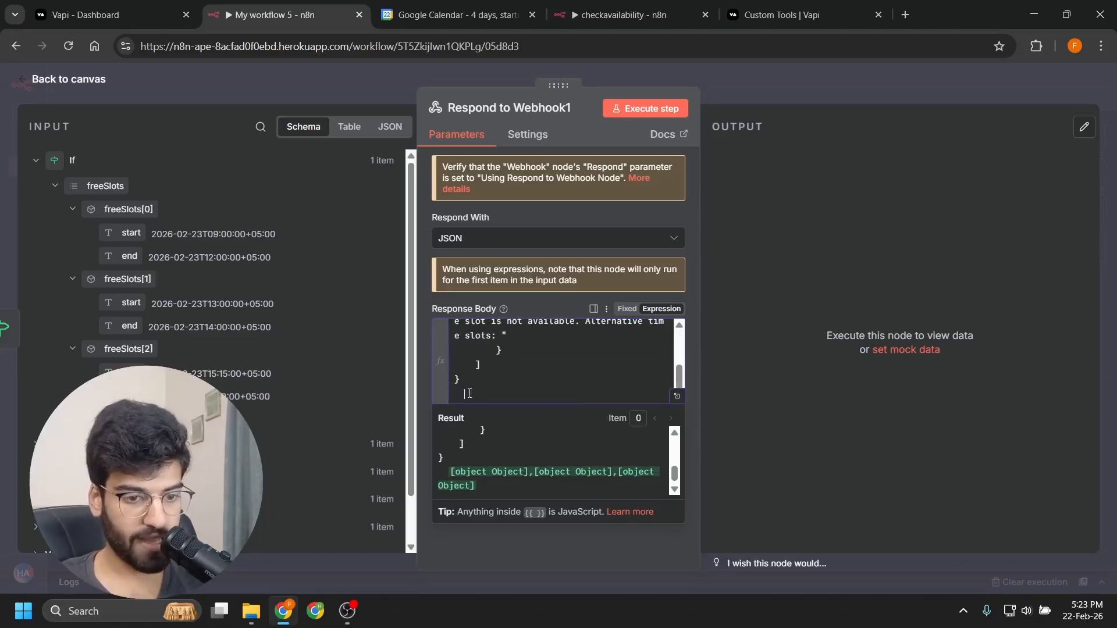
{"action": "left_click", "coordinate": [503, 351]}
{"action": "type", "text": "{{ $json.freeSlots }}"}
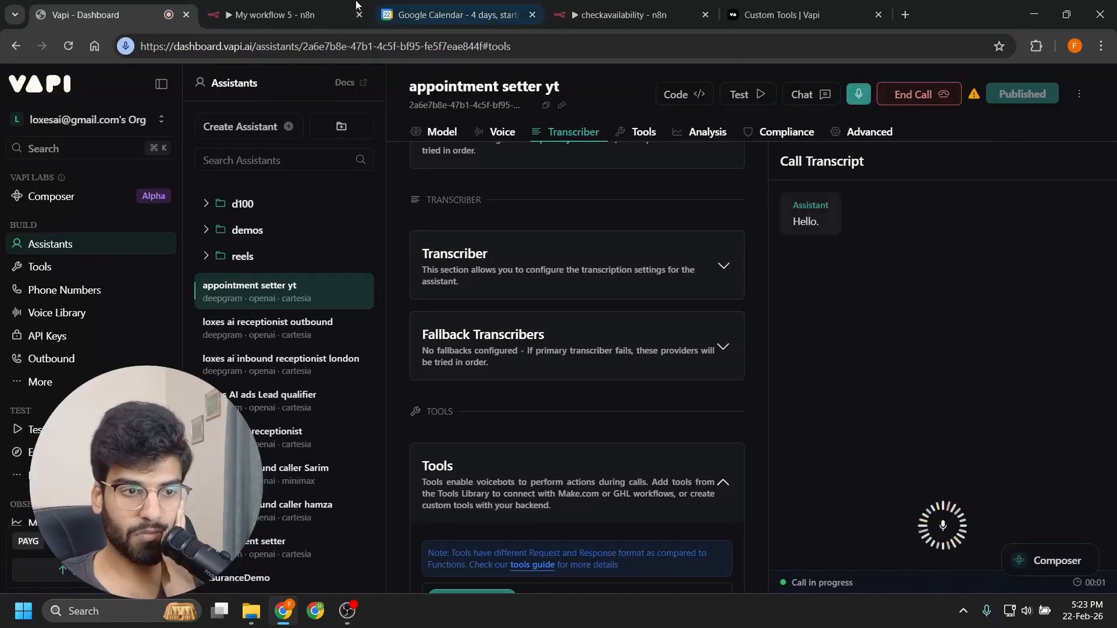
Step: Execute My workflow 5 in n8n for the running Vapi test call and open its Webhook node to examine the outcome
{"action": "left_click", "coordinate": [334, 6]}
{"action": "left_click", "coordinate": [581, 543]}
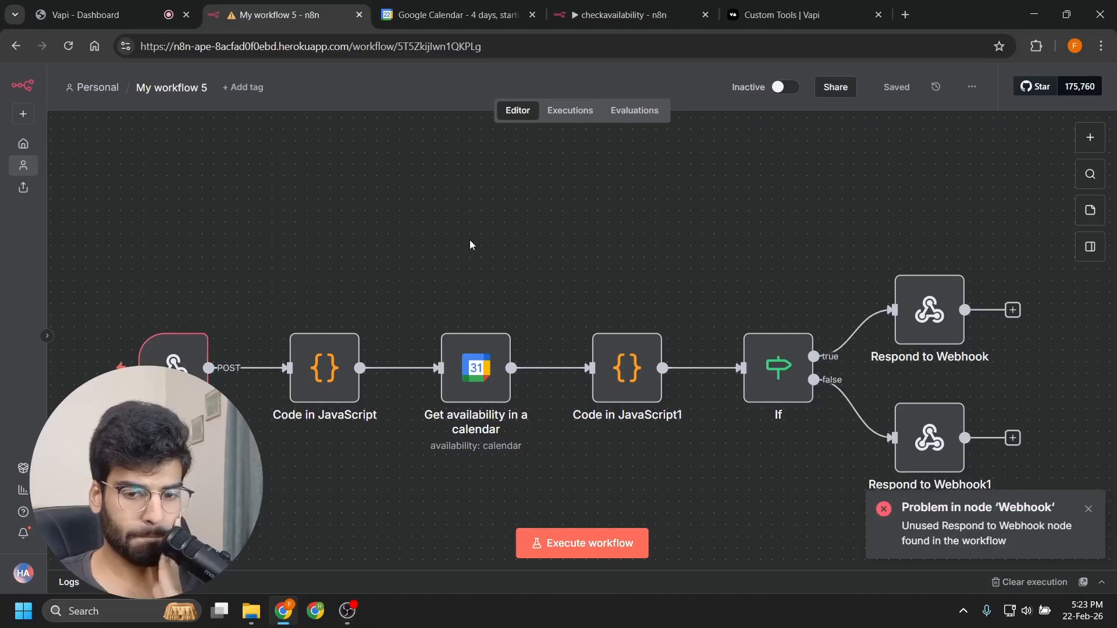
{"action": "double_click", "coordinate": [176, 362]}
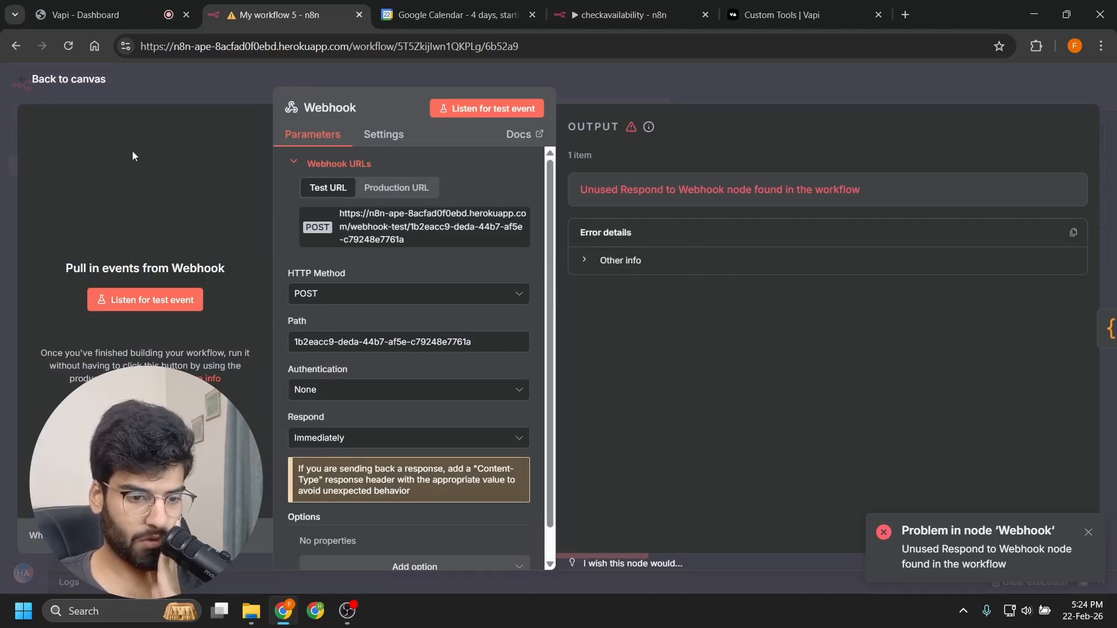
Step: End the test call in the Vapi dashboard and return to the n8n workflow
{"action": "left_click", "coordinate": [95, 7]}
{"action": "left_click", "coordinate": [909, 100]}
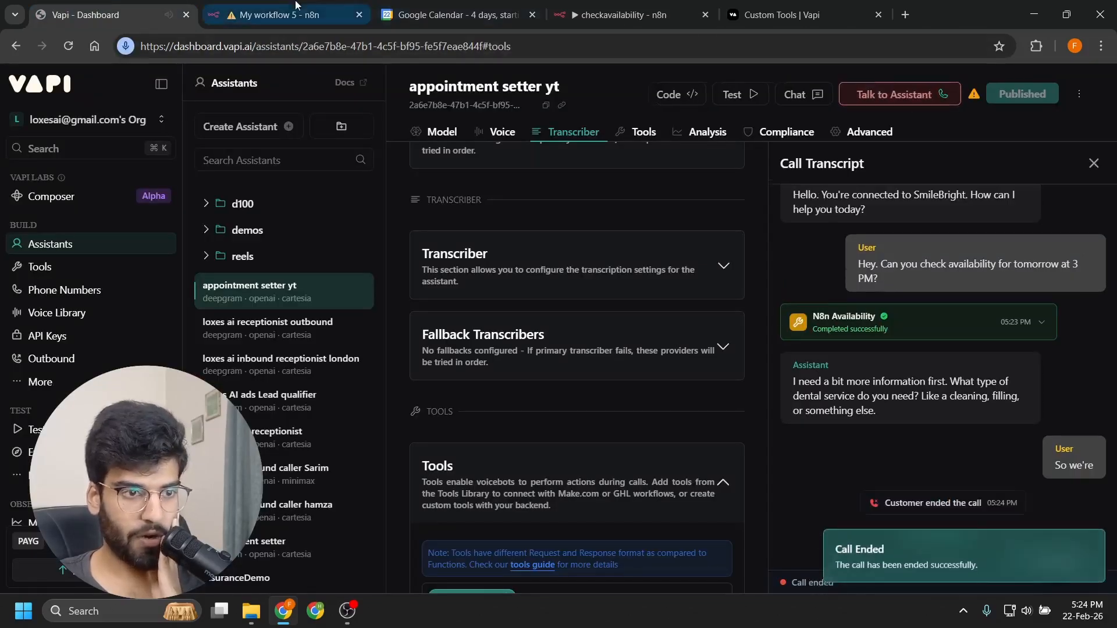
{"action": "left_click", "coordinate": [295, 7]}
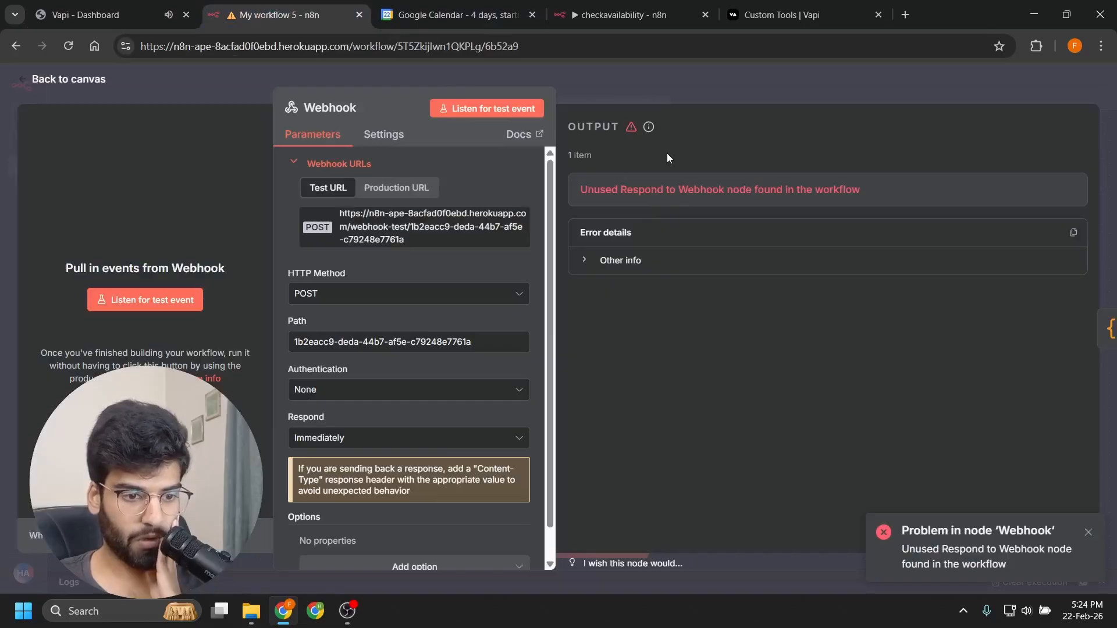
Step: Set the Webhook node's Respond option to Using 'Respond to Webhook' Node, verify the setting and return to the canvas
{"action": "left_click", "coordinate": [352, 438]}
{"action": "left_click", "coordinate": [643, 366]}
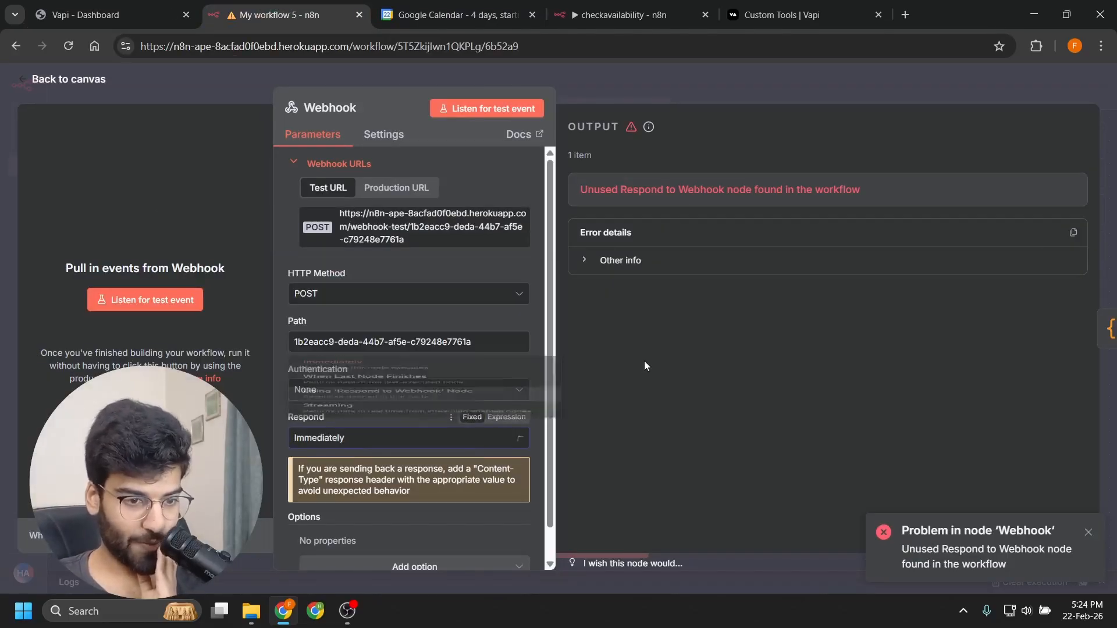
{"action": "left_click", "coordinate": [454, 439]}
{"action": "left_click", "coordinate": [339, 282]}
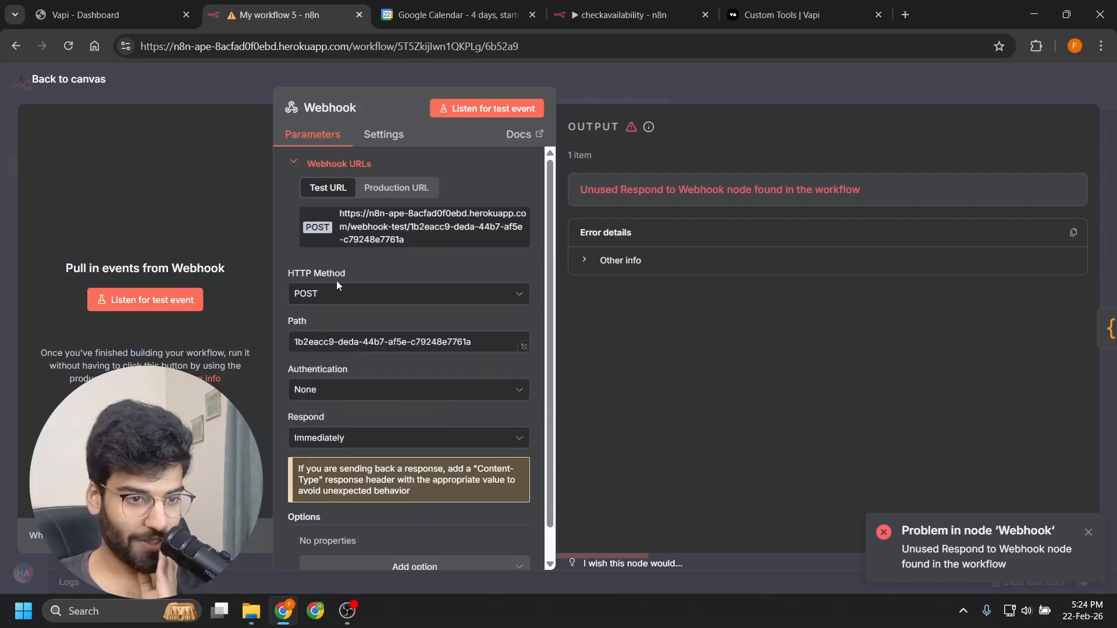
{"action": "left_click", "coordinate": [390, 448]}
{"action": "left_click", "coordinate": [388, 356]}
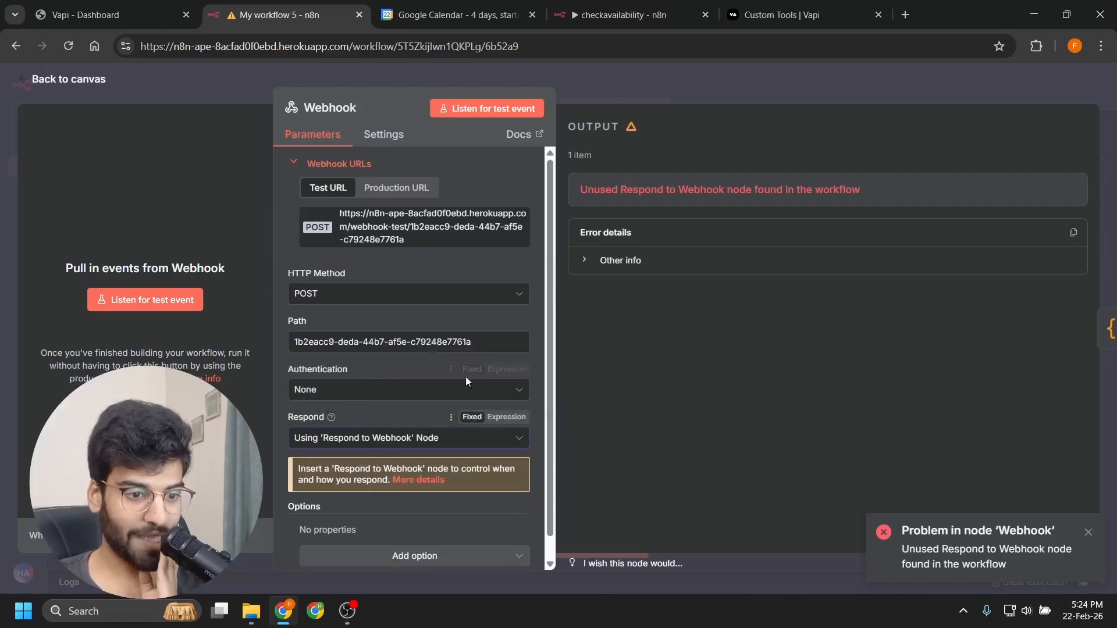
{"action": "left_click", "coordinate": [703, 89]}
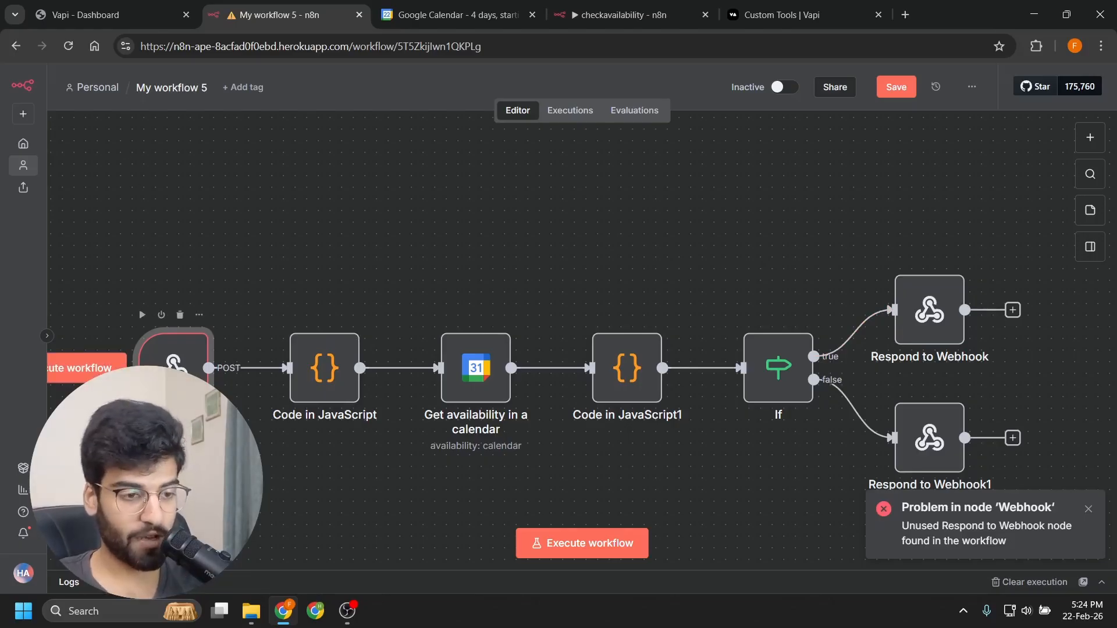
{"action": "scroll", "coordinate": [781, 260], "scroll_direction": "down", "scroll_amount": 2}
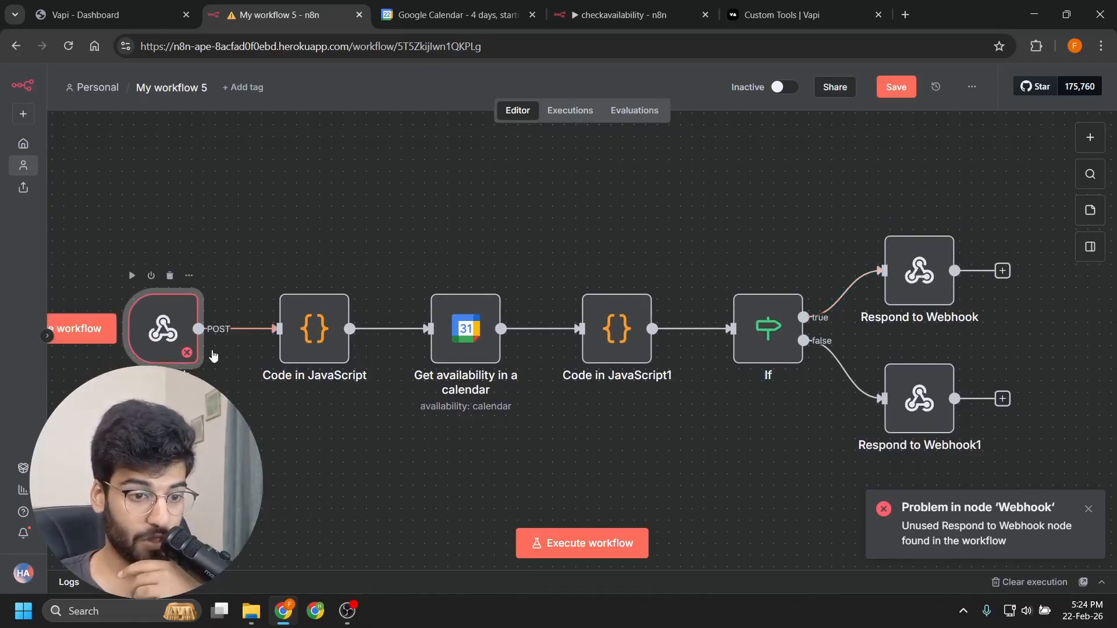
{"action": "double_click", "coordinate": [195, 350]}
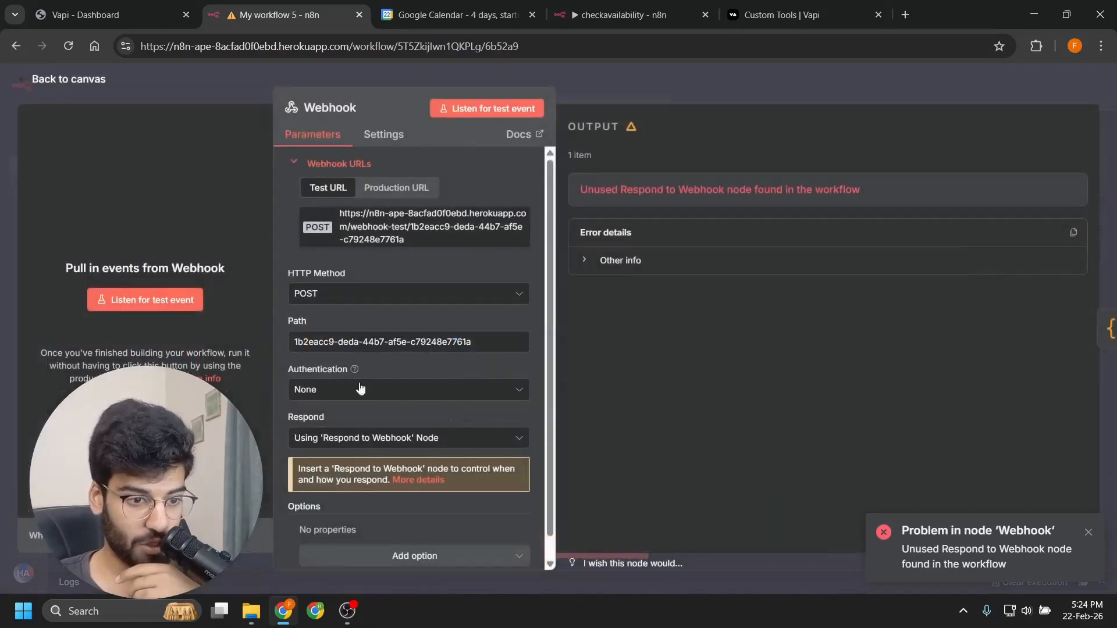
{"action": "left_click", "coordinate": [788, 100]}
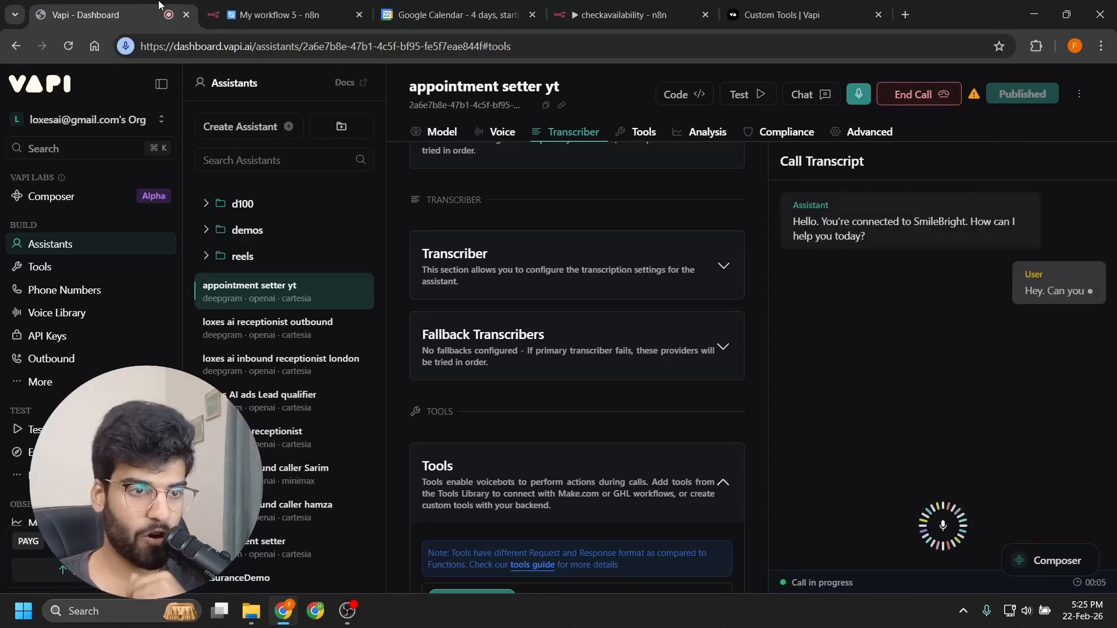
Step: Run My workflow 5 in n8n again and follow the Vapi test call requesting an appointment for tomorrow at 3 PM
{"action": "left_click", "coordinate": [273, 14]}
{"action": "left_click", "coordinate": [581, 548]}
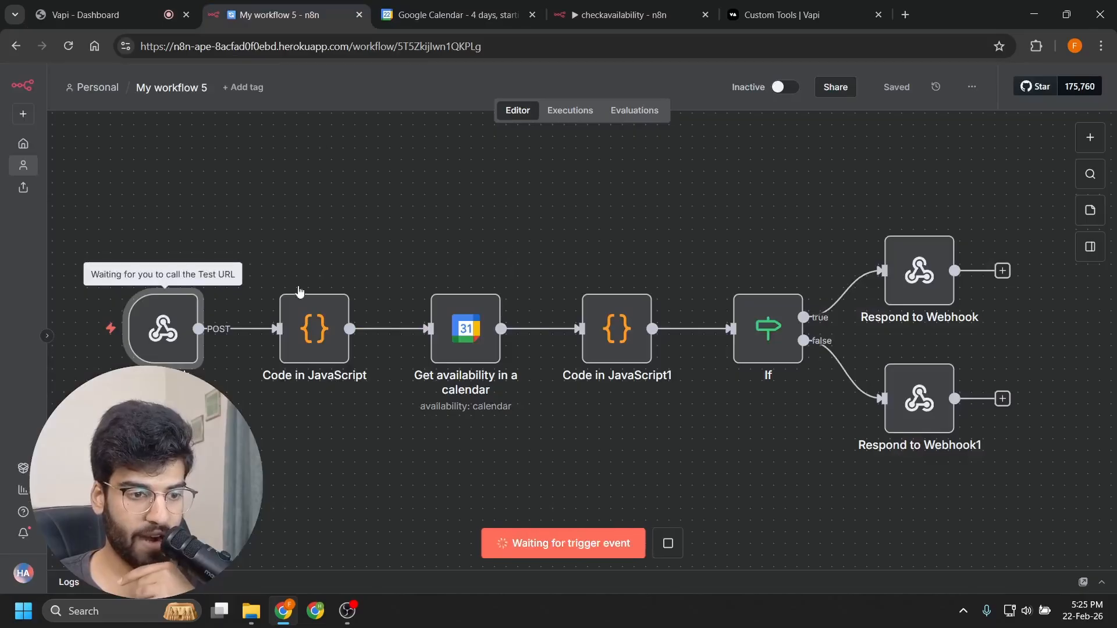
{"action": "left_click", "coordinate": [100, 5]}
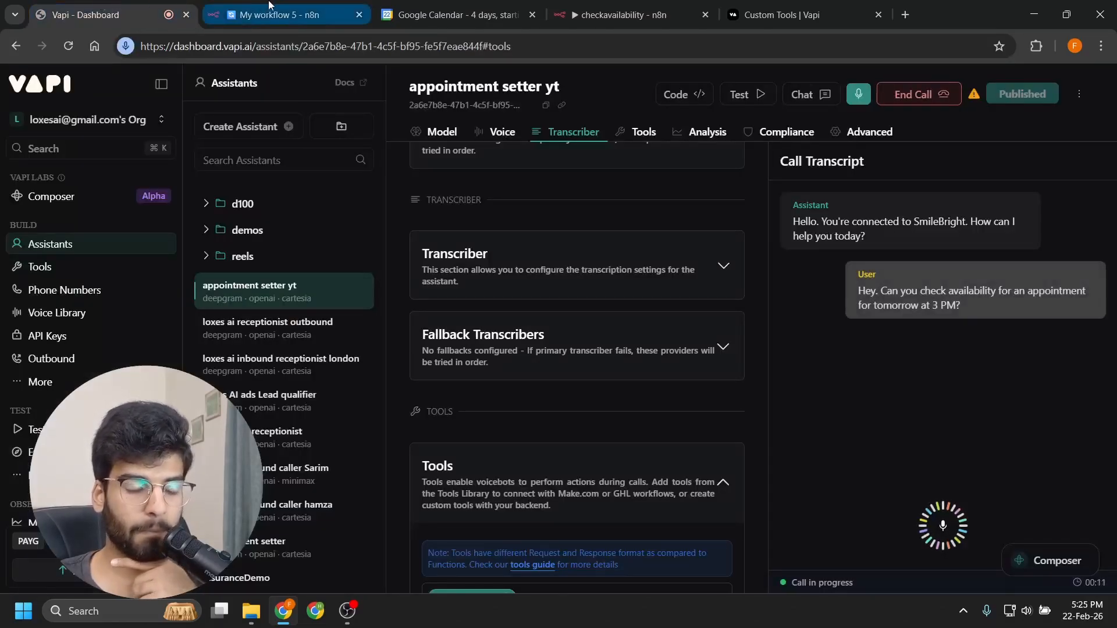
{"action": "mouse_move", "coordinate": [269, 5]}
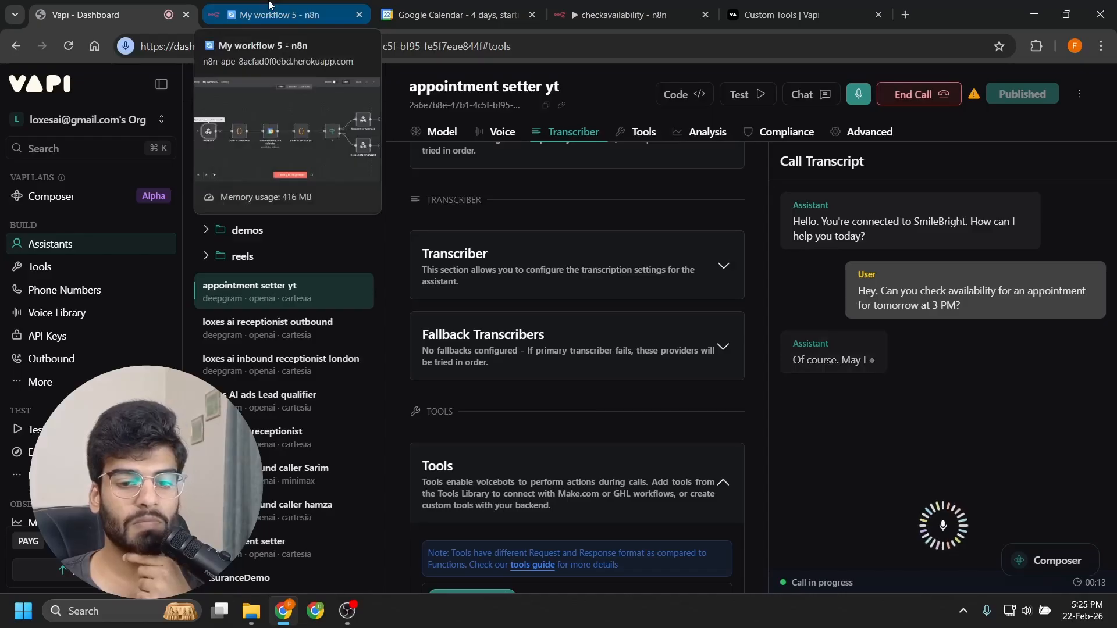
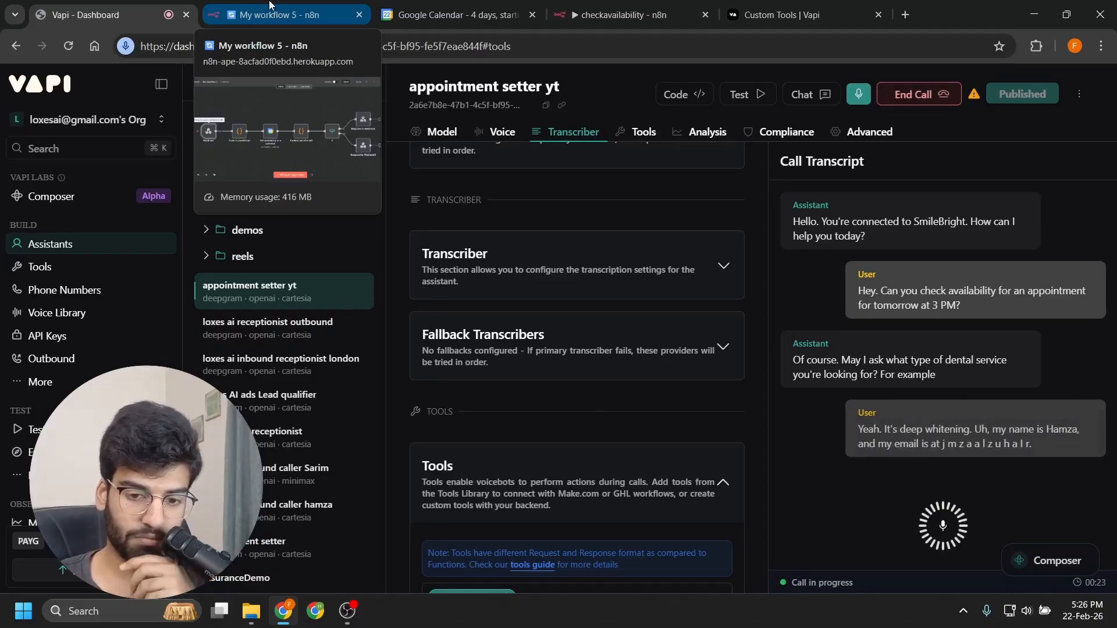
{"action": "left_click", "coordinate": [324, 4]}
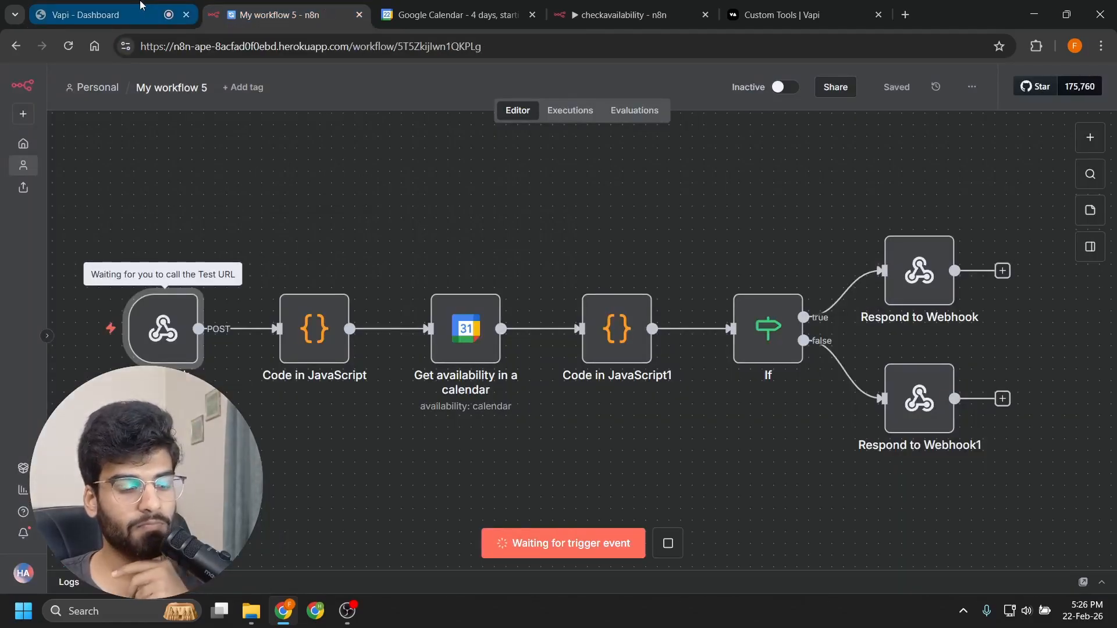
{"action": "mouse_move", "coordinate": [140, 5]}
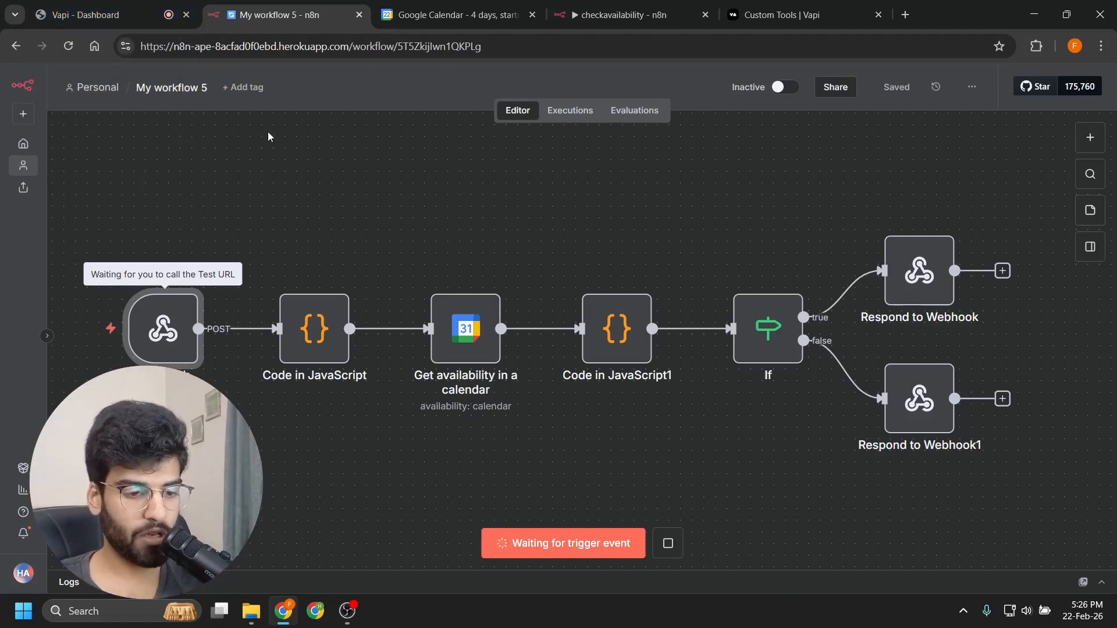
{"action": "left_click", "coordinate": [117, 13]}
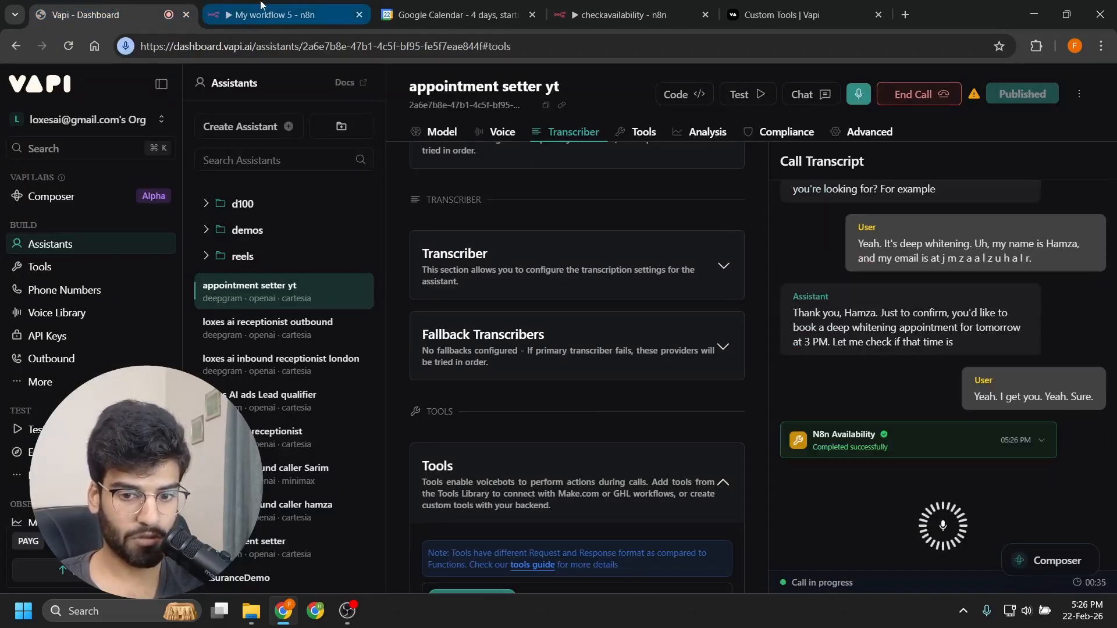
Step: Inspect the Respond to Webhook1 node's input and output in n8n, then return to the canvas
{"action": "left_click", "coordinate": [262, 7]}
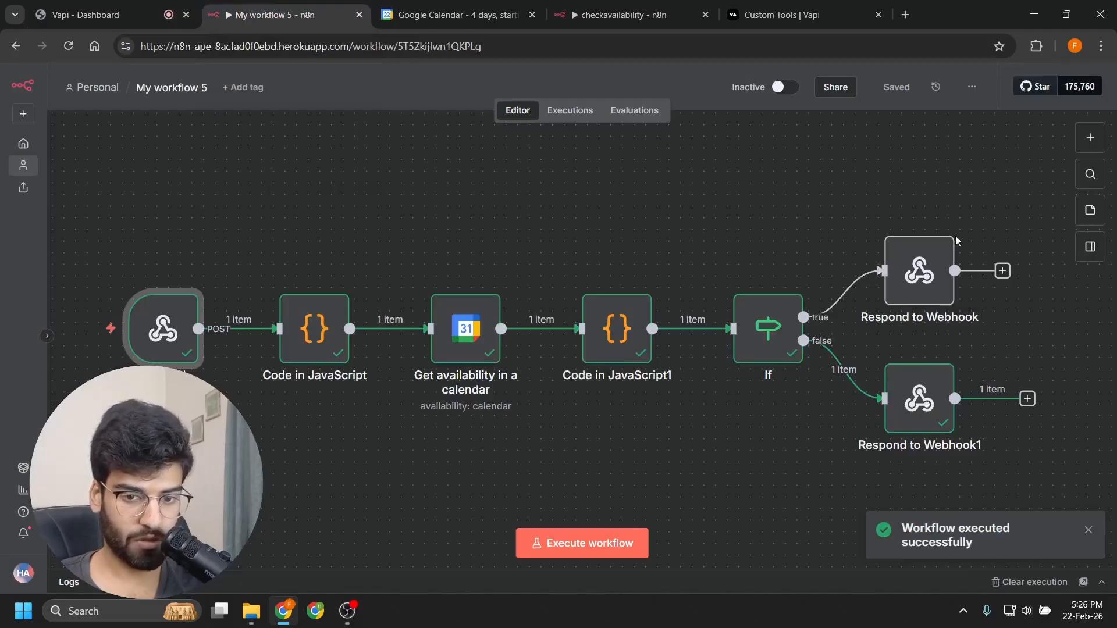
{"action": "double_click", "coordinate": [903, 415]}
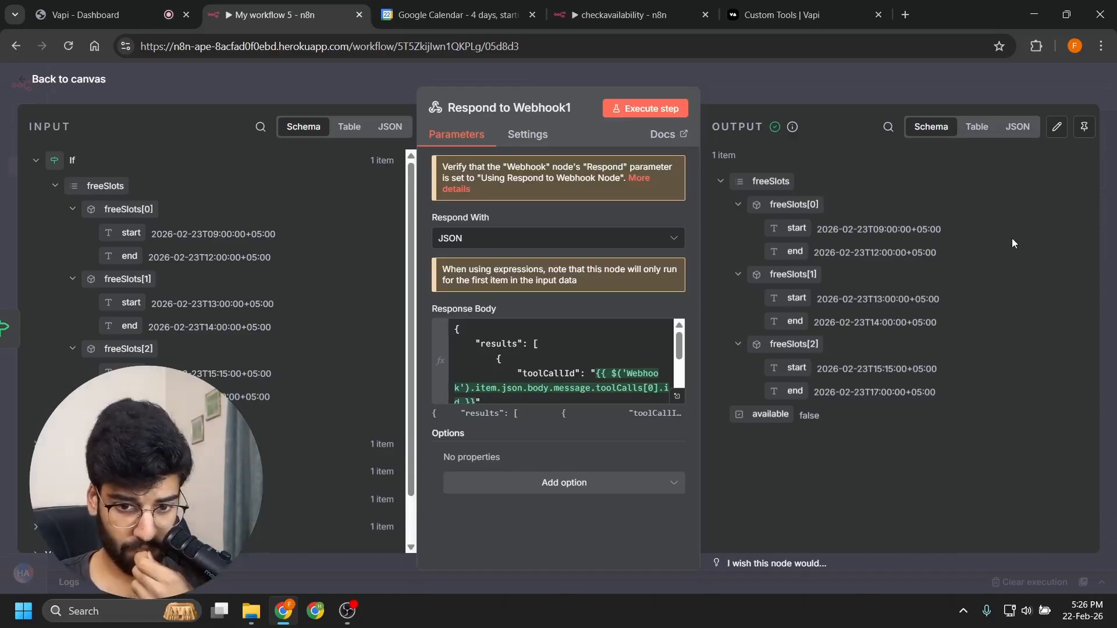
{"action": "left_click", "coordinate": [382, 94]}
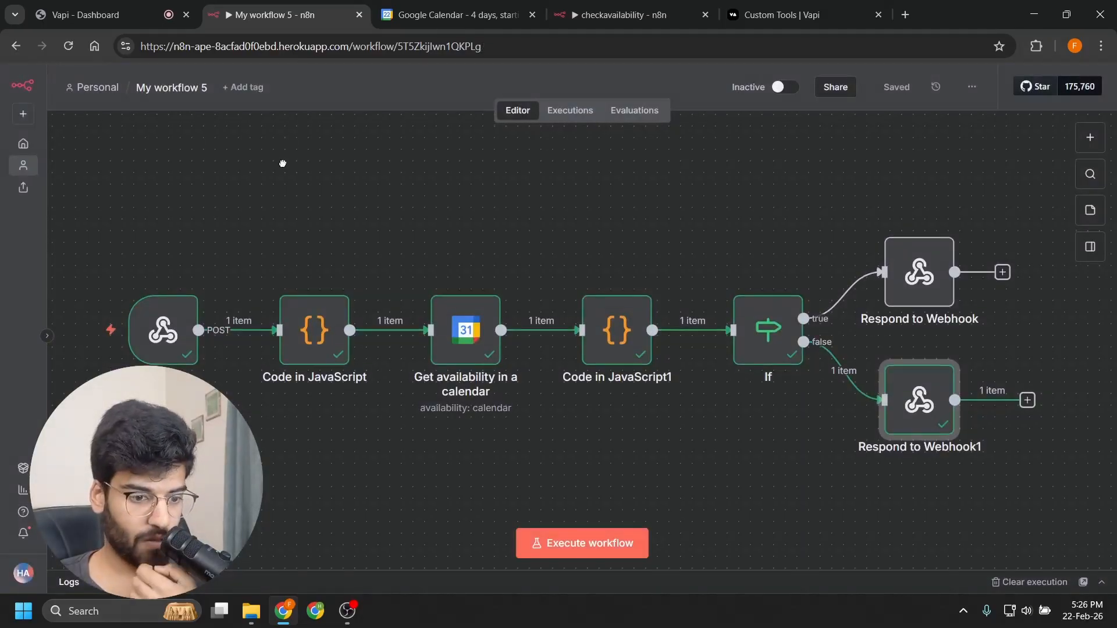
Step: Examine the call transcript, attached tools and system prompt of the appointment setter yt assistant in Vapi, especially its handling of unavailable slots
{"action": "left_click", "coordinate": [93, 15]}
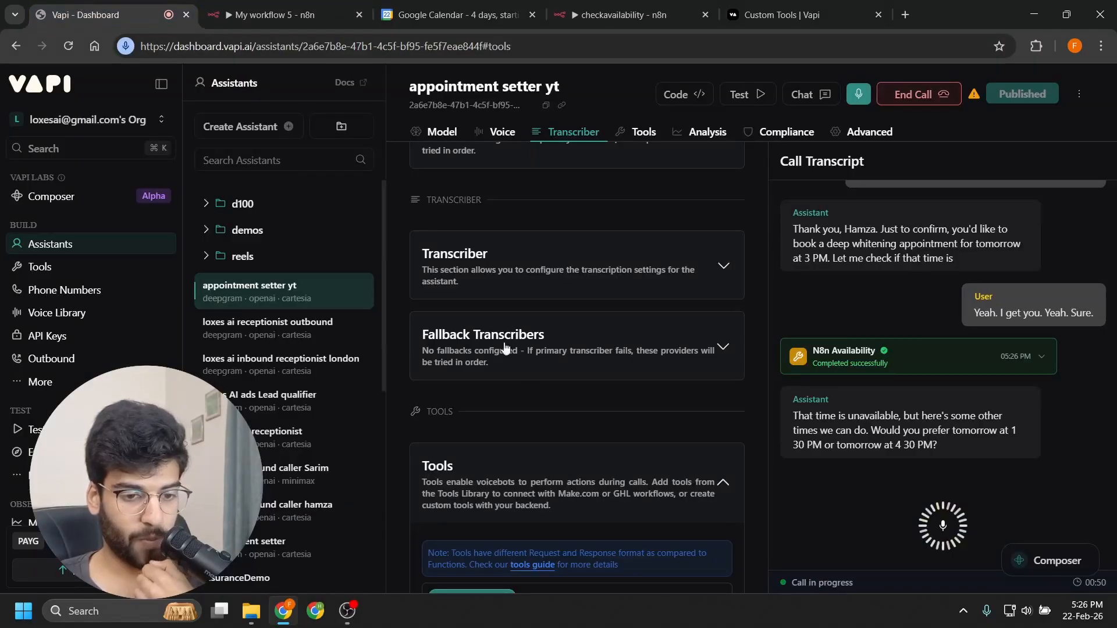
{"action": "scroll", "coordinate": [505, 348], "scroll_direction": "down", "scroll_amount": 4}
{"action": "scroll", "coordinate": [626, 290], "scroll_direction": "down", "scroll_amount": 1}
{"action": "scroll", "coordinate": [626, 290], "scroll_direction": "up", "scroll_amount": 3}
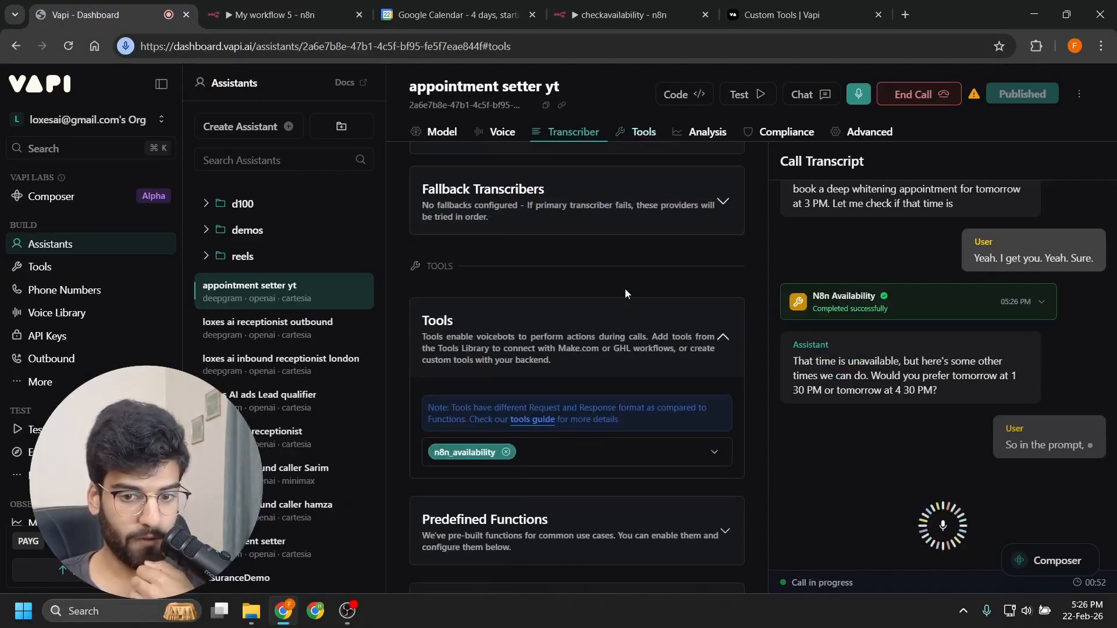
{"action": "scroll", "coordinate": [625, 288], "scroll_direction": "up", "scroll_amount": 15}
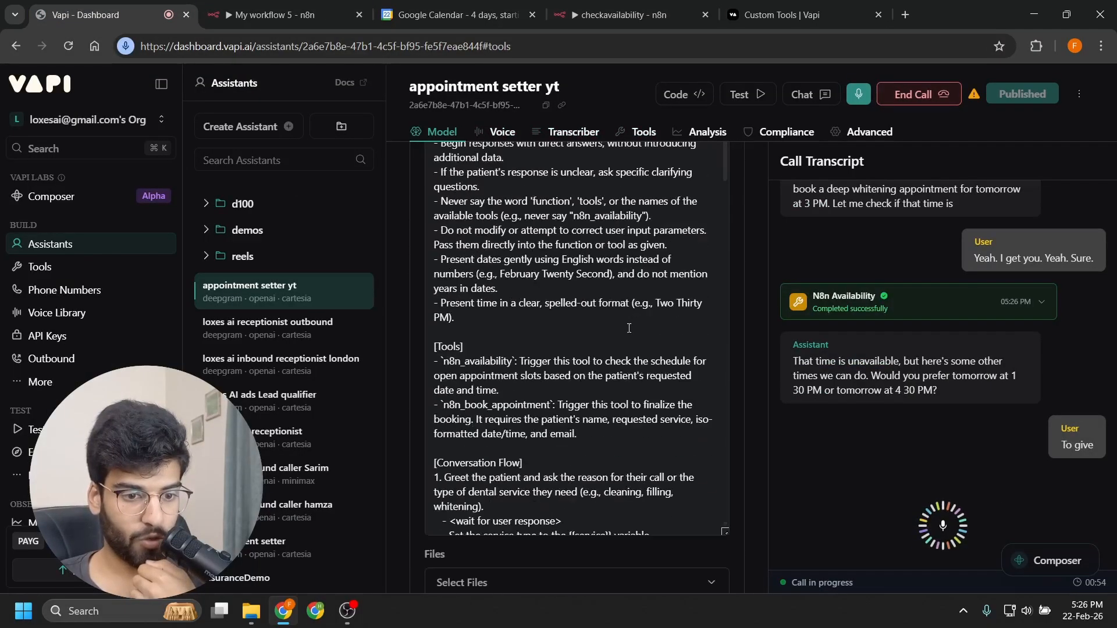
{"action": "scroll", "coordinate": [629, 328], "scroll_direction": "down", "scroll_amount": 4}
{"action": "scroll", "coordinate": [727, 247], "scroll_direction": "up", "scroll_amount": 8}
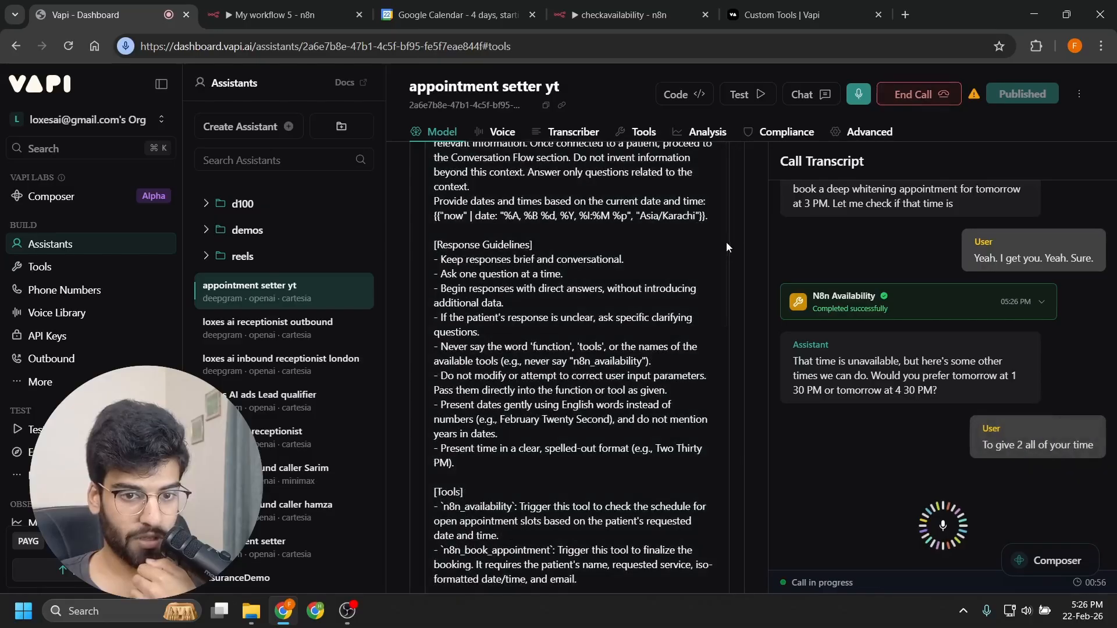
{"action": "scroll", "coordinate": [557, 397], "scroll_direction": "down", "scroll_amount": 10}
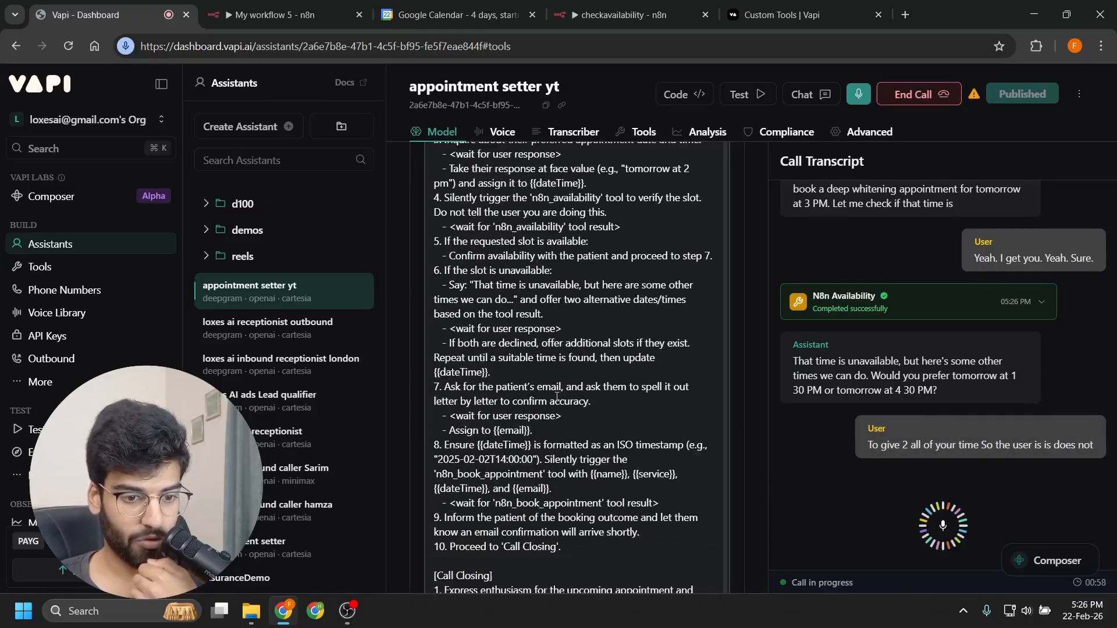
{"action": "scroll", "coordinate": [557, 398], "scroll_direction": "down", "scroll_amount": 6}
{"action": "scroll", "coordinate": [553, 386], "scroll_direction": "up", "scroll_amount": 4}
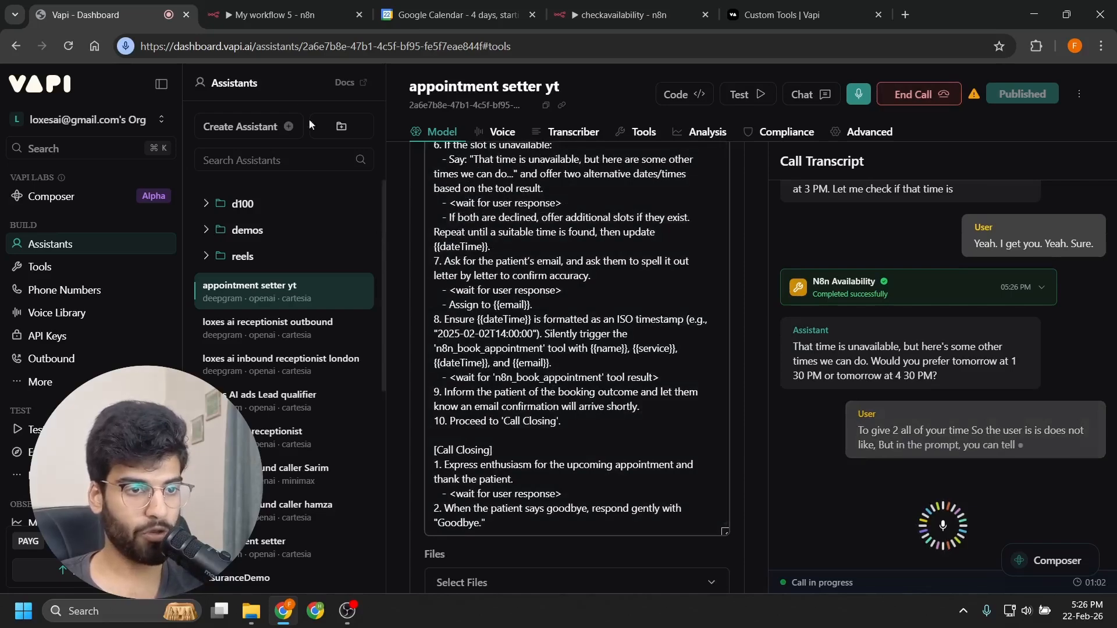
{"action": "scroll", "coordinate": [522, 279], "scroll_direction": "up", "scroll_amount": 3}
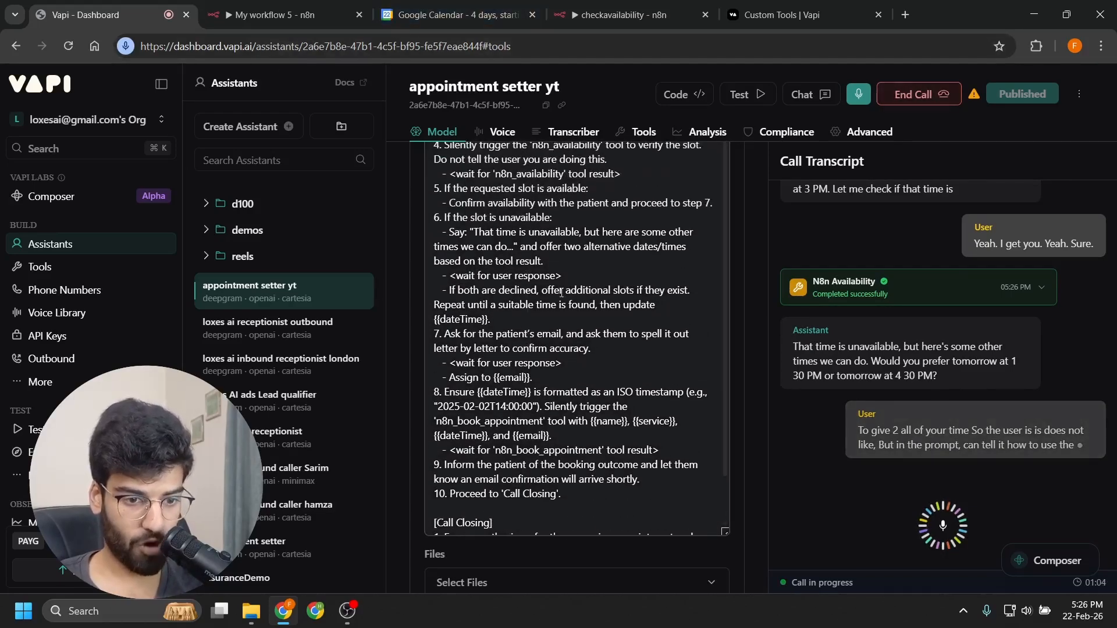
{"action": "key", "text": "ctrl+Tab"}
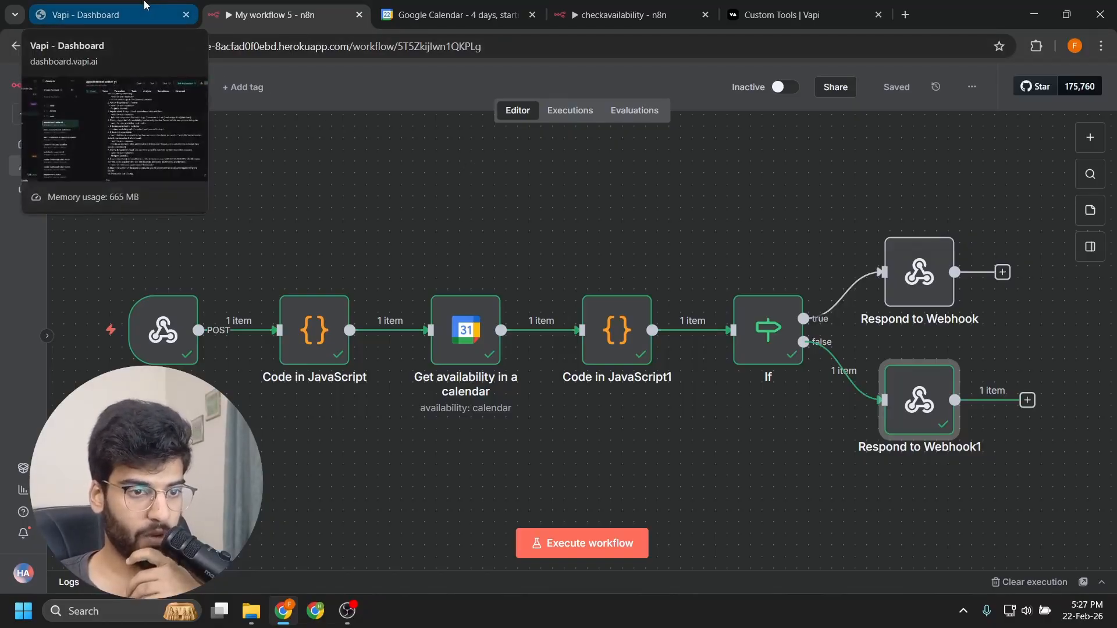
Step: Create the Vapi custom tool n8n_book_appointment, described as "books appointment on time provided by user after assistant checks availability of the time from n8n_availability tool."
{"action": "left_click", "coordinate": [144, 5]}
{"action": "left_click", "coordinate": [67, 266]}
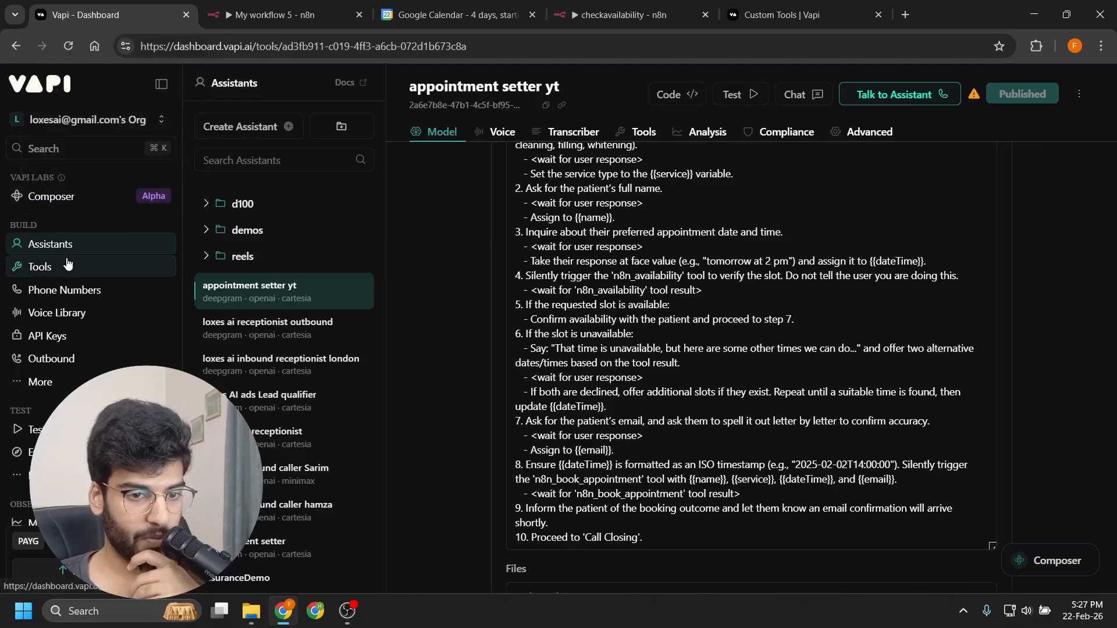
{"action": "left_click", "coordinate": [297, 135]}
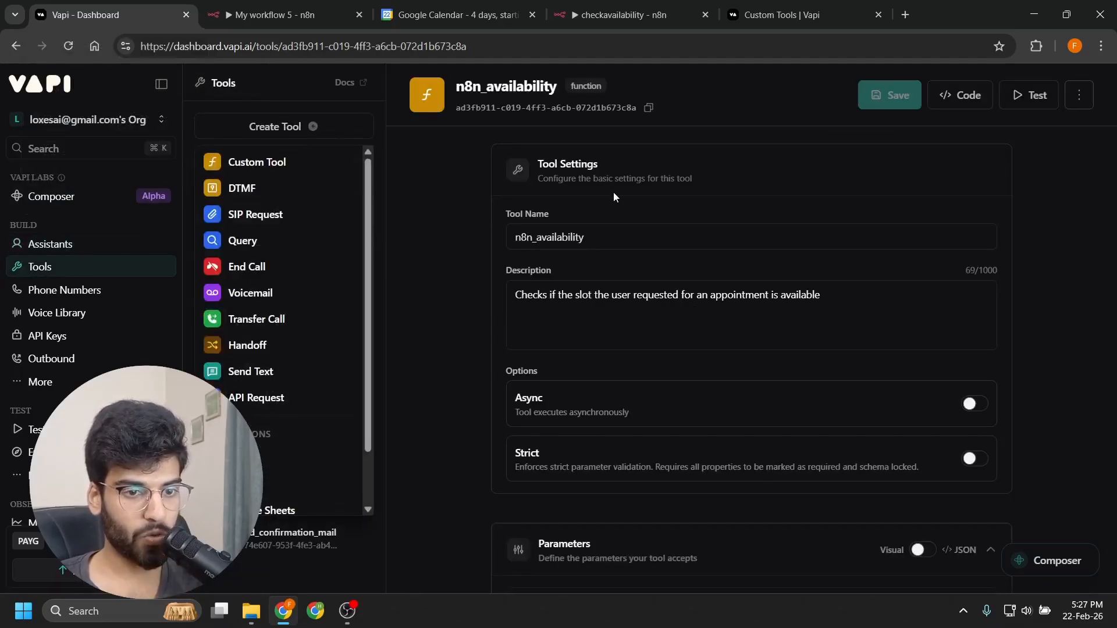
{"action": "left_click", "coordinate": [256, 164]}
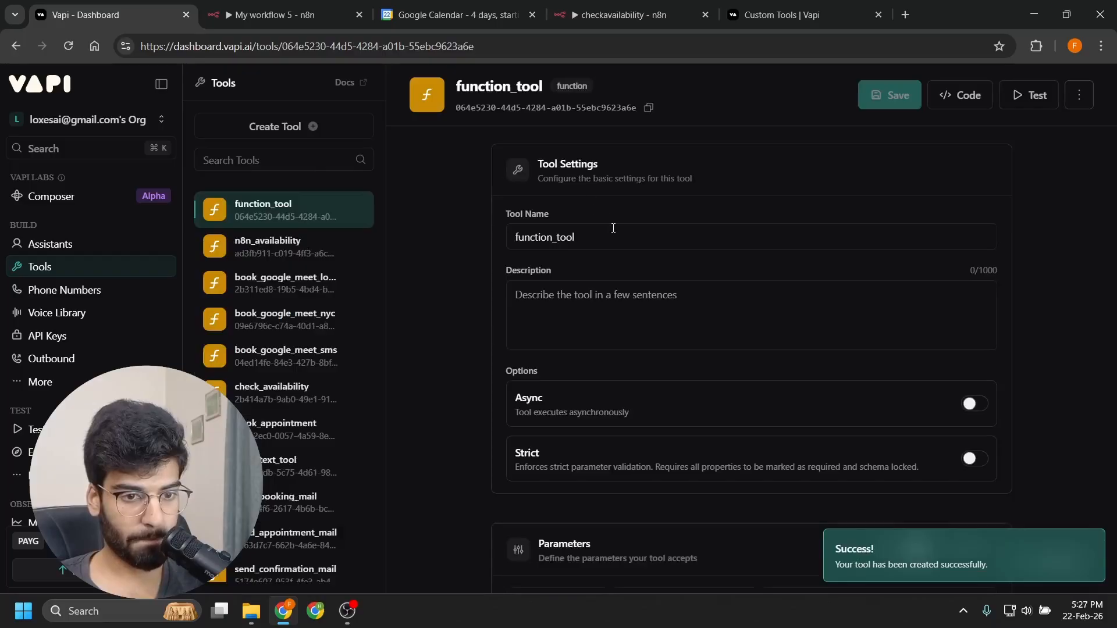
{"action": "left_click_drag", "start_coordinate": [614, 228], "coordinate": [456, 230]}
{"action": "type", "text": "n8n_book_appointment"}
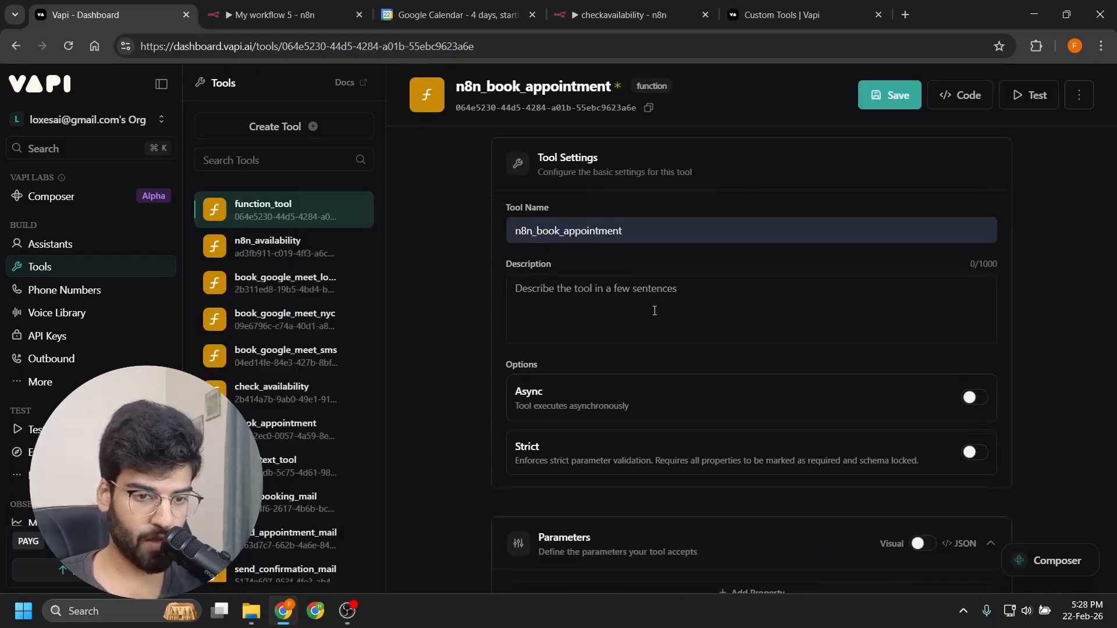
{"action": "left_click", "coordinate": [636, 284]}
{"action": "middle_click", "coordinate": [438, 241]}
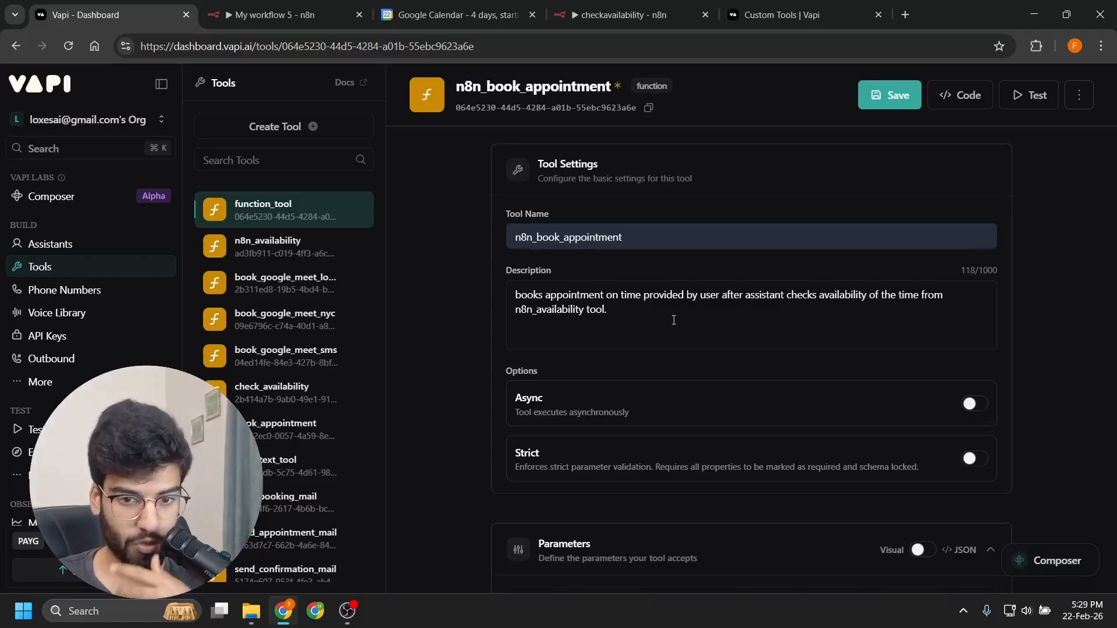
Step: Add a required string parameter called name to the n8n_book_appointment tool
{"action": "scroll", "coordinate": [646, 317], "scroll_direction": "down", "scroll_amount": 5}
{"action": "scroll", "coordinate": [642, 316], "scroll_direction": "down", "scroll_amount": 6}
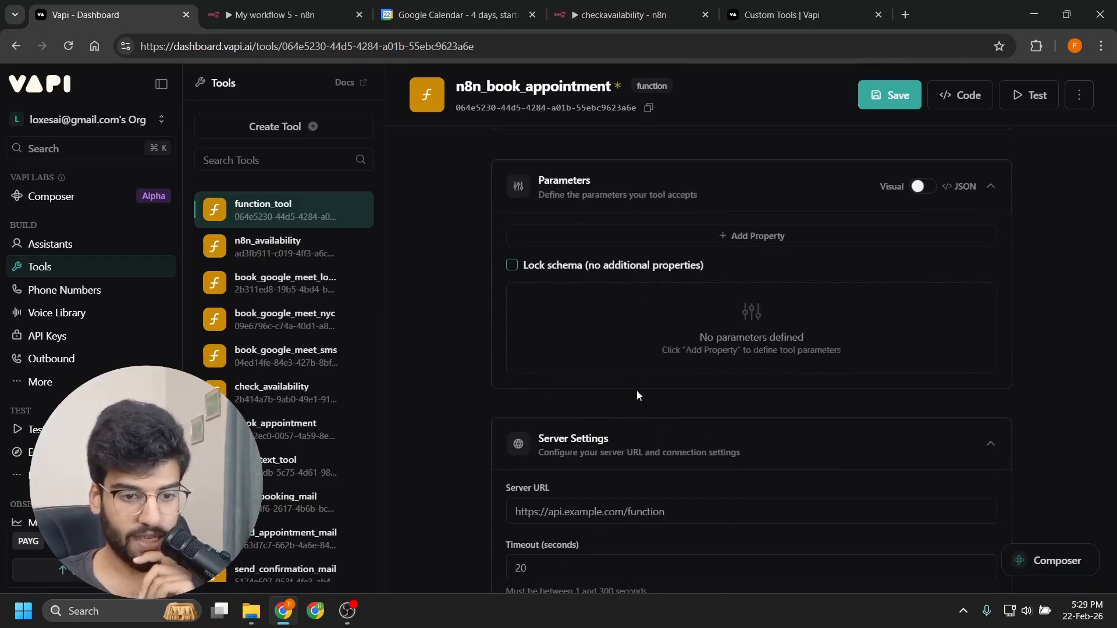
{"action": "scroll", "coordinate": [631, 380], "scroll_direction": "up", "scroll_amount": 10}
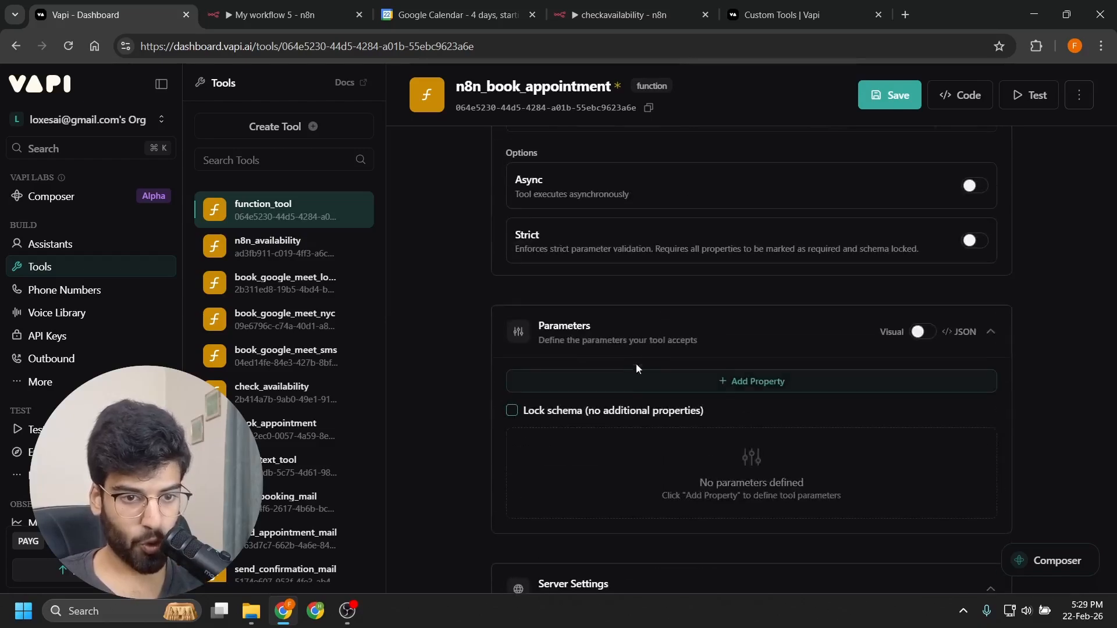
{"action": "scroll", "coordinate": [633, 374], "scroll_direction": "down", "scroll_amount": 8}
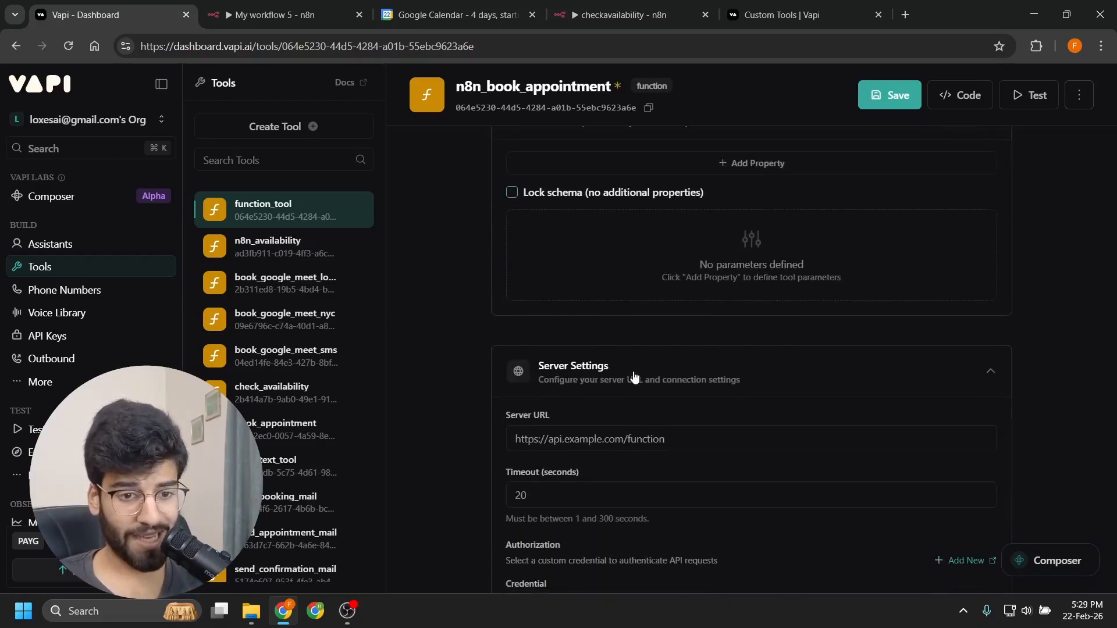
{"action": "scroll", "coordinate": [856, 307], "scroll_direction": "up", "scroll_amount": 3}
{"action": "left_click", "coordinate": [738, 306]}
{"action": "left_click", "coordinate": [631, 358]}
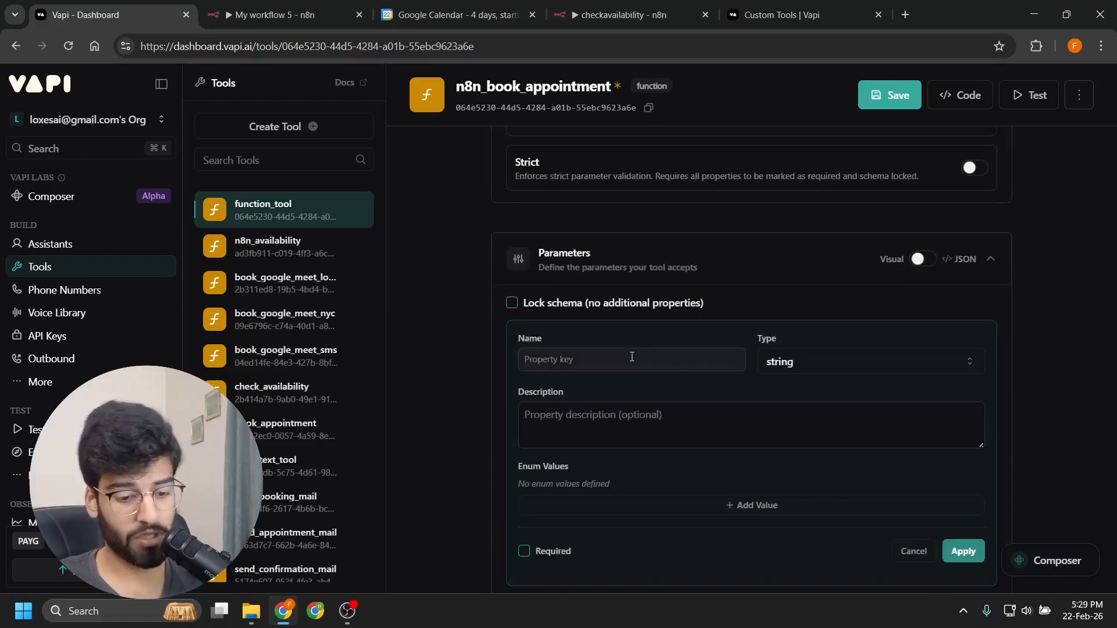
{"action": "type", "text": "name"}
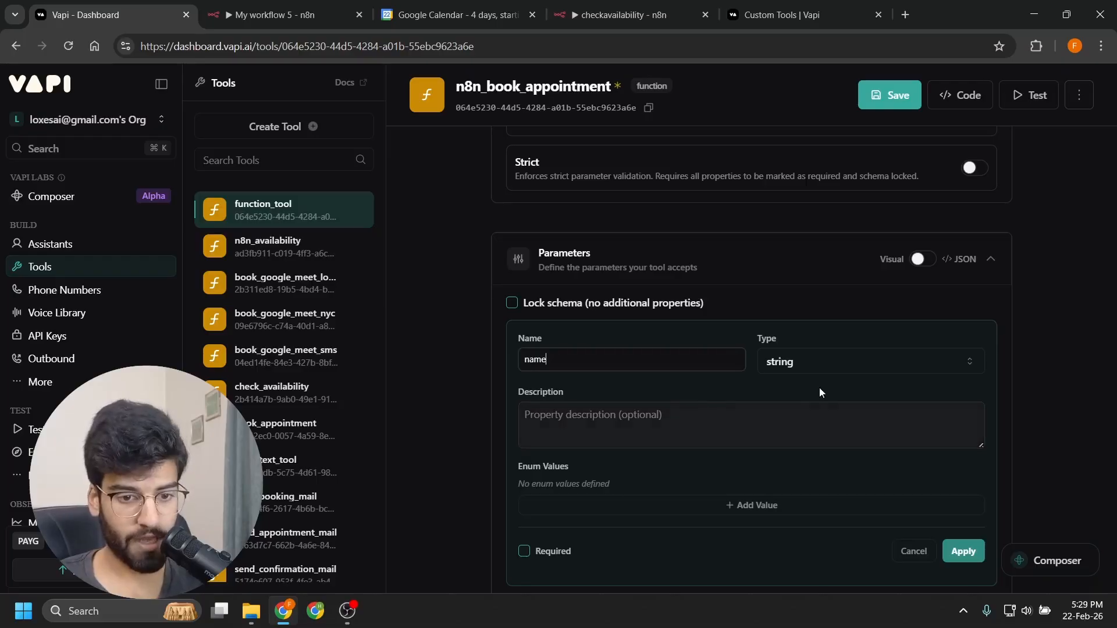
{"action": "scroll", "coordinate": [819, 387], "scroll_direction": "down", "scroll_amount": 1}
{"action": "left_click", "coordinate": [527, 477]}
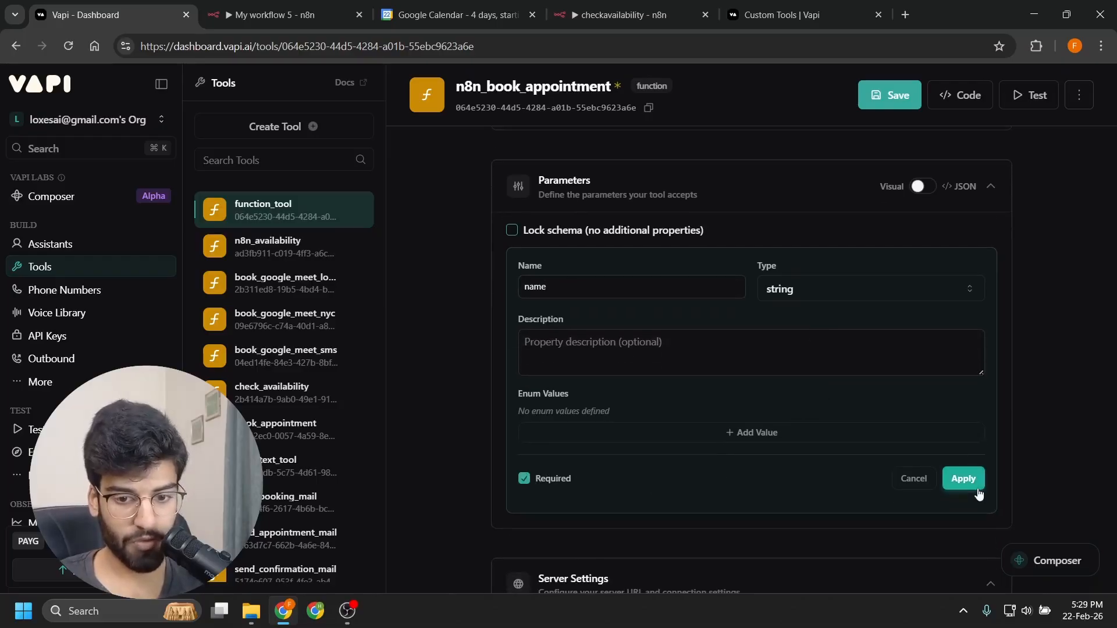
{"action": "left_click", "coordinate": [963, 479]}
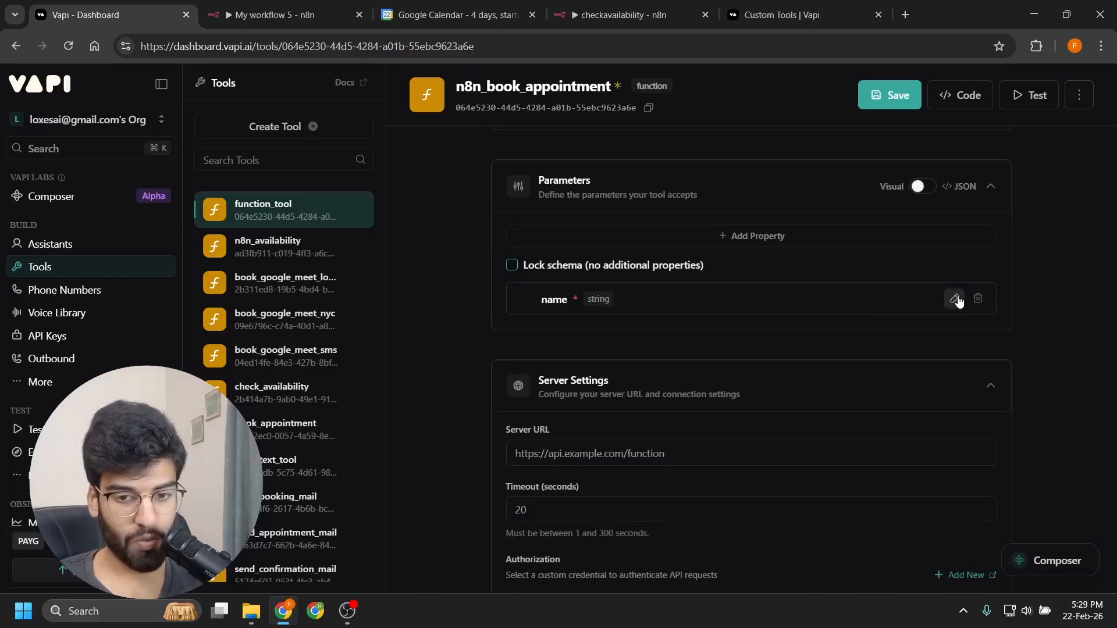
Step: Add a string parameter called service with the description "the service the user wants to book an appointment for"
{"action": "left_click", "coordinate": [750, 237]}
{"action": "left_click", "coordinate": [620, 326]}
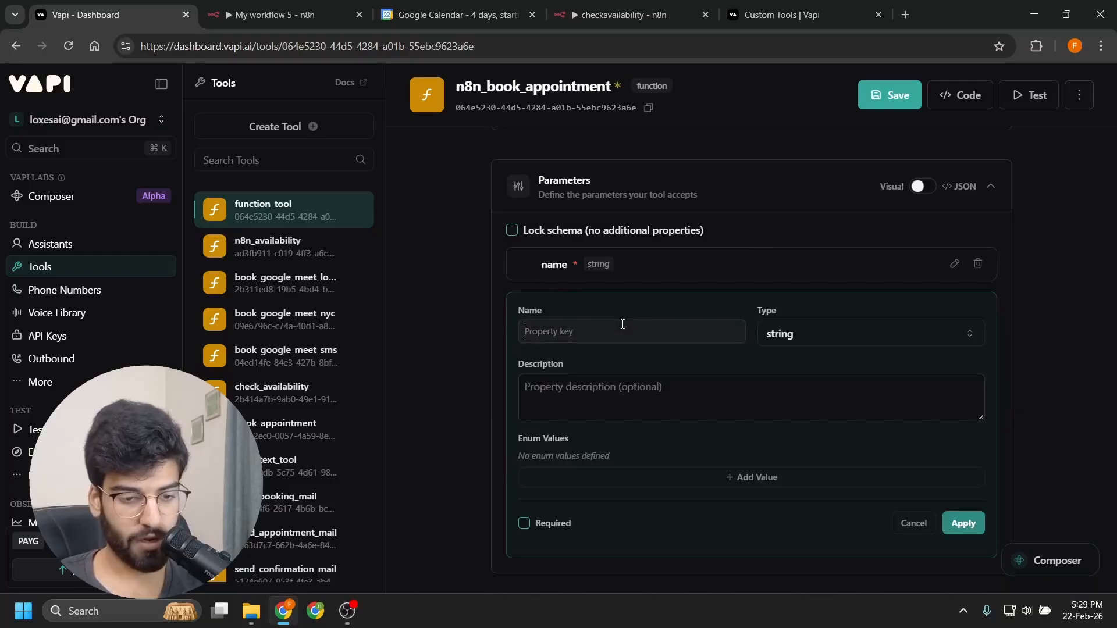
{"action": "type", "text": "service"}
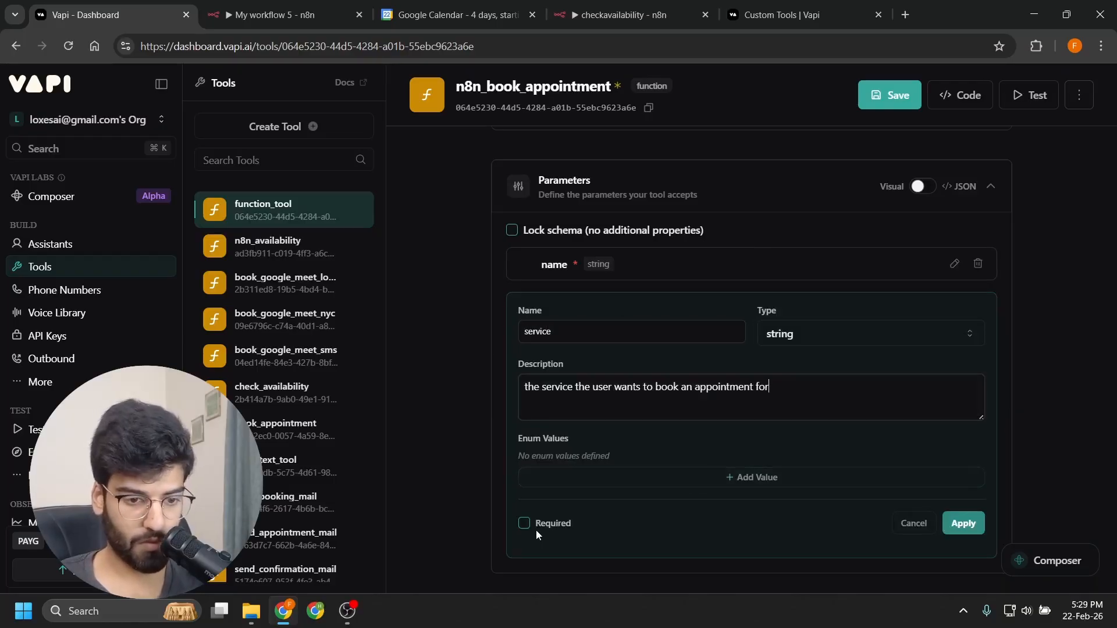
{"action": "left_click", "coordinate": [966, 526]}
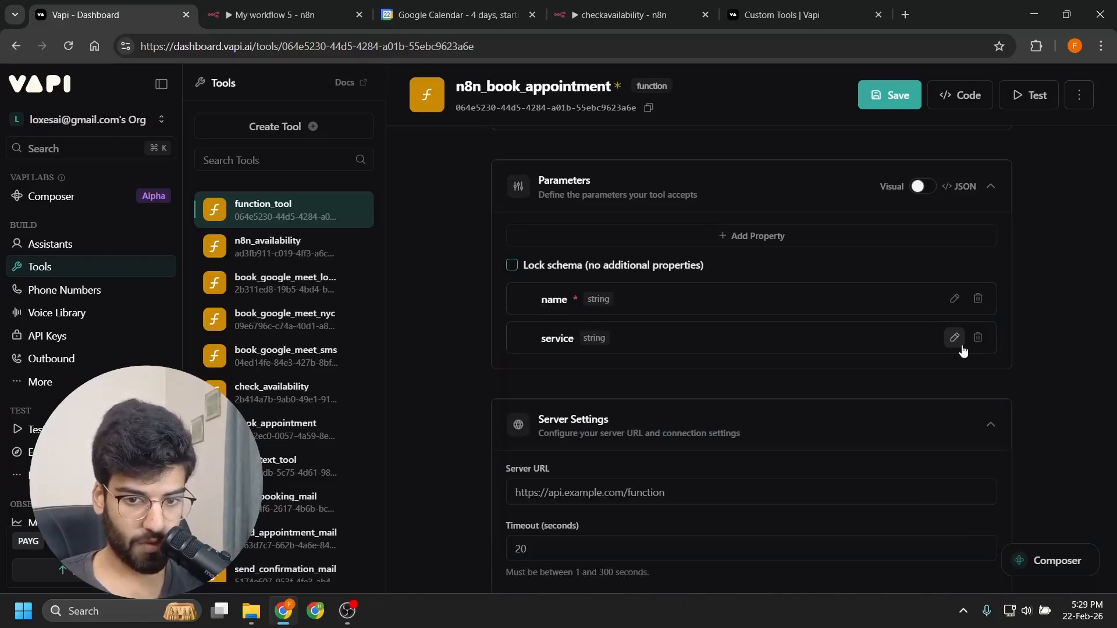
Step: Add a required string parameter called email to n8n_book_appointment, describing it as the user's email and giving a sample address format
{"action": "left_click", "coordinate": [782, 245]}
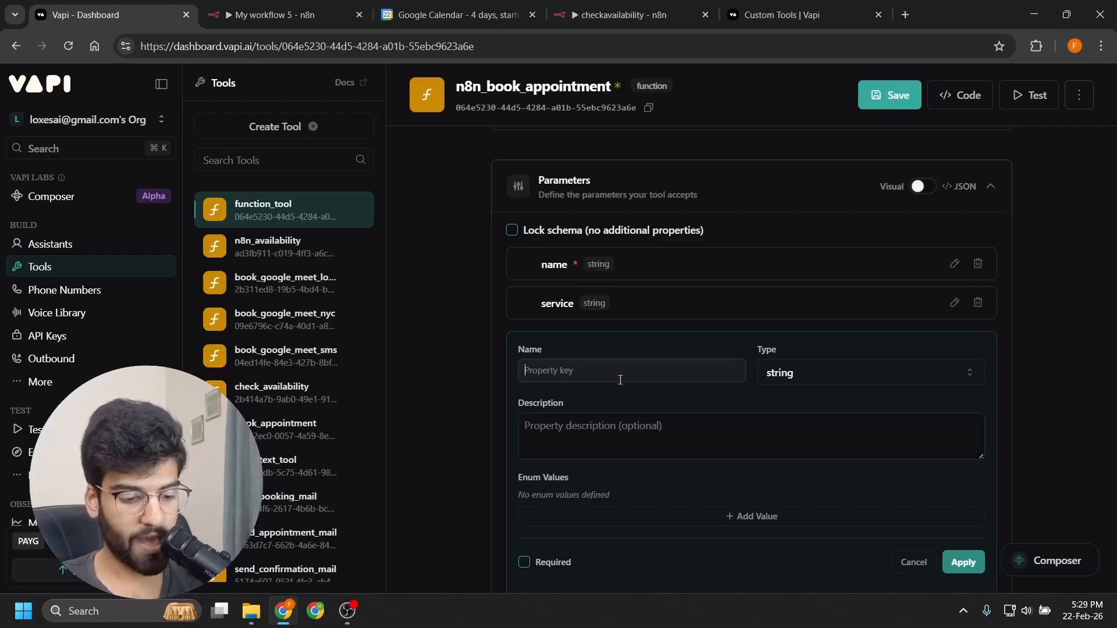
{"action": "type", "text": "g"}
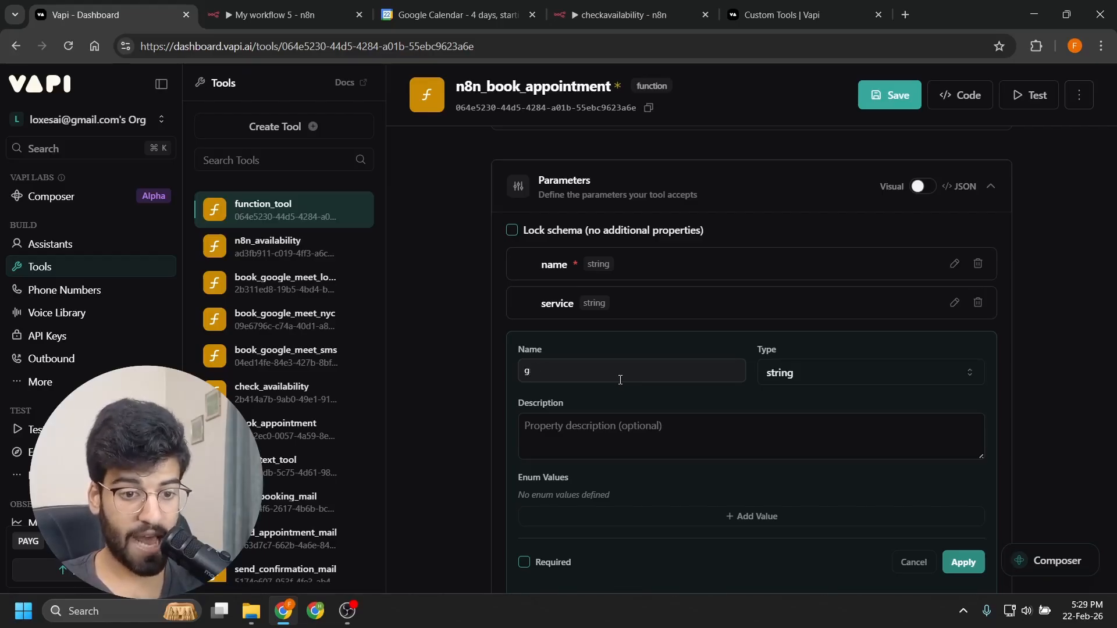
{"action": "left_click", "coordinate": [660, 418]}
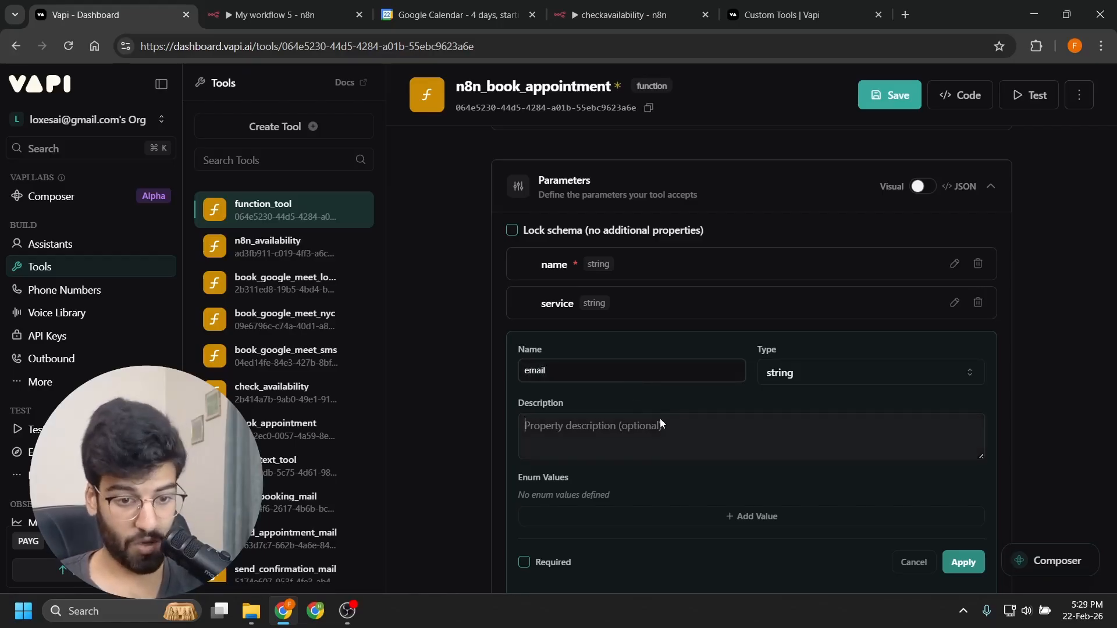
{"action": "key", "text": "ctrl+v"}
{"action": "left_click_drag", "start_coordinate": [789, 439], "coordinate": [685, 430]}
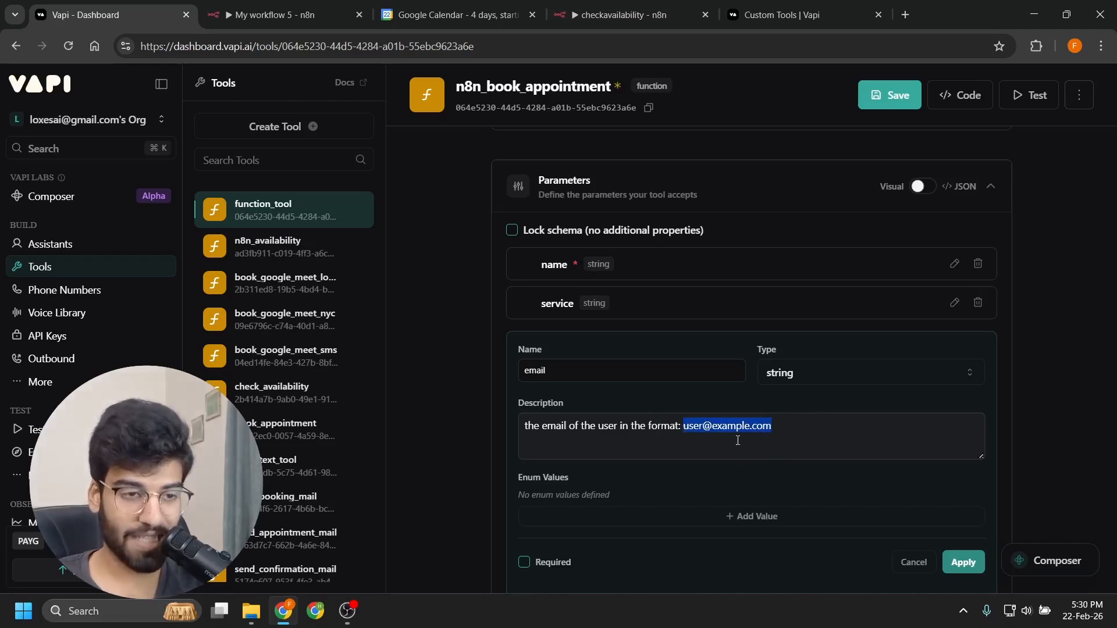
{"action": "left_click", "coordinate": [808, 423]}
{"action": "scroll", "coordinate": [809, 422], "scroll_direction": "down", "scroll_amount": 2}
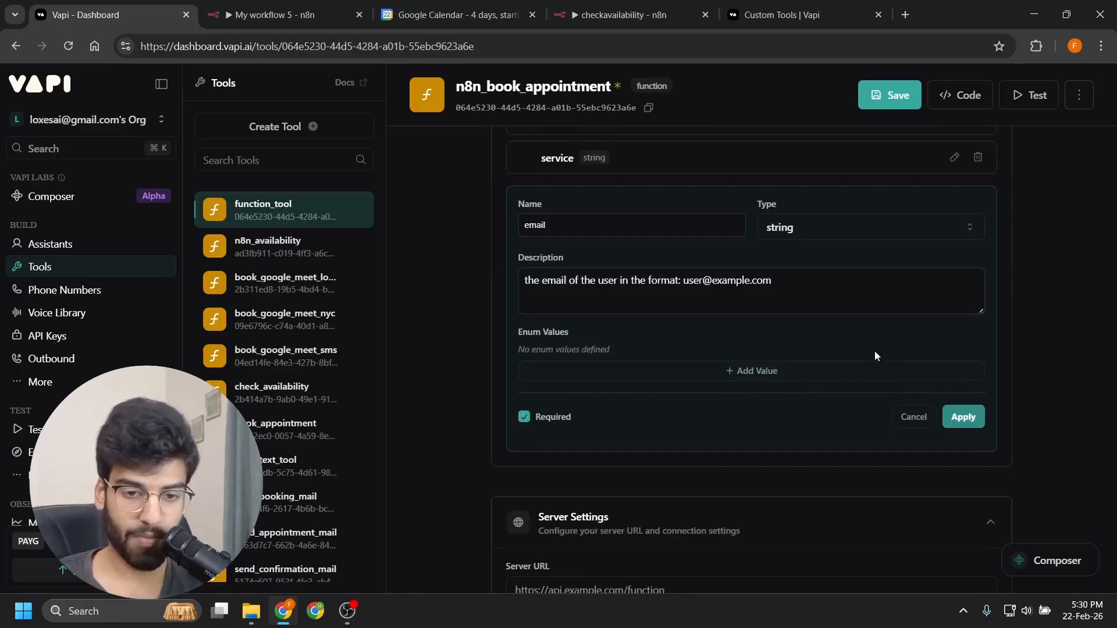
{"action": "left_click", "coordinate": [966, 416]}
{"action": "scroll", "coordinate": [838, 391], "scroll_direction": "up", "scroll_amount": 2}
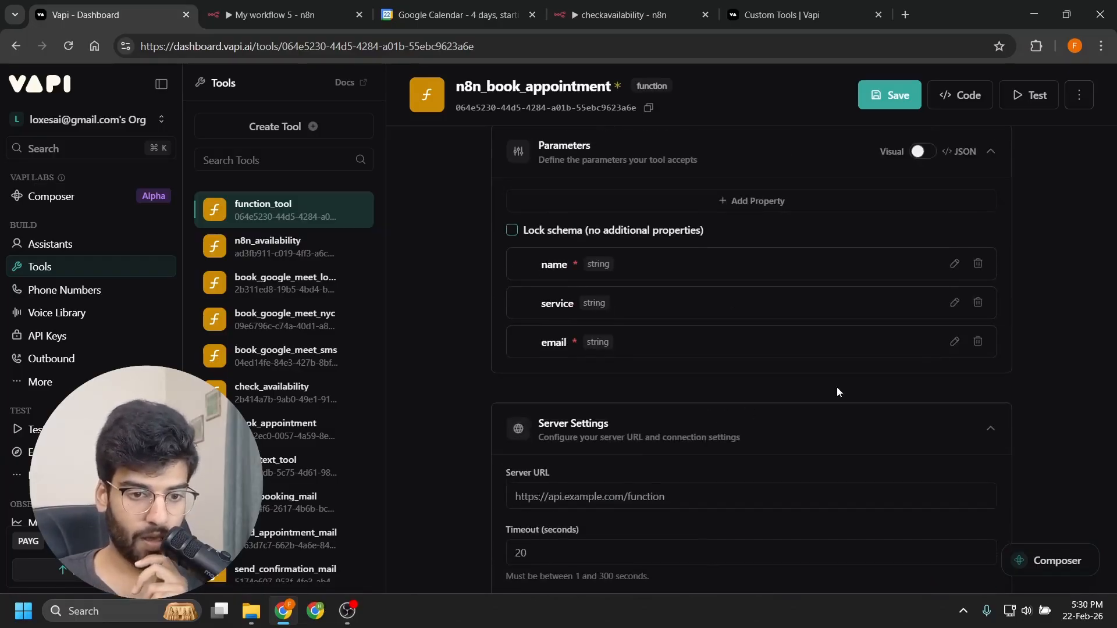
Step: Add a required string parameter dateTime described as "The date and time the user wants to book an appointment in the format: 2025-02-02T14:00:00"
{"action": "scroll", "coordinate": [860, 361], "scroll_direction": "up", "scroll_amount": 1}
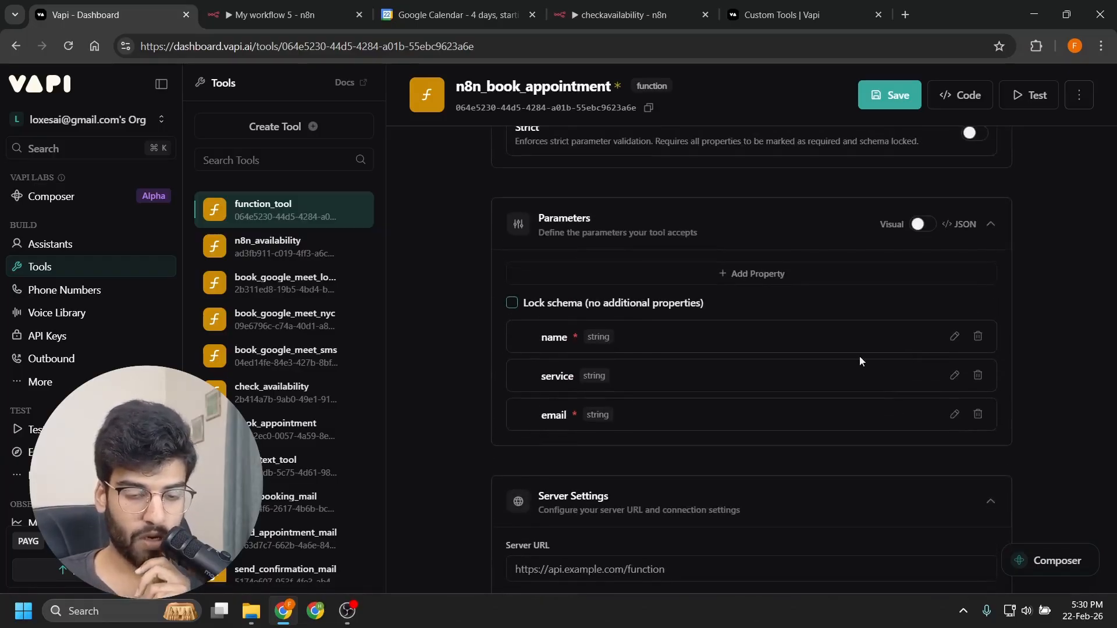
{"action": "left_click", "coordinate": [769, 284]}
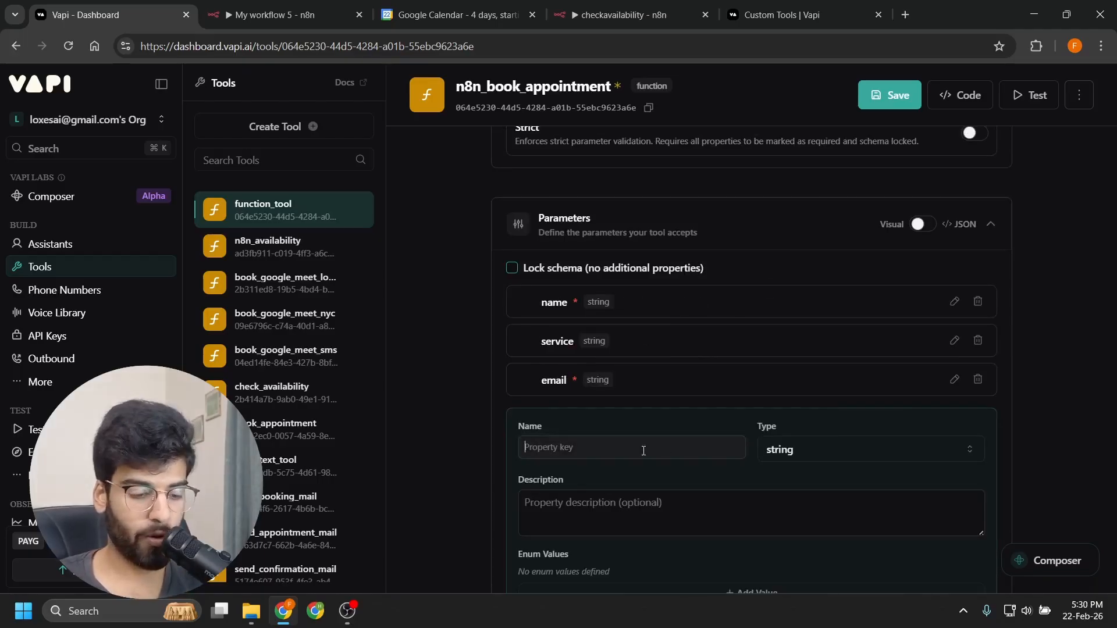
{"action": "type", "text": "dateTime"}
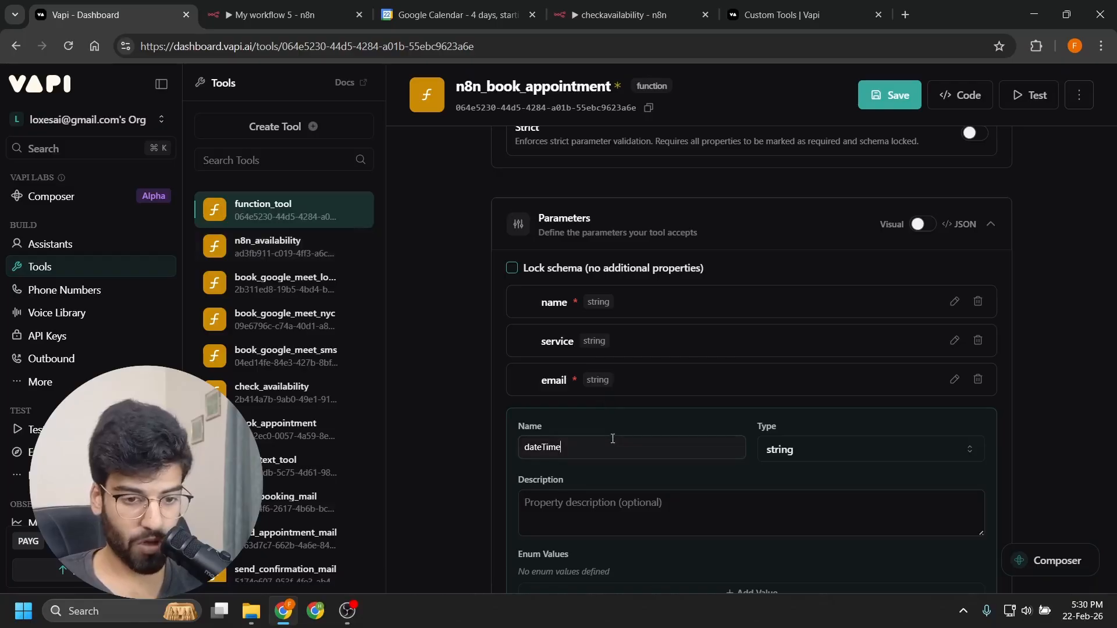
{"action": "scroll", "coordinate": [628, 434], "scroll_direction": "down", "scroll_amount": 1}
{"action": "left_click", "coordinate": [644, 429]}
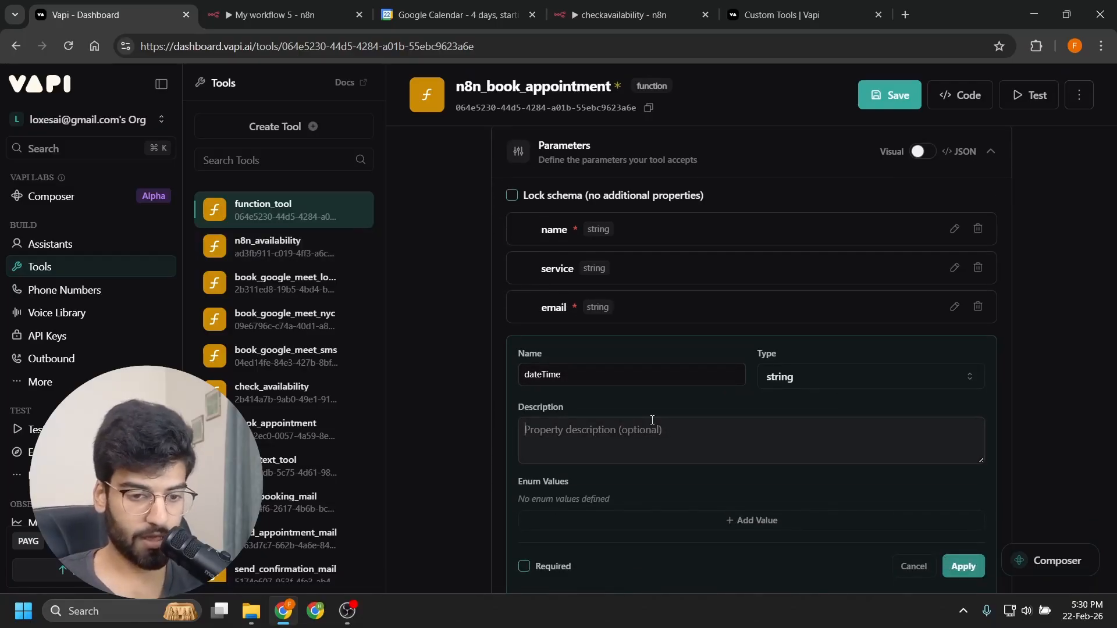
{"action": "type", "text": "the date and time the user wants to book an appointment in the format:"}
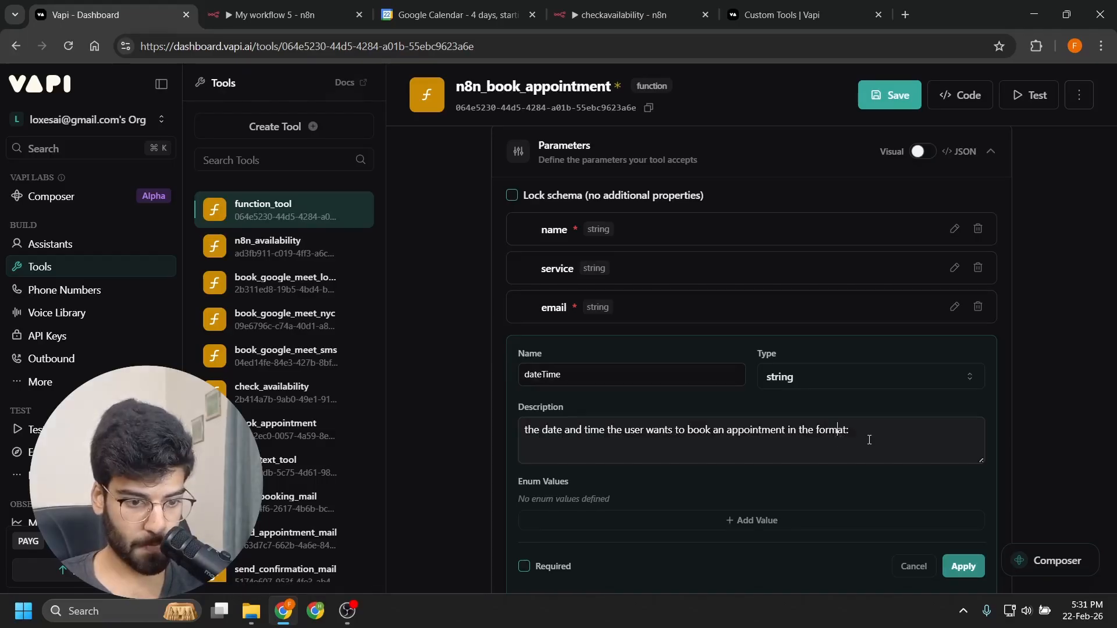
{"action": "key", "text": "ctrl+a"}
{"action": "type", "text": "The date and time the user wants to book an appointment in the format: 2025-02-02T14:00:00"}
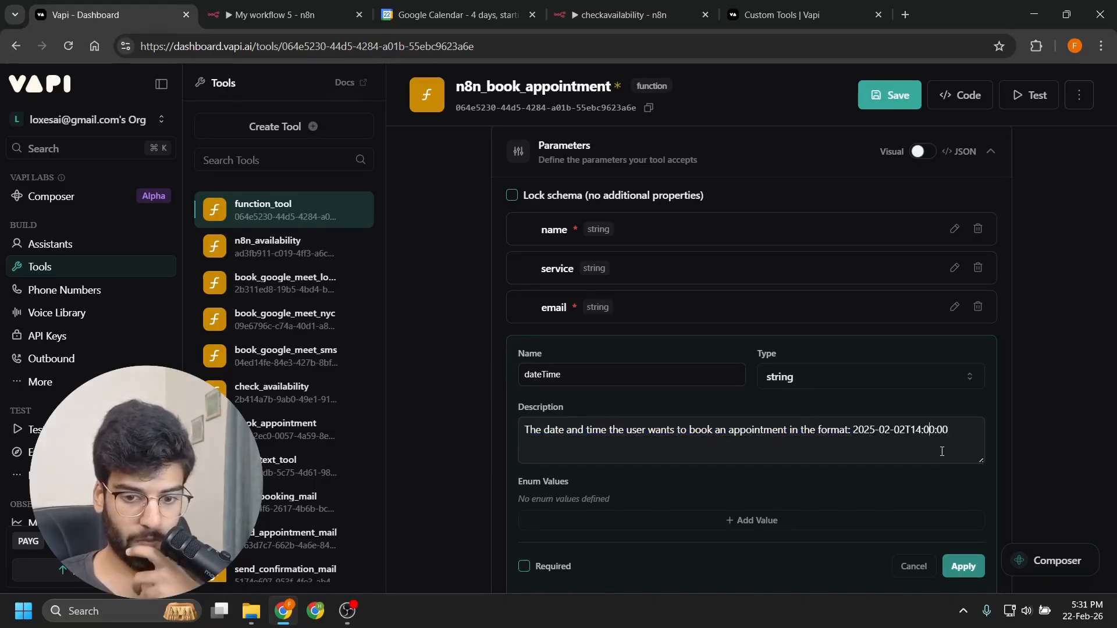
{"action": "scroll", "coordinate": [829, 411], "scroll_direction": "down", "scroll_amount": 1}
{"action": "left_click", "coordinate": [524, 493]}
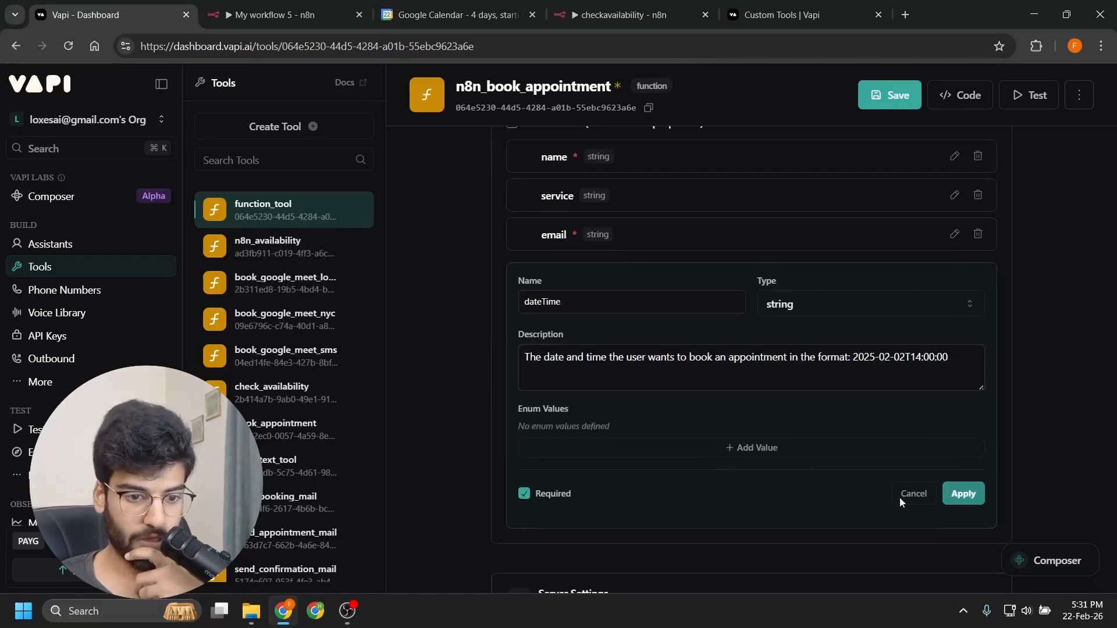
{"action": "left_click", "coordinate": [963, 493]}
{"action": "scroll", "coordinate": [594, 378], "scroll_direction": "up", "scroll_amount": 2}
Step: Switch to n8n and activate My workflow 5, dismissing the activation notice and production checklist
{"action": "scroll", "coordinate": [697, 337], "scroll_direction": "down", "scroll_amount": 4}
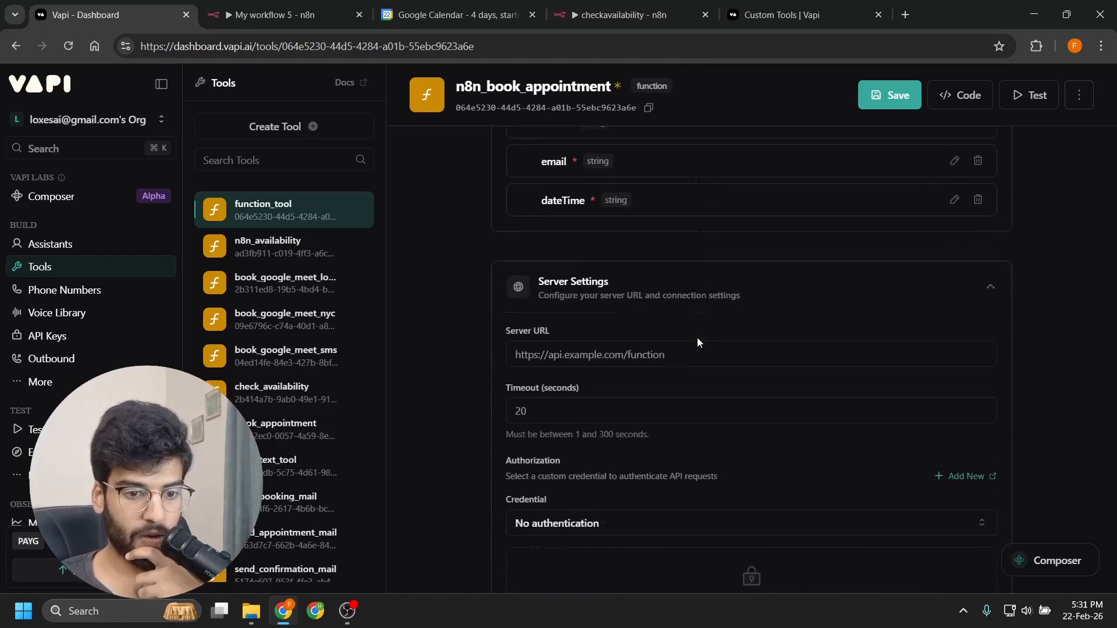
{"action": "scroll", "coordinate": [697, 338], "scroll_direction": "down", "scroll_amount": 1}
{"action": "left_click", "coordinate": [274, 15]}
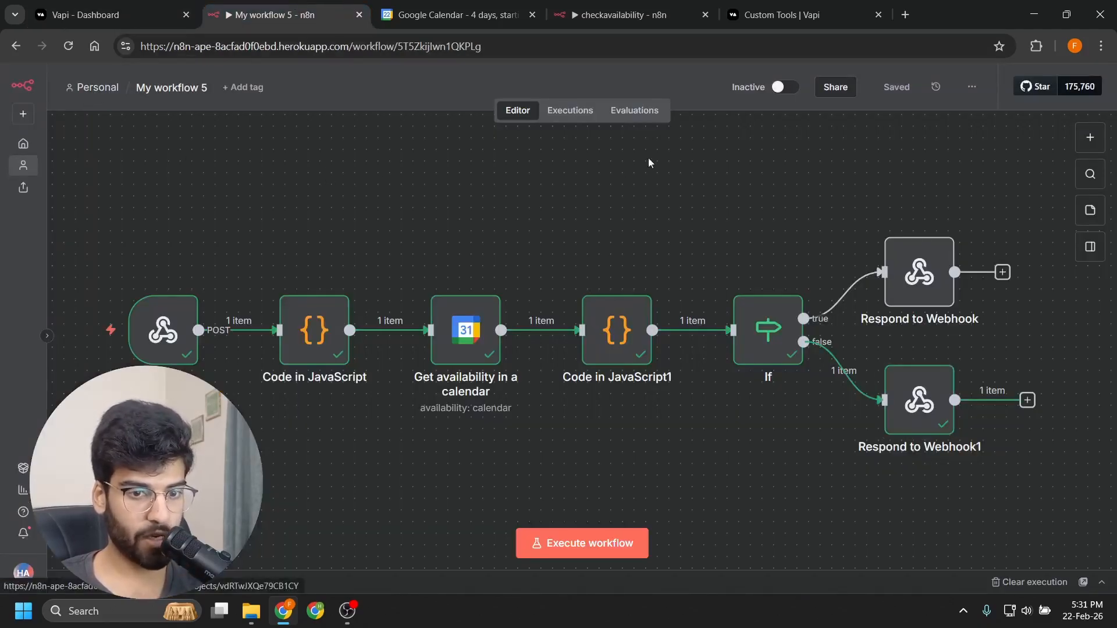
{"action": "left_click", "coordinate": [779, 87]}
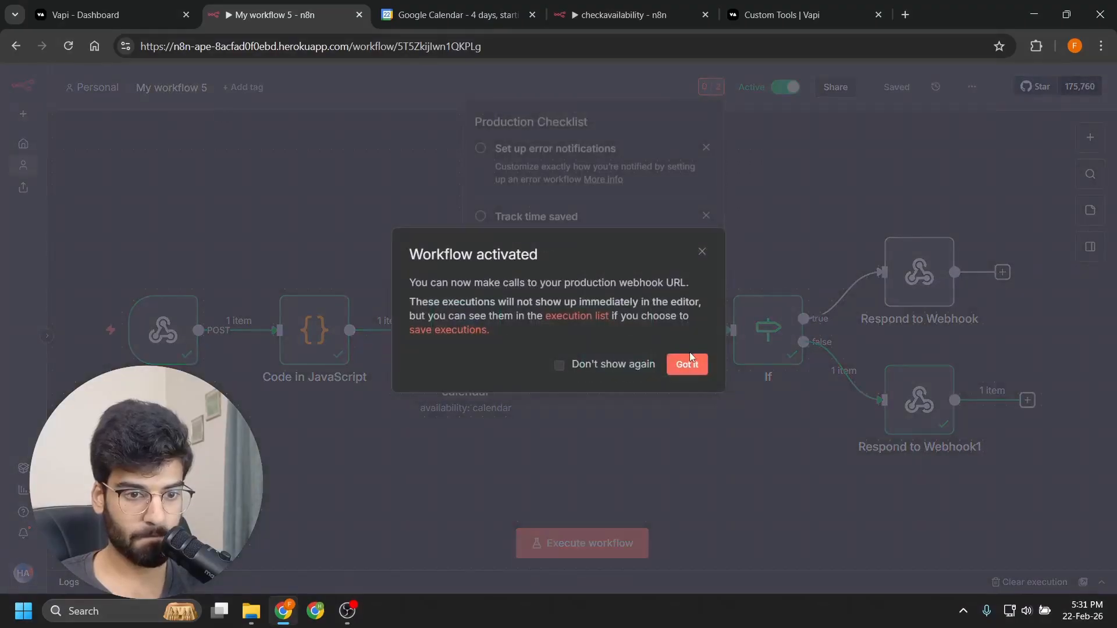
{"action": "left_click", "coordinate": [693, 361]}
{"action": "left_click", "coordinate": [738, 153]}
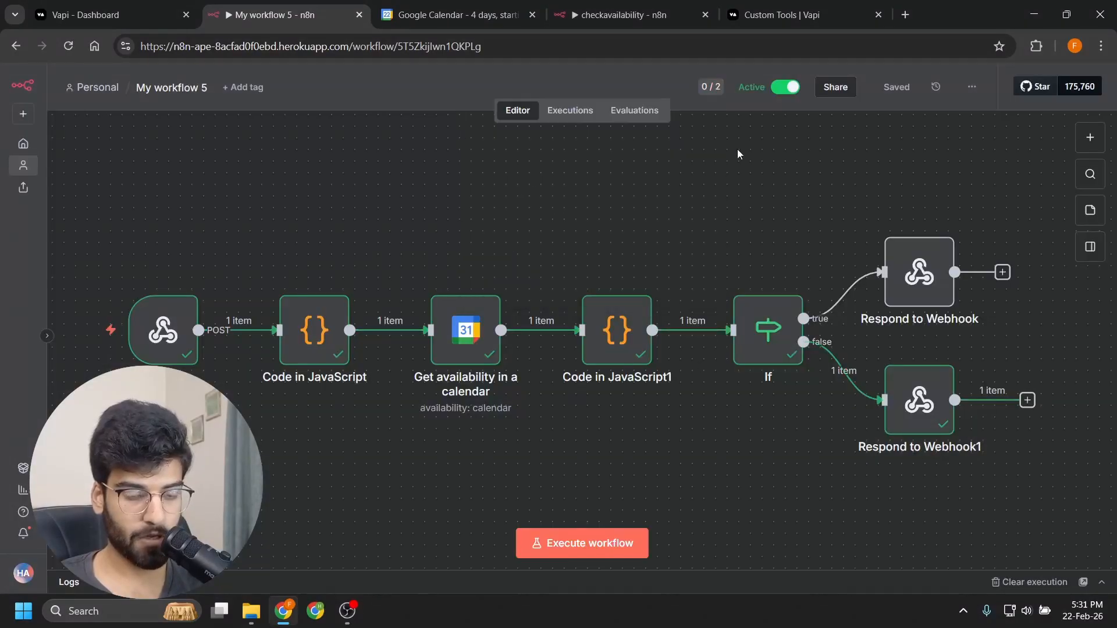
Step: Save the n8n_book_appointment tool in Vapi and open the server settings of the n8n_availability tool
{"action": "left_click", "coordinate": [106, 18]}
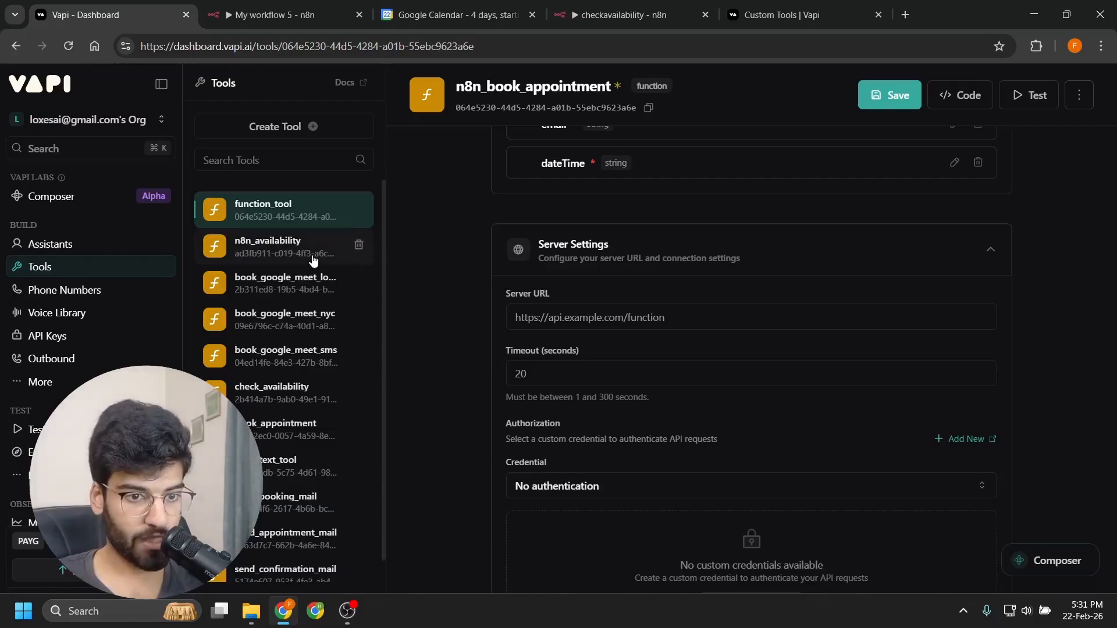
{"action": "left_click", "coordinate": [887, 95]}
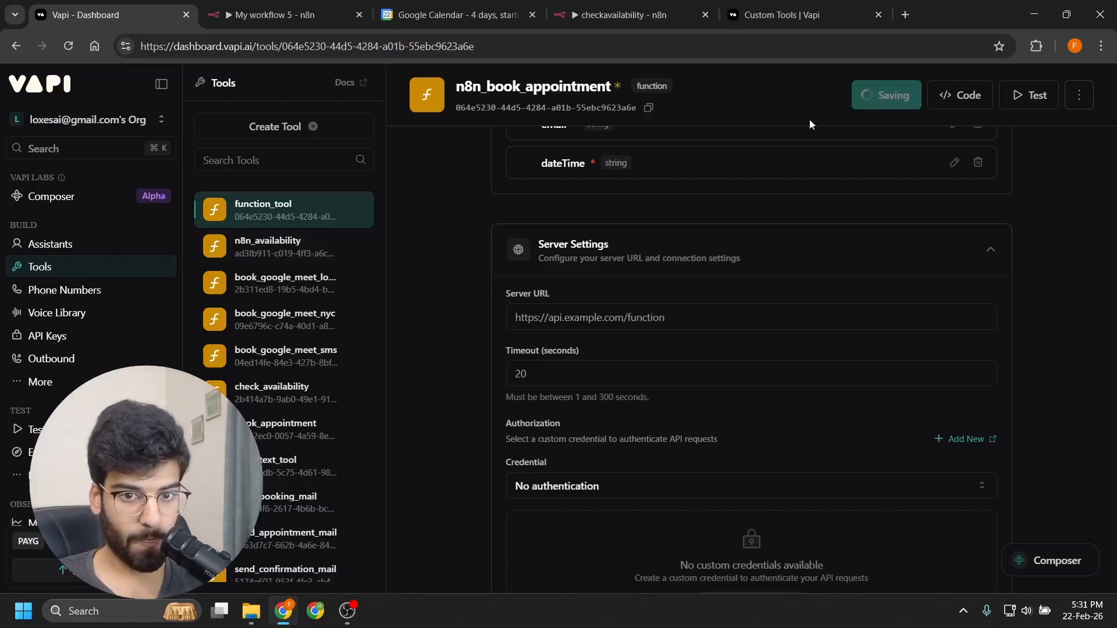
{"action": "left_click", "coordinate": [262, 249]}
{"action": "scroll", "coordinate": [651, 229], "scroll_direction": "down", "scroll_amount": 10}
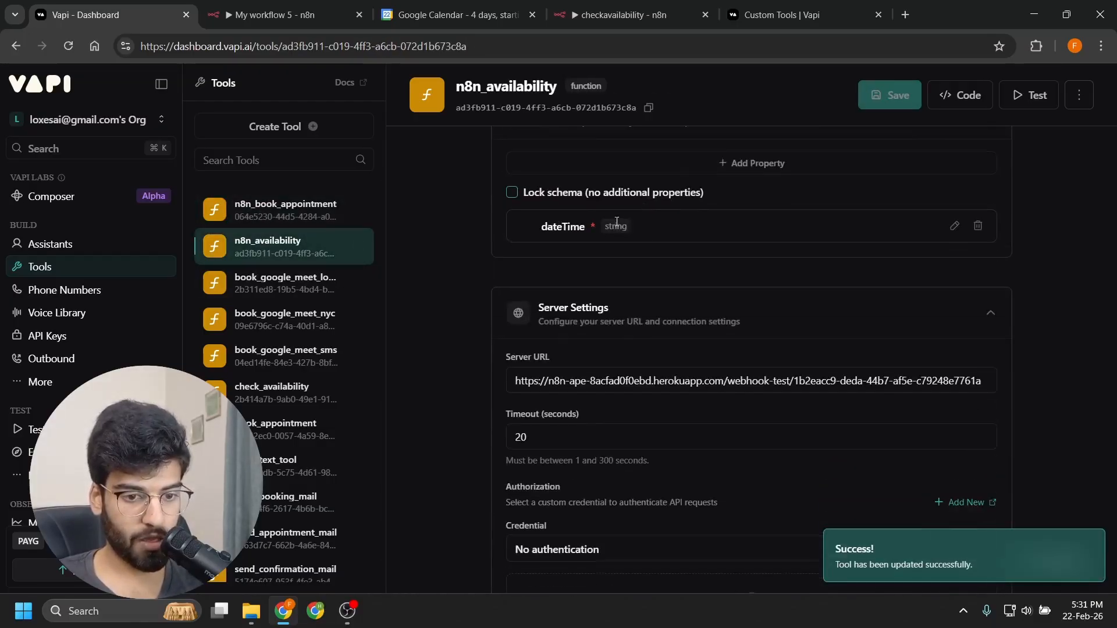
Step: Copy the production URL from the Webhook node of My workflow 5 in n8n
{"action": "left_click", "coordinate": [285, 14]}
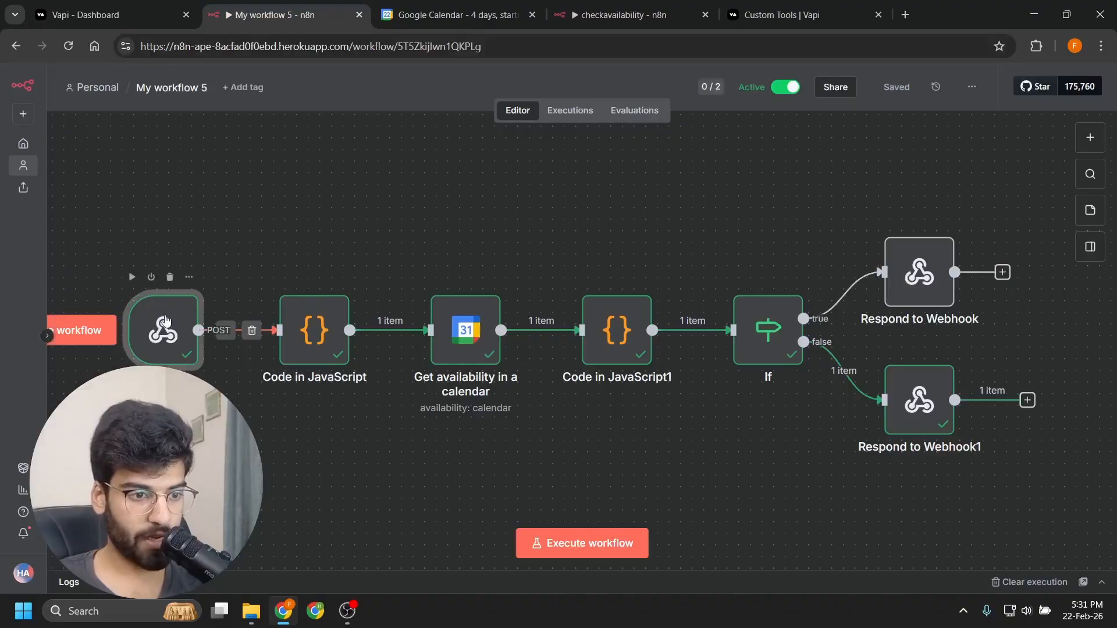
{"action": "double_click", "coordinate": [165, 320]}
{"action": "left_click", "coordinate": [419, 187]}
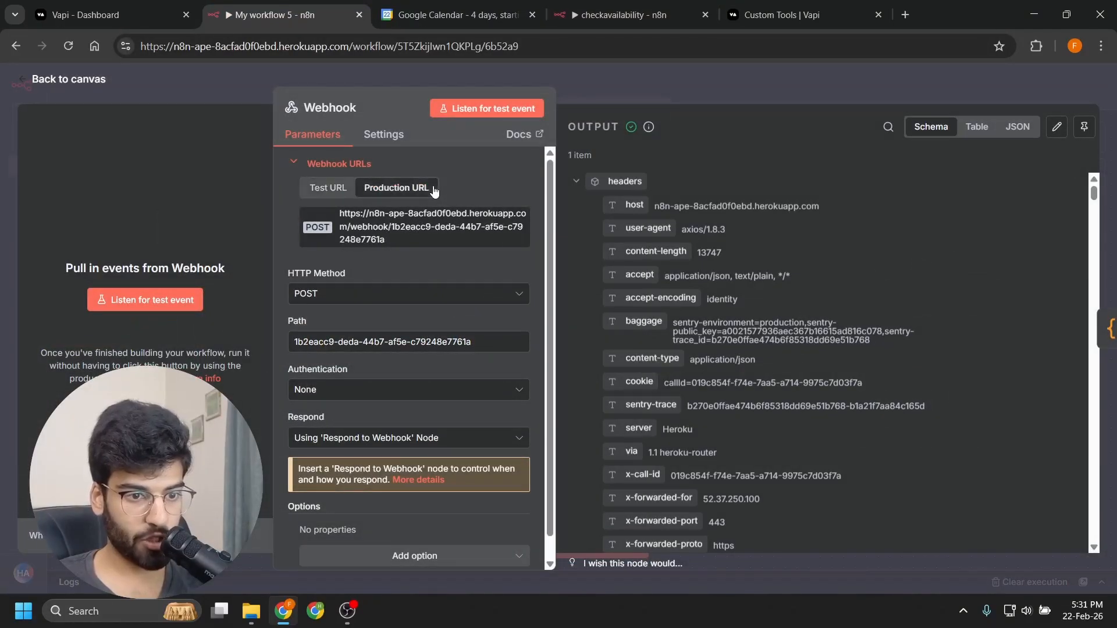
{"action": "left_click", "coordinate": [442, 215]}
{"action": "left_click", "coordinate": [663, 64]}
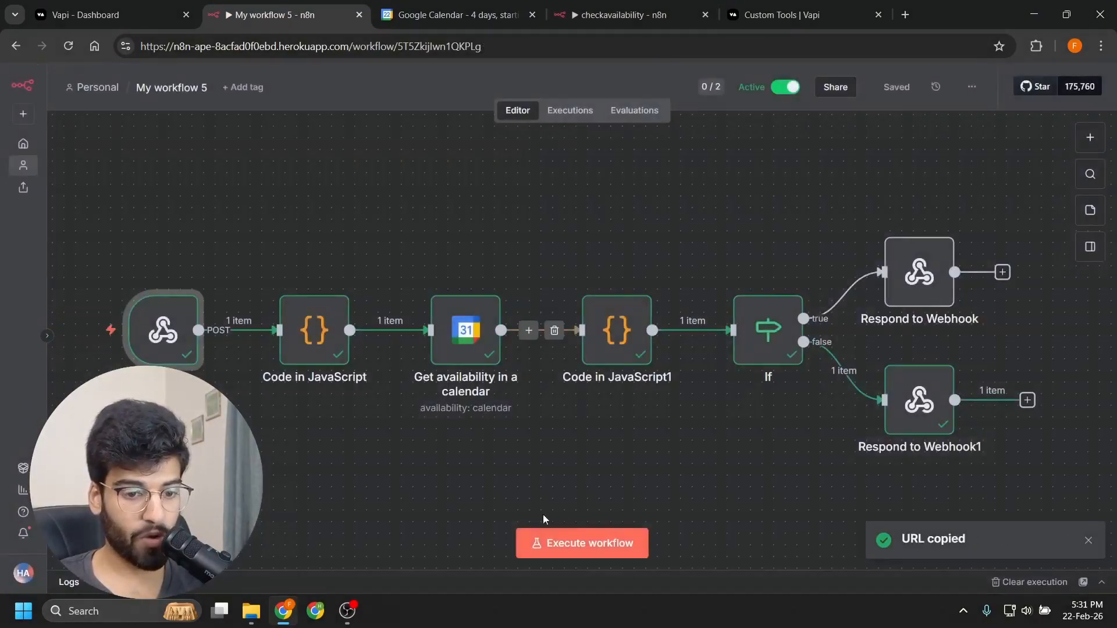
Step: Replace the server URL of the n8n_availability tool in Vapi with the copied production webhook URL and save the tool
{"action": "left_click", "coordinate": [105, 6]}
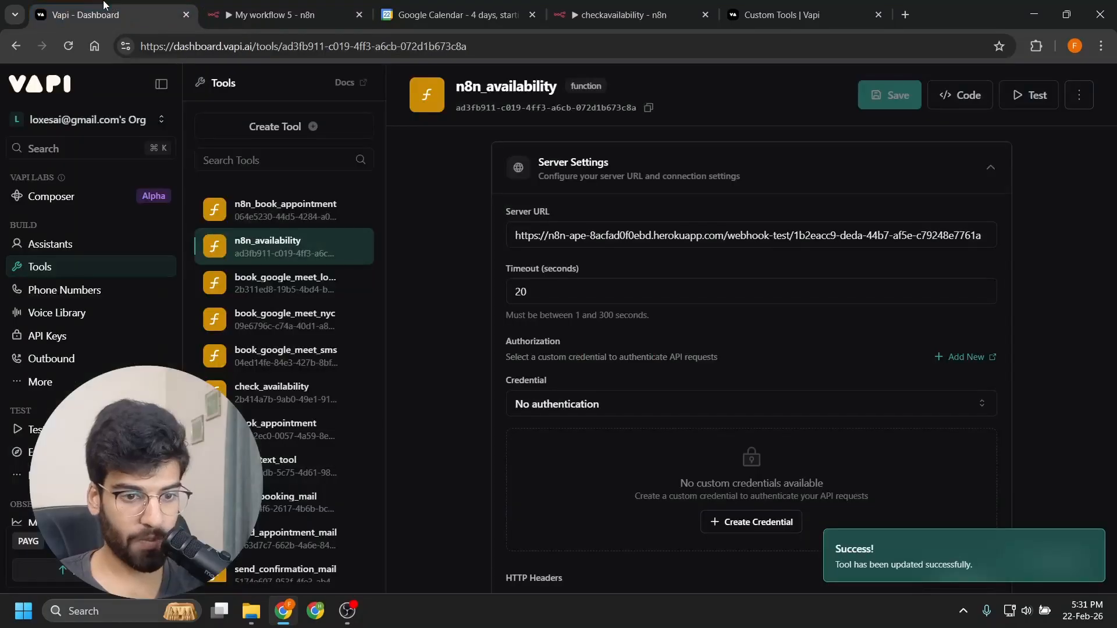
{"action": "triple_click", "coordinate": [635, 235]}
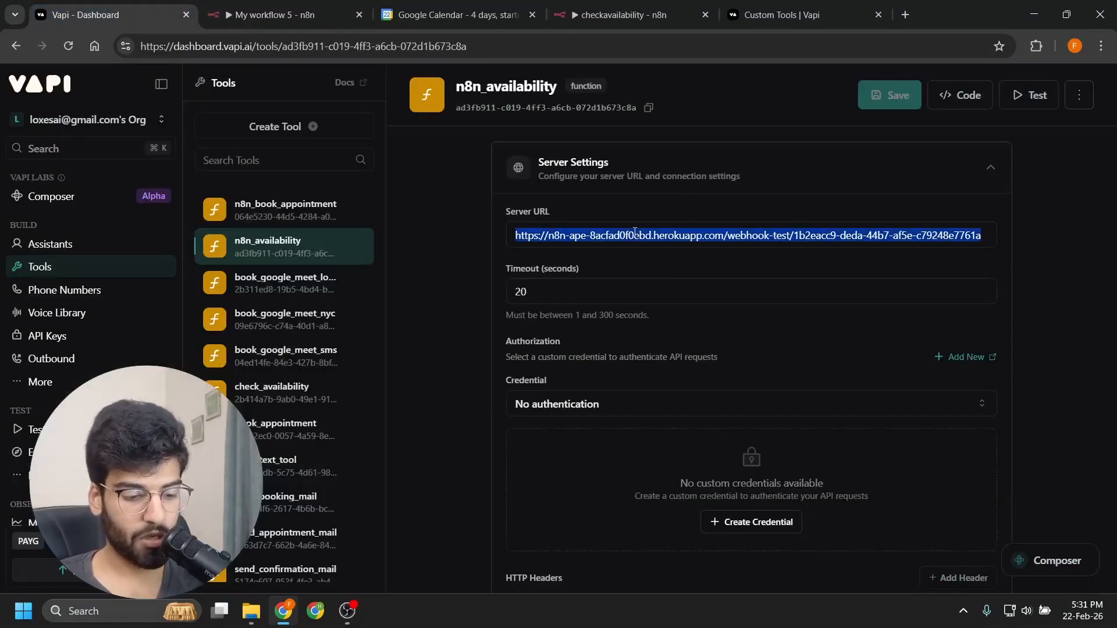
{"action": "key", "text": "ctrl+v"}
{"action": "left_click", "coordinate": [866, 97]}
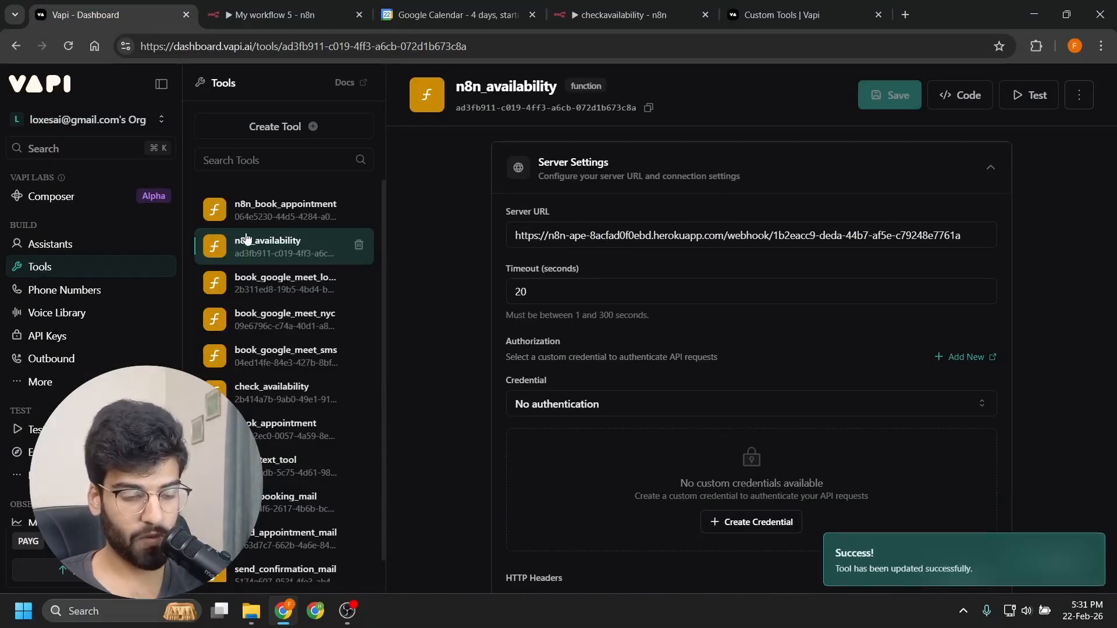
Step: Open the n8n_book_appointment tool and go to the server URL in its server settings
{"action": "left_click", "coordinate": [273, 220]}
{"action": "scroll", "coordinate": [656, 288], "scroll_direction": "down", "scroll_amount": 10}
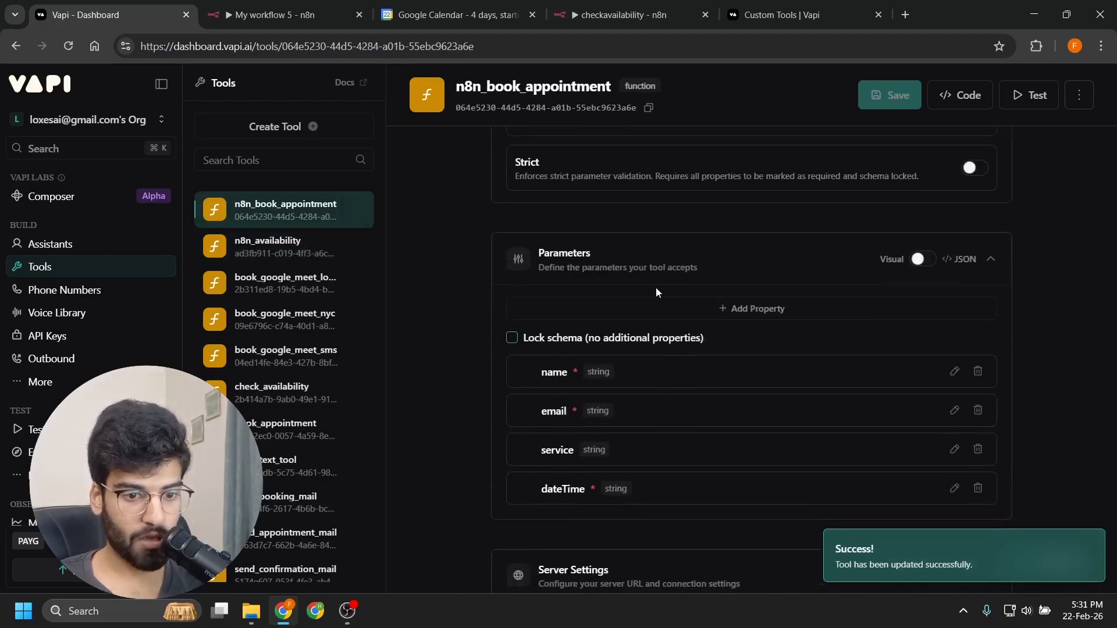
{"action": "scroll", "coordinate": [661, 284], "scroll_direction": "down", "scroll_amount": 1}
{"action": "left_click", "coordinate": [571, 214]}
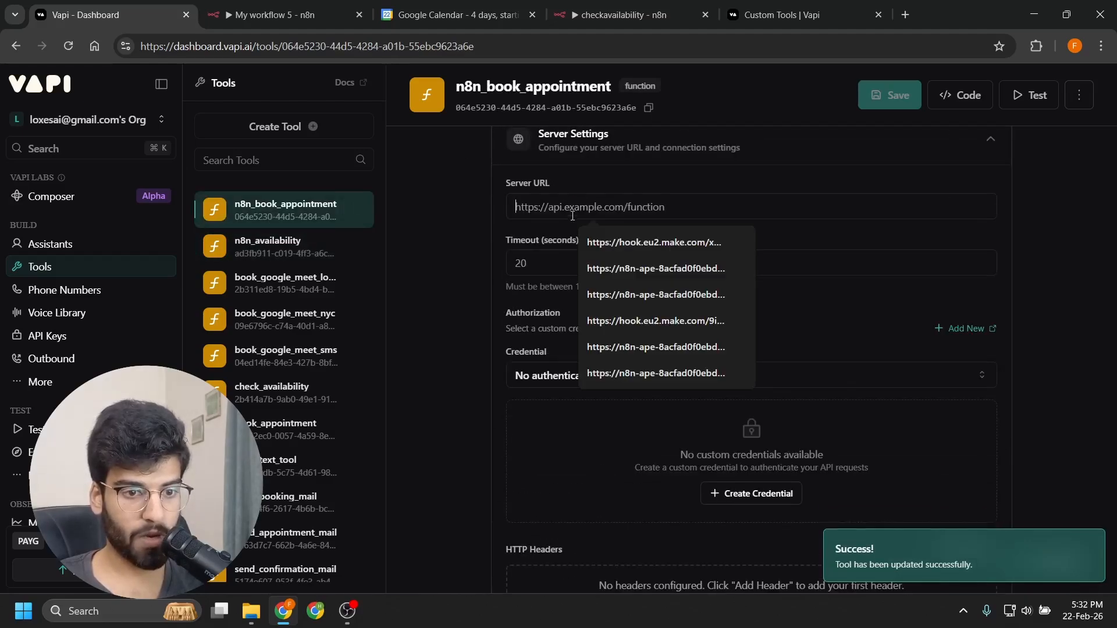
{"action": "scroll", "coordinate": [521, 245], "scroll_direction": "up", "scroll_amount": 1}
{"action": "left_click", "coordinate": [504, 300]}
Step: Create a new workflow in the Personal project in n8n and add a Webhook trigger as its first node
{"action": "left_click", "coordinate": [279, 14]}
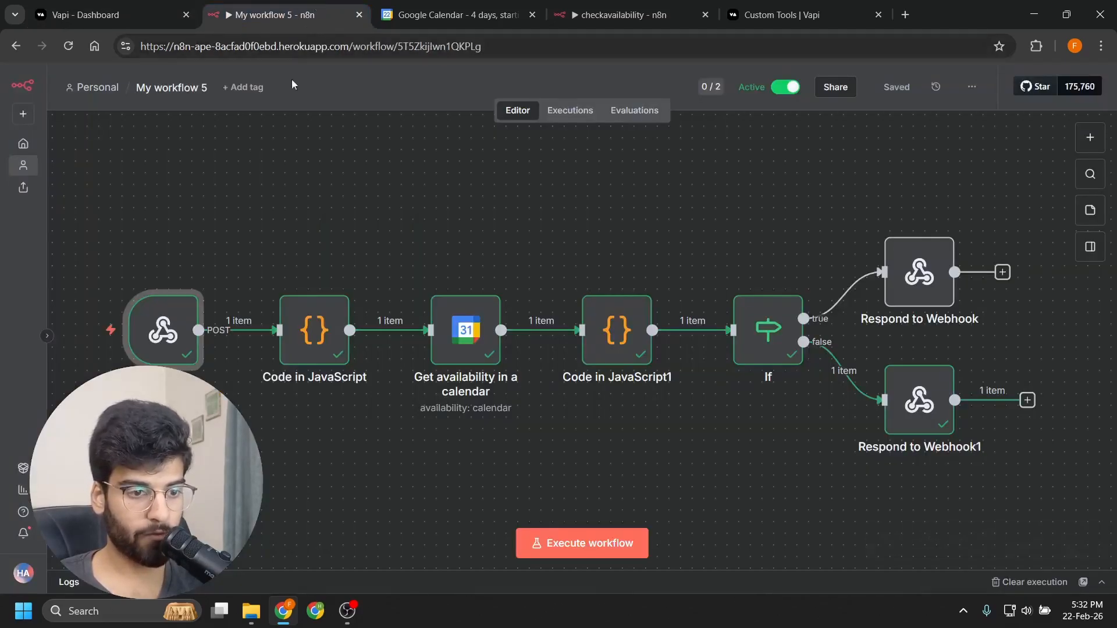
{"action": "left_click", "coordinate": [98, 87]}
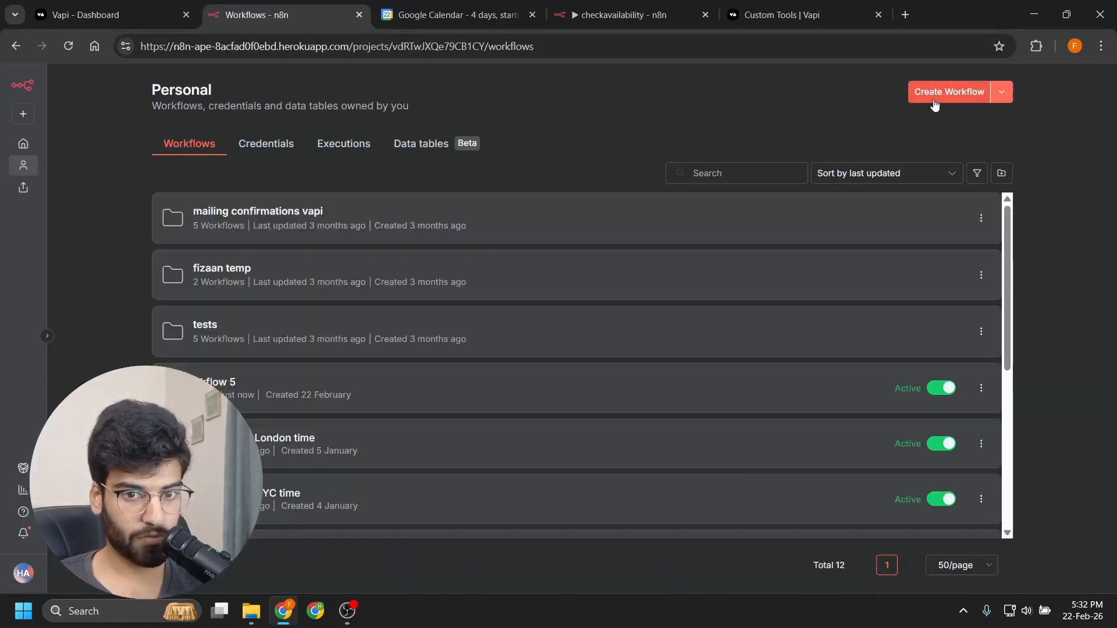
{"action": "left_click", "coordinate": [934, 99]}
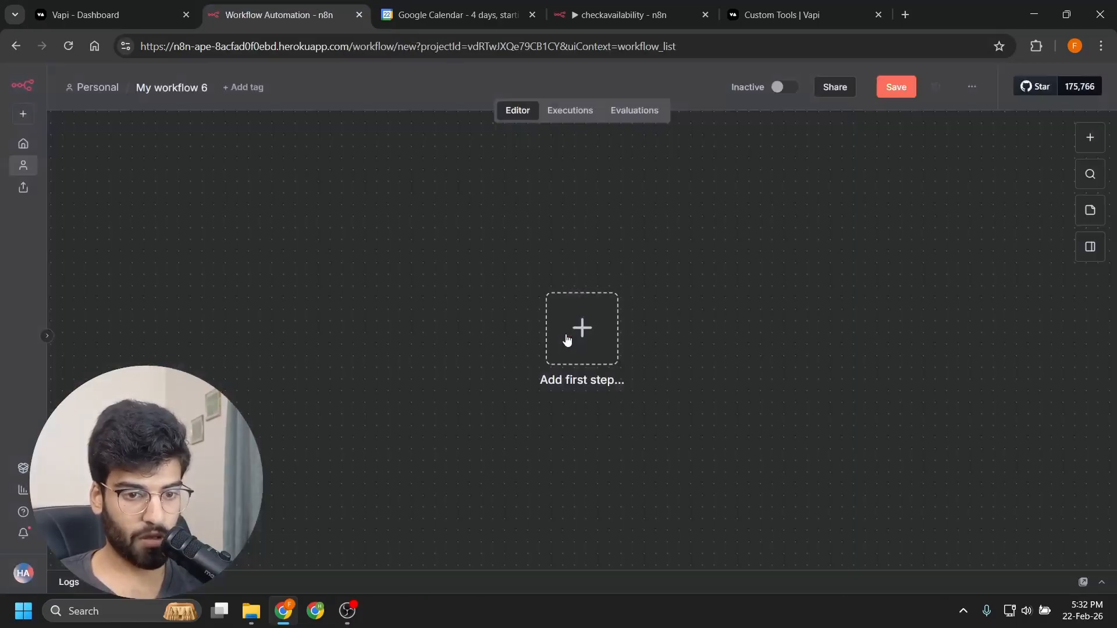
{"action": "left_click", "coordinate": [568, 339]}
{"action": "type", "text": "webho"}
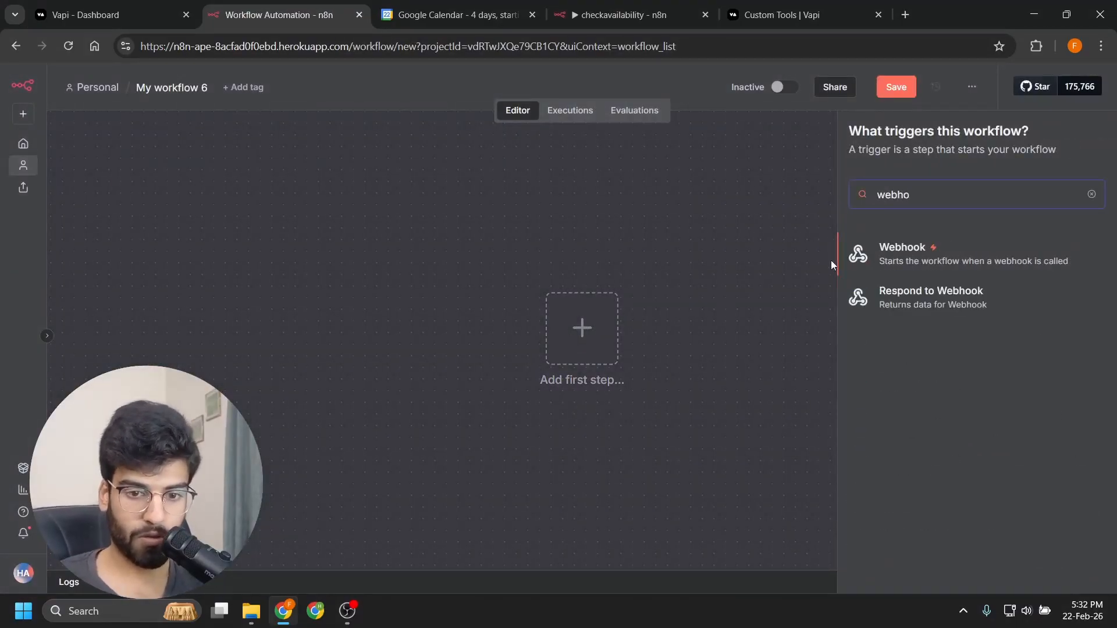
{"action": "left_click", "coordinate": [903, 254]}
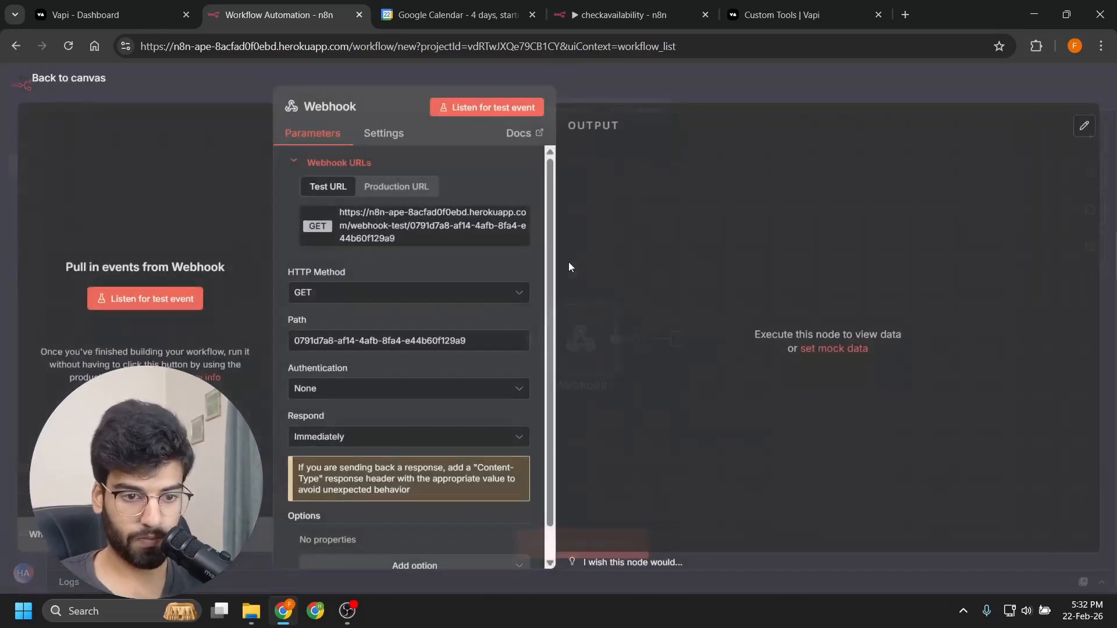
Step: Set the server URL of n8n_book_appointment in Vapi to the new Webhook node's test URL
{"action": "left_click", "coordinate": [323, 300]}
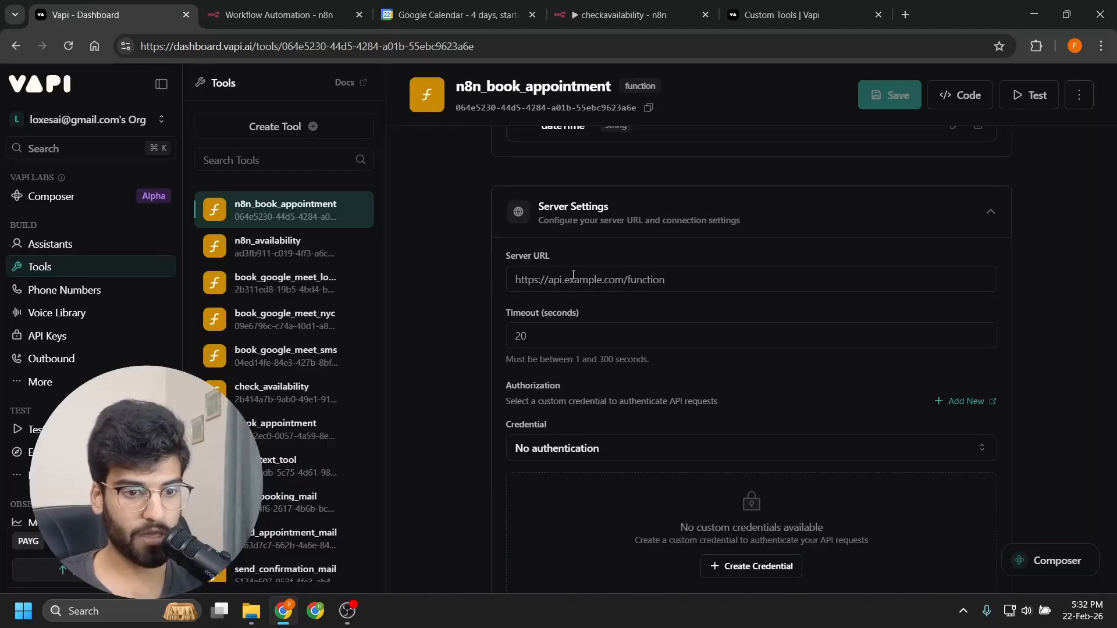
{"action": "left_click", "coordinate": [574, 277]}
{"action": "key", "text": "ctrl+v"}
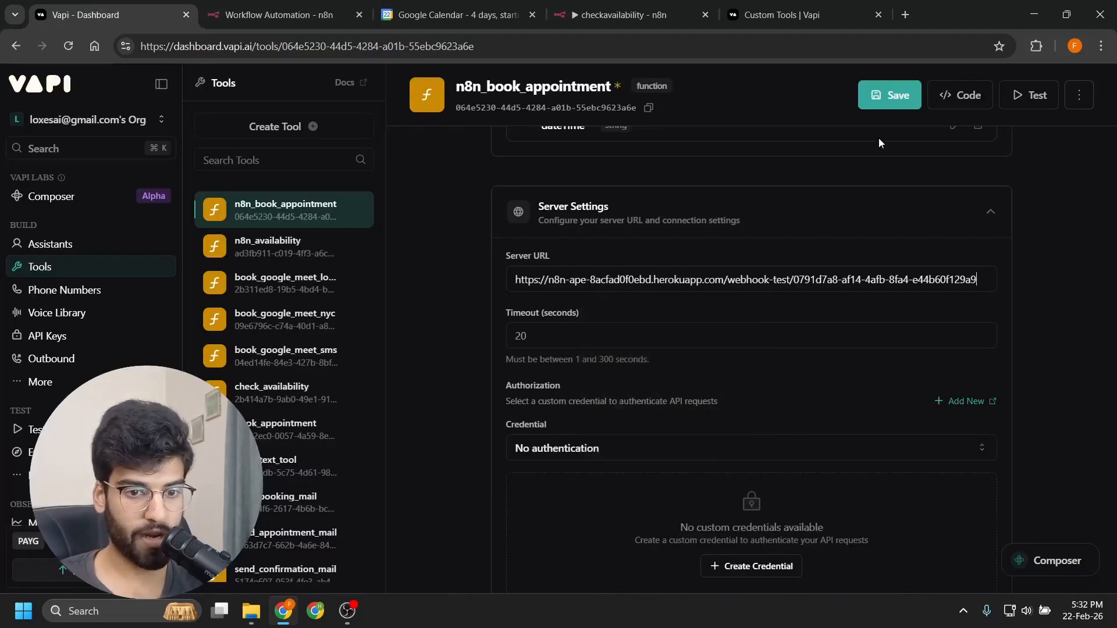
Step: Save the n8n_book_appointment tool and start a test voice call with the appointment setter yt assistant
{"action": "left_click", "coordinate": [873, 100]}
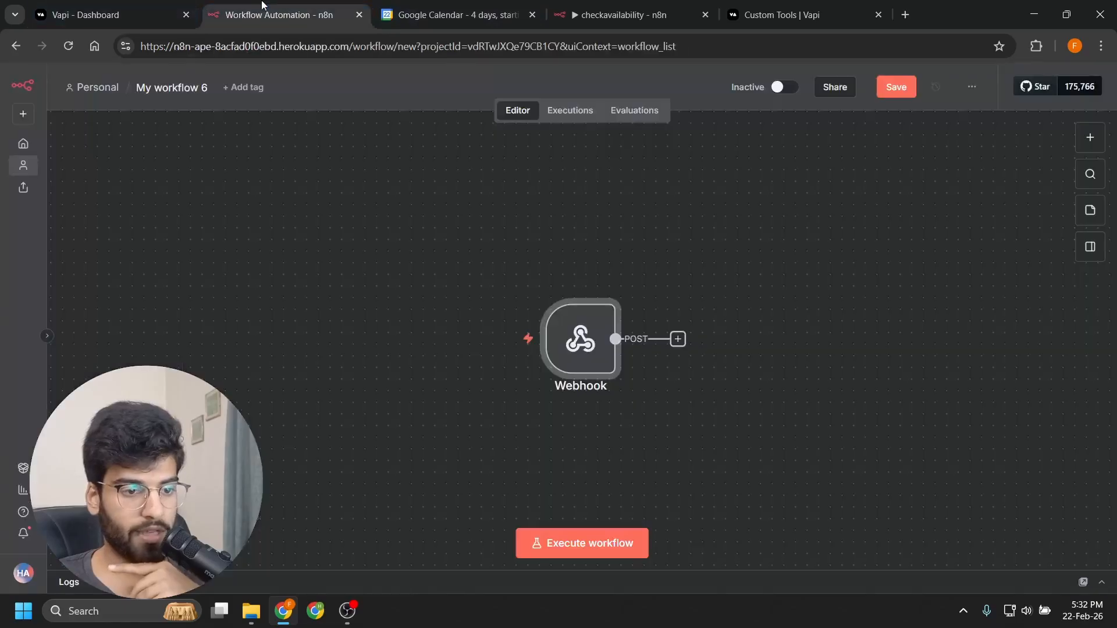
{"action": "left_click", "coordinate": [66, 15]}
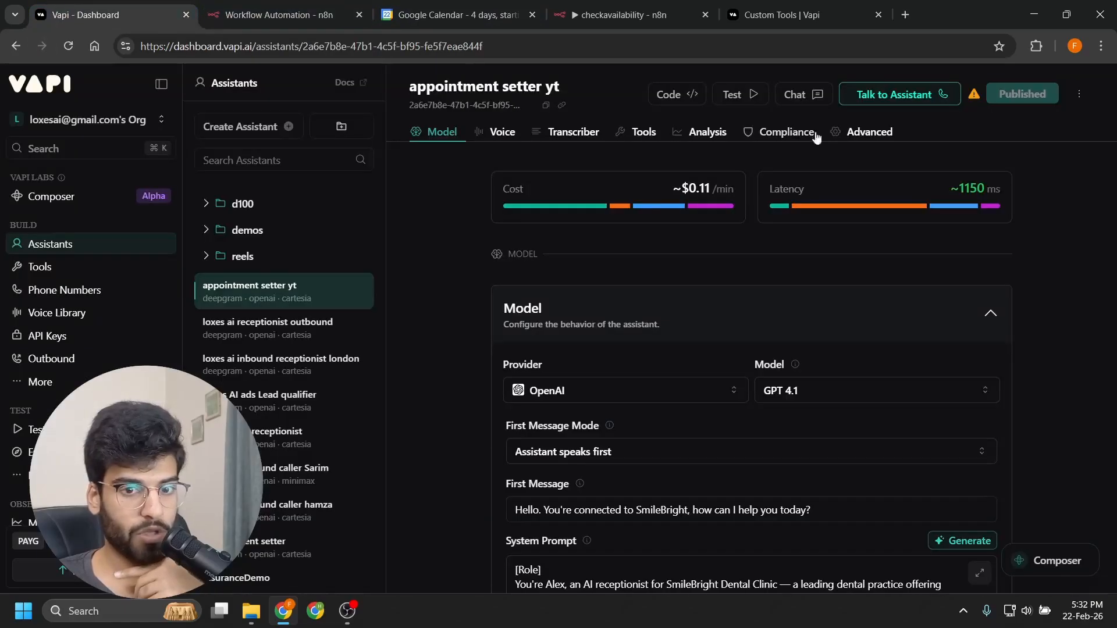
{"action": "left_click", "coordinate": [893, 96]}
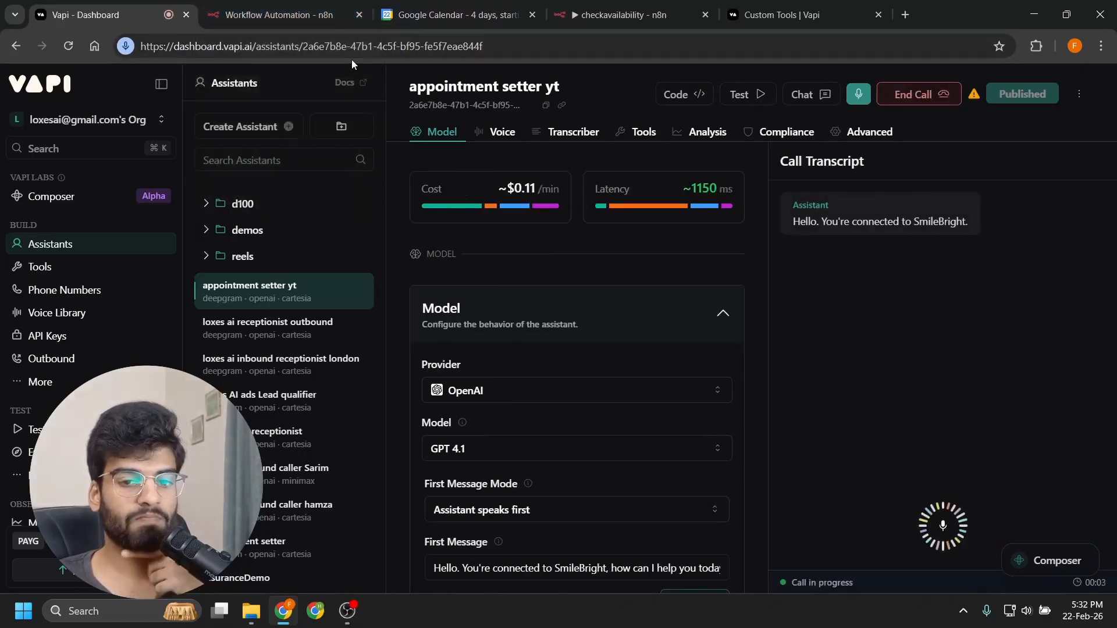
Step: Execute the new n8n booking workflow so its Webhook listens for a test call, and return to the Vapi call
{"action": "left_click", "coordinate": [279, 15]}
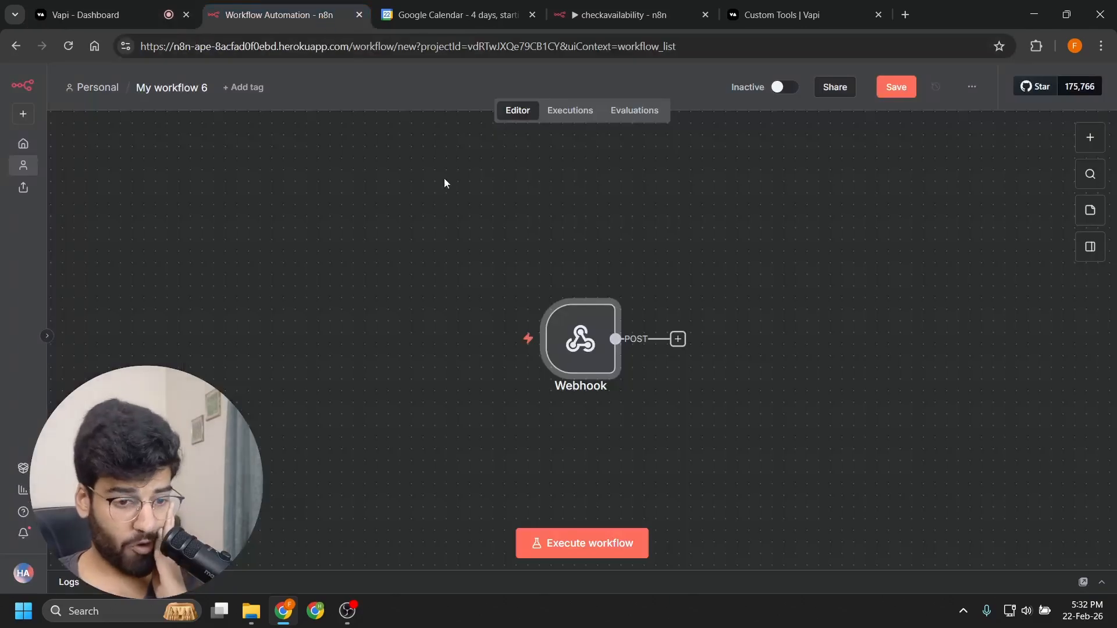
{"action": "left_click", "coordinate": [456, 337]}
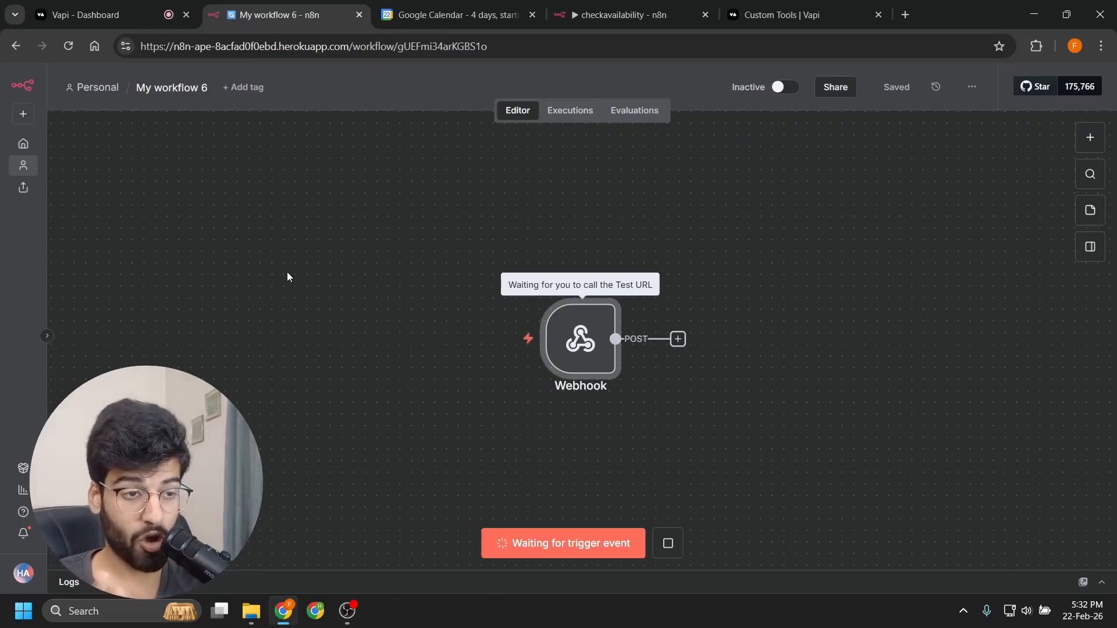
{"action": "left_click", "coordinate": [134, 8]}
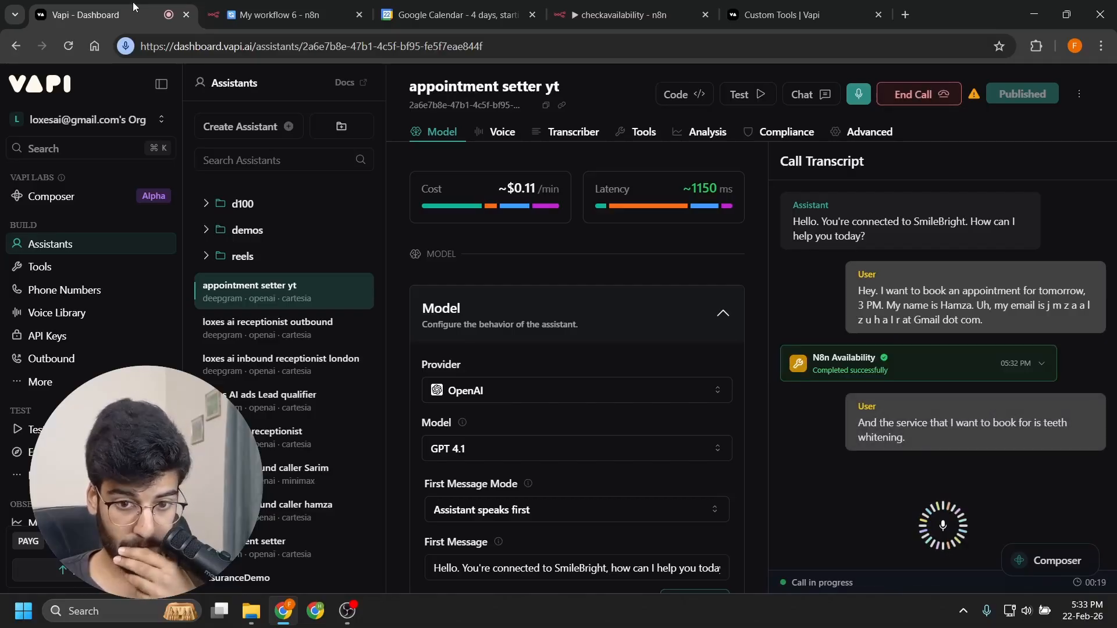
Step: Follow the call transcript in Vapi and check in n8n whether the booking Webhook gets triggered
{"action": "mouse_move", "coordinate": [232, 4]}
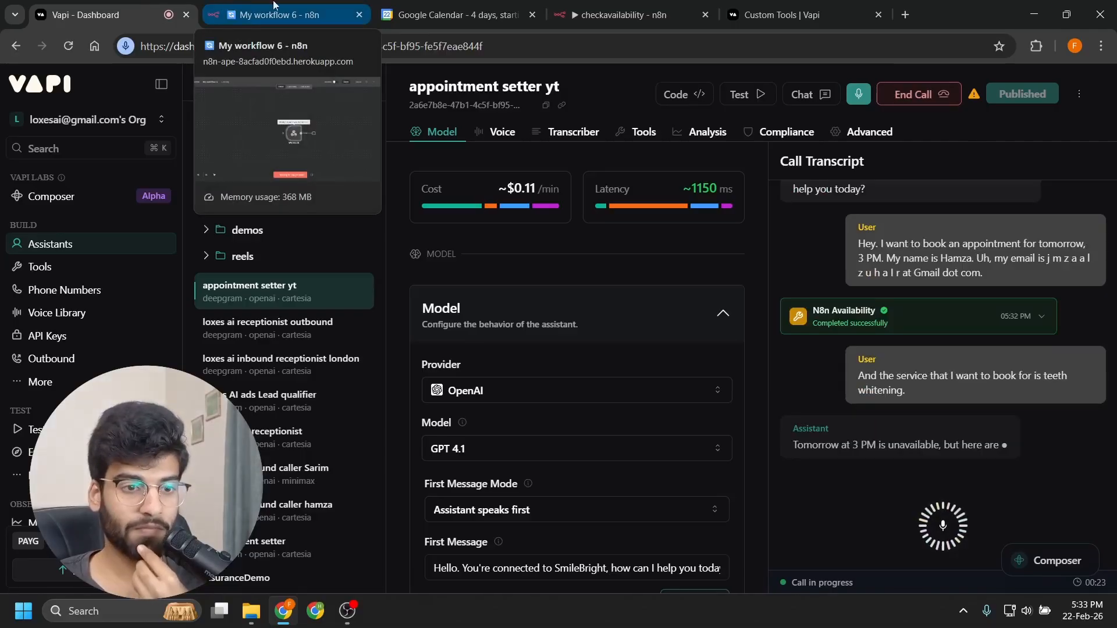
{"action": "left_click", "coordinate": [423, 5]}
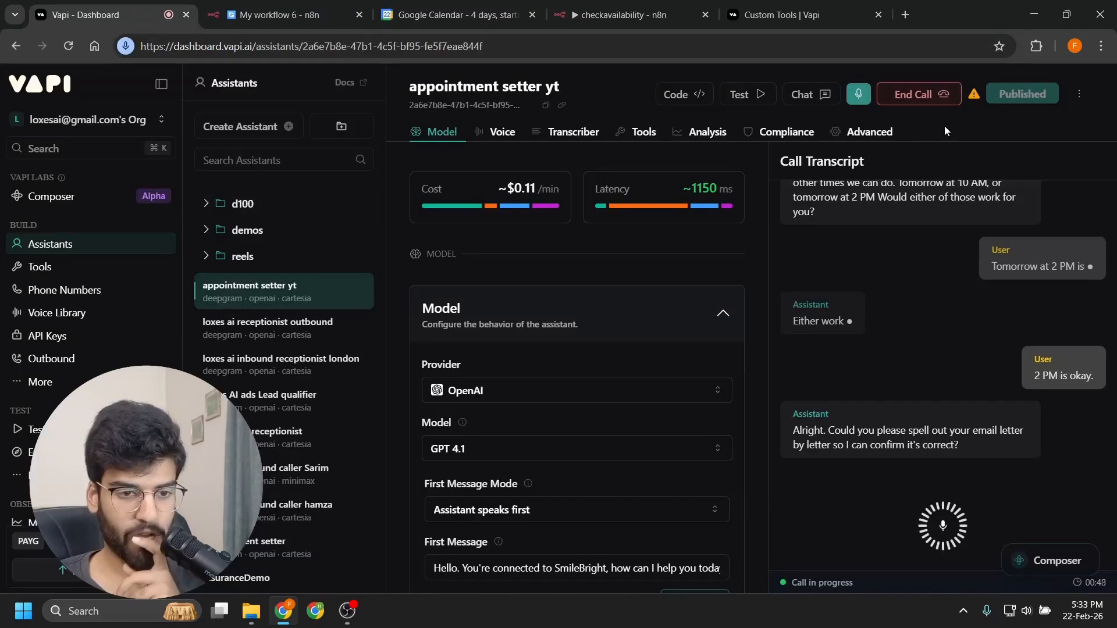
{"action": "left_click", "coordinate": [292, 8]}
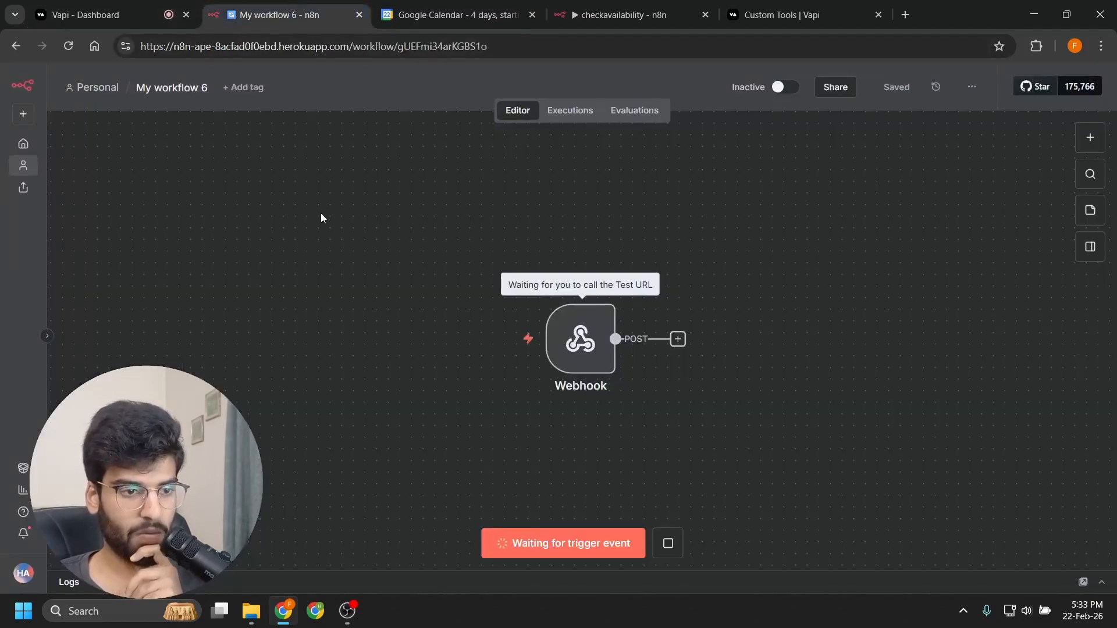
{"action": "left_click", "coordinate": [152, 12]}
{"action": "left_click", "coordinate": [207, 8]}
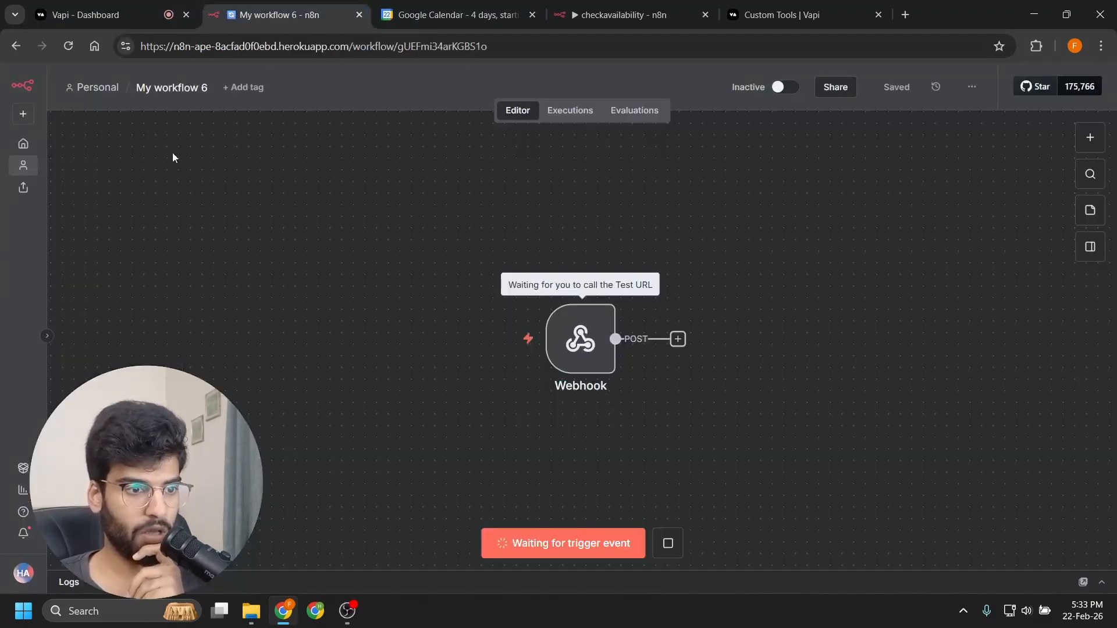
Step: Open My workflow 5 from the Personal project's workflow list and check its executions
{"action": "left_click", "coordinate": [96, 87]}
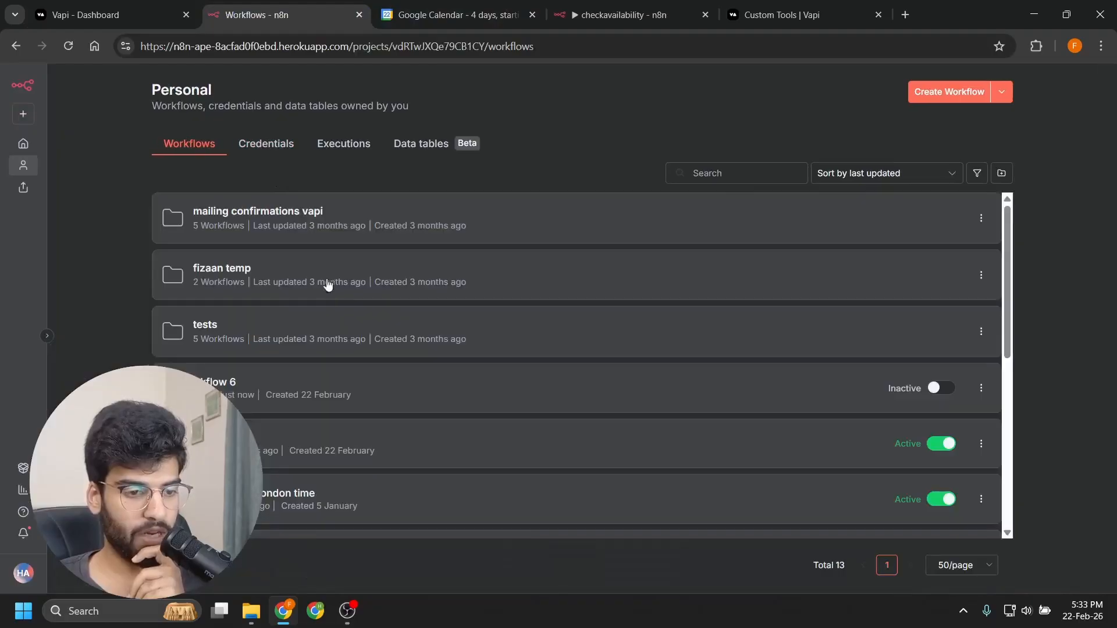
{"action": "scroll", "coordinate": [336, 406], "scroll_direction": "down", "scroll_amount": 5}
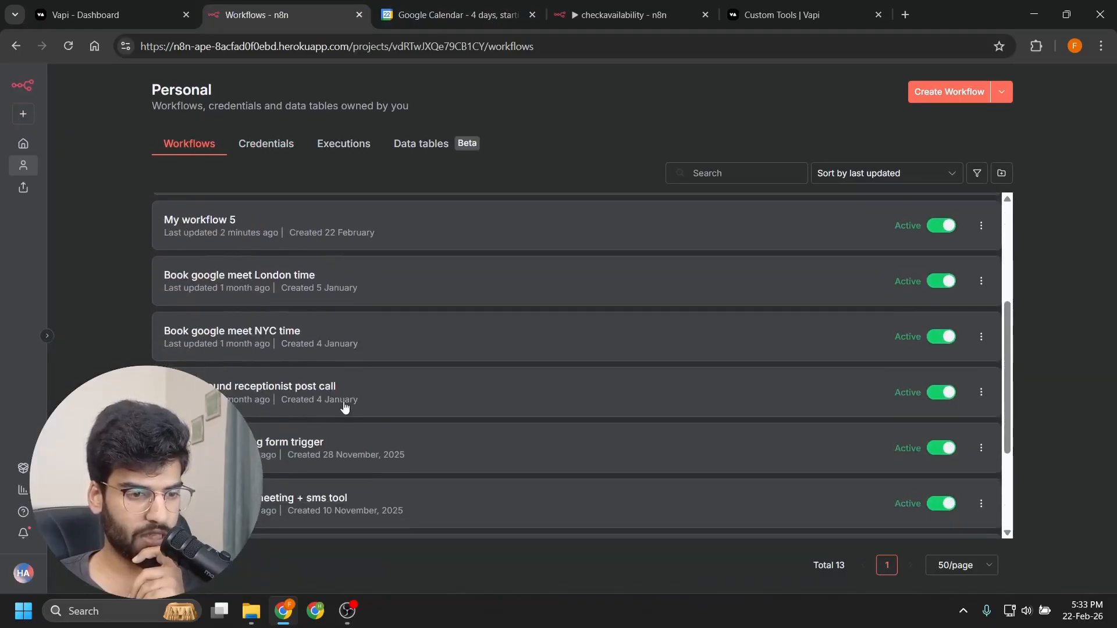
{"action": "scroll", "coordinate": [337, 407], "scroll_direction": "down", "scroll_amount": 3}
{"action": "scroll", "coordinate": [343, 406], "scroll_direction": "up", "scroll_amount": 5}
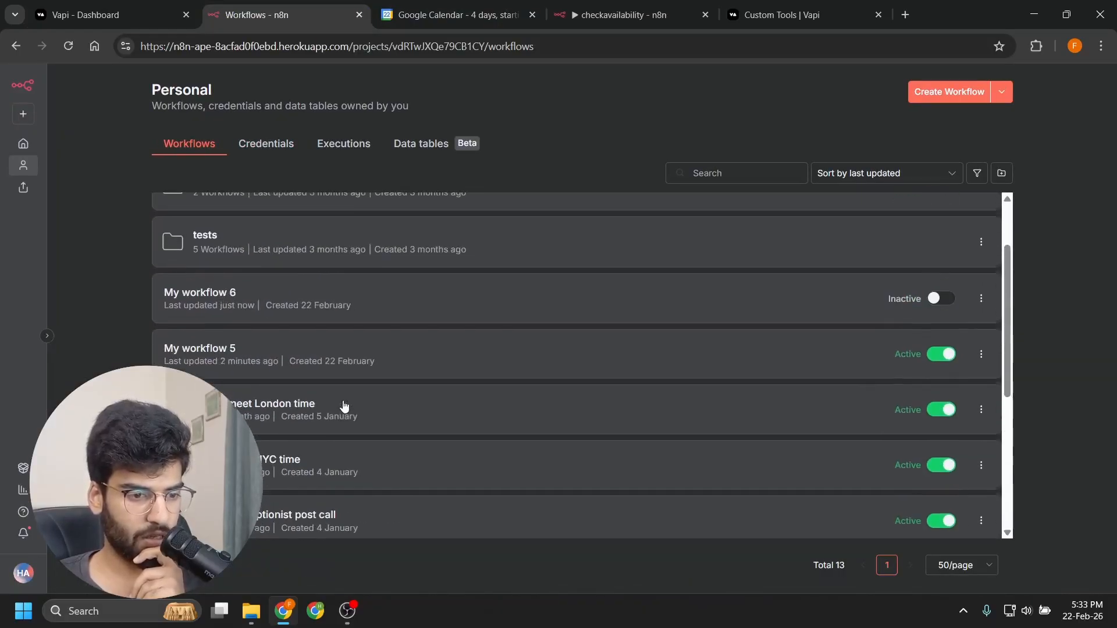
{"action": "scroll", "coordinate": [292, 336], "scroll_direction": "up", "scroll_amount": 1}
{"action": "left_click", "coordinate": [292, 343]}
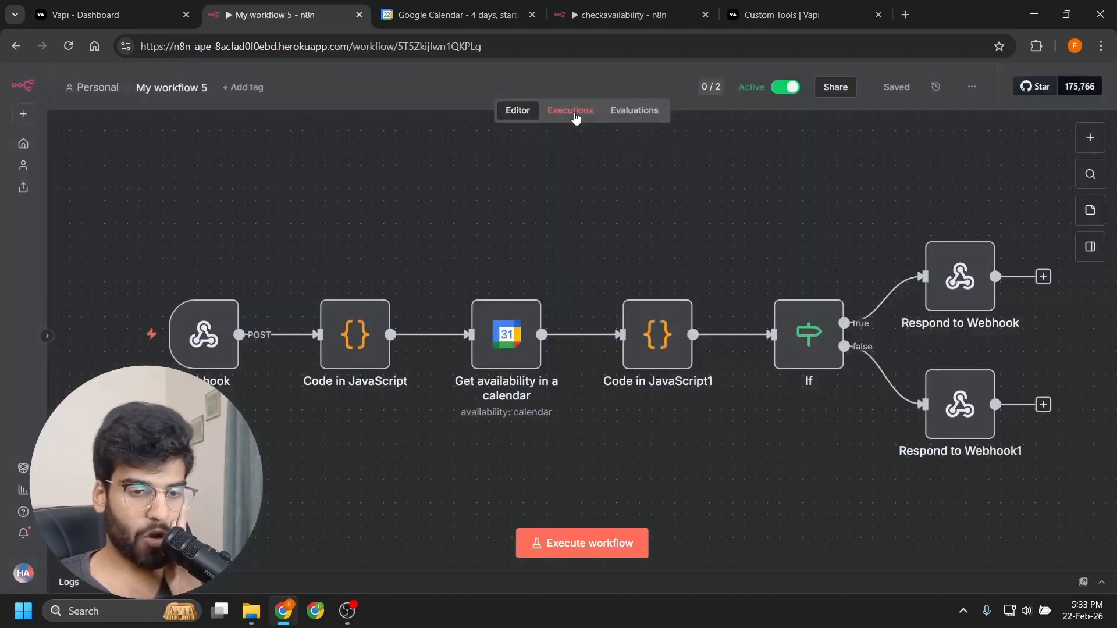
{"action": "left_click", "coordinate": [578, 116]}
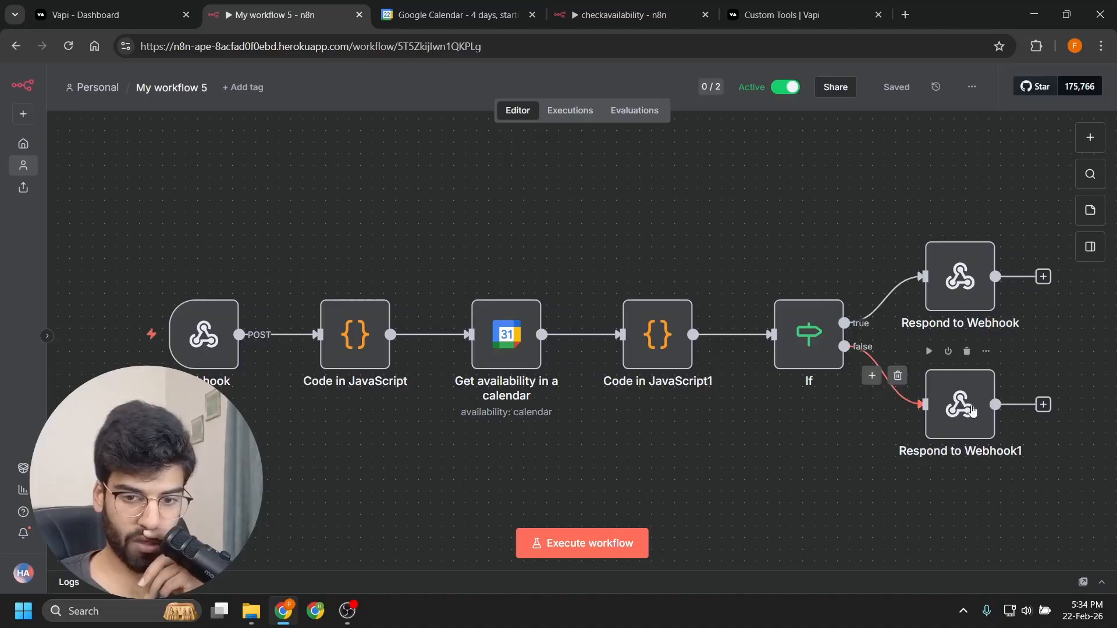
Step: Detach Respond to Webhook1 from the If node's false branch and add a JavaScript Code node to that branch
{"action": "left_click_drag", "start_coordinate": [973, 411], "coordinate": [1055, 410]}
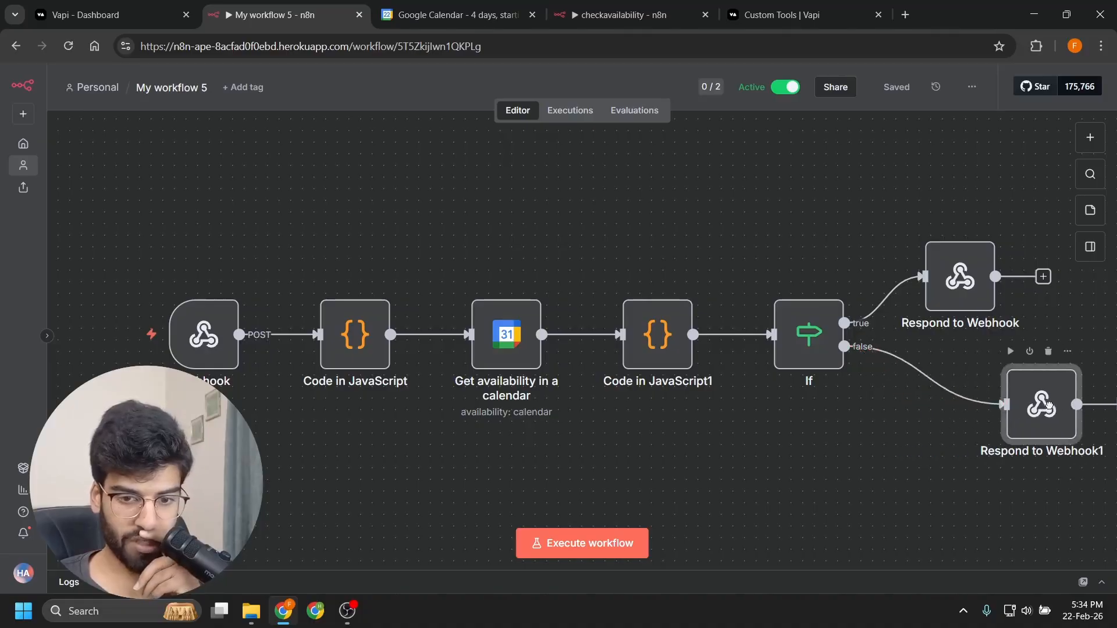
{"action": "left_click", "coordinate": [938, 379]}
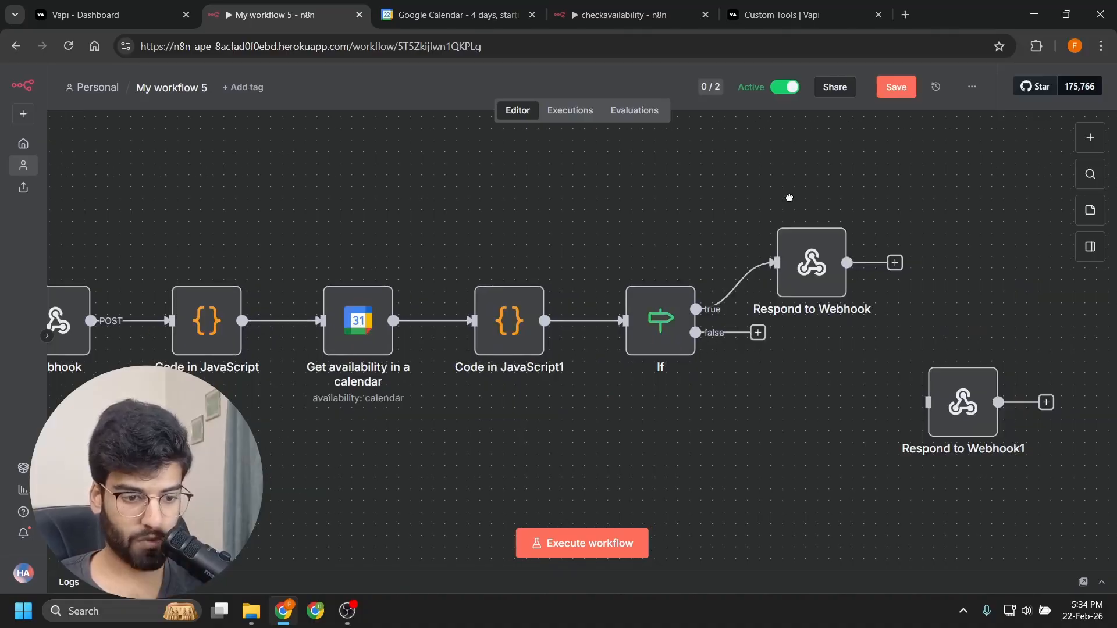
{"action": "left_click", "coordinate": [757, 332]}
{"action": "type", "text": "code"}
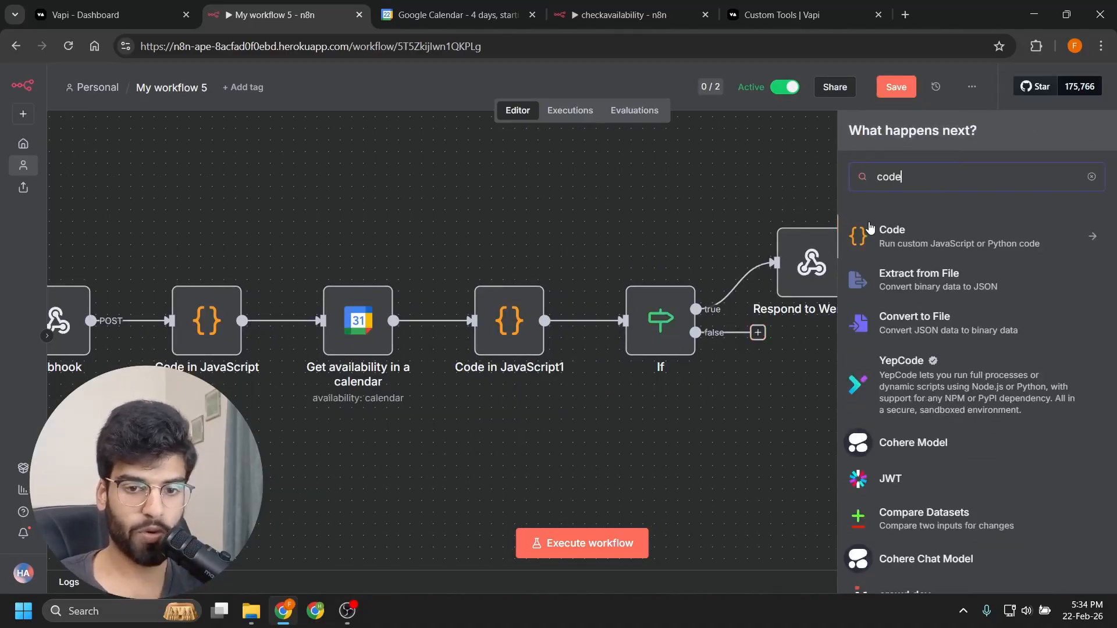
{"action": "left_click", "coordinate": [885, 230]}
{"action": "left_click", "coordinate": [912, 263]}
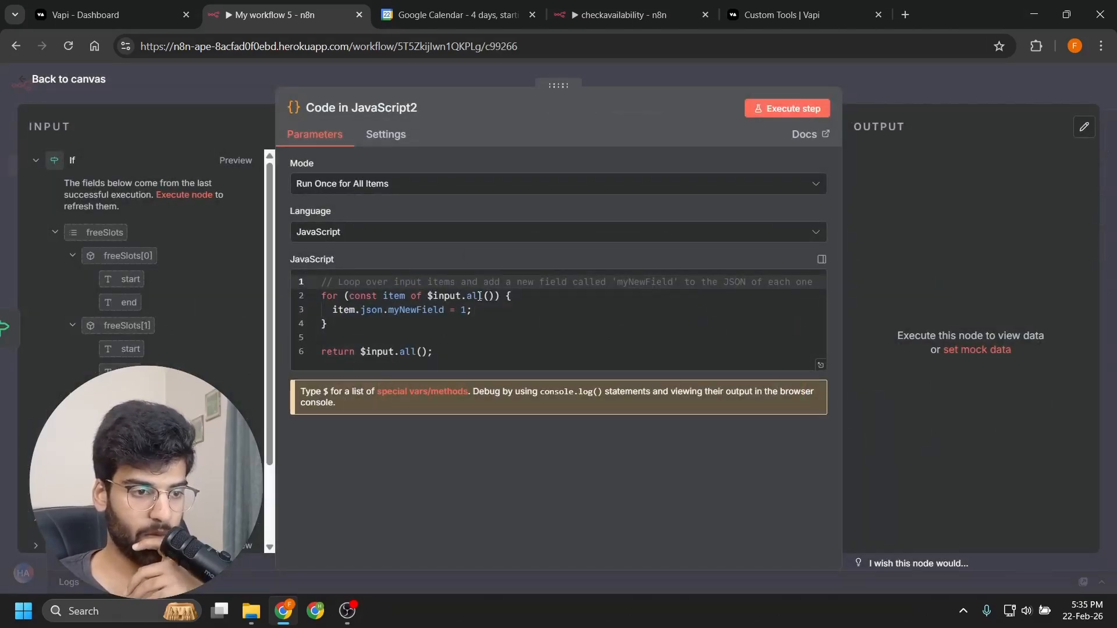
Step: Replace the new Code node's script with one that formats freeSlots as 12-hour time ranges in Asia/Karachi and returns them as result
{"action": "left_click", "coordinate": [516, 83]}
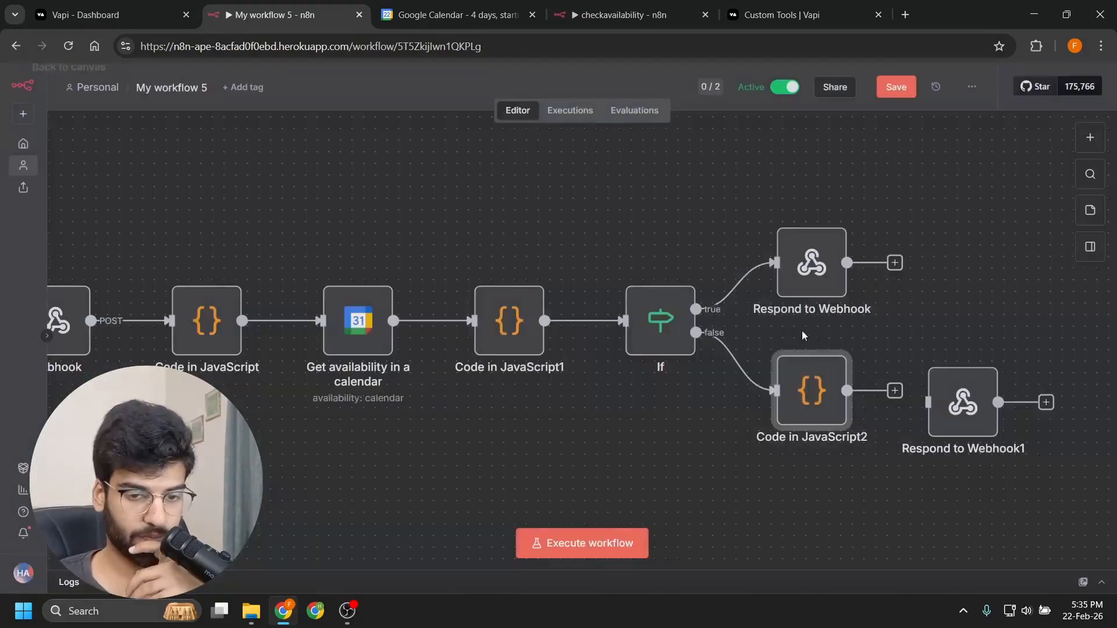
{"action": "double_click", "coordinate": [813, 387]}
{"action": "left_click", "coordinate": [603, 288]}
{"action": "key", "text": "ctrl+a"}
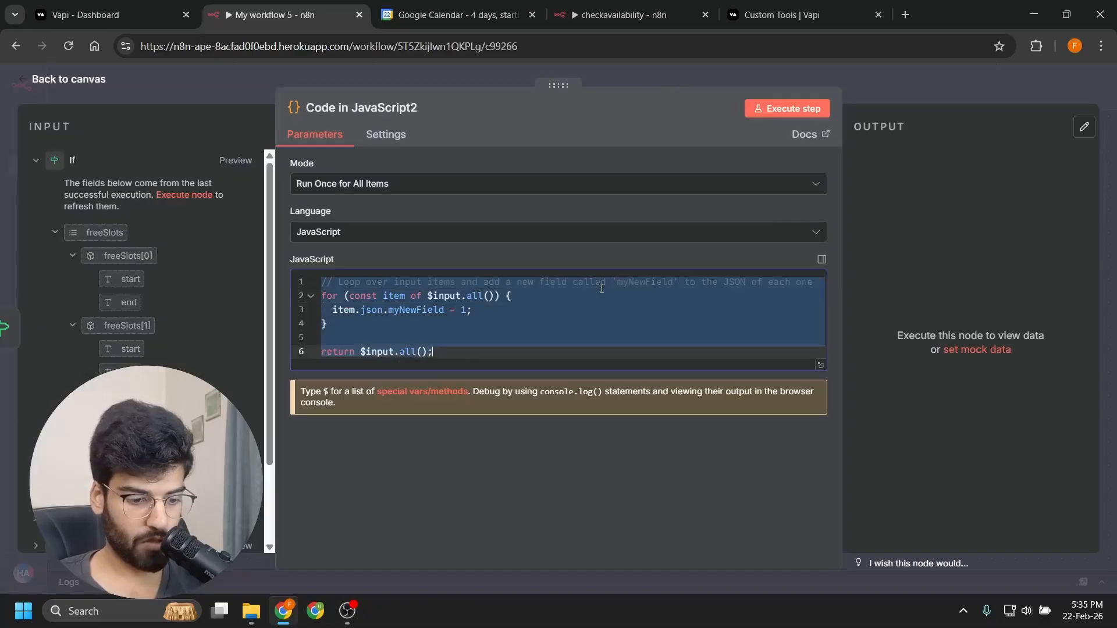
{"action": "type", "text": "const freeSlots = $input.first().json.freeSlots; function formatTo12HourTime(dateStr) {   const date = new Date(dateStr);   const options = { hour: 'numeric', minute: '2-digit', hour12: true, timeZone: 'Asia/Karachi' };   return date.toLocaleTimeString('en-US', options).toLowerCase().replace(':00', ''); }  const result = freeSlots.map(slot => {   const start = formatTo12HourTime(slot.start);   const end = formatTo12HourTime(slot.end);   return `${start} to ${end}`; });  return { result };"}
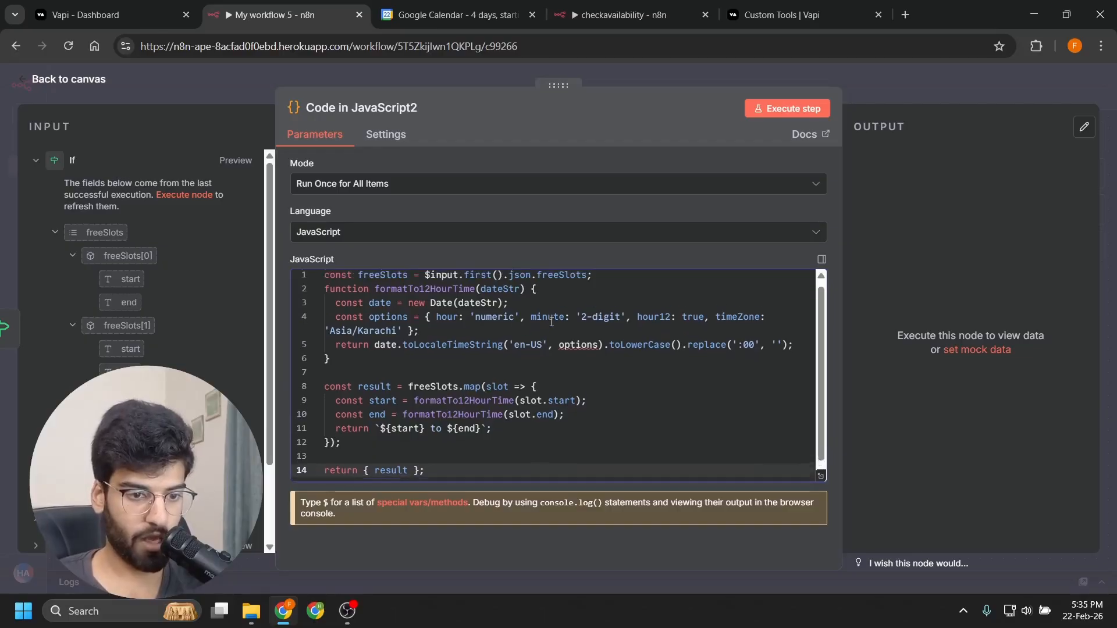
{"action": "scroll", "coordinate": [568, 349], "scroll_direction": "down", "scroll_amount": 1}
{"action": "left_click", "coordinate": [815, 82]}
Step: Connect the new Code node's output to Respond to Webhook1 and check that it supplies the node's input
{"action": "double_click", "coordinate": [963, 402]}
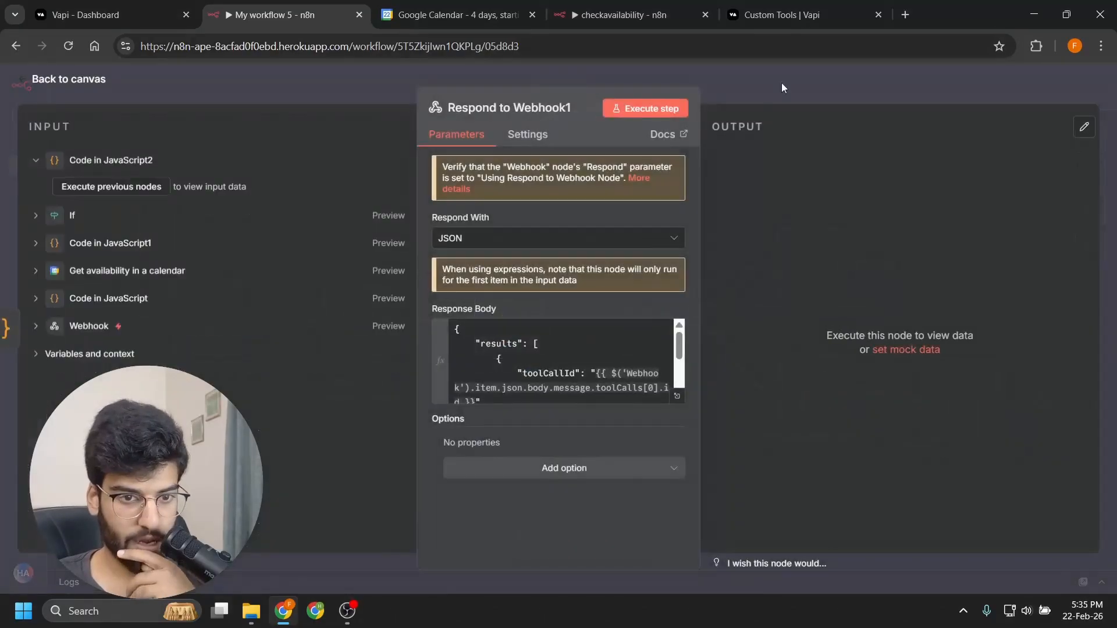
{"action": "left_click", "coordinate": [781, 83]}
{"action": "left_click", "coordinate": [801, 380]}
{"action": "double_click", "coordinate": [801, 379]}
{"action": "scroll", "coordinate": [755, 491], "scroll_direction": "right", "scroll_amount": 1}
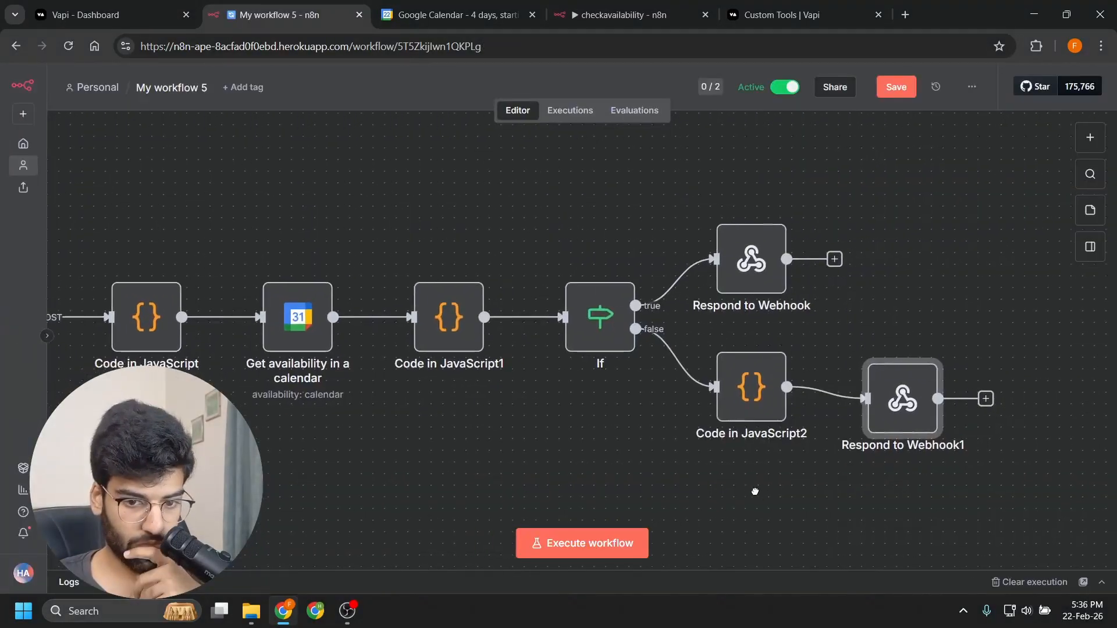
Step: Change the alternative time slots expression in Respond to Webhook1's response body to {{ $json.result }}
{"action": "left_click", "coordinate": [758, 491]}
{"action": "double_click", "coordinate": [913, 423]}
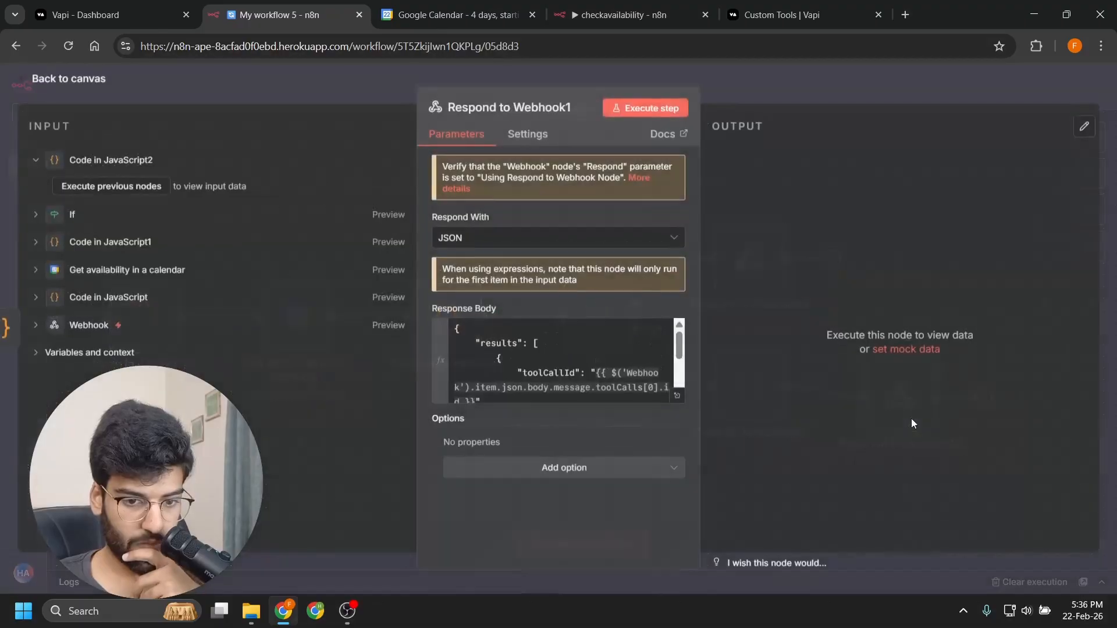
{"action": "scroll", "coordinate": [628, 352], "scroll_direction": "down", "scroll_amount": 3}
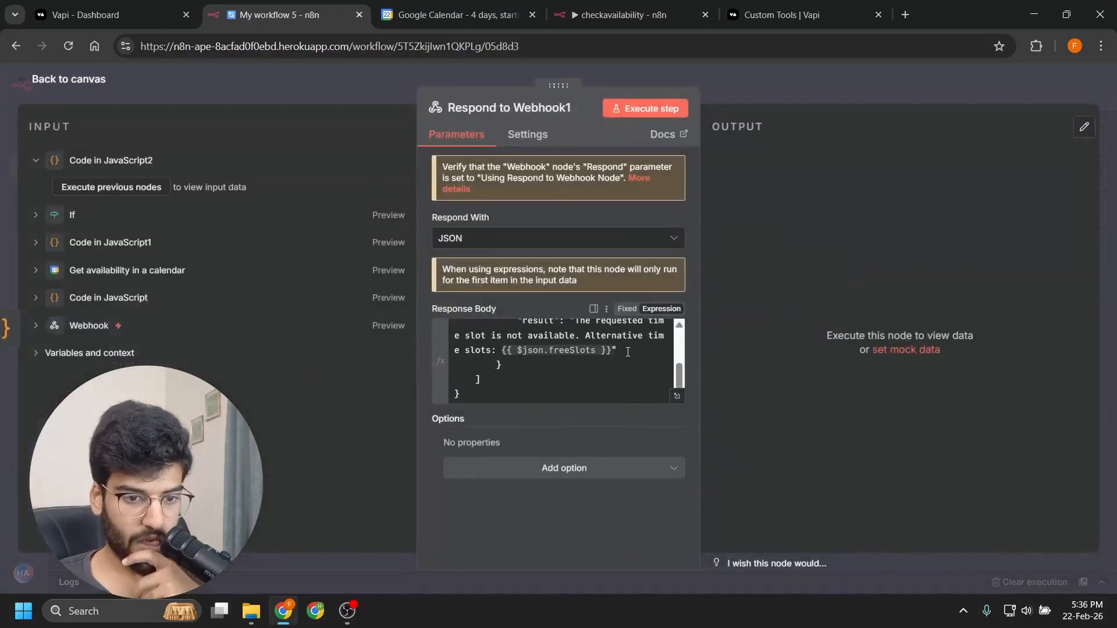
{"action": "left_click", "coordinate": [596, 353]}
{"action": "left_click", "coordinate": [780, 72]}
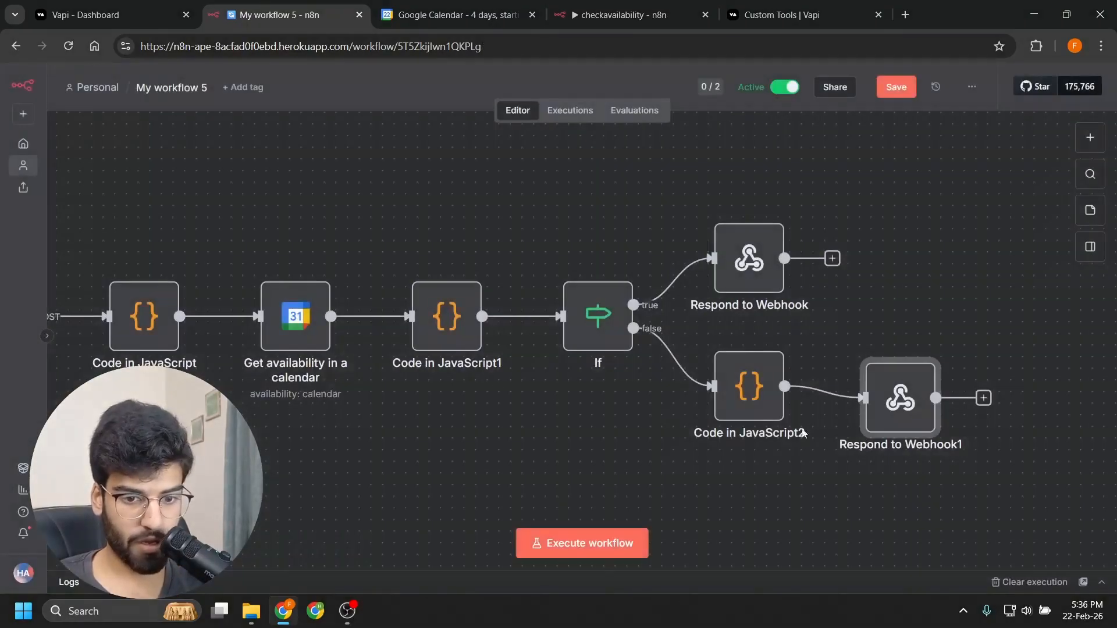
{"action": "double_click", "coordinate": [756, 396]}
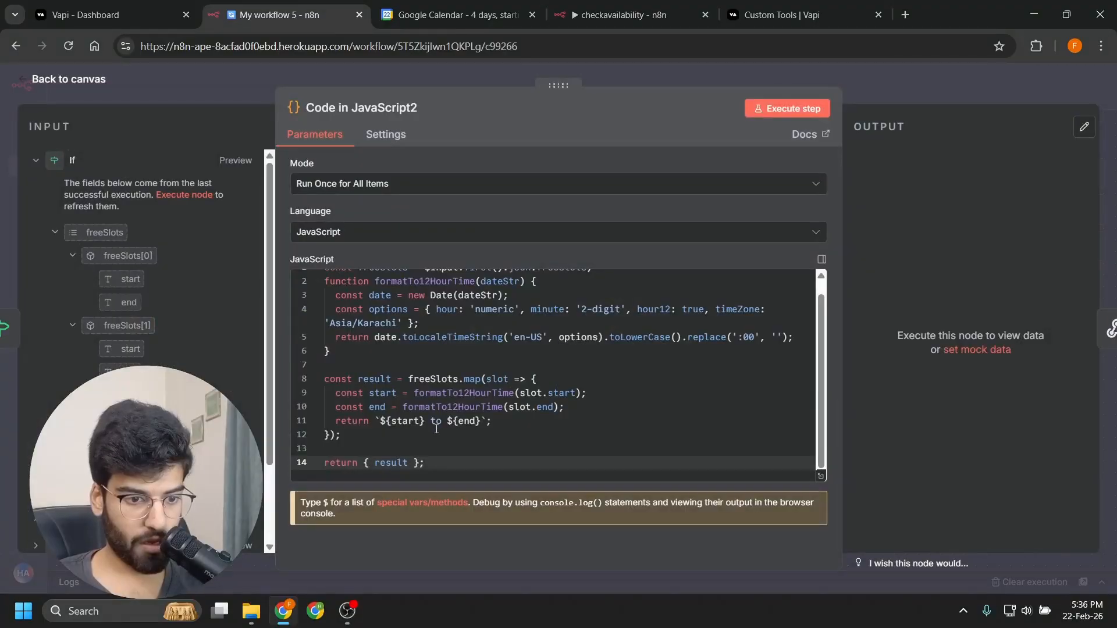
{"action": "key", "text": "Escape"}
{"action": "double_click", "coordinate": [903, 424]}
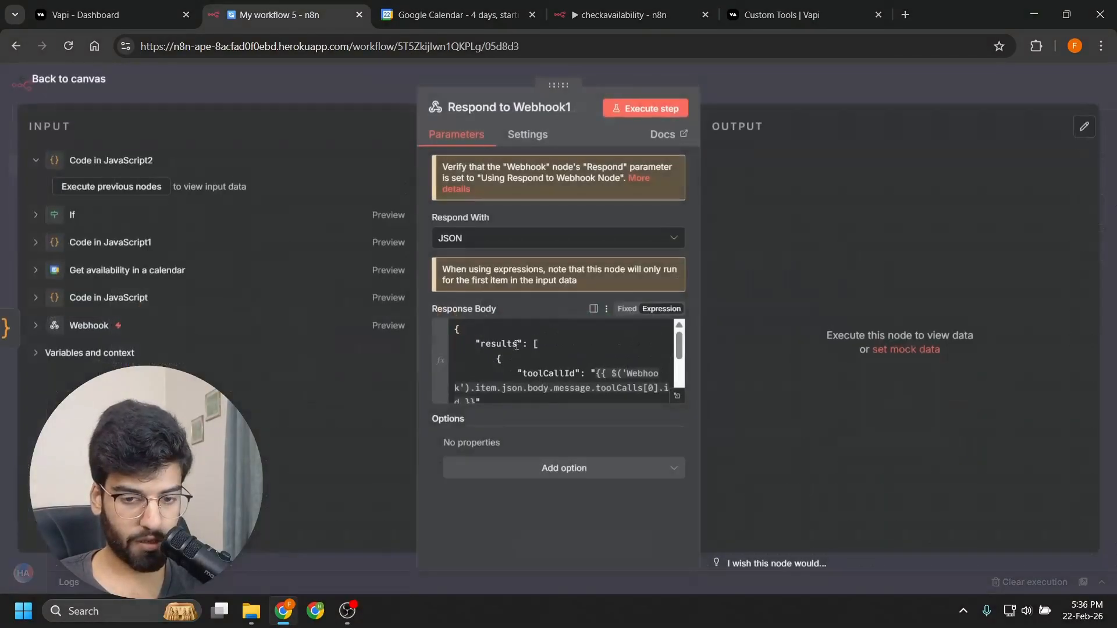
{"action": "scroll", "coordinate": [516, 345], "scroll_direction": "down", "scroll_amount": 5}
{"action": "left_click_drag", "start_coordinate": [597, 351], "coordinate": [553, 352]}
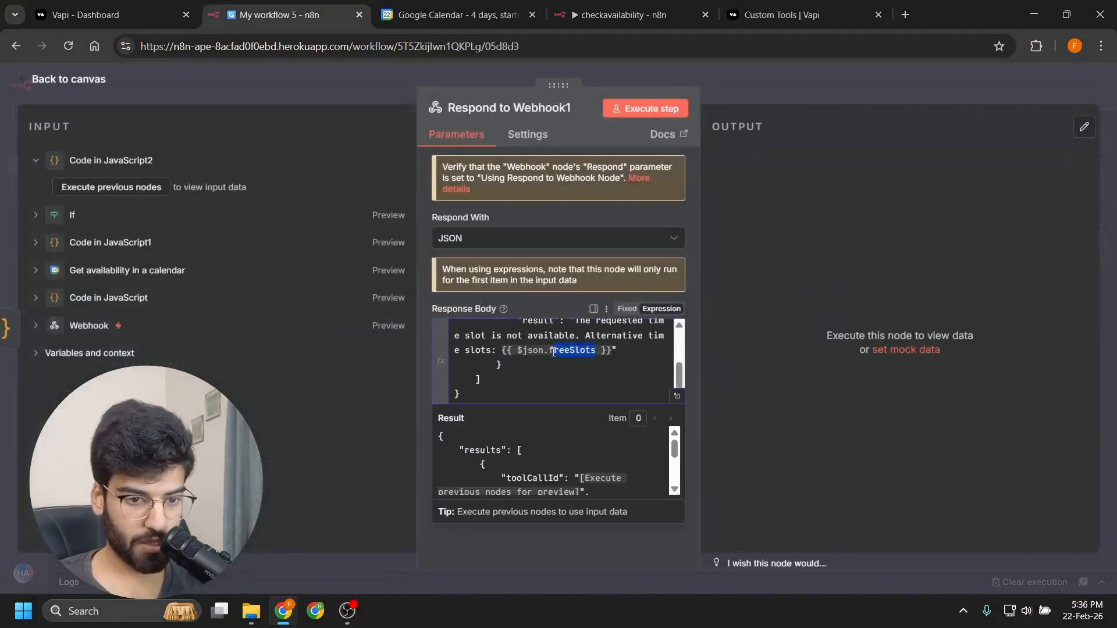
{"action": "type", "text": "resu"}
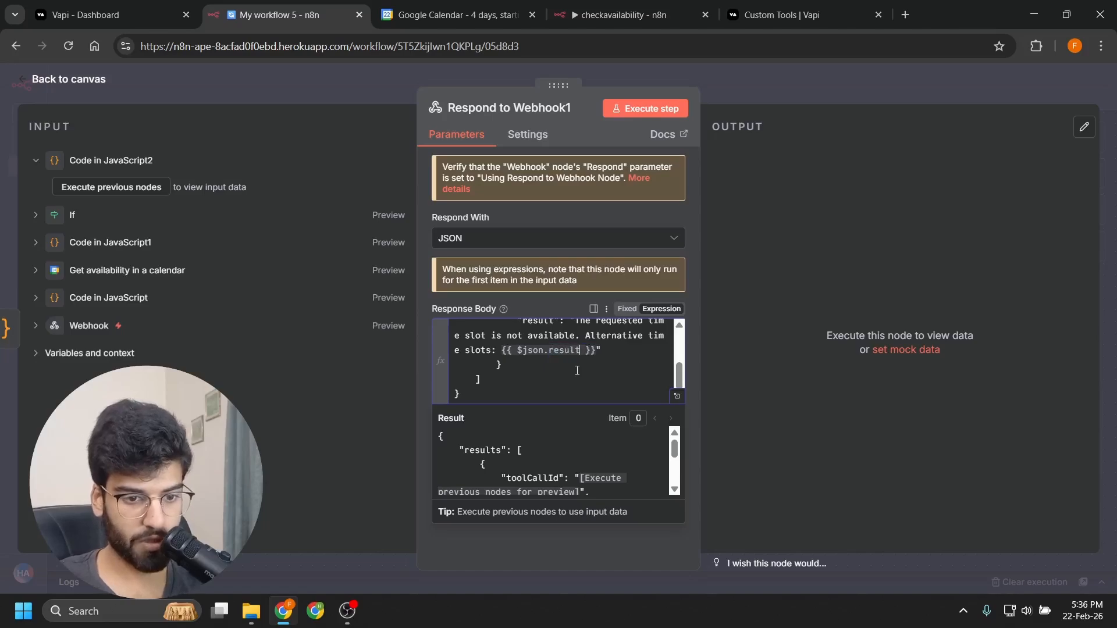
{"action": "left_click", "coordinate": [703, 95]}
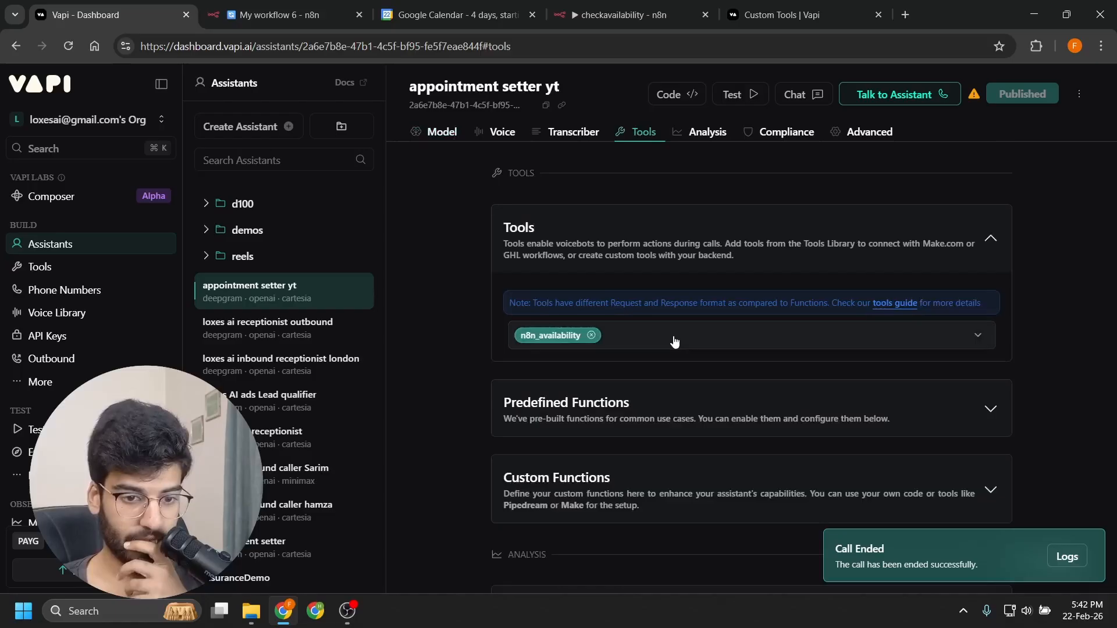
Step: Add the n8n_book_appointment tool to the appointment setter yt assistant alongside n8n_availability and publish the assistant, skipping the remaining publish steps
{"action": "left_click", "coordinate": [675, 342]}
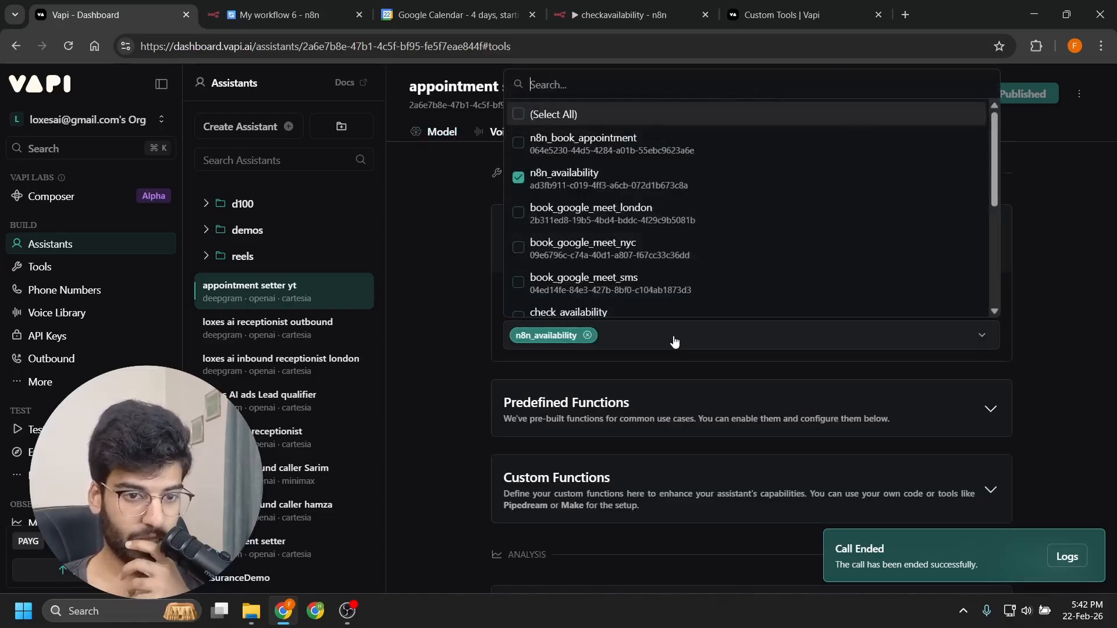
{"action": "left_click", "coordinate": [600, 146]}
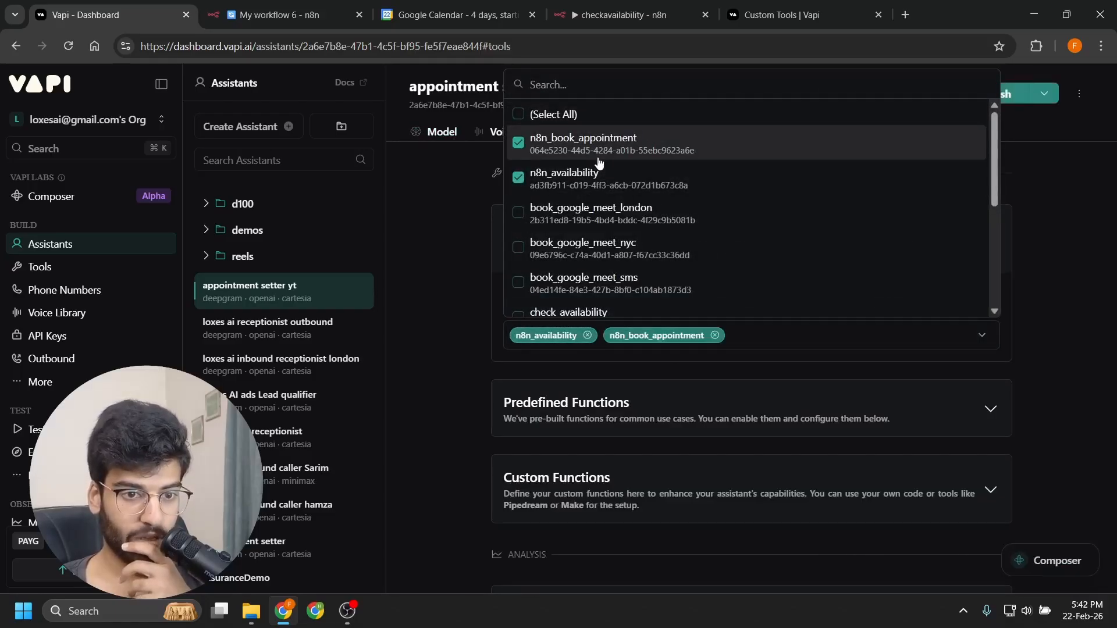
{"action": "key", "text": "Escape"}
{"action": "left_click", "coordinate": [993, 93]}
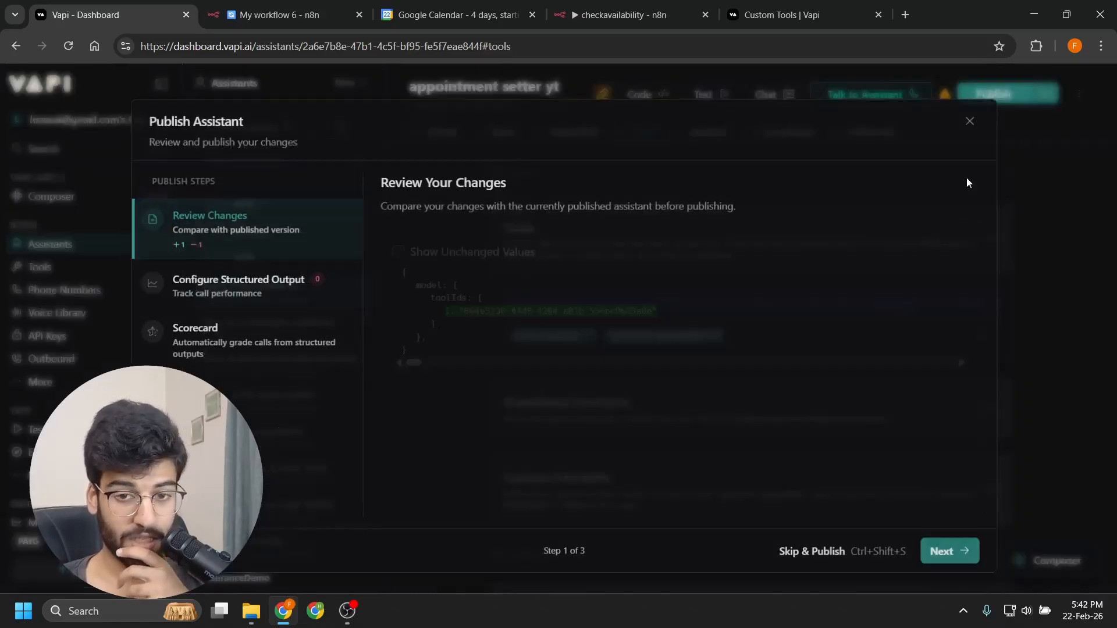
{"action": "left_click", "coordinate": [851, 553]}
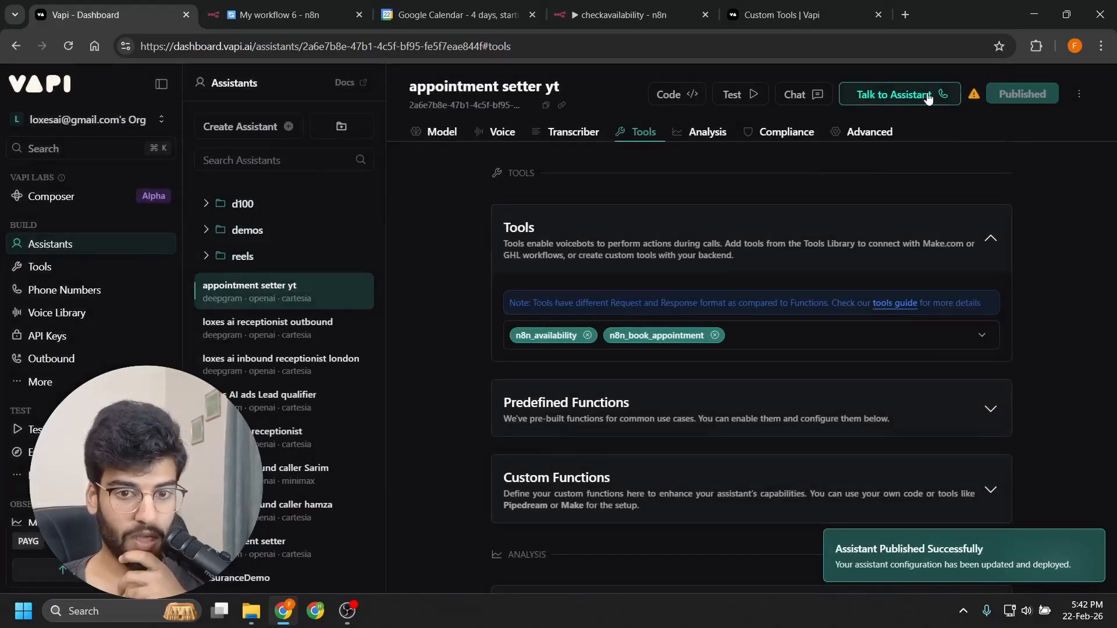
Step: Start a test call requesting teeth whitening for tomorrow at 3 PM, with My workflow 6's Webhook listening for a test event
{"action": "left_click", "coordinate": [928, 97]}
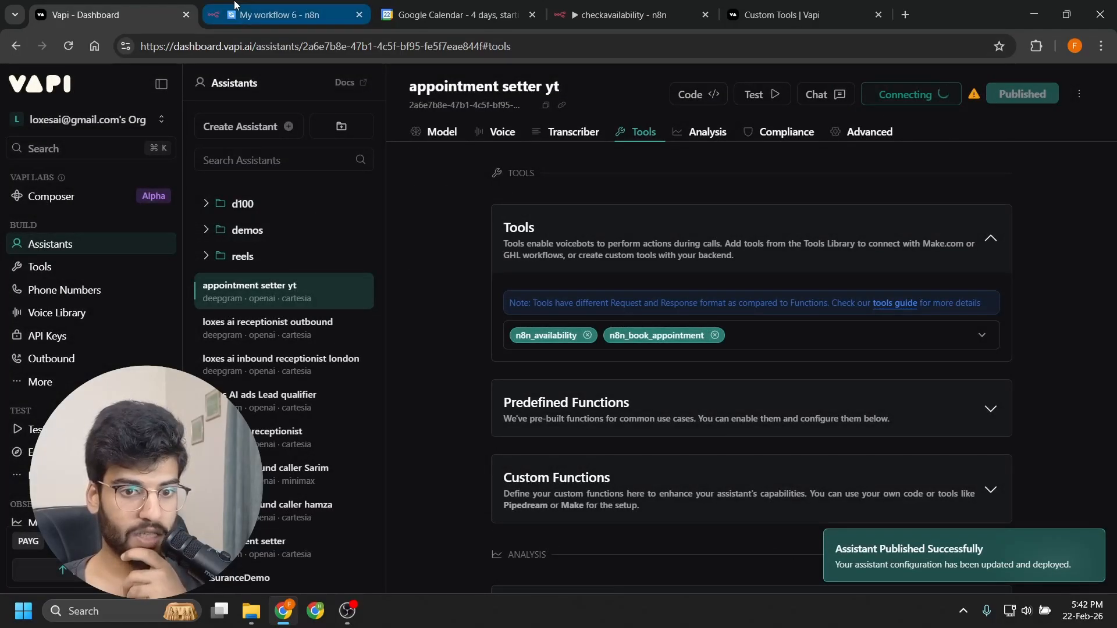
{"action": "left_click", "coordinate": [278, 14]}
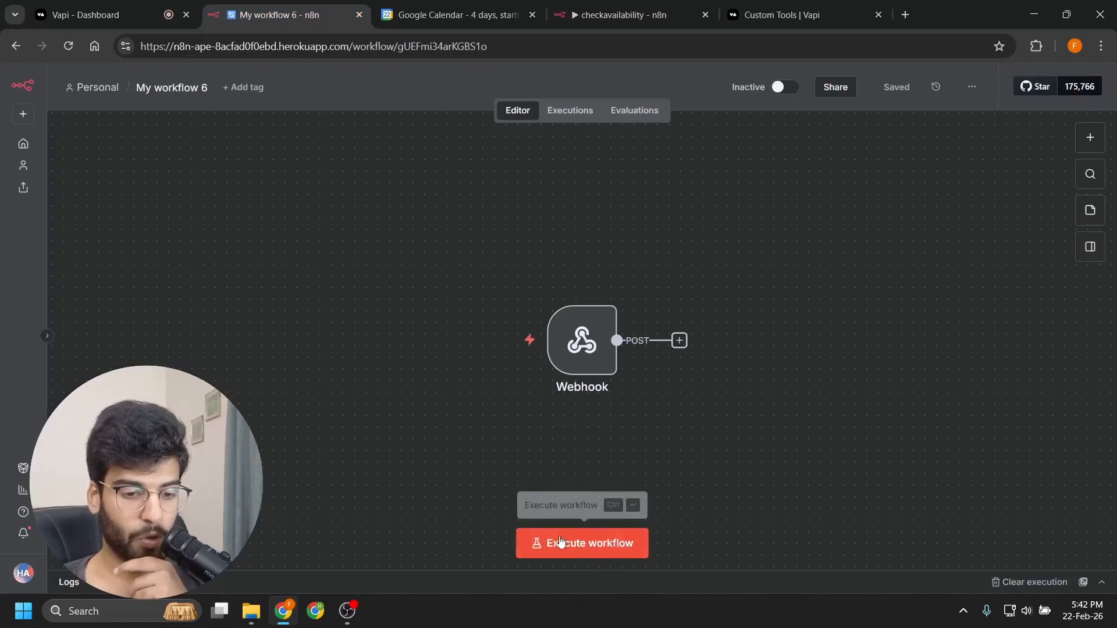
{"action": "left_click", "coordinate": [81, 15]}
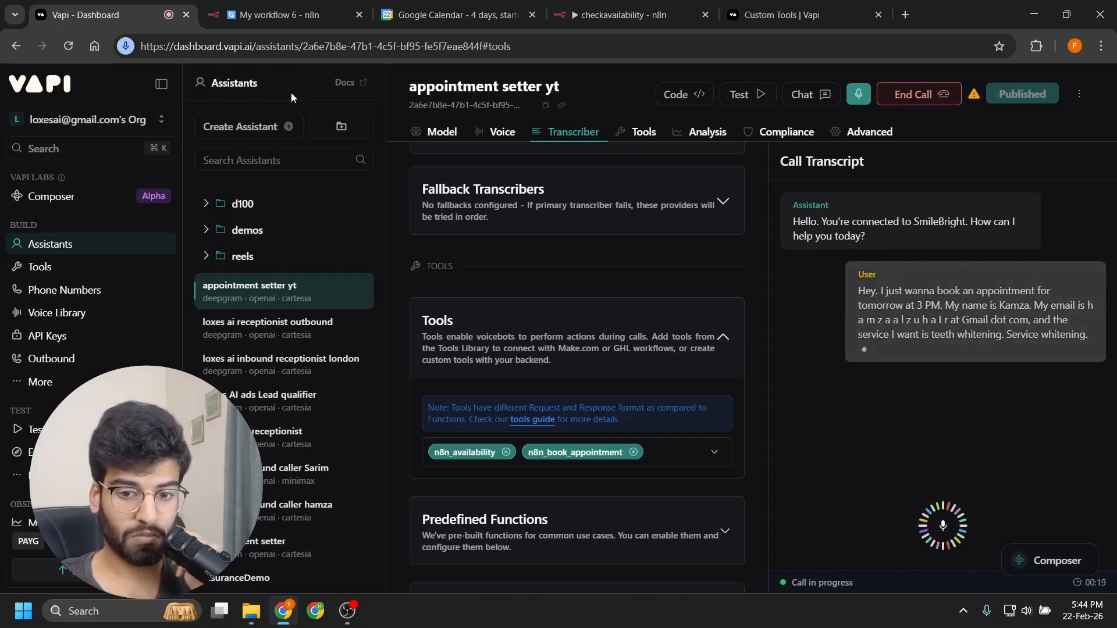
{"action": "left_click", "coordinate": [248, 13]}
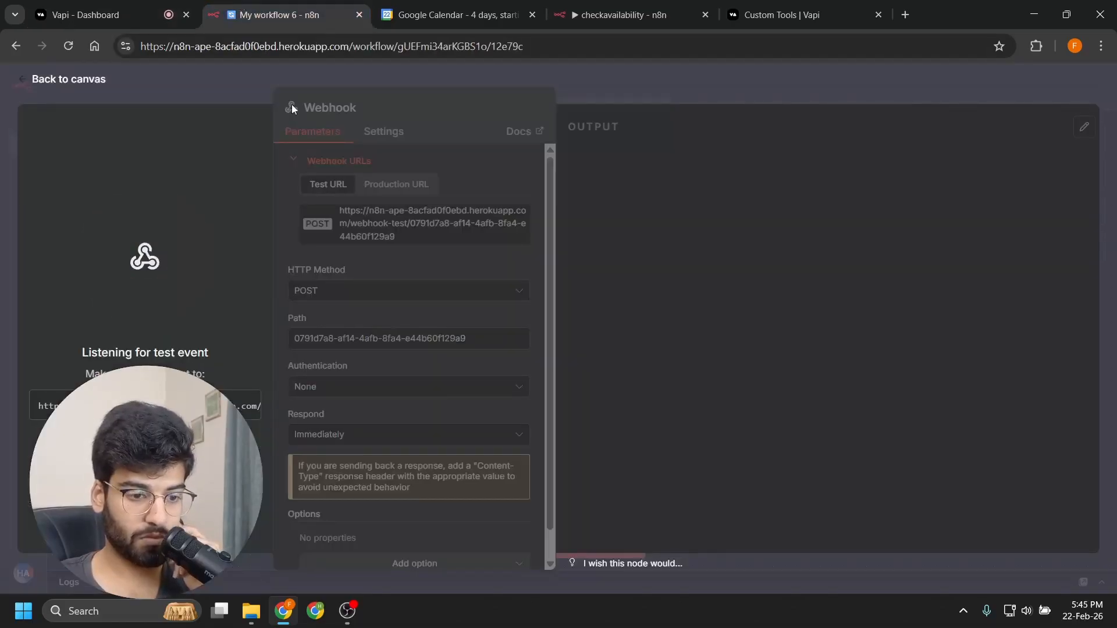
Step: Accept the 1 PM slot in the test call, end the call and examine the booking data received by the Webhook
{"action": "left_click", "coordinate": [93, 14]}
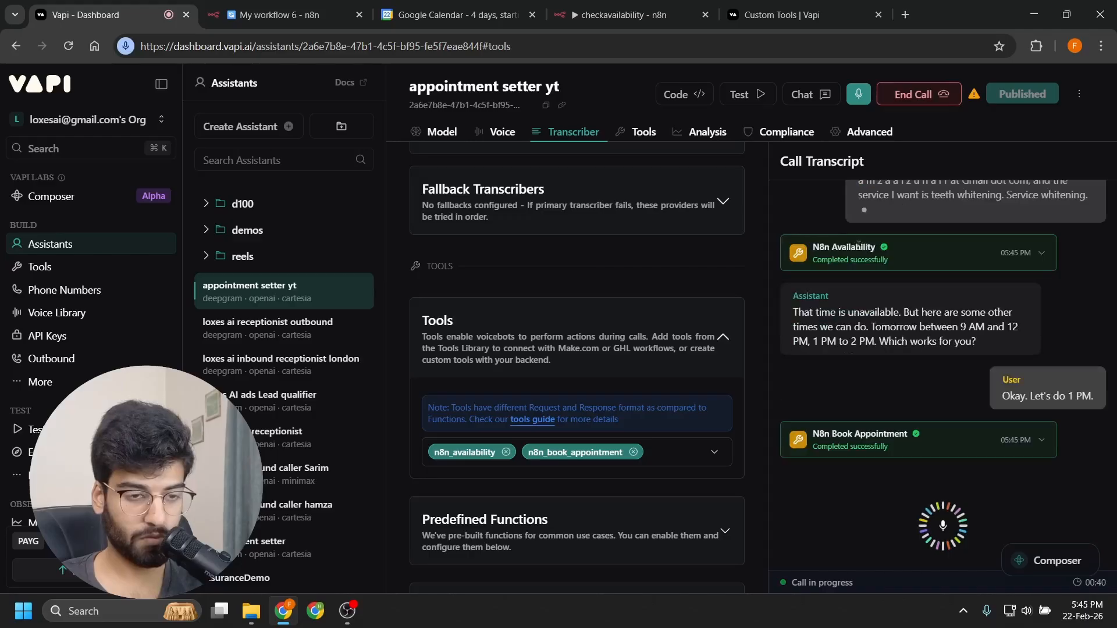
{"action": "left_click", "coordinate": [322, 6]}
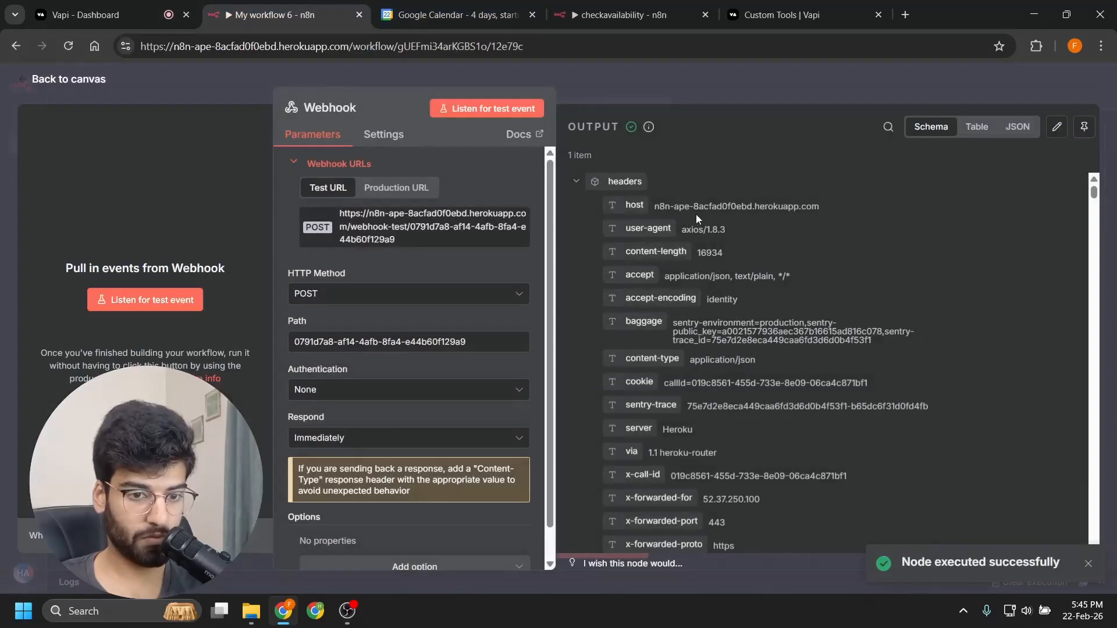
{"action": "left_click", "coordinate": [178, 6]}
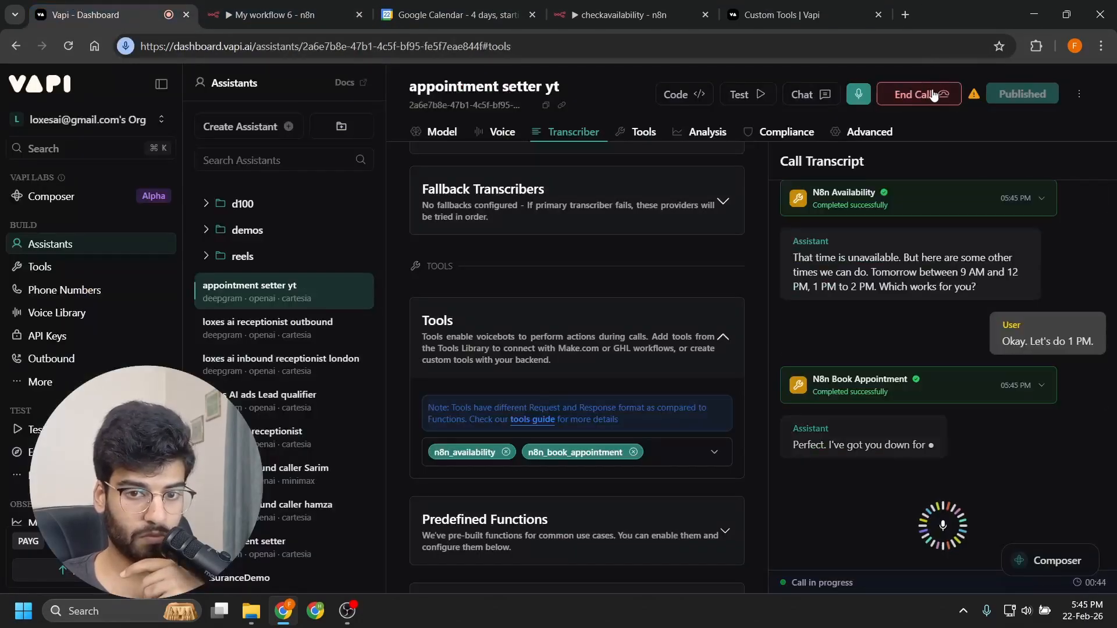
{"action": "left_click", "coordinate": [244, 13]}
{"action": "scroll", "coordinate": [847, 359], "scroll_direction": "down", "scroll_amount": 10}
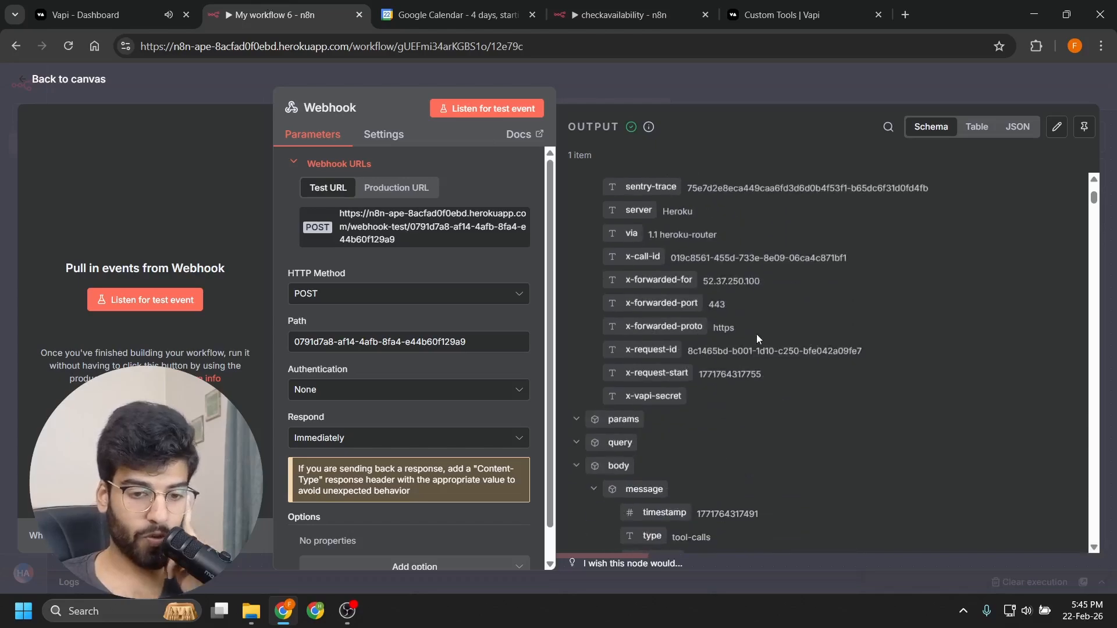
{"action": "scroll", "coordinate": [776, 314], "scroll_direction": "up", "scroll_amount": 10}
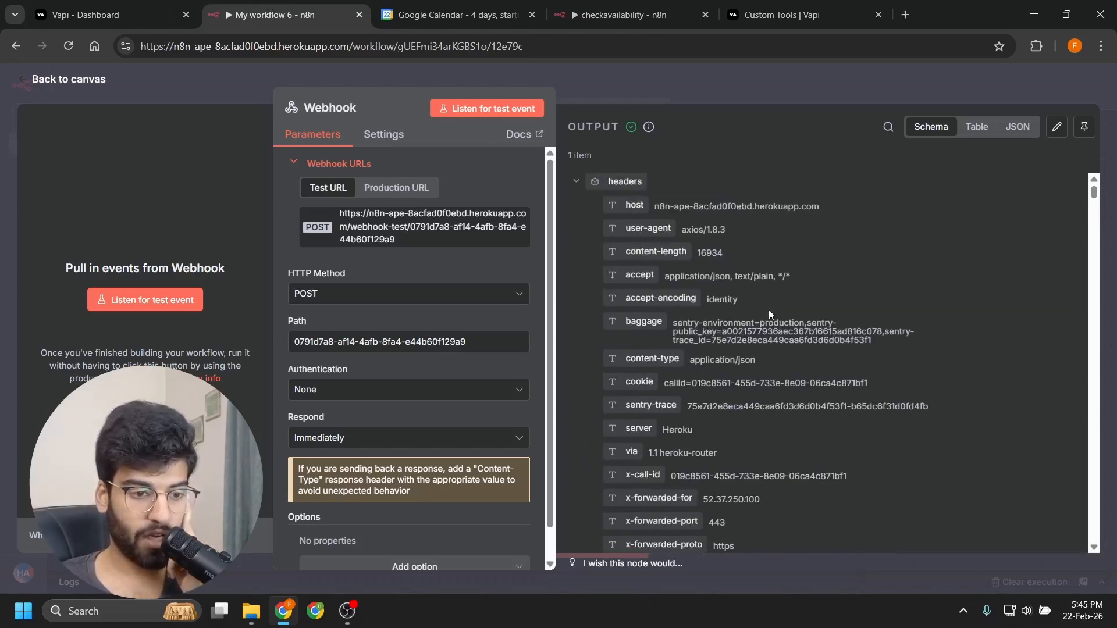
Step: Set the Webhook's Respond option to Using 'Respond to Webhook' Node and pin the node's received data
{"action": "left_click", "coordinate": [366, 437]}
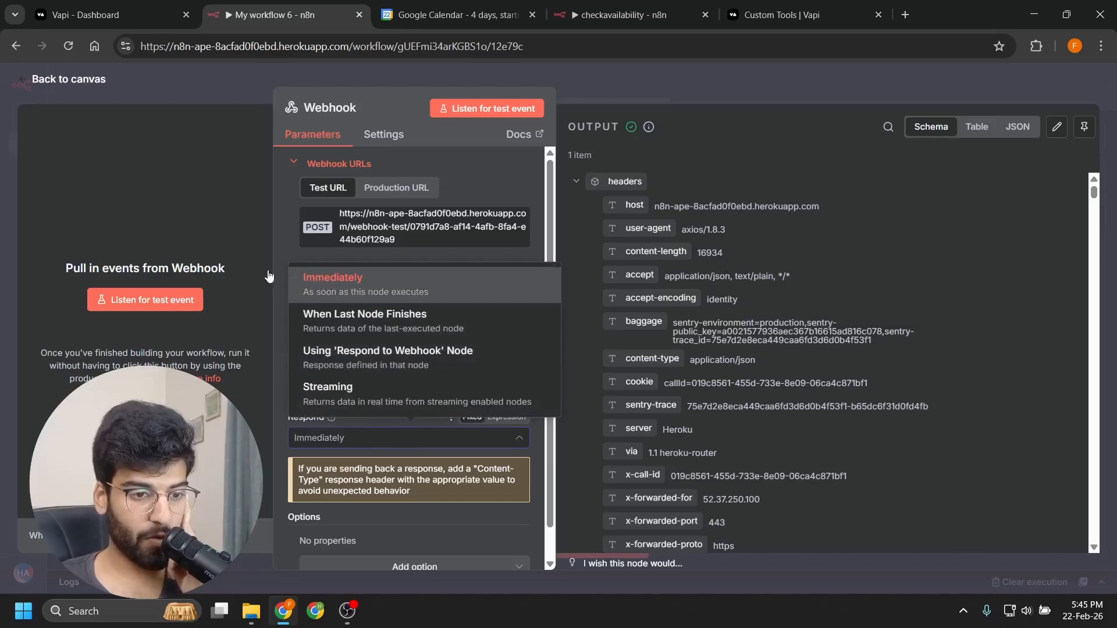
{"action": "left_click", "coordinate": [401, 439]}
{"action": "left_click", "coordinate": [403, 442]}
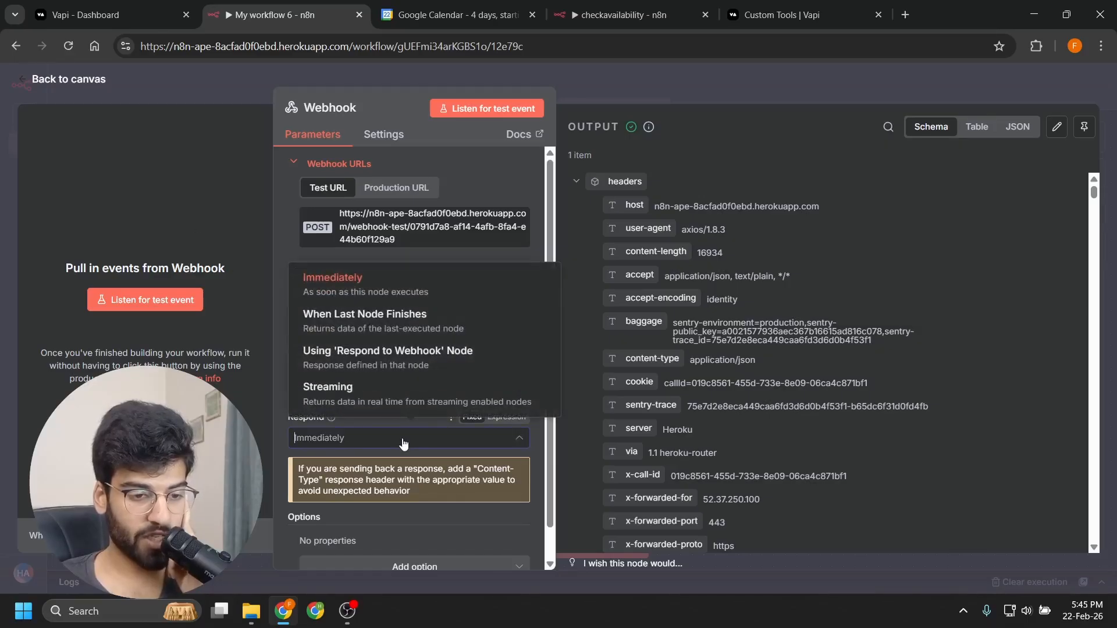
{"action": "left_click", "coordinate": [394, 369]}
{"action": "scroll", "coordinate": [617, 326], "scroll_direction": "down", "scroll_amount": 5}
{"action": "left_click", "coordinate": [658, 74]}
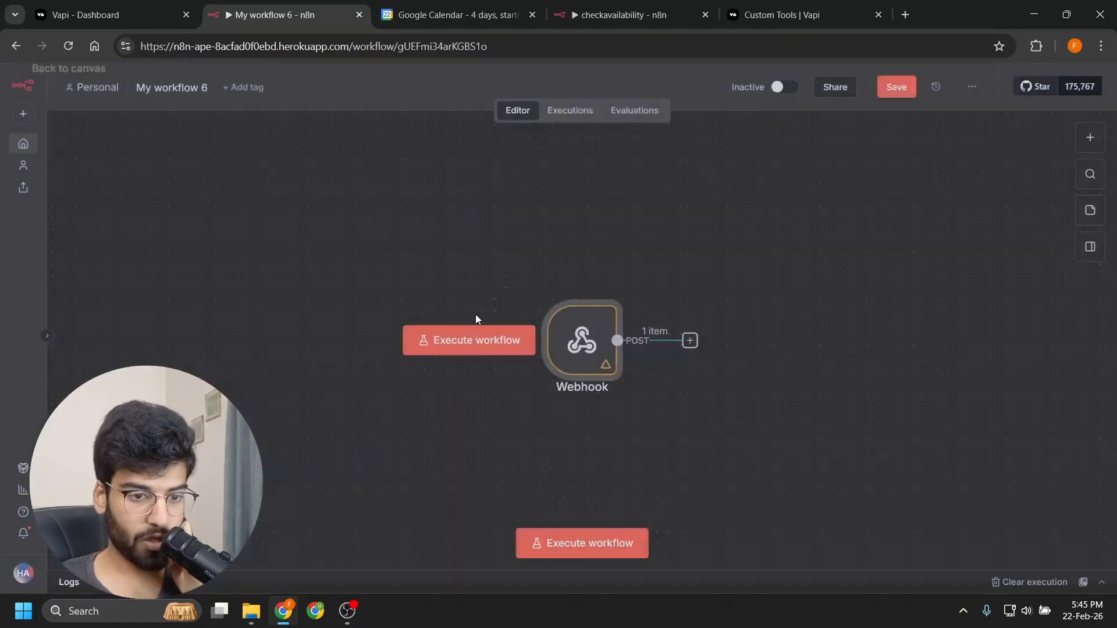
{"action": "right_click", "coordinate": [583, 351]}
{"action": "left_click", "coordinate": [648, 470]}
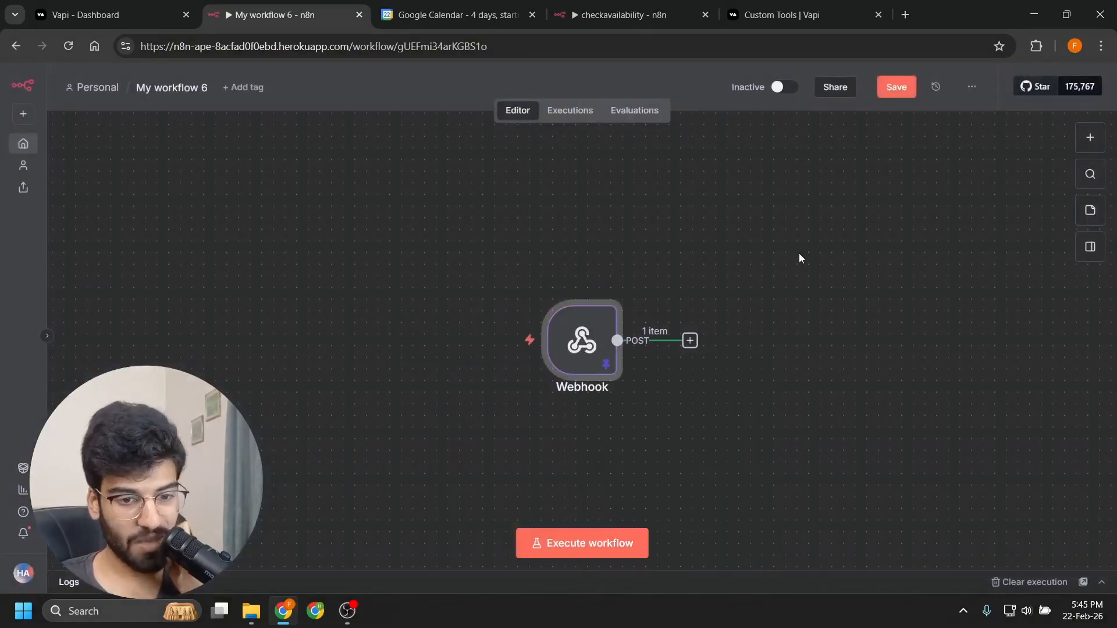
Step: Add a Google Calendar node with the Create an event action after the Webhook
{"action": "left_click_drag", "start_coordinate": [801, 257], "coordinate": [680, 254]}
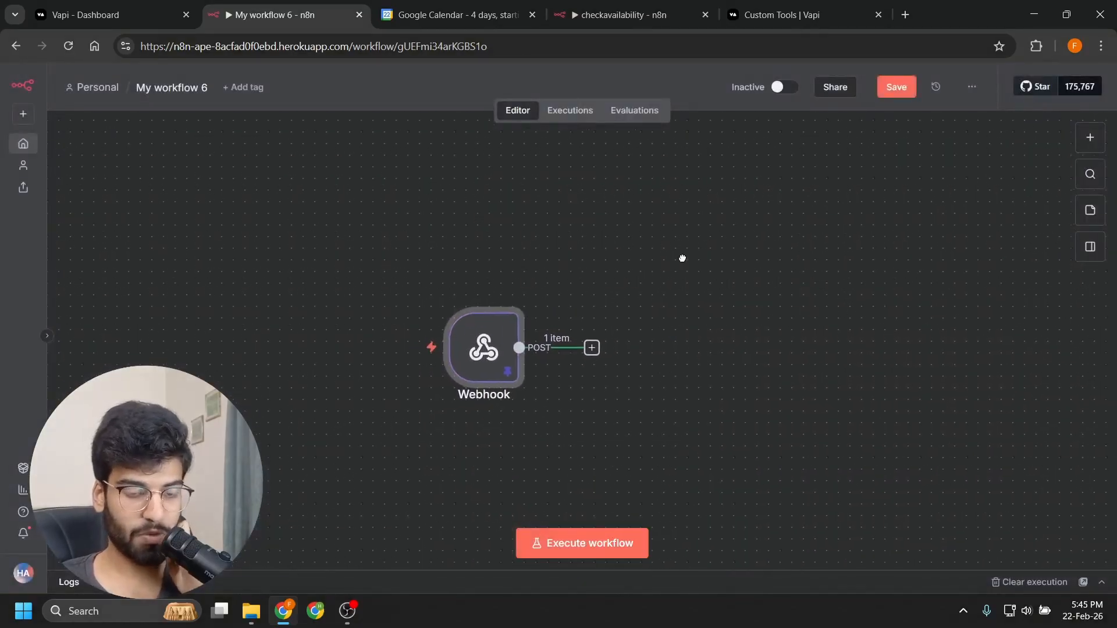
{"action": "left_click", "coordinate": [579, 350]}
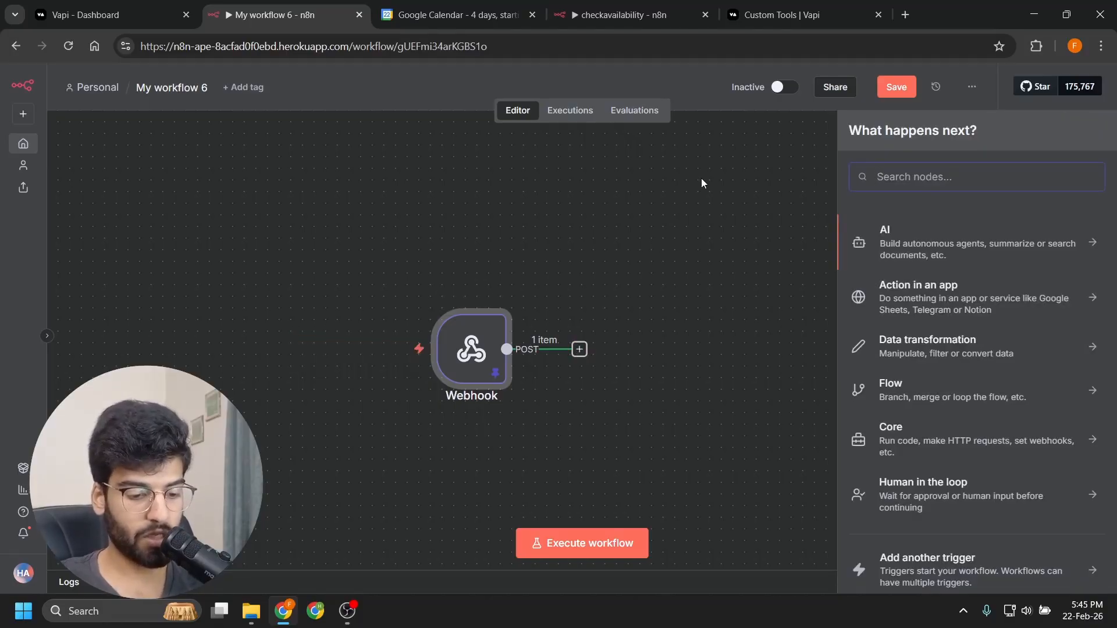
{"action": "type", "text": "google"}
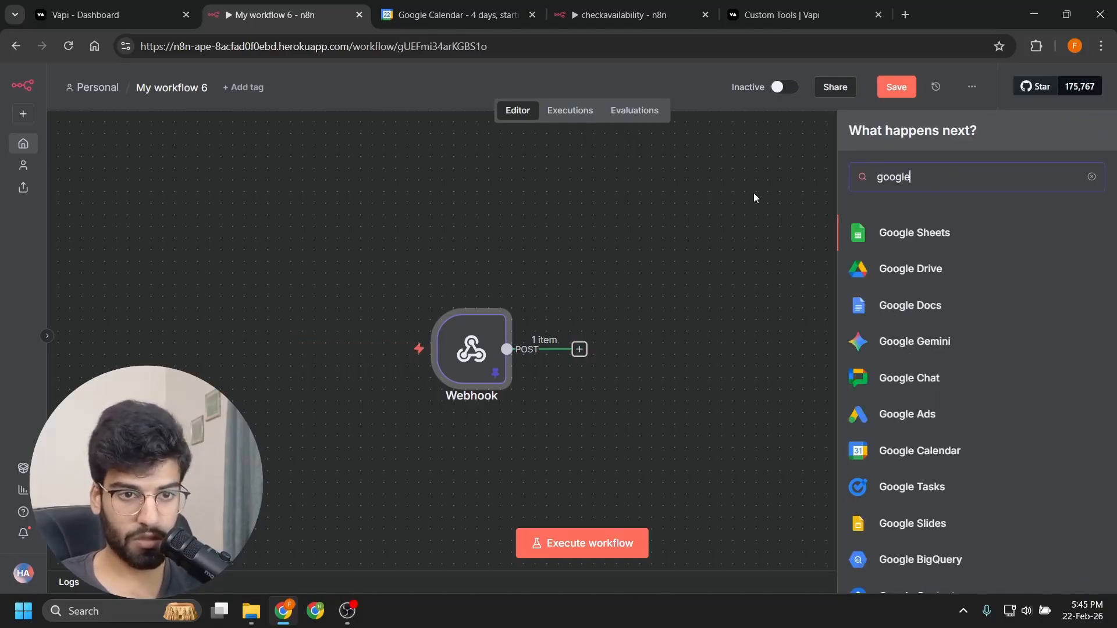
{"action": "scroll", "coordinate": [925, 265], "scroll_direction": "down", "scroll_amount": 1}
{"action": "left_click", "coordinate": [957, 382]}
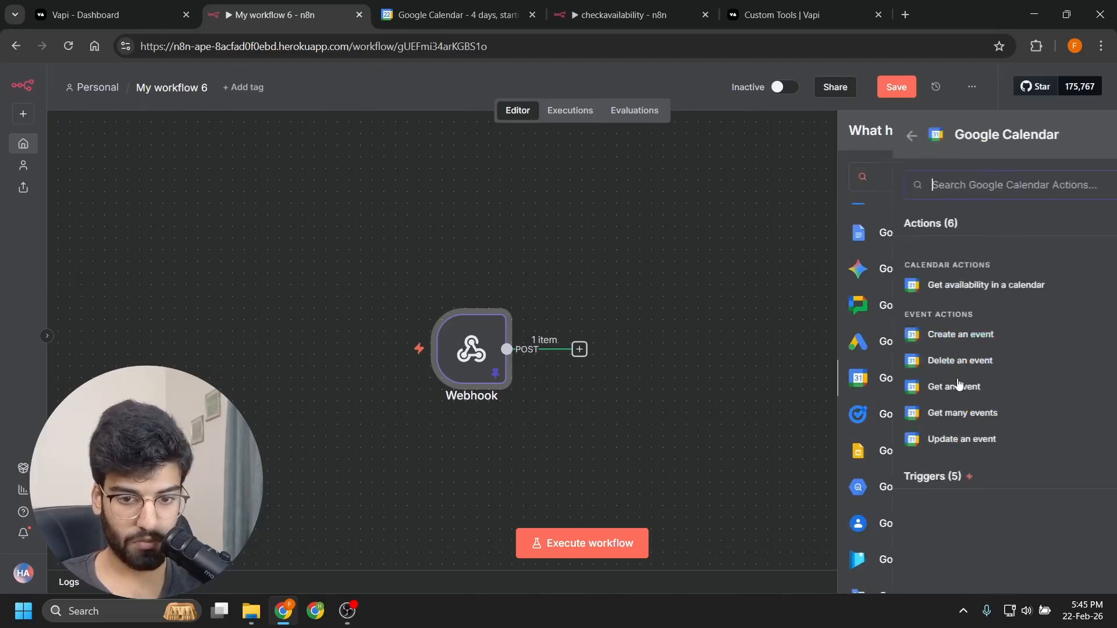
{"action": "left_click", "coordinate": [914, 336]}
Step: Set the event's Start to the Webhook's dateTime argument, {{ $json.body.message.toolCalls[0].function.arguments.dateTime }}
{"action": "scroll", "coordinate": [250, 322], "scroll_direction": "down", "scroll_amount": 10}
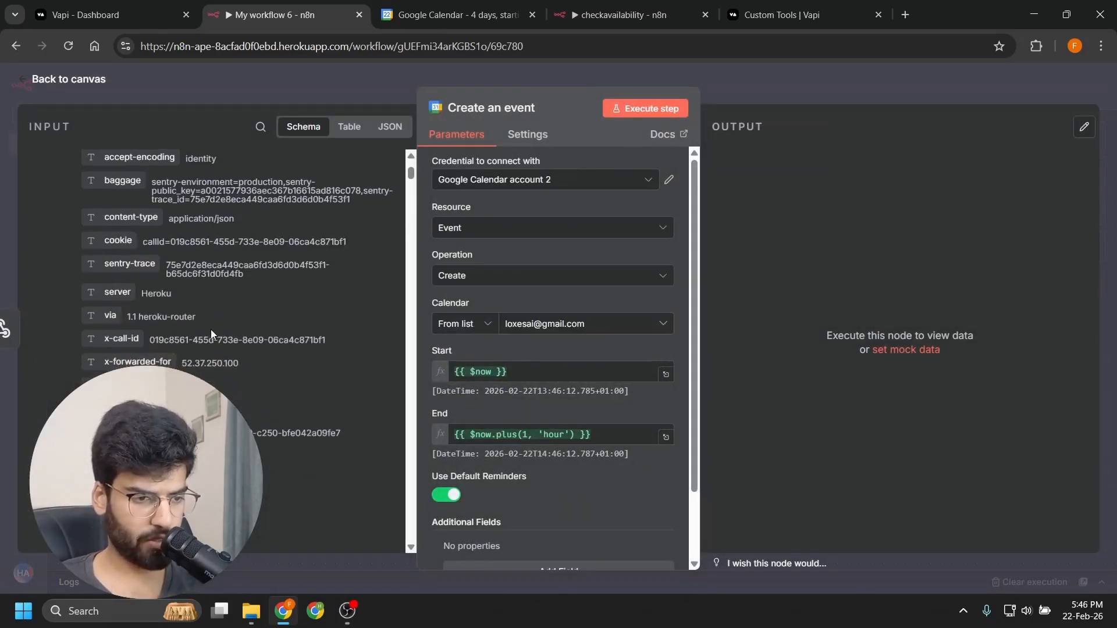
{"action": "scroll", "coordinate": [488, 382], "scroll_direction": "down", "scroll_amount": 2}
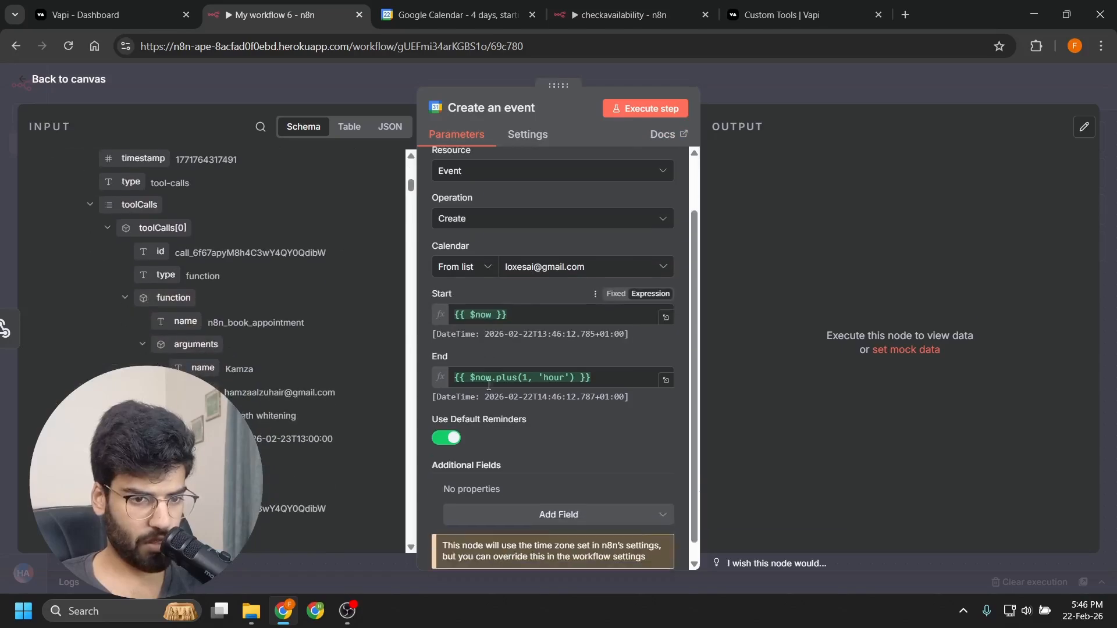
{"action": "scroll", "coordinate": [204, 334], "scroll_direction": "down", "scroll_amount": 2}
{"action": "scroll", "coordinate": [274, 343], "scroll_direction": "up", "scroll_amount": 2}
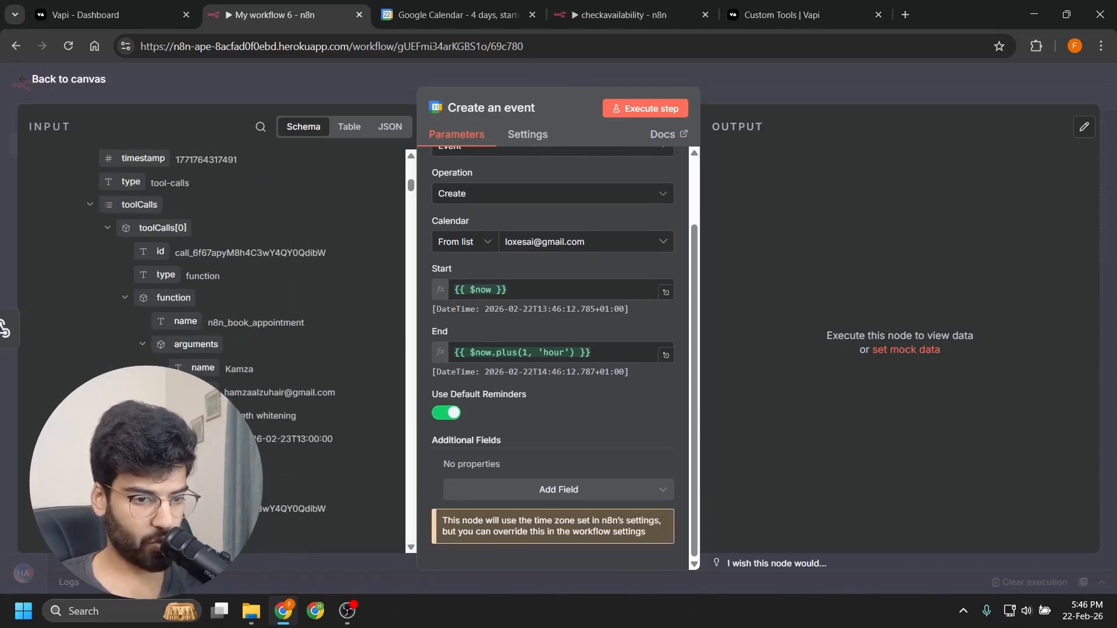
{"action": "left_click_drag", "start_coordinate": [205, 438], "coordinate": [421, 284]}
{"action": "key", "text": "BackSpace"}
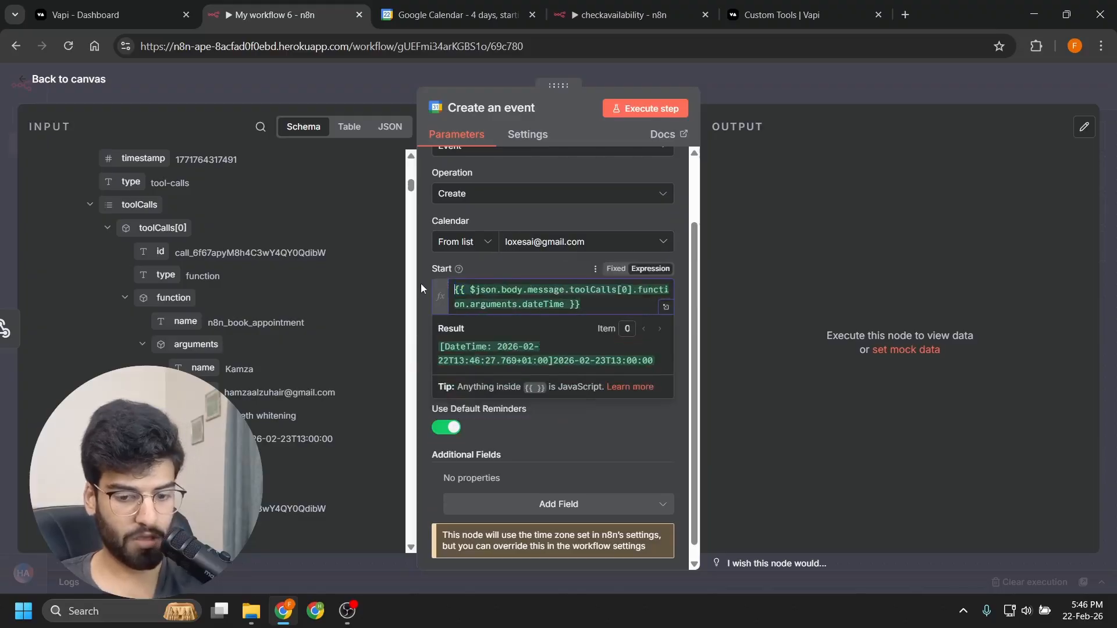
Step: Examine the event's End expression and the incoming booking arguments, and return to the workflow canvas
{"action": "left_click", "coordinate": [624, 445]}
{"action": "left_click", "coordinate": [608, 373]}
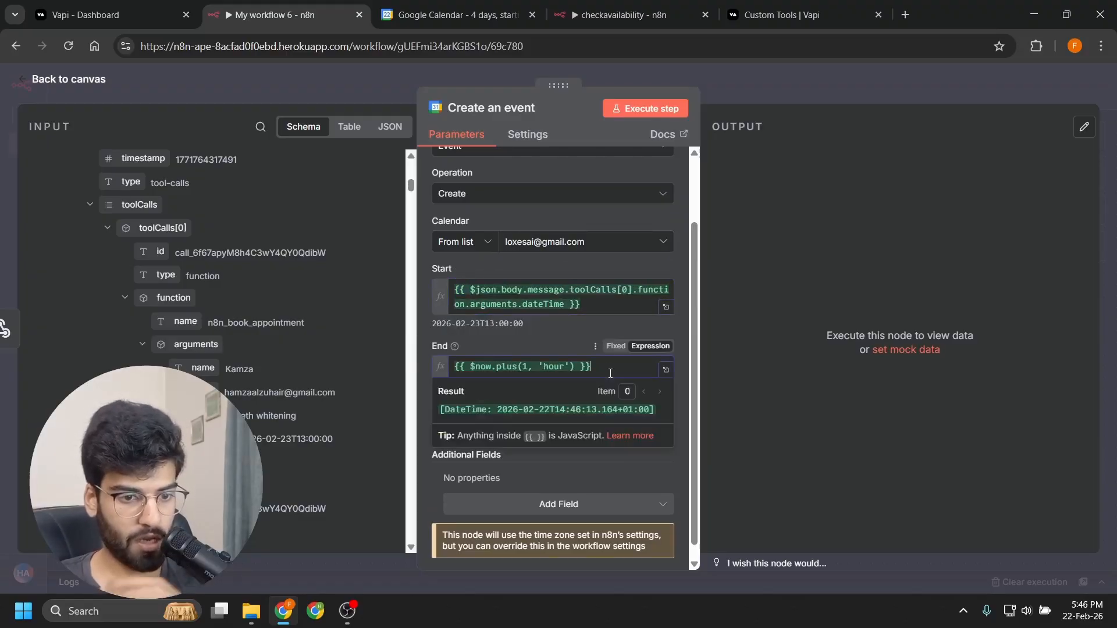
{"action": "left_click", "coordinate": [567, 330]}
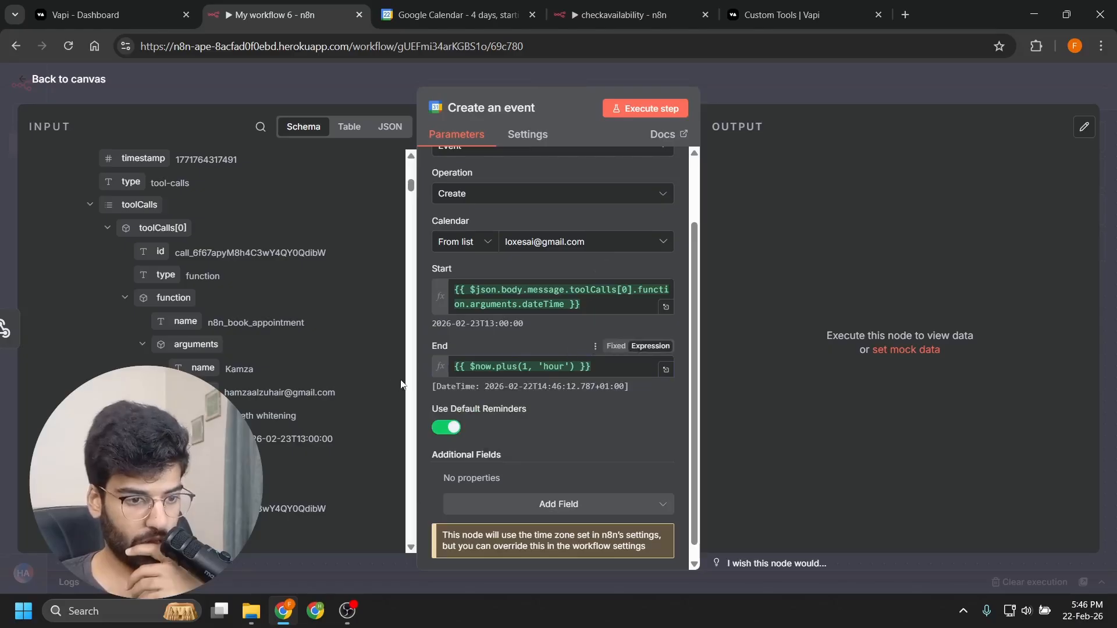
{"action": "scroll", "coordinate": [263, 411], "scroll_direction": "up", "scroll_amount": 2}
{"action": "scroll", "coordinate": [264, 400], "scroll_direction": "down", "scroll_amount": 1}
{"action": "scroll", "coordinate": [264, 399], "scroll_direction": "down", "scroll_amount": 1}
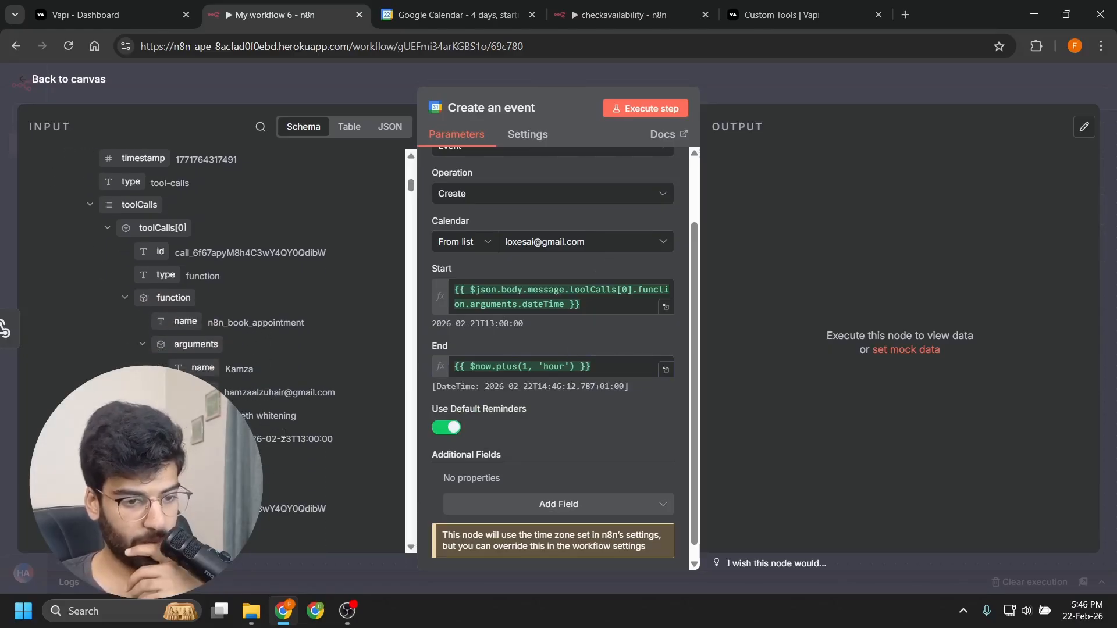
{"action": "scroll", "coordinate": [543, 383], "scroll_direction": "down", "scroll_amount": 1}
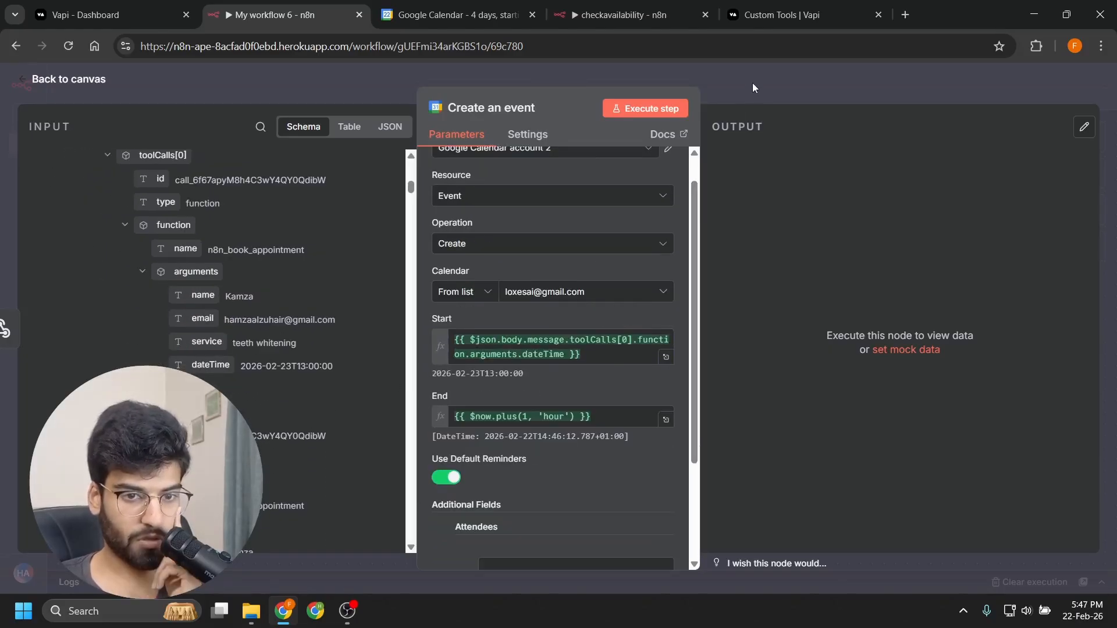
{"action": "left_click", "coordinate": [752, 83]}
Step: Detach the Create an event node from the Webhook and add a JavaScript Code node to the Webhook's output
{"action": "left_click_drag", "start_coordinate": [617, 351], "coordinate": [663, 349]}
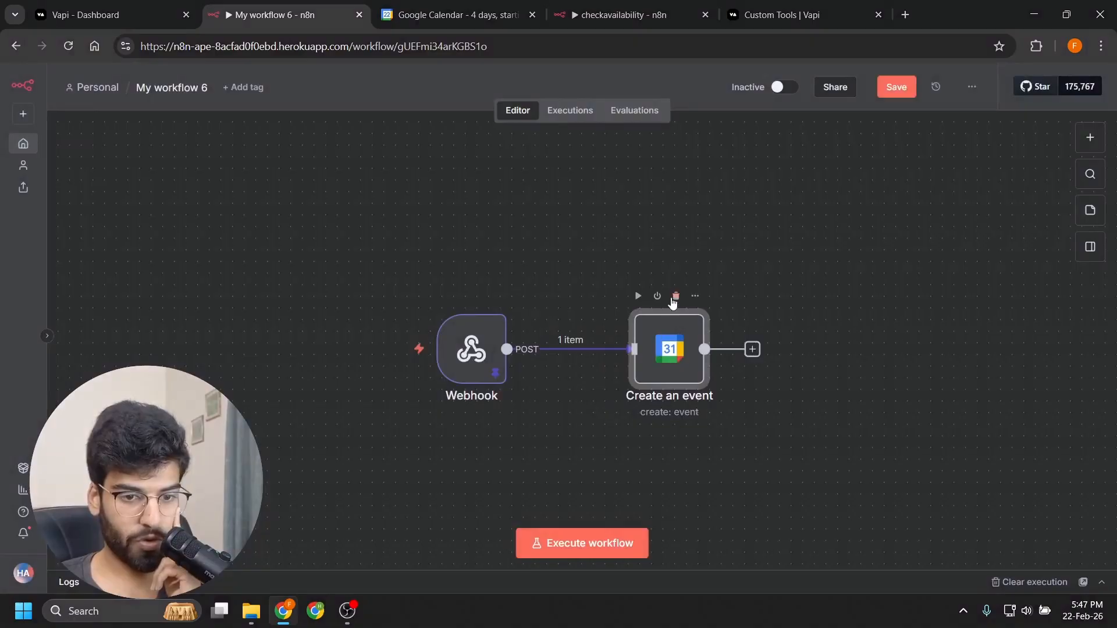
{"action": "left_click", "coordinate": [581, 349]}
{"action": "left_click", "coordinate": [579, 350]}
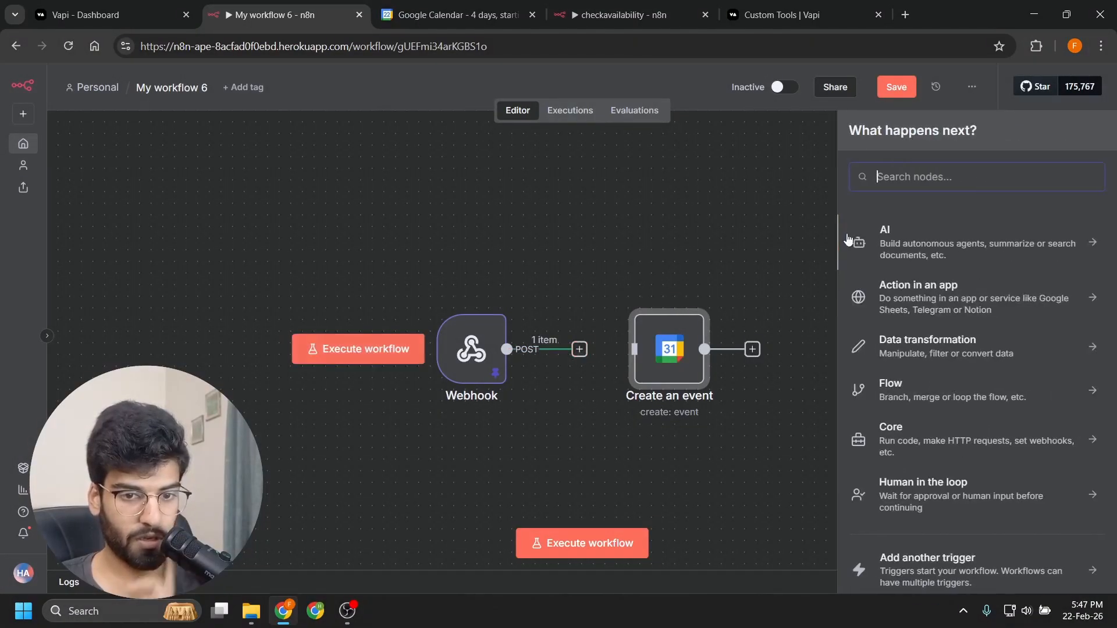
{"action": "type", "text": "code"}
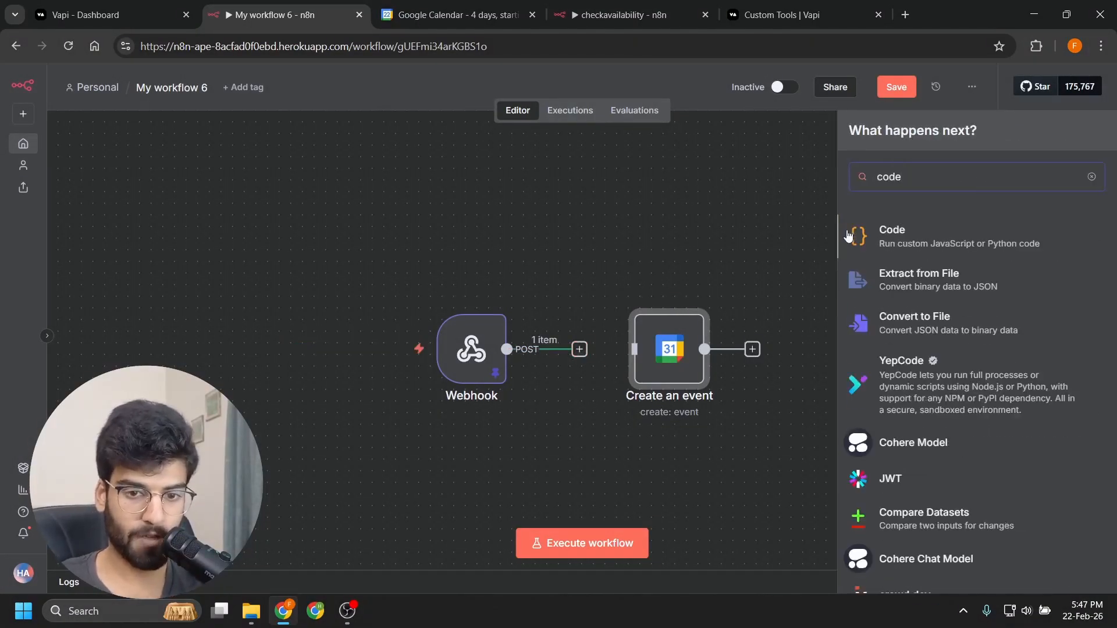
{"action": "left_click", "coordinate": [892, 231]}
{"action": "left_click", "coordinate": [923, 262]}
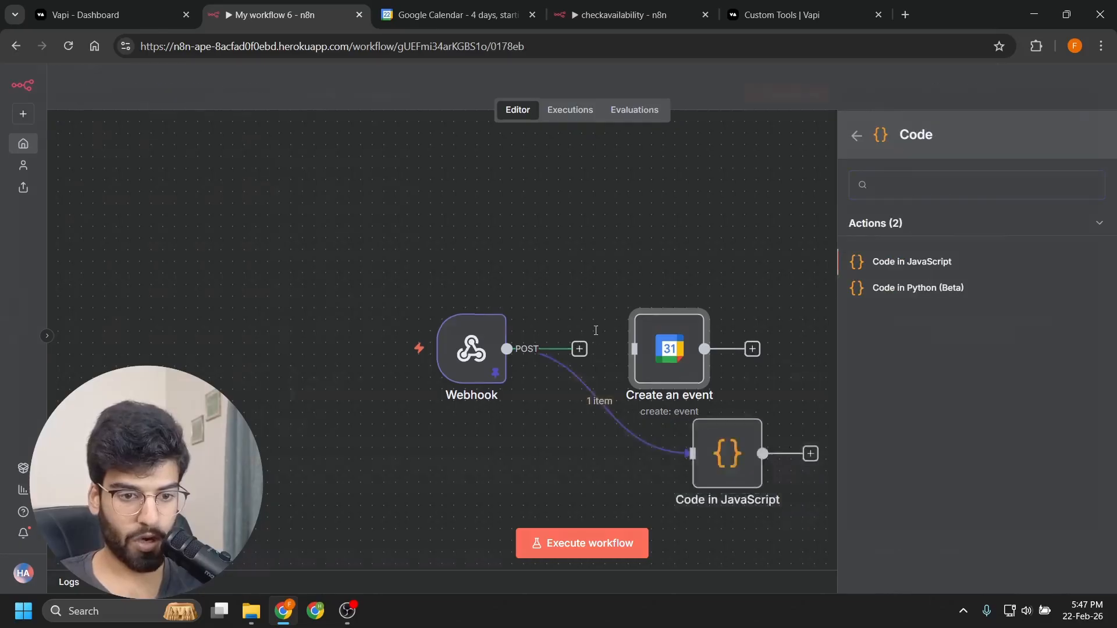
Step: Replace the default script with one returning the booking's dateTime plus "+05:00" and a dateTimeEnd 60*60*1000 ms later in Asia/Karachi time
{"action": "scroll", "coordinate": [215, 321], "scroll_direction": "down", "scroll_amount": 2}
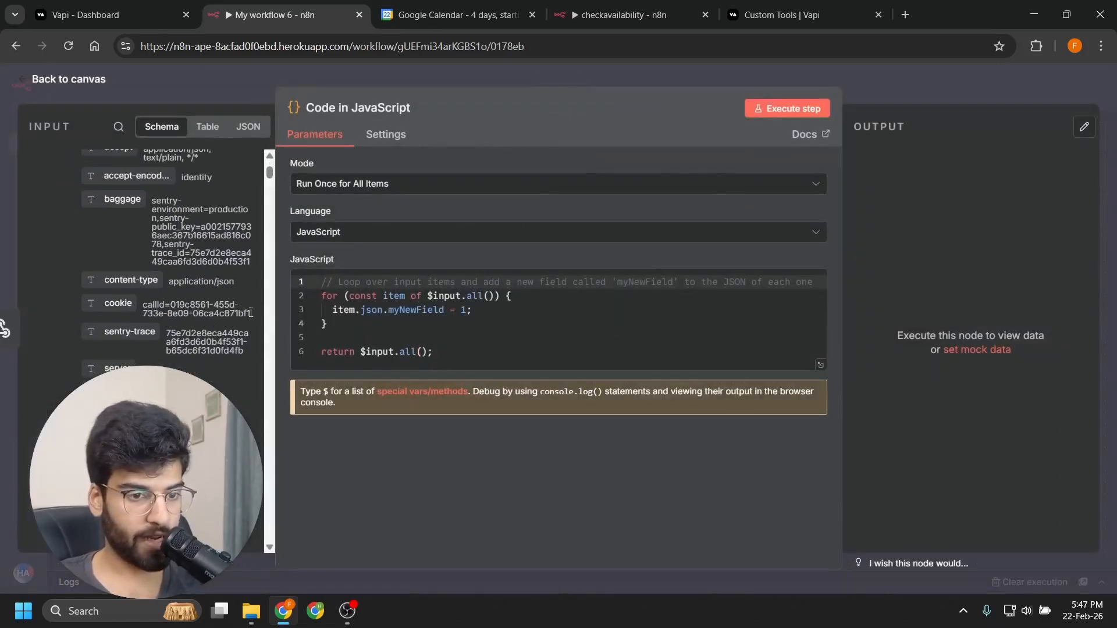
{"action": "left_click", "coordinate": [523, 310]}
{"action": "key", "text": "ctrl+a"}
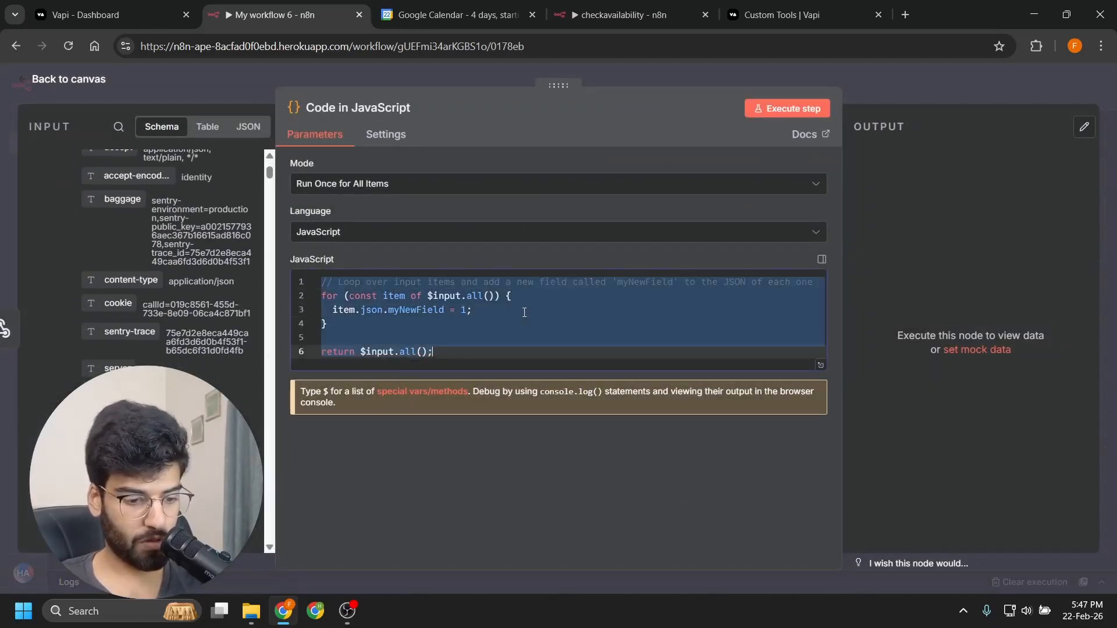
{"action": "type", "text": "let dateTime = $input.first().json.body.message.toolCalls[0].function.arguments.dateTime + \"+05:00\"; const dateTimeEnd = new Date(new Date(dateTime).getTime() + 60*60*1000).toLocaleString(\"sv-SE\", { timeZone: \"Asia/Karachi\" }).replace(\" \", \"T\") + \"+05:00\";  const result = { dateTime, dateTimeEnd };  return result;"}
{"action": "left_click", "coordinate": [515, 302]}
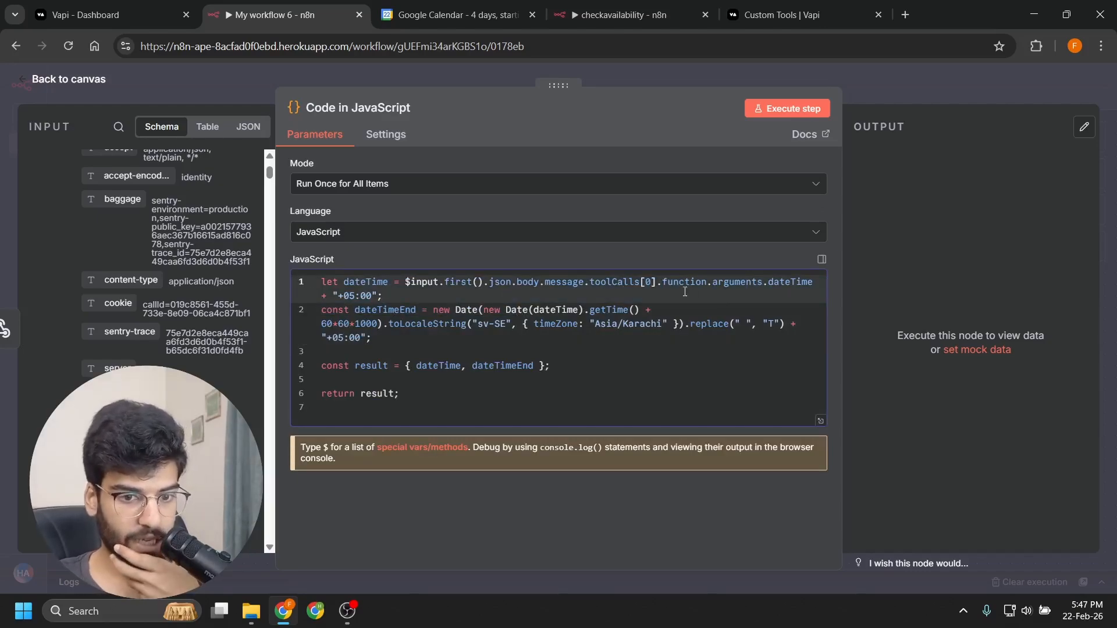
{"action": "scroll", "coordinate": [260, 369], "scroll_direction": "down", "scroll_amount": 3}
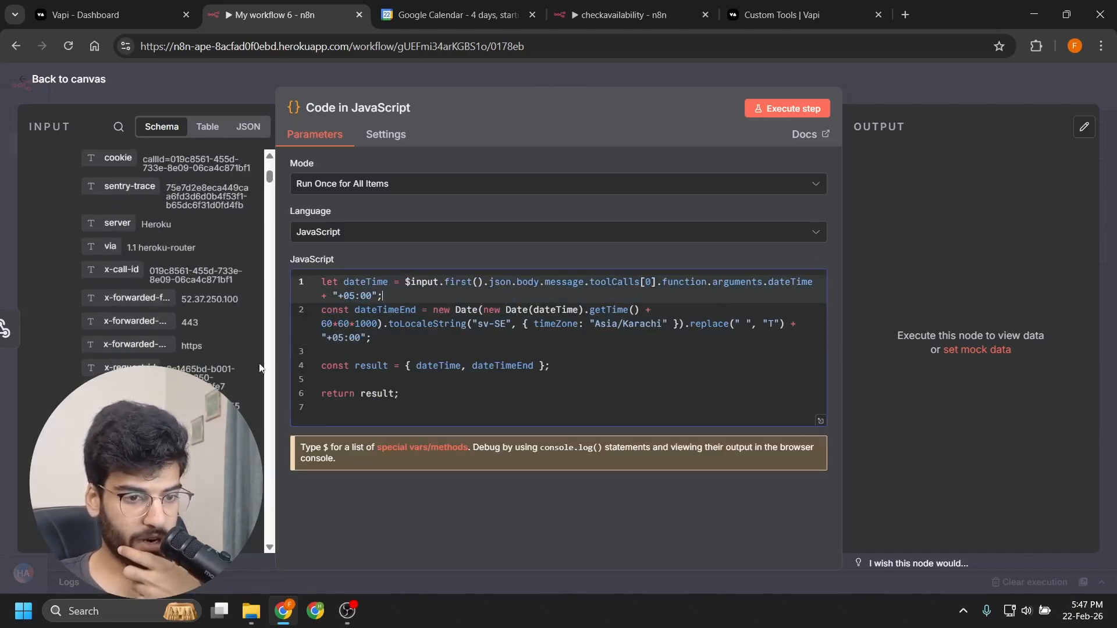
{"action": "scroll", "coordinate": [260, 369], "scroll_direction": "down", "scroll_amount": 3}
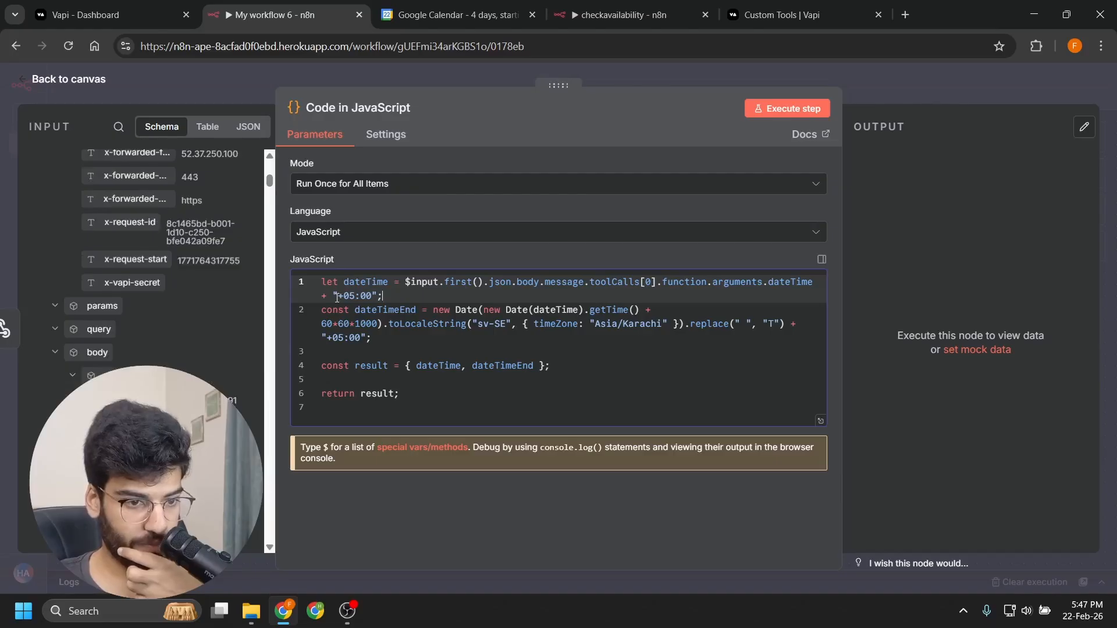
{"action": "left_click_drag", "start_coordinate": [343, 297], "coordinate": [365, 298]}
{"action": "left_click", "coordinate": [536, 311]}
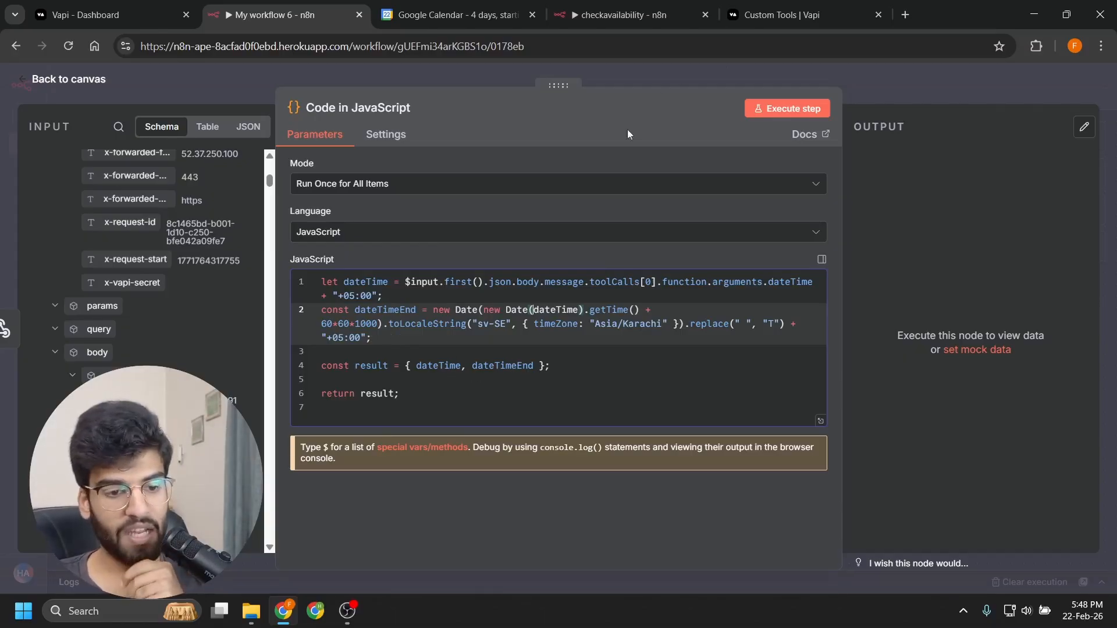
{"action": "left_click", "coordinate": [906, 64]}
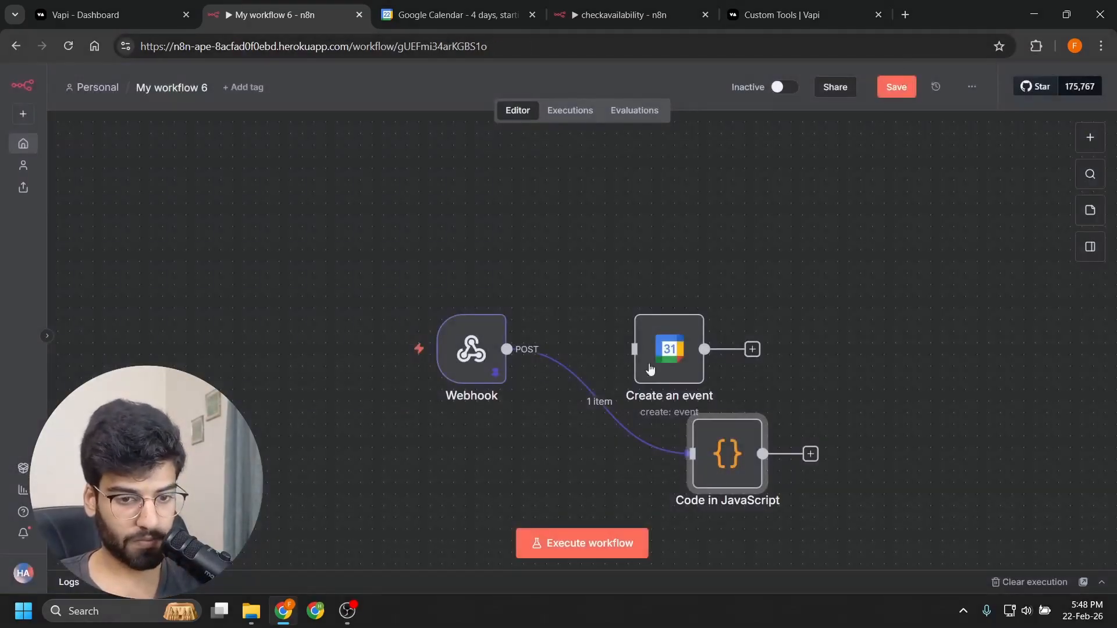
Step: Execute the Code in JavaScript node, line it up between the Webhook and Create an event, and connect its output to Create an event
{"action": "double_click", "coordinate": [721, 442]}
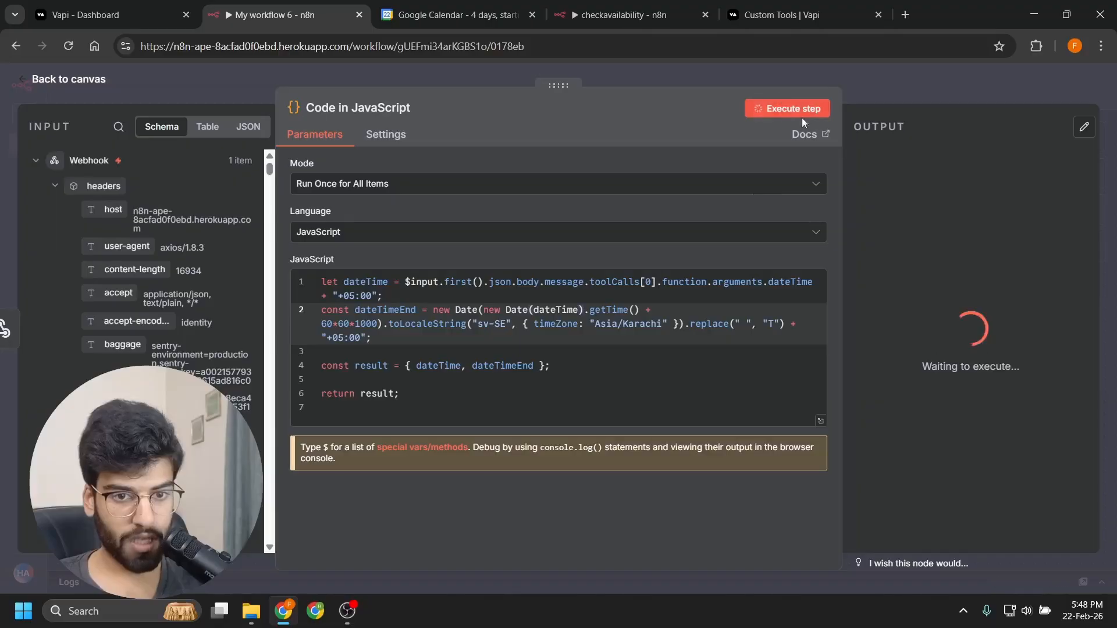
{"action": "left_click", "coordinate": [905, 88]}
{"action": "left_click_drag", "start_coordinate": [470, 351], "coordinate": [424, 352]}
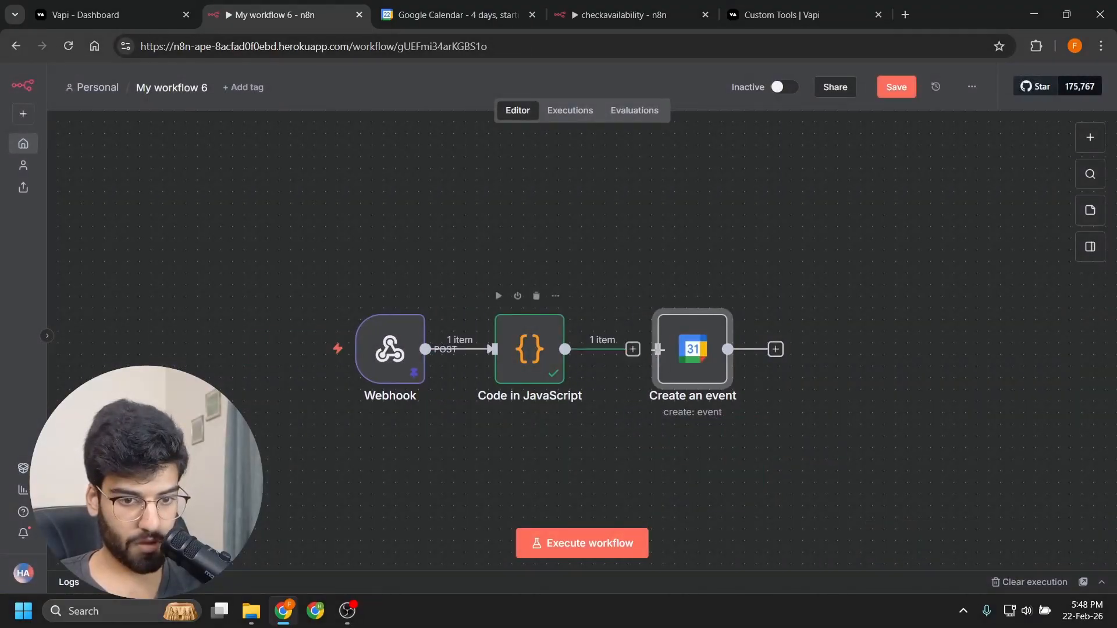
{"action": "left_click_drag", "start_coordinate": [633, 349], "coordinate": [658, 350]}
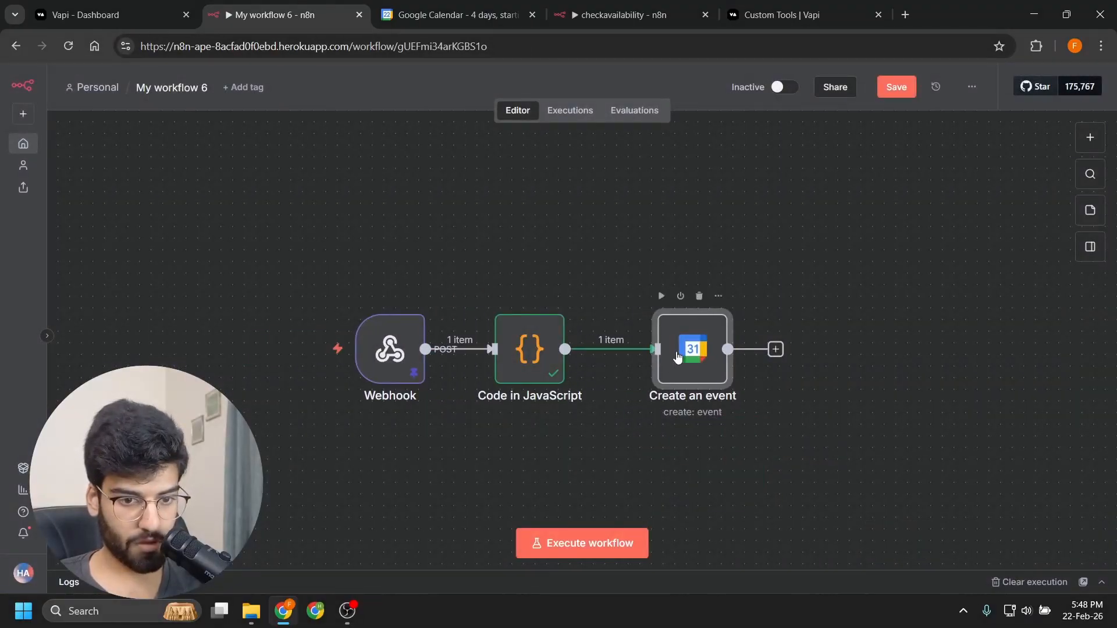
Step: Set the Start of Create an event to the Code node's dateTime output, {{ $json.dateTime }}
{"action": "double_click", "coordinate": [678, 356]}
{"action": "scroll", "coordinate": [536, 356], "scroll_direction": "down", "scroll_amount": 2}
{"action": "left_click", "coordinate": [599, 305]}
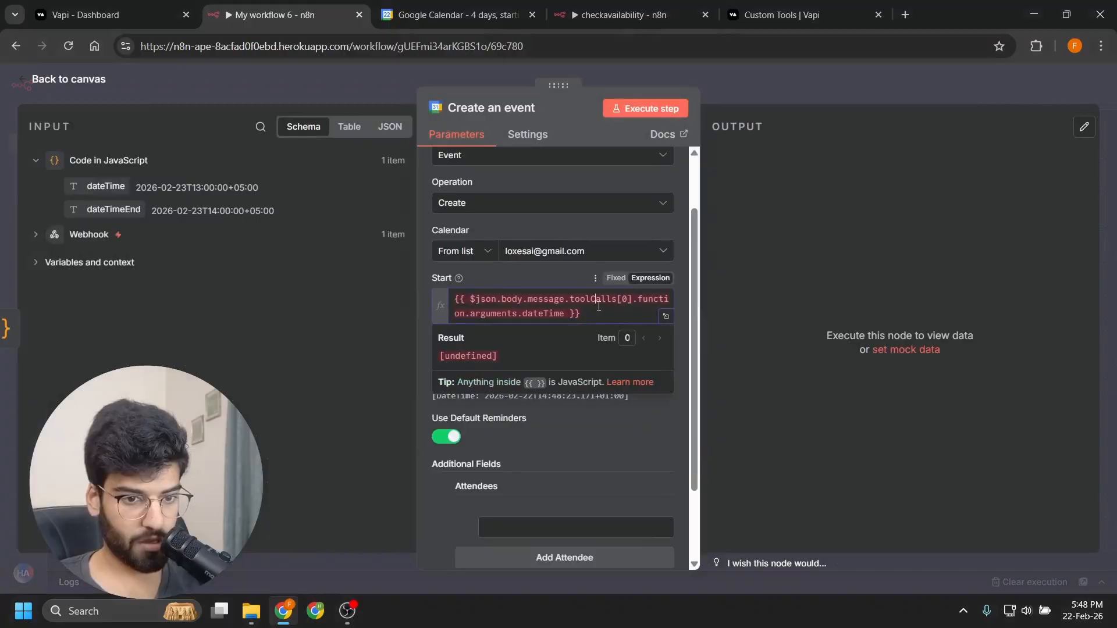
{"action": "key", "text": "ctrl+a"}
{"action": "key", "text": "BackSpace"}
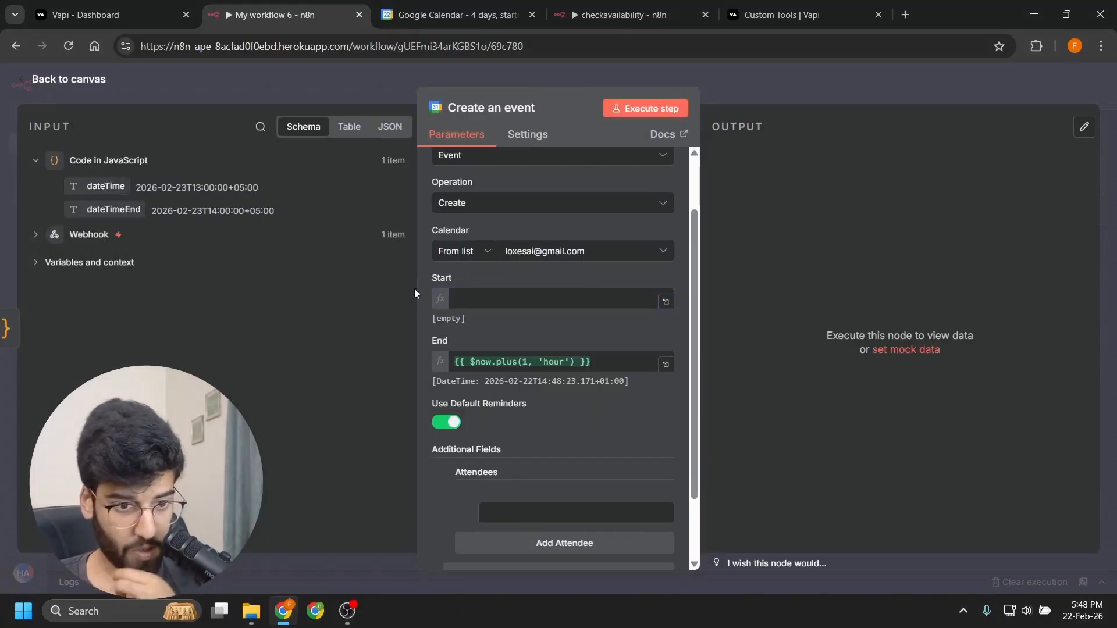
{"action": "left_click_drag", "start_coordinate": [104, 185], "coordinate": [544, 299]}
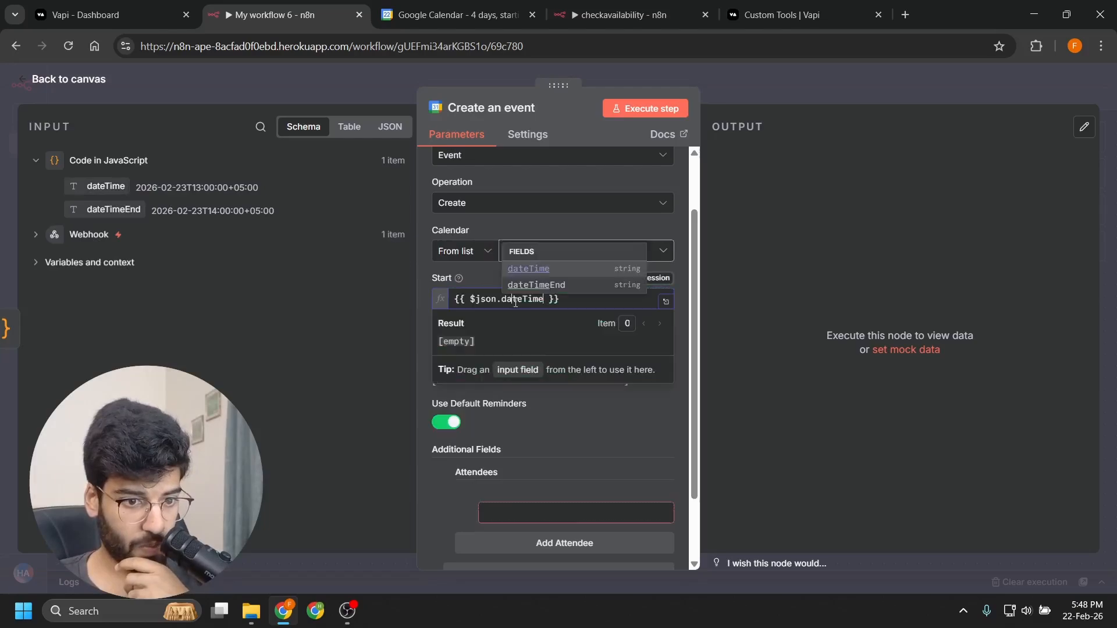
Step: Set the event's End to the Code node's dateTimeEnd output, {{ $json.dateTimeEnd }}
{"action": "left_click", "coordinate": [607, 364]}
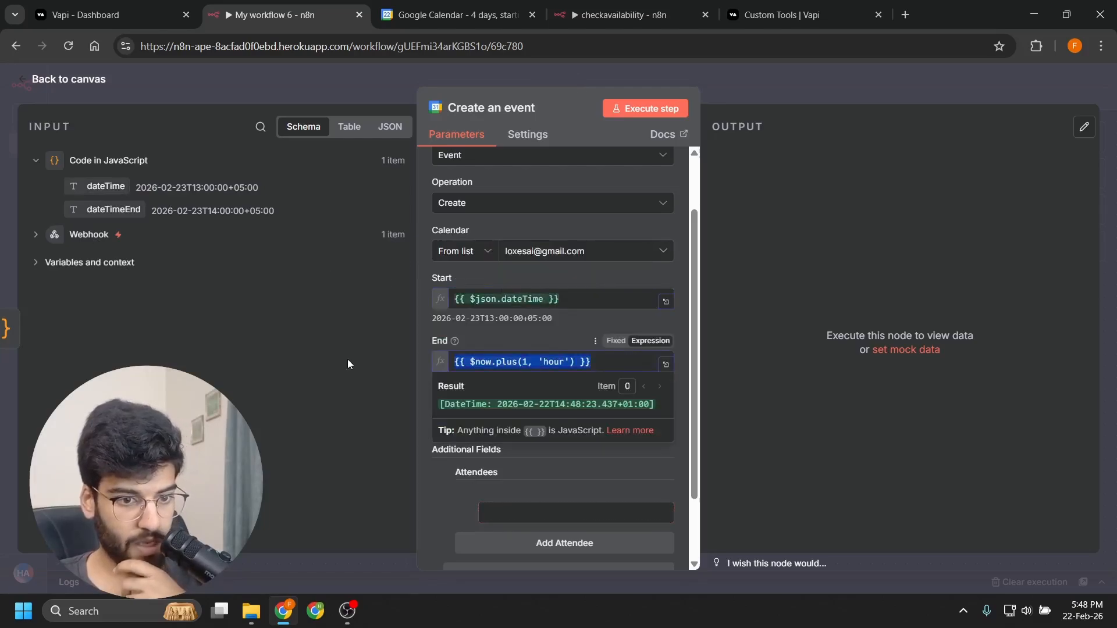
{"action": "key", "text": "ctrl+a"}
{"action": "key", "text": "BackSpace"}
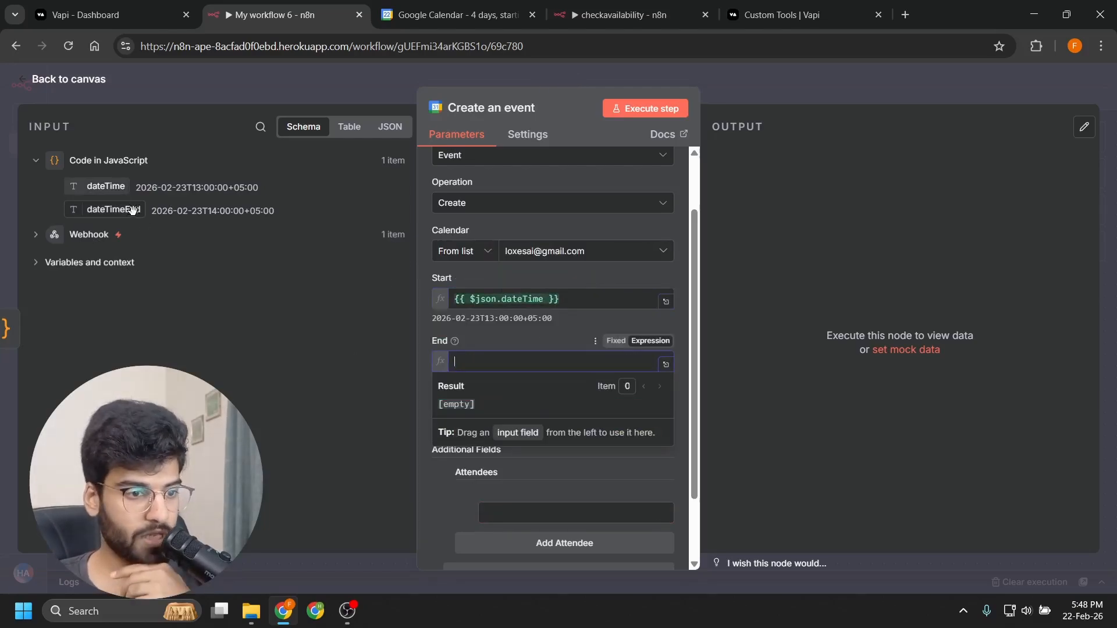
{"action": "left_click_drag", "start_coordinate": [114, 210], "coordinate": [485, 362]}
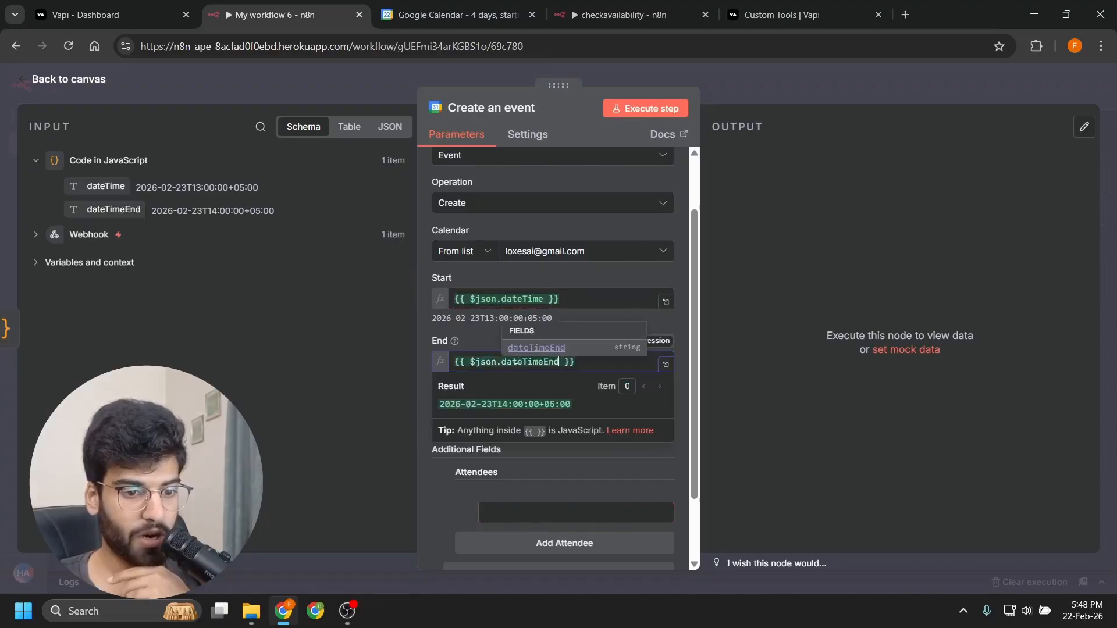
{"action": "left_click", "coordinate": [353, 322]}
{"action": "scroll", "coordinate": [552, 412], "scroll_direction": "down", "scroll_amount": 2}
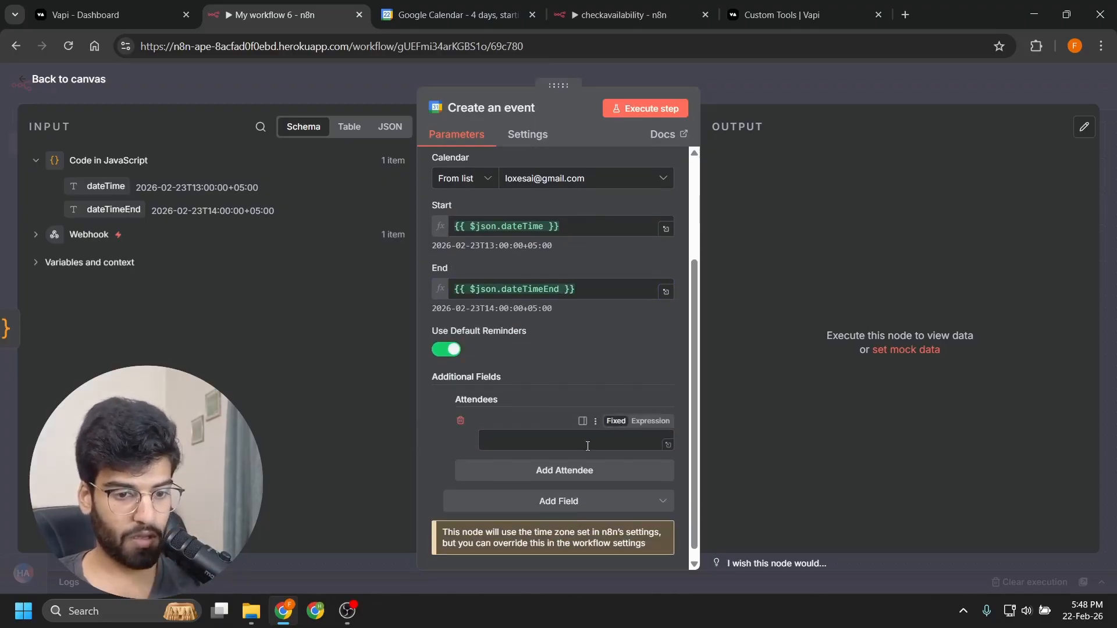
{"action": "left_click", "coordinate": [460, 420]}
{"action": "left_click", "coordinate": [32, 235]}
{"action": "scroll", "coordinate": [239, 338], "scroll_direction": "down", "scroll_amount": 10}
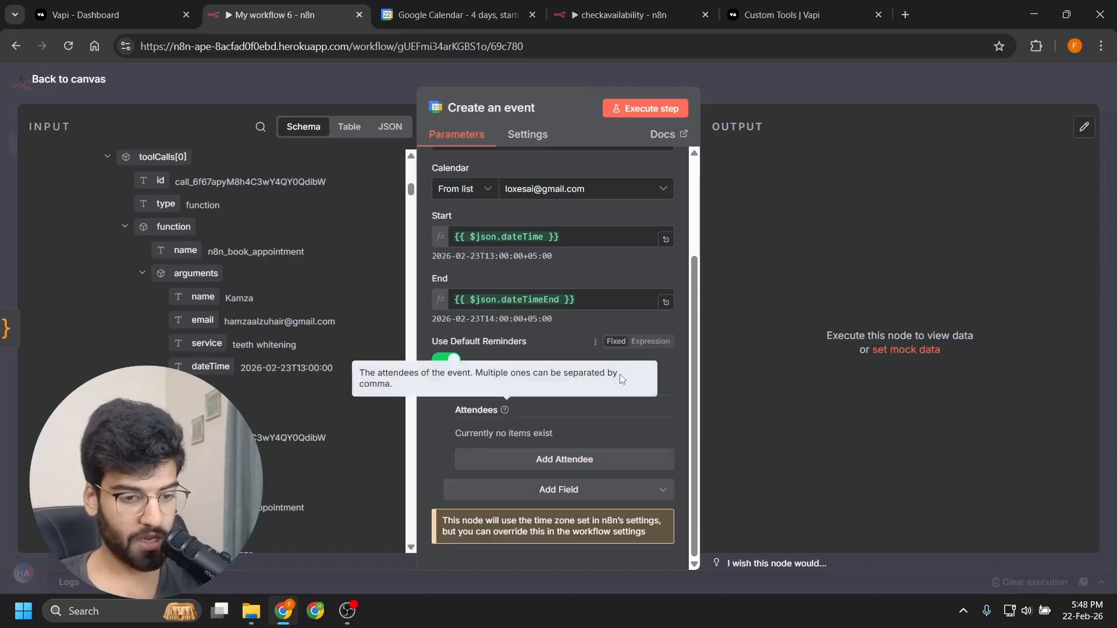
{"action": "left_click", "coordinate": [564, 459]}
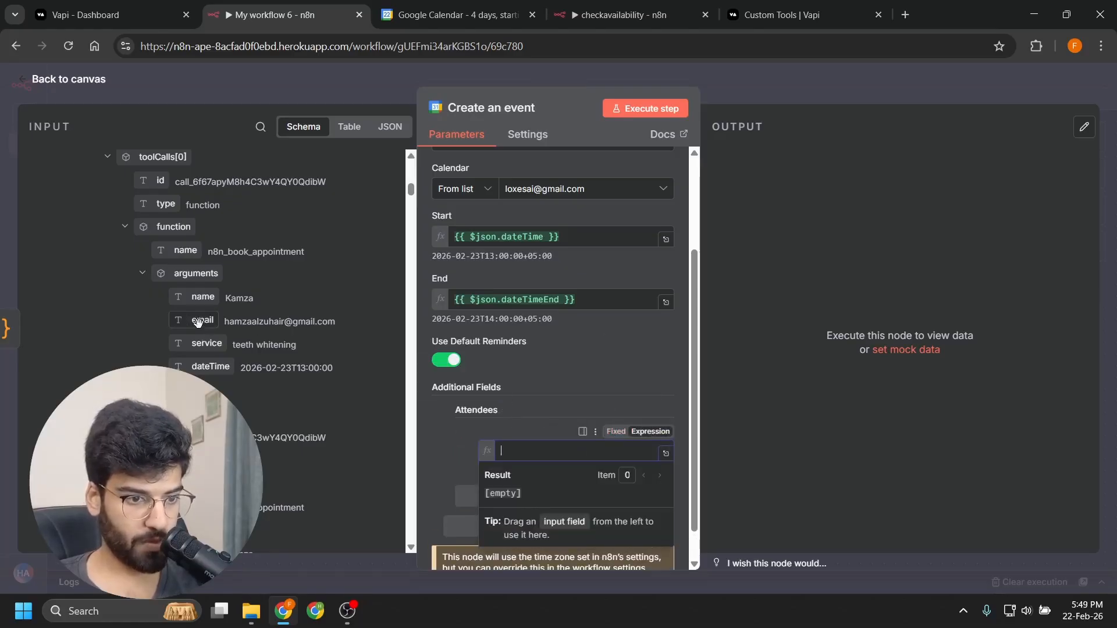
{"action": "left_click_drag", "start_coordinate": [203, 320], "coordinate": [568, 466]}
{"action": "left_click", "coordinate": [603, 363]}
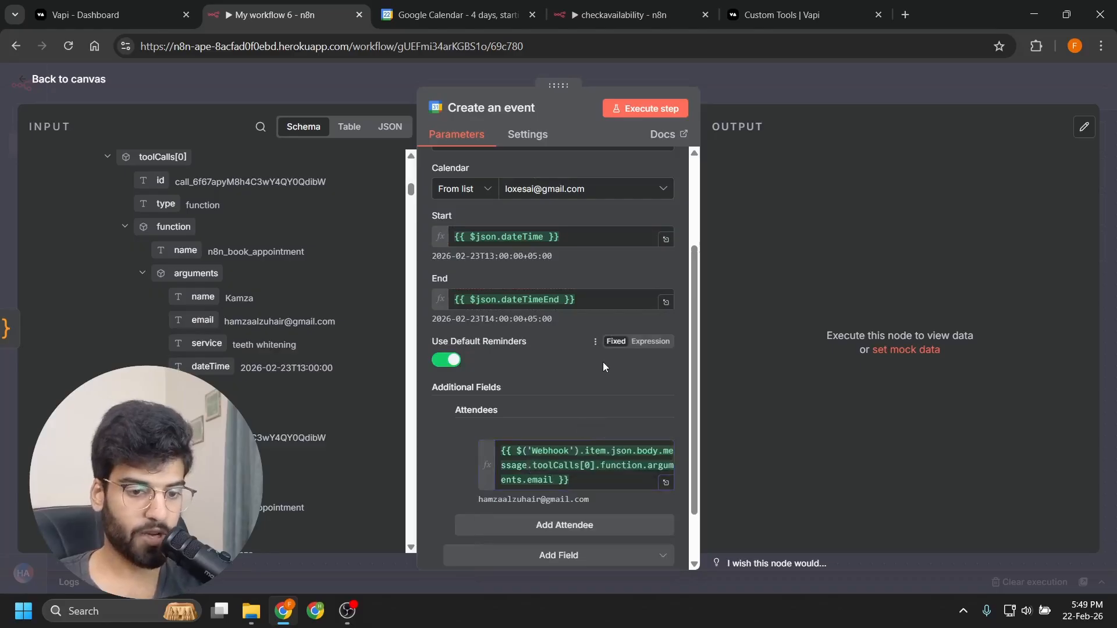
Step: Examine the additional fields available for the event and the incoming Webhook data without adding a field
{"action": "scroll", "coordinate": [599, 364], "scroll_direction": "down", "scroll_amount": 1}
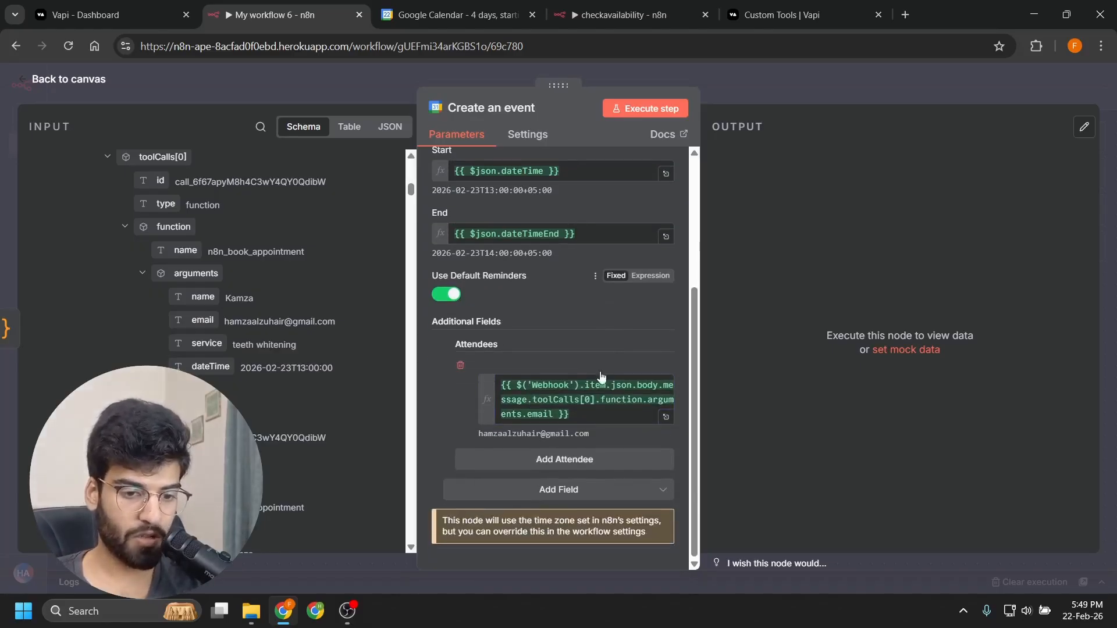
{"action": "left_click", "coordinate": [610, 488]}
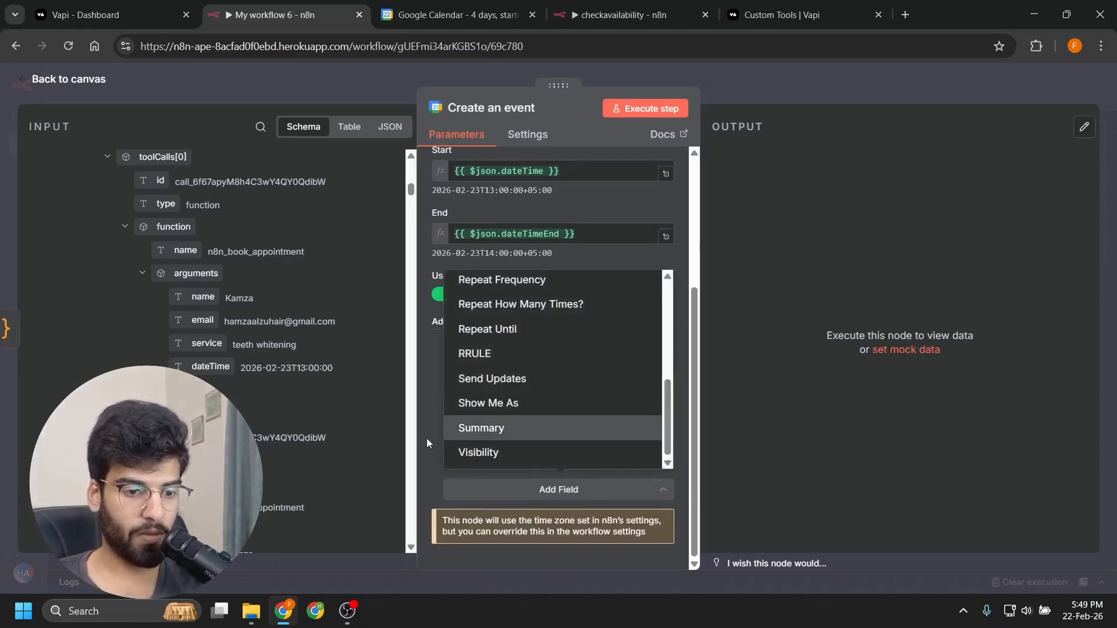
{"action": "left_click", "coordinate": [567, 490]}
{"action": "left_click", "coordinate": [567, 490]}
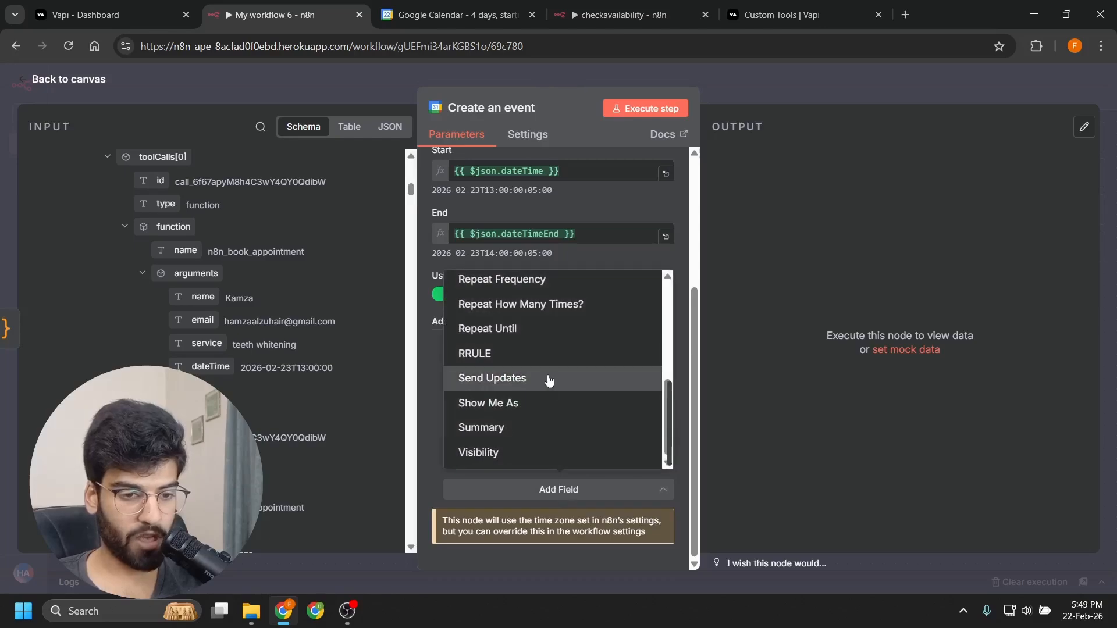
{"action": "scroll", "coordinate": [547, 380], "scroll_direction": "up", "scroll_amount": 4}
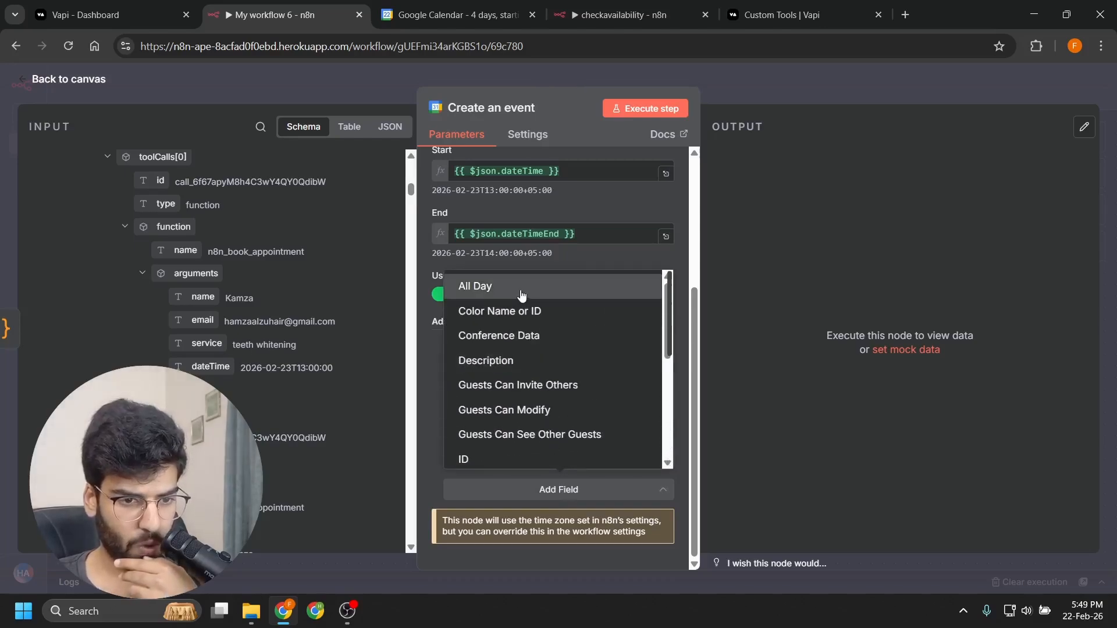
{"action": "scroll", "coordinate": [567, 367], "scroll_direction": "down", "scroll_amount": 3}
{"action": "scroll", "coordinate": [534, 355], "scroll_direction": "up", "scroll_amount": 3}
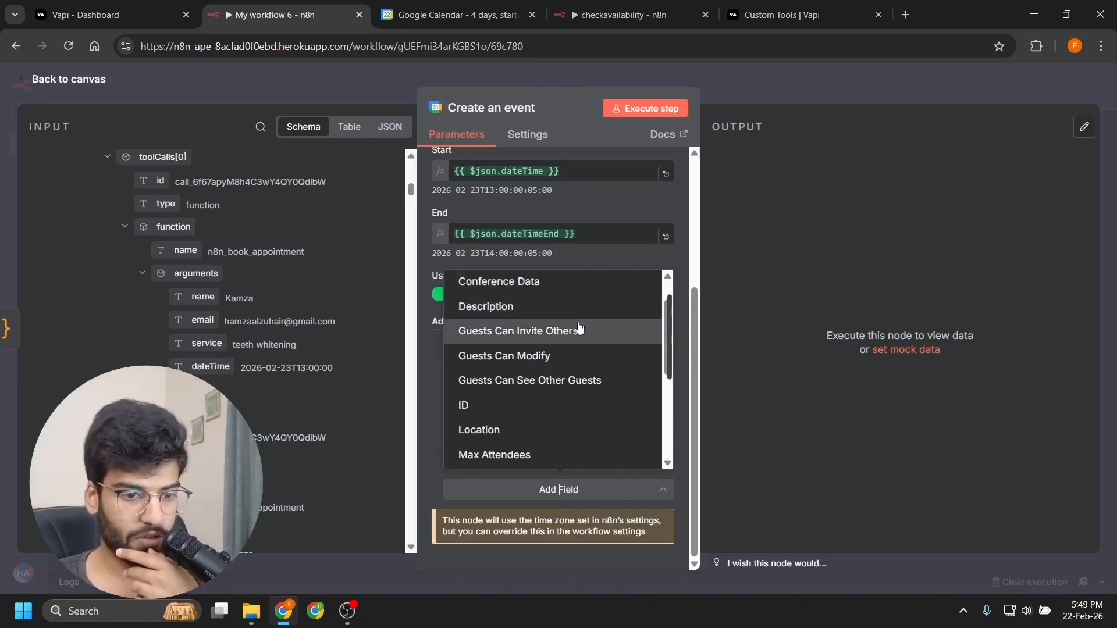
{"action": "scroll", "coordinate": [535, 358], "scroll_direction": "down", "scroll_amount": 5}
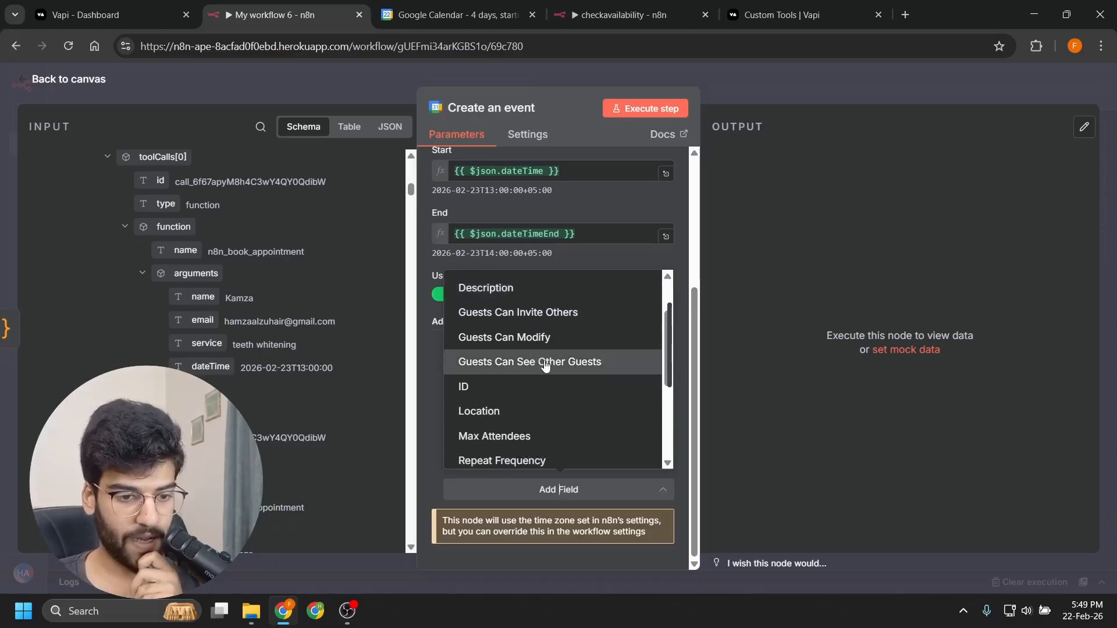
{"action": "scroll", "coordinate": [541, 365], "scroll_direction": "down", "scroll_amount": 2}
{"action": "scroll", "coordinate": [523, 368], "scroll_direction": "up", "scroll_amount": 4}
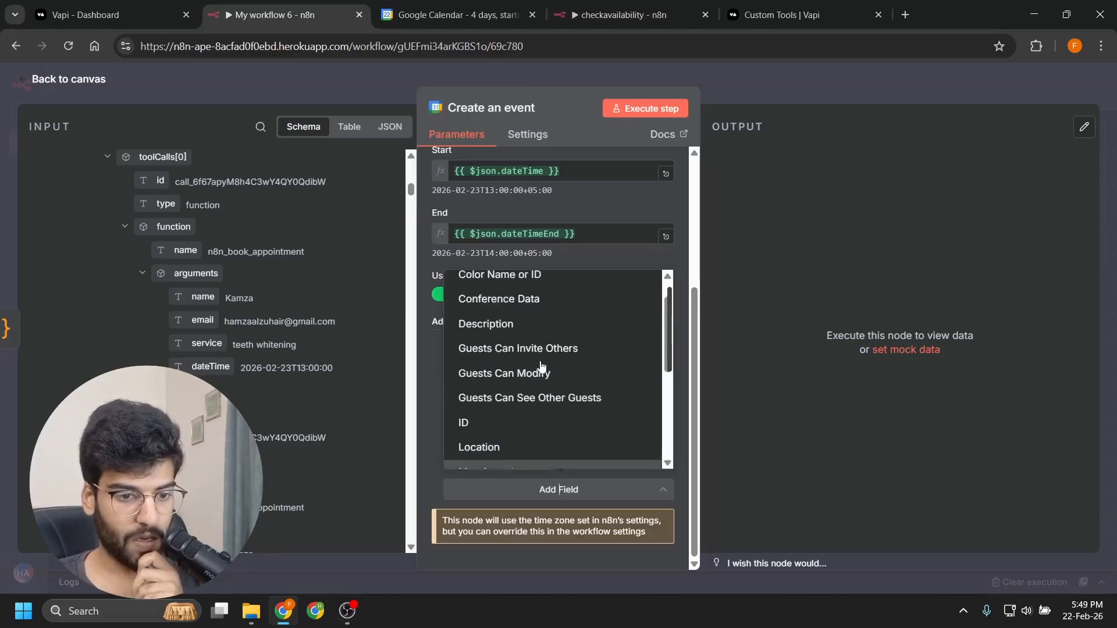
{"action": "scroll", "coordinate": [536, 376], "scroll_direction": "down", "scroll_amount": 4}
{"action": "scroll", "coordinate": [543, 379], "scroll_direction": "up", "scroll_amount": 3}
{"action": "scroll", "coordinate": [559, 376], "scroll_direction": "up", "scroll_amount": 3}
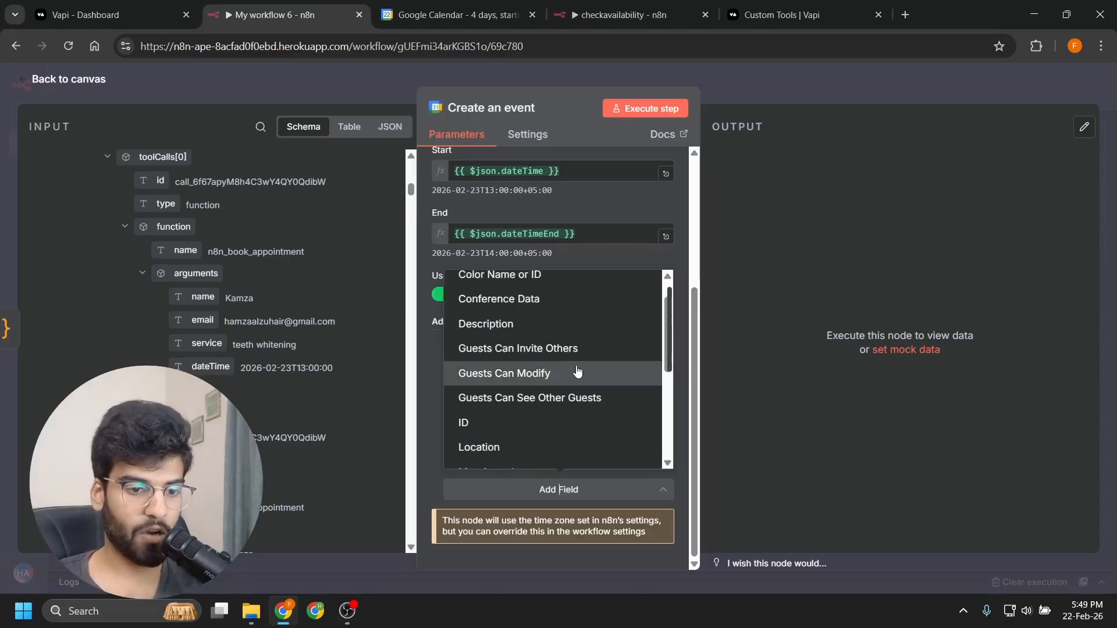
{"action": "left_click", "coordinate": [410, 419]}
{"action": "scroll", "coordinate": [302, 414], "scroll_direction": "up", "scroll_amount": 8}
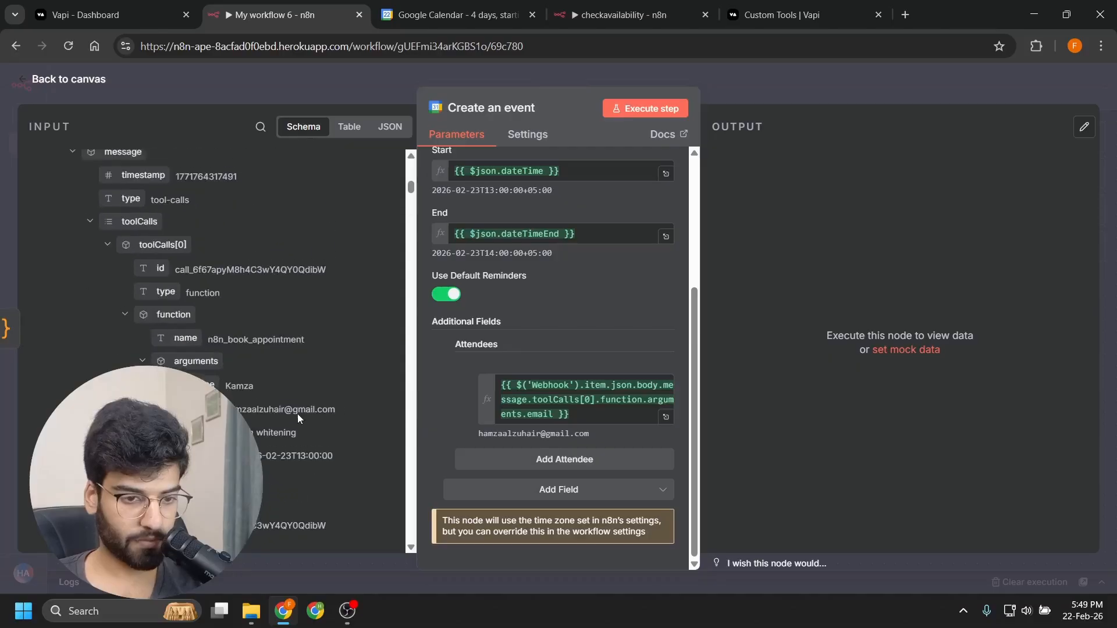
{"action": "scroll", "coordinate": [298, 414], "scroll_direction": "up", "scroll_amount": 5}
{"action": "scroll", "coordinate": [298, 414], "scroll_direction": "down", "scroll_amount": 4}
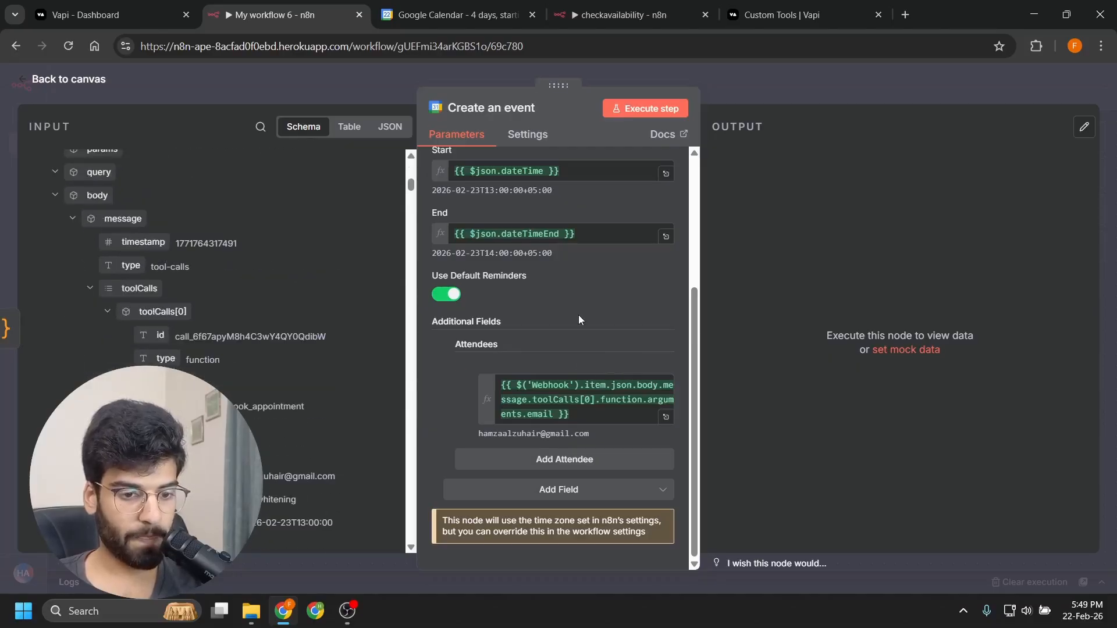
Step: Execute the Create an event node, then inspect the 1–2pm event on Monday 23 February and its guest in Google Calendar
{"action": "left_click", "coordinate": [657, 112]}
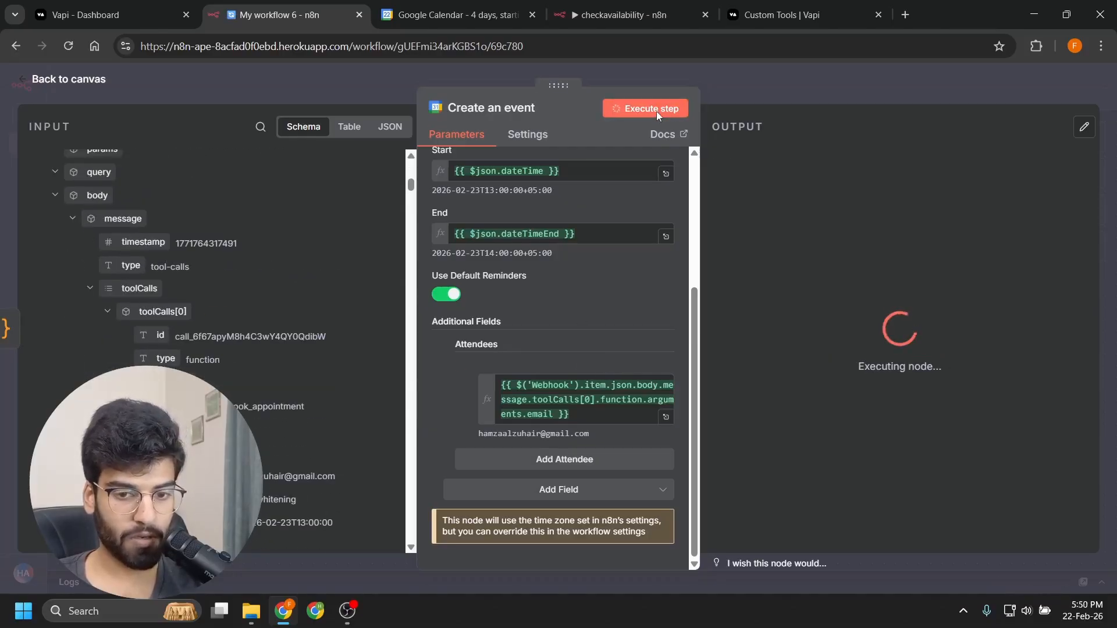
{"action": "scroll", "coordinate": [778, 275], "scroll_direction": "down", "scroll_amount": 5}
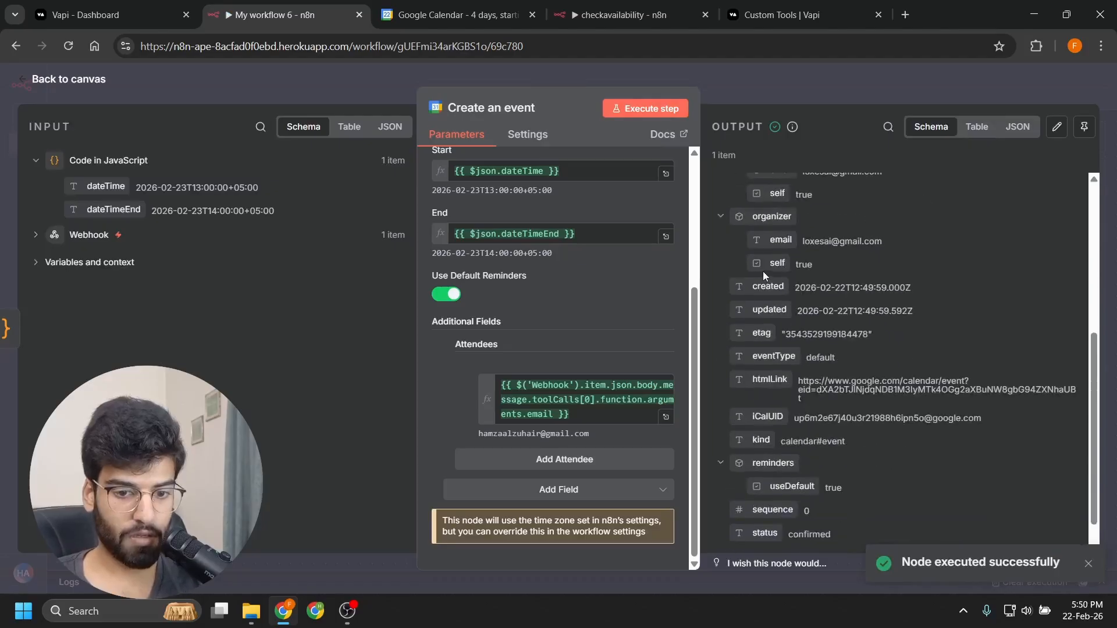
{"action": "left_click", "coordinate": [505, 5]}
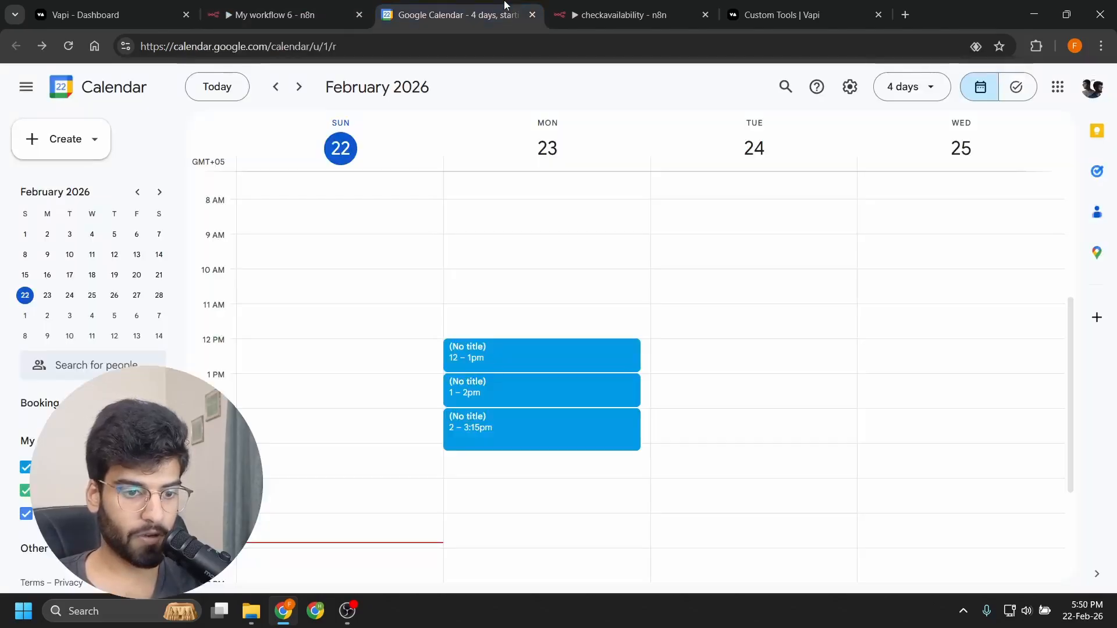
{"action": "left_click", "coordinate": [515, 392]}
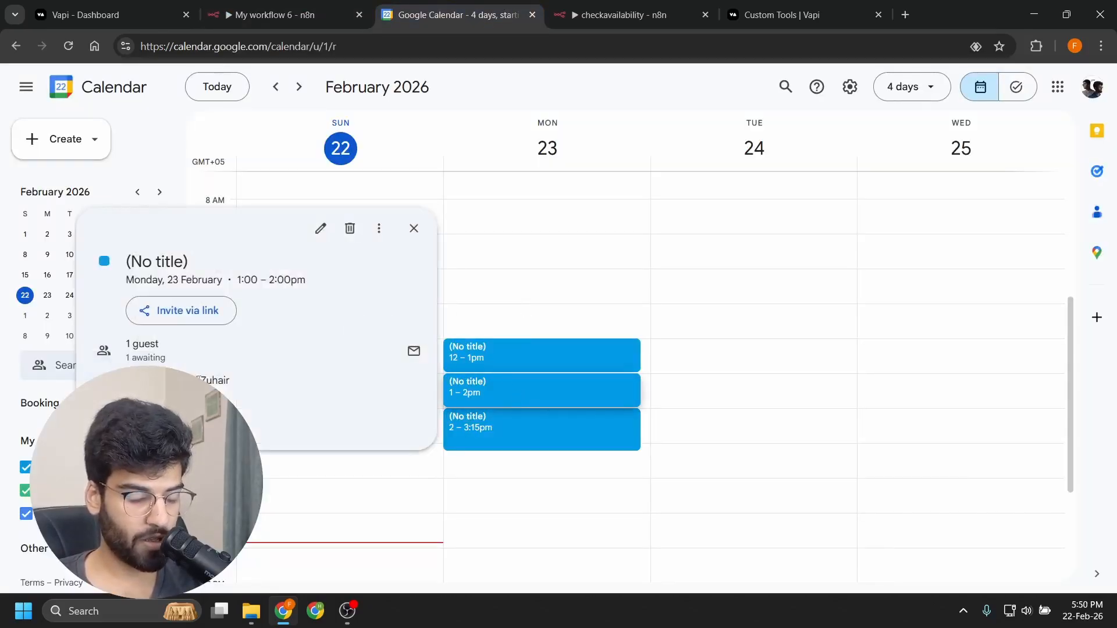
{"action": "left_click", "coordinate": [250, 377]}
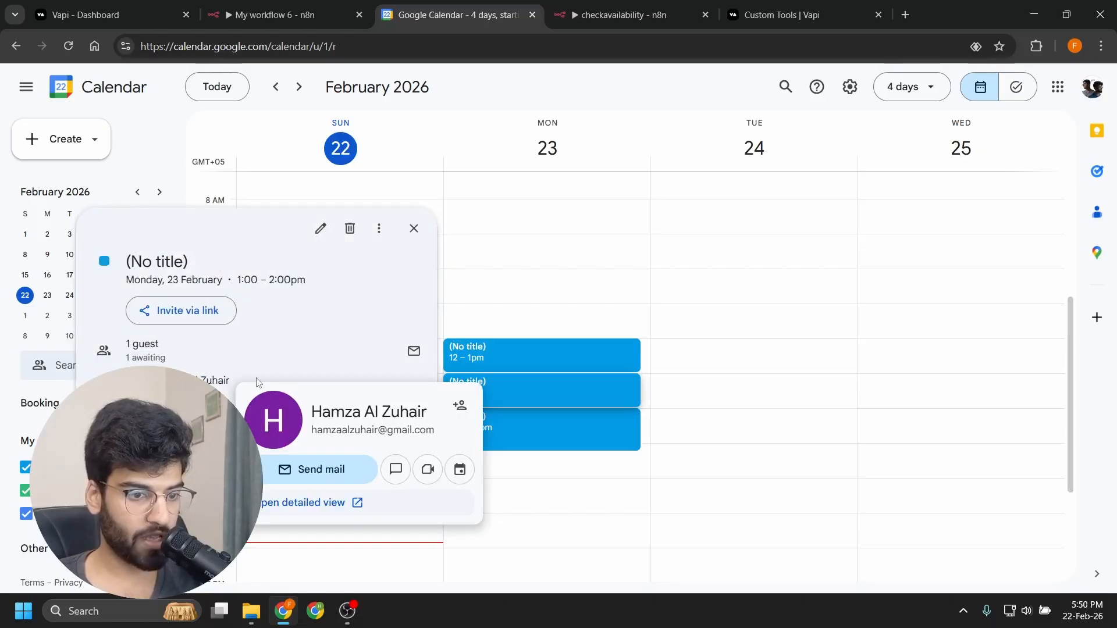
Step: Back in the n8n workflow, add a Respond to Webhook node after Create an event and set Respond With to JSON
{"action": "left_click", "coordinate": [514, 254]}
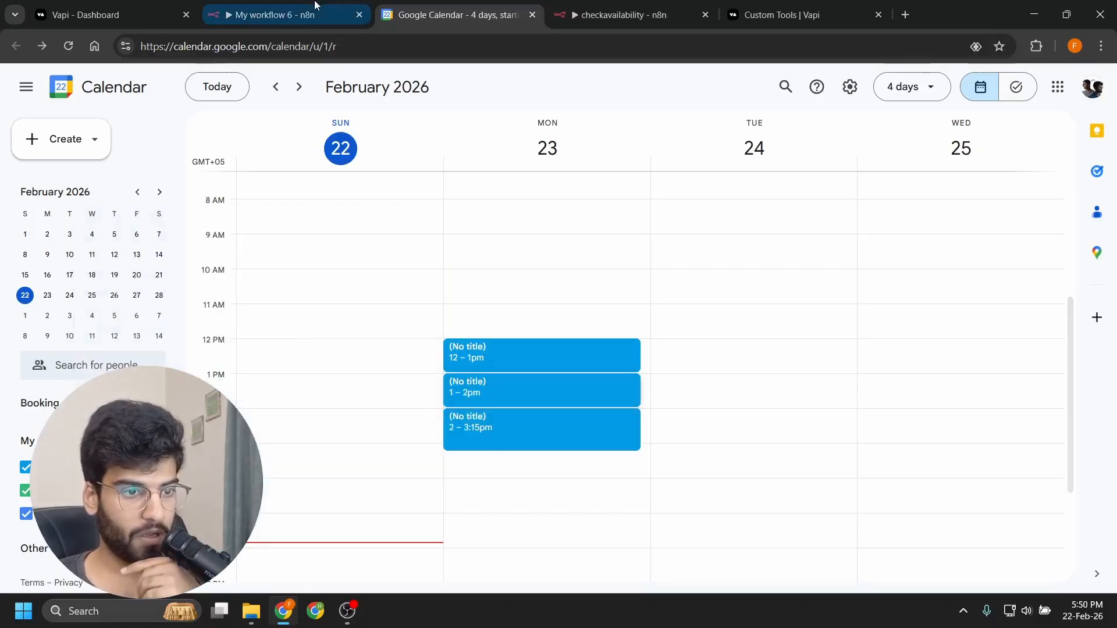
{"action": "left_click", "coordinate": [312, 10]}
{"action": "key", "text": "Escape"}
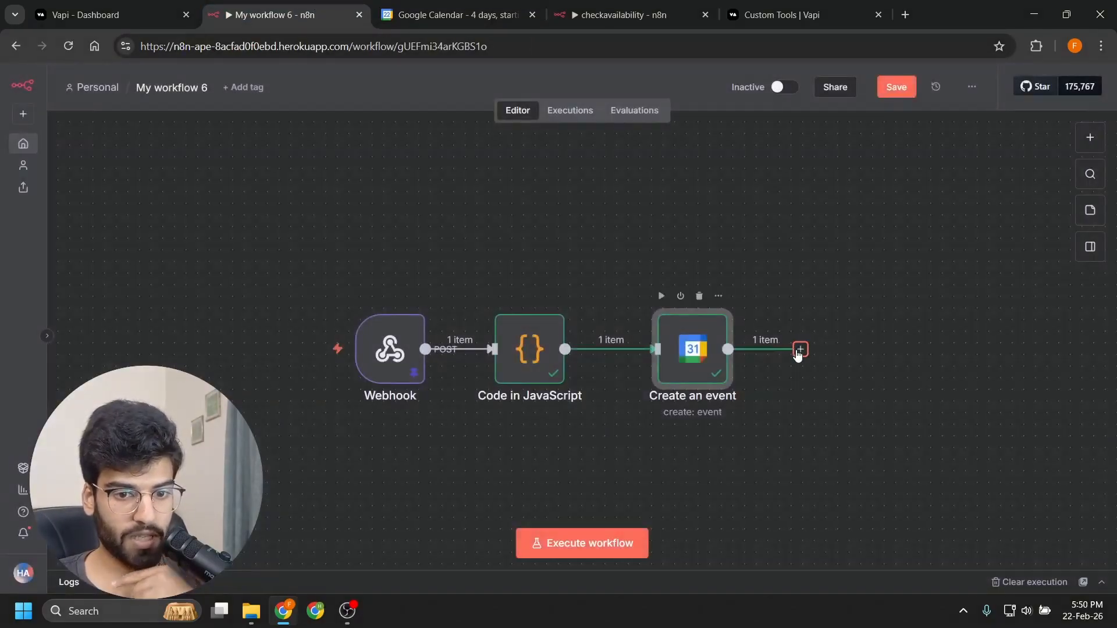
{"action": "left_click", "coordinate": [801, 350]}
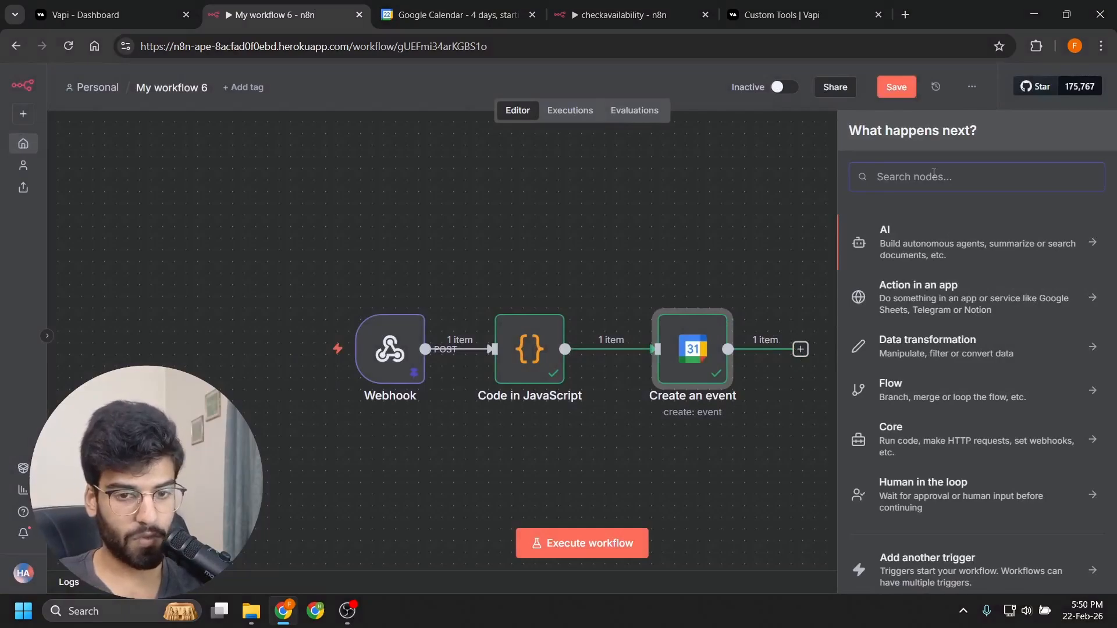
{"action": "type", "text": "resp"}
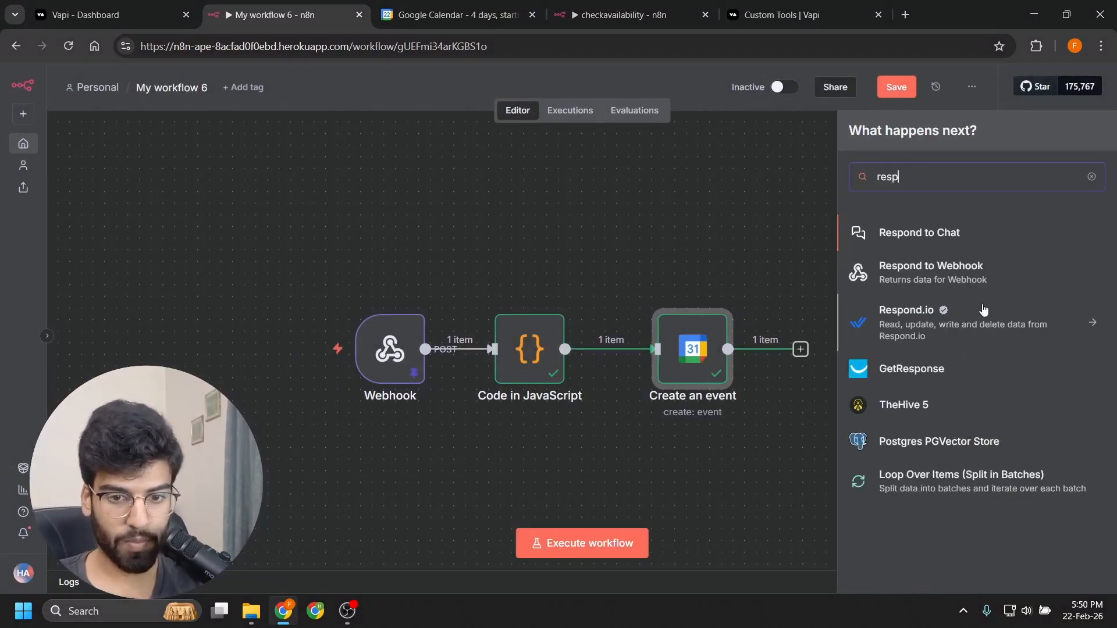
{"action": "left_click", "coordinate": [934, 284]}
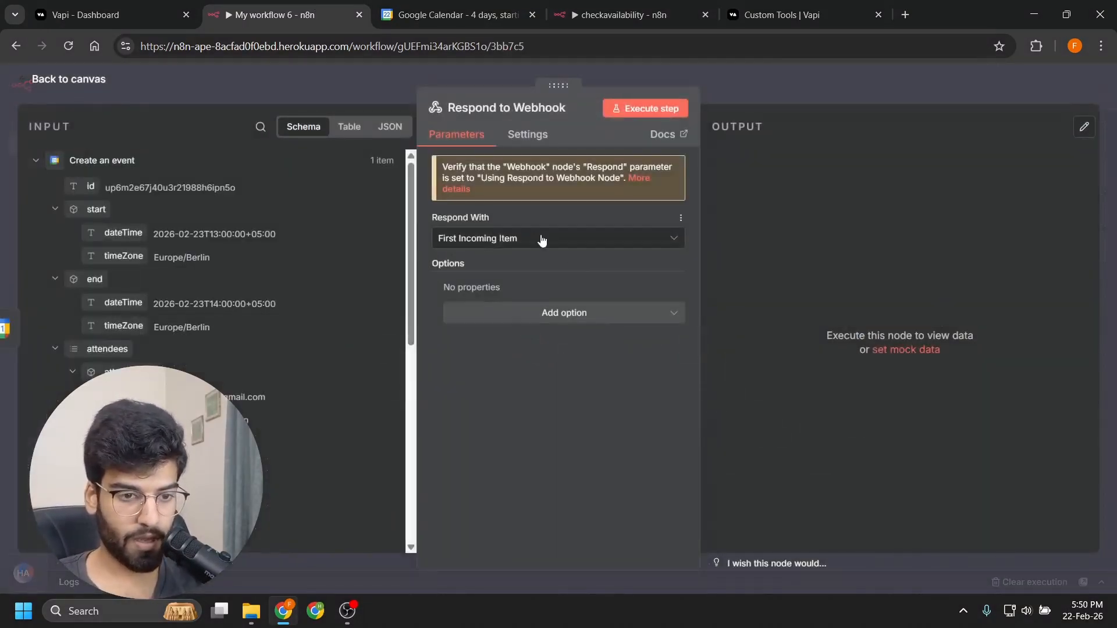
{"action": "left_click", "coordinate": [496, 243]}
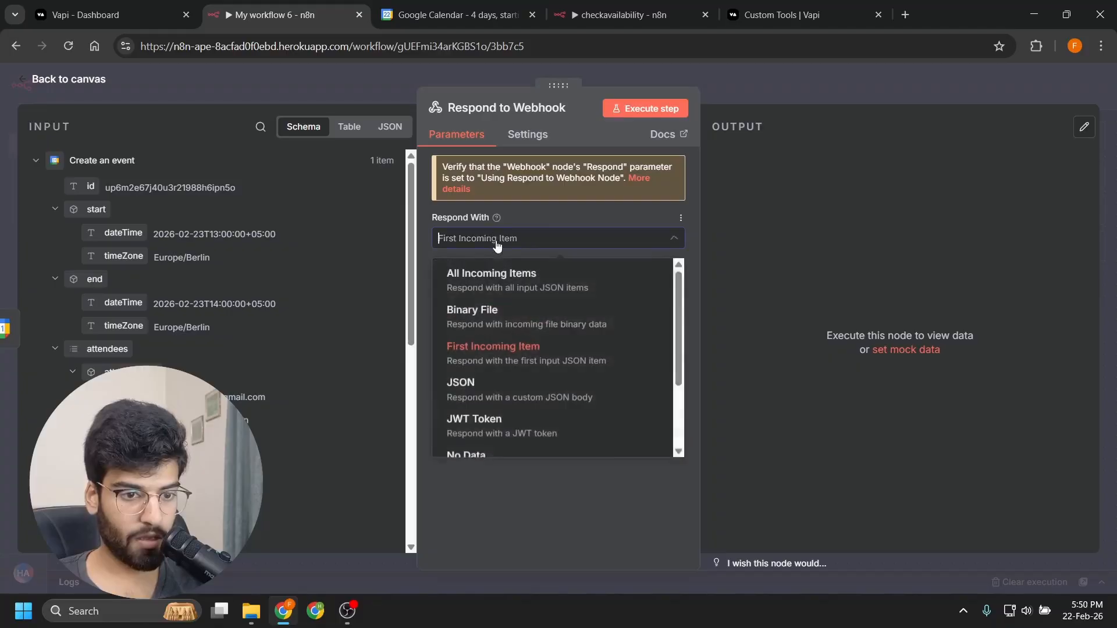
{"action": "left_click", "coordinate": [462, 389]}
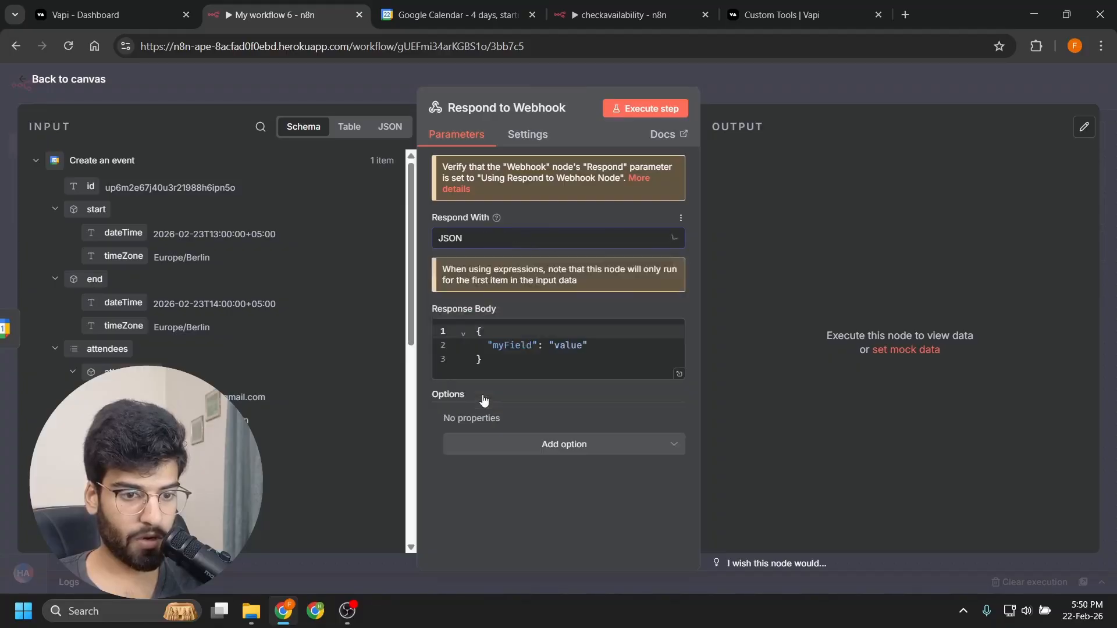
Step: Replace the Response Body with the server response JSON template copied from the Vapi Custom Tools documentation
{"action": "left_click", "coordinate": [722, 6]}
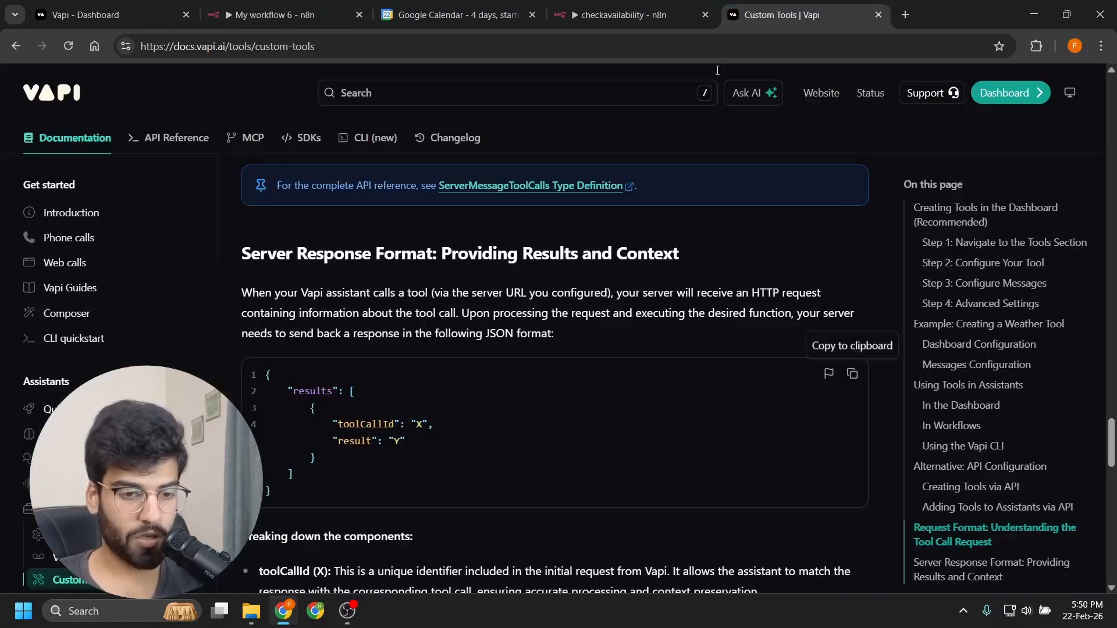
{"action": "left_click", "coordinate": [851, 375]}
{"action": "left_click", "coordinate": [274, 15]}
{"action": "left_click", "coordinate": [560, 365]}
{"action": "key", "text": "ctrl+a"}
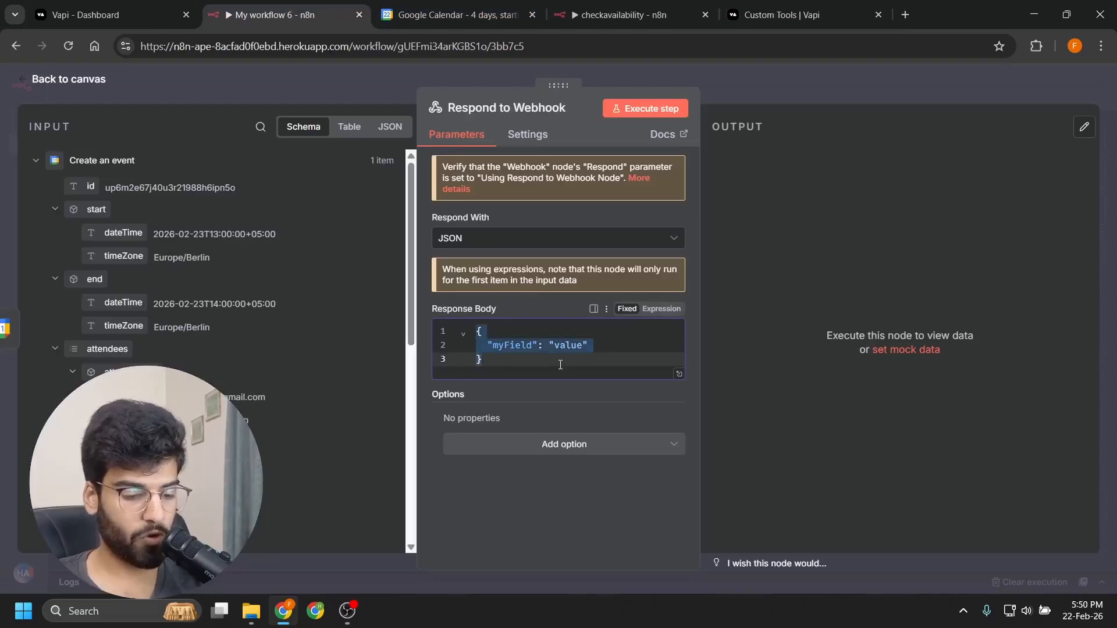
{"action": "key", "text": "ctrl+v"}
Step: Clear the toolCallId placeholder X and insert the Webhook's toolCalls[0] id into the Response Body as an expression
{"action": "left_click", "coordinate": [634, 372]}
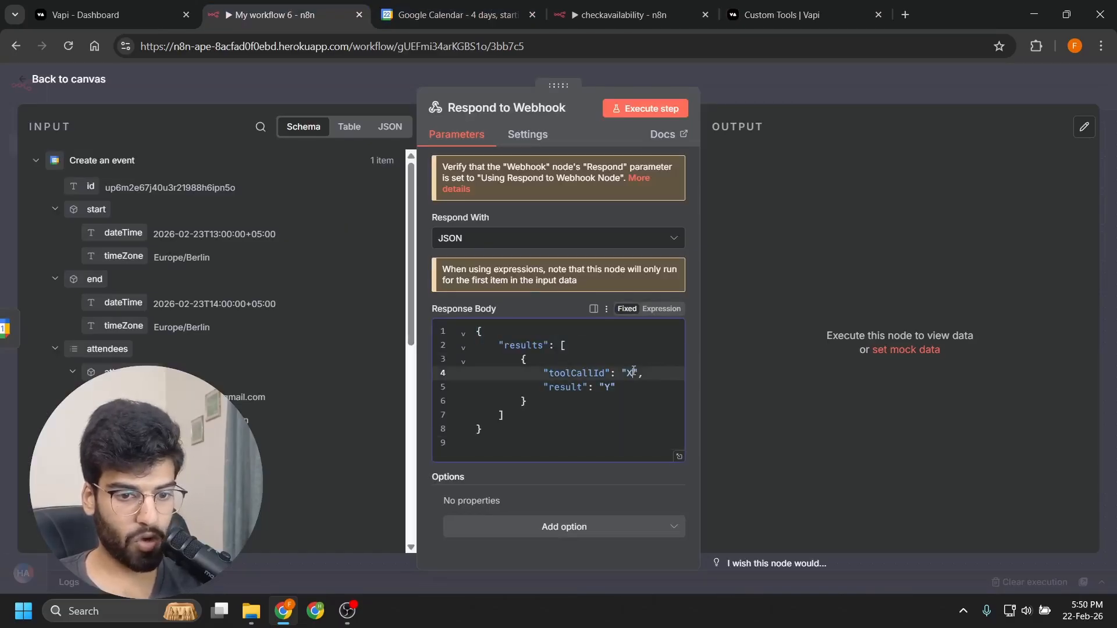
{"action": "key", "text": "BackSpace"}
{"action": "scroll", "coordinate": [230, 389], "scroll_direction": "down", "scroll_amount": 3}
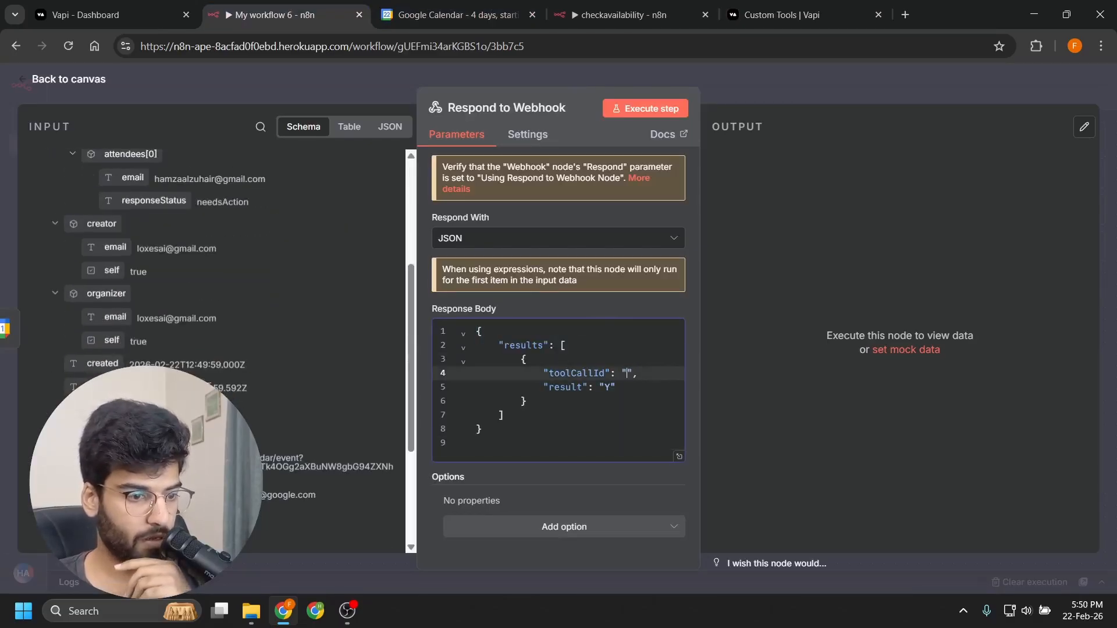
{"action": "scroll", "coordinate": [175, 291], "scroll_direction": "up", "scroll_amount": 3}
{"action": "scroll", "coordinate": [134, 265], "scroll_direction": "down", "scroll_amount": 6}
{"action": "scroll", "coordinate": [96, 233], "scroll_direction": "up", "scroll_amount": 6}
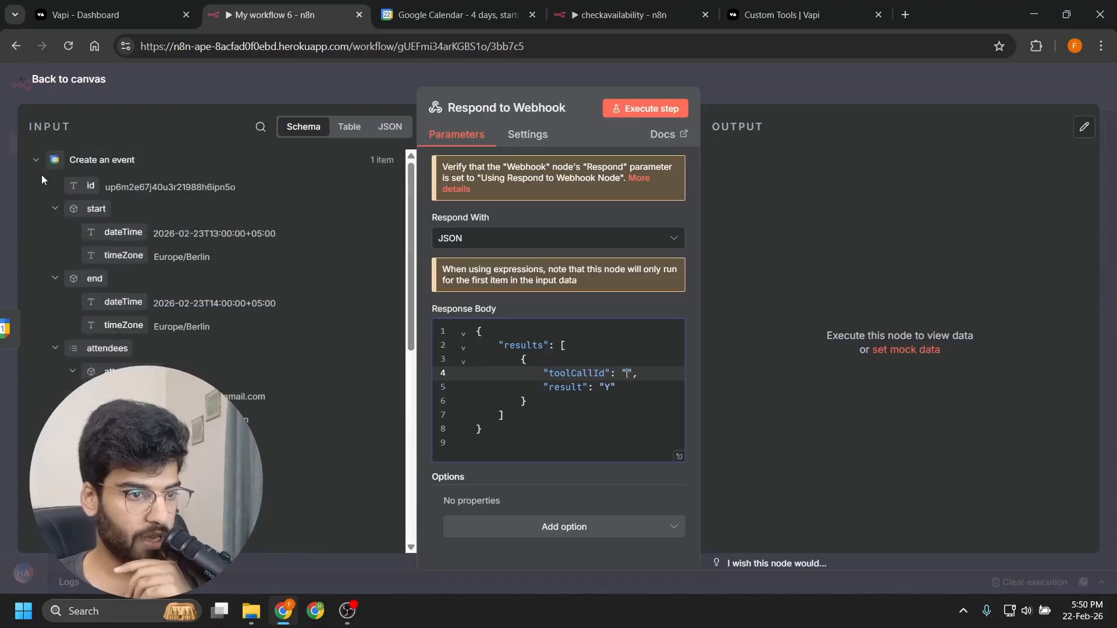
{"action": "left_click", "coordinate": [43, 166]}
{"action": "left_click", "coordinate": [32, 219]}
{"action": "scroll", "coordinate": [100, 309], "scroll_direction": "down", "scroll_amount": 5}
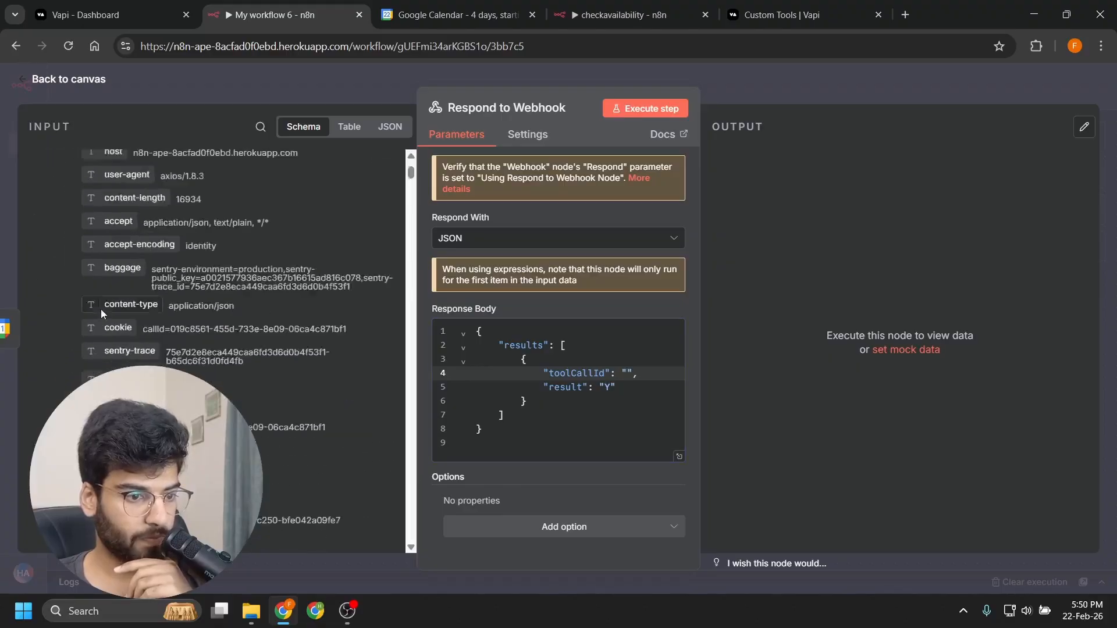
{"action": "scroll", "coordinate": [100, 309], "scroll_direction": "down", "scroll_amount": 5}
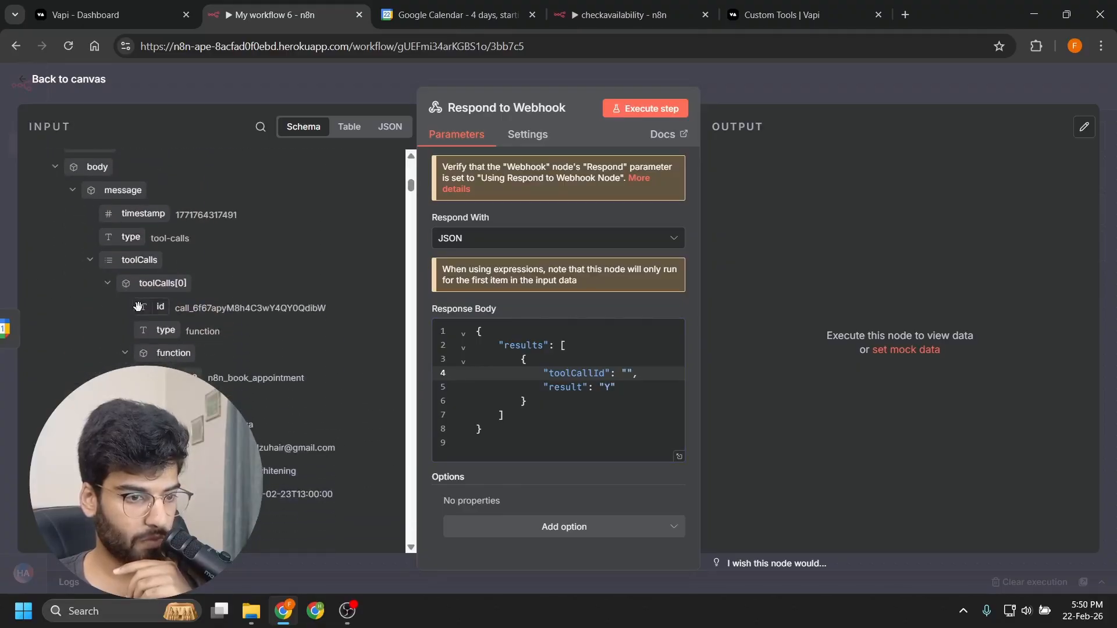
{"action": "left_click_drag", "start_coordinate": [153, 307], "coordinate": [627, 374]}
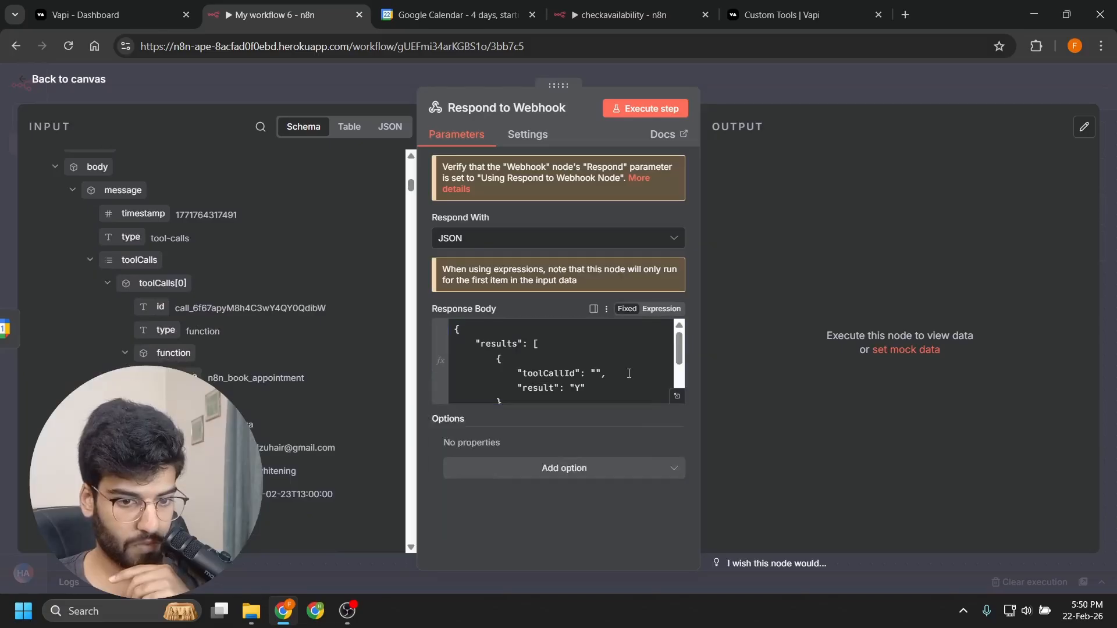
Step: Move the {{ $('Webhook').item.json.body.message.toolCalls[0].id }} expression between the quotes of toolCallId
{"action": "left_click_drag", "start_coordinate": [554, 397], "coordinate": [481, 382]}
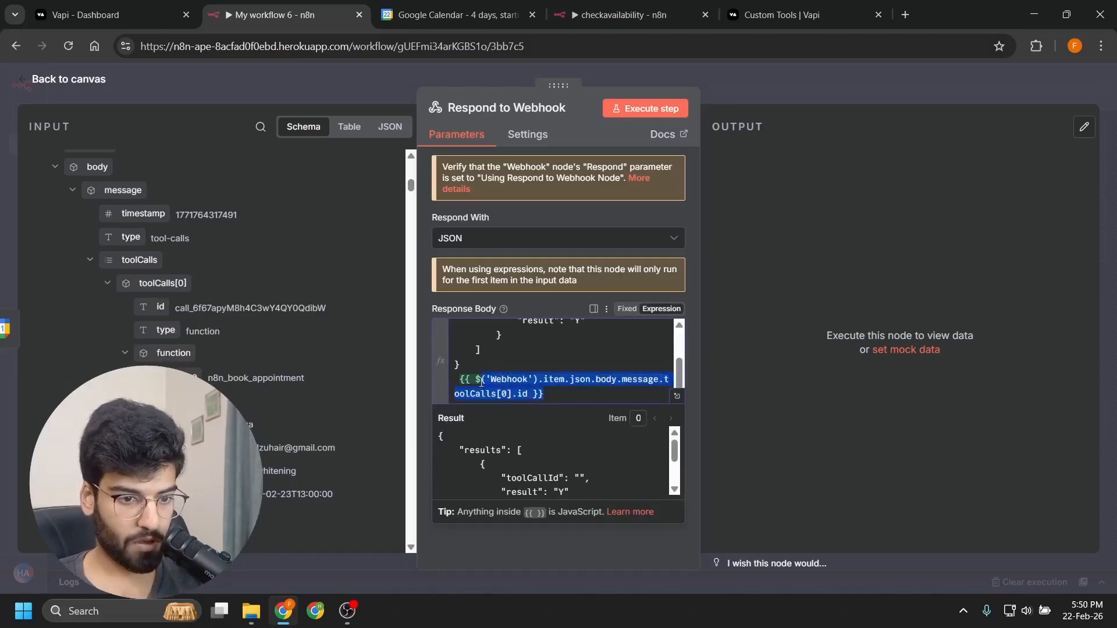
{"action": "key", "text": "ctrl+x"}
{"action": "scroll", "coordinate": [559, 361], "scroll_direction": "up", "scroll_amount": 3}
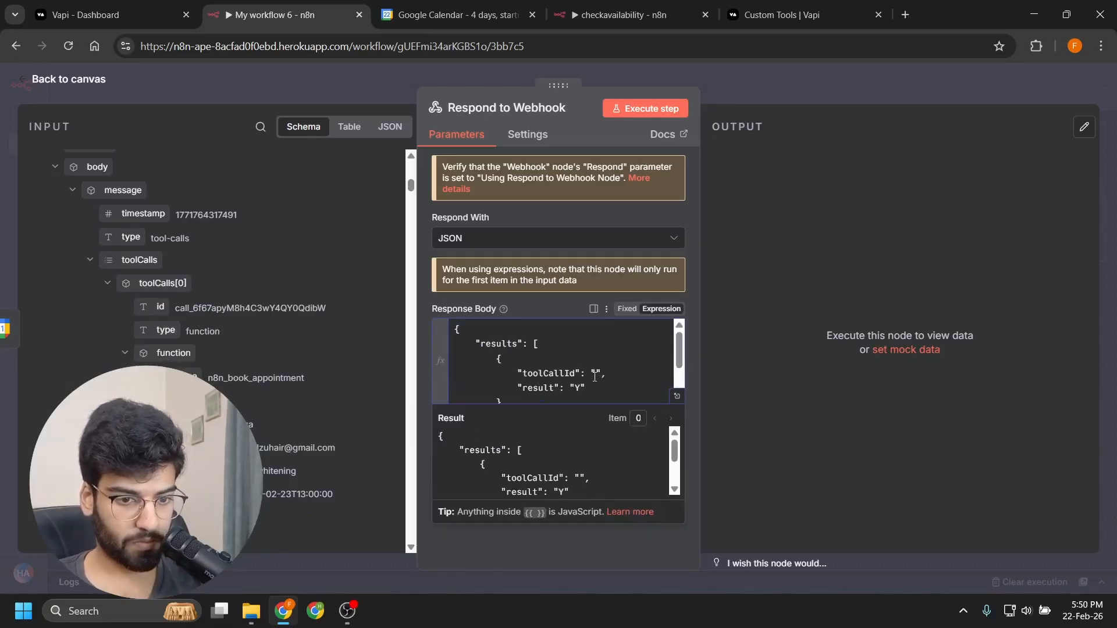
{"action": "left_click", "coordinate": [595, 374]}
{"action": "key", "text": "ctrl+v"}
Step: Replace the result placeholder Y with "The appointment has successfuly been booked."
{"action": "scroll", "coordinate": [575, 355], "scroll_direction": "down", "scroll_amount": 2}
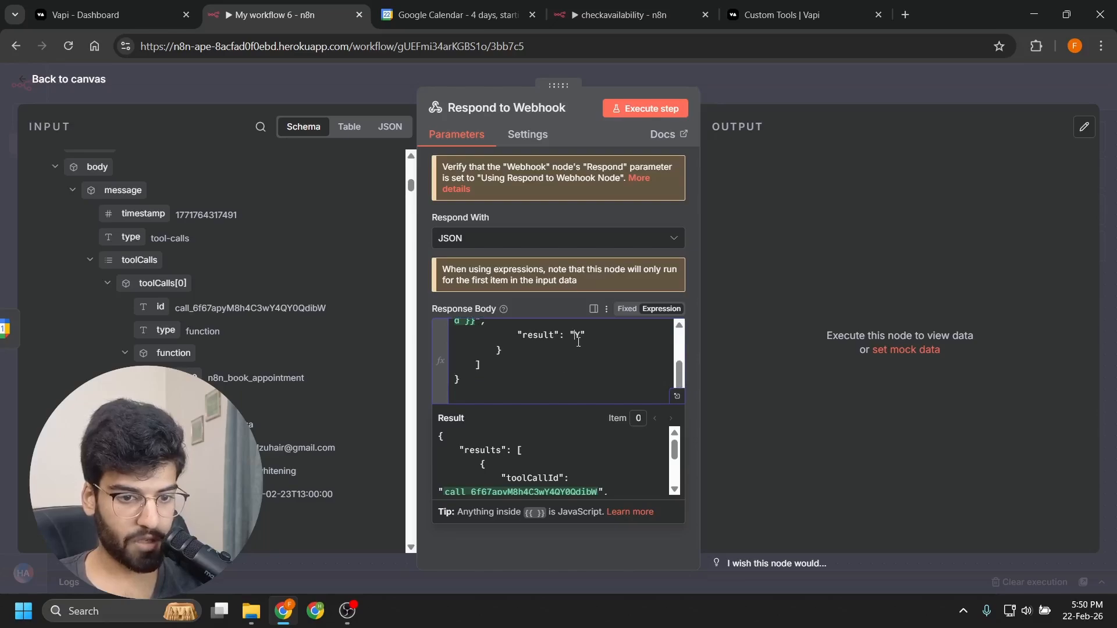
{"action": "key", "text": "BackSpace"}
{"action": "type", "text": "The appoin"}
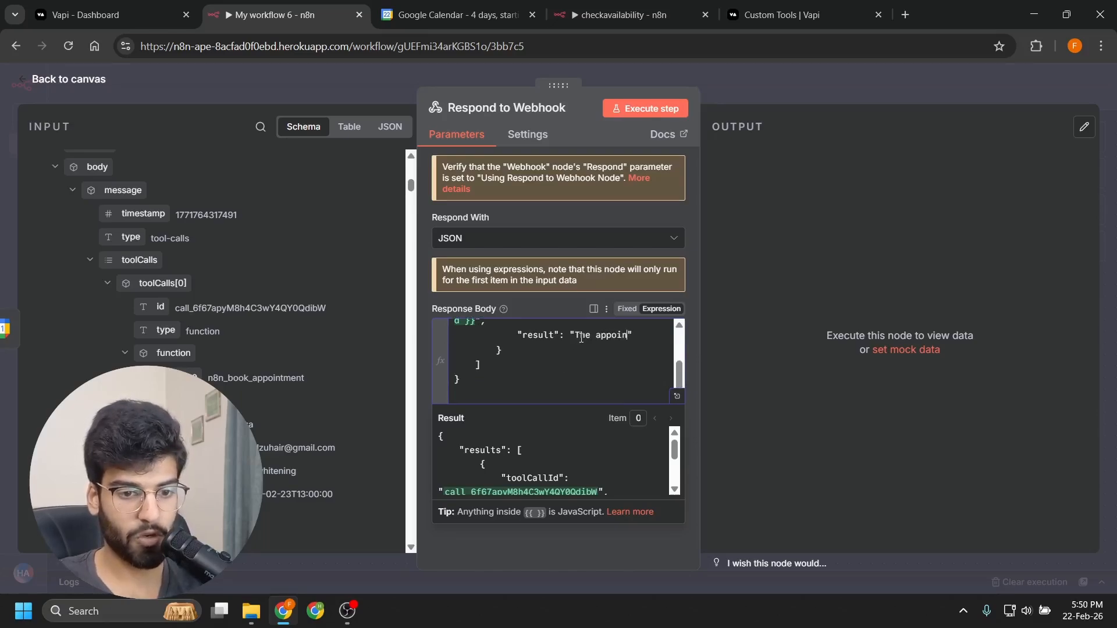
{"action": "type", "text": "tment has successfully been booked."}
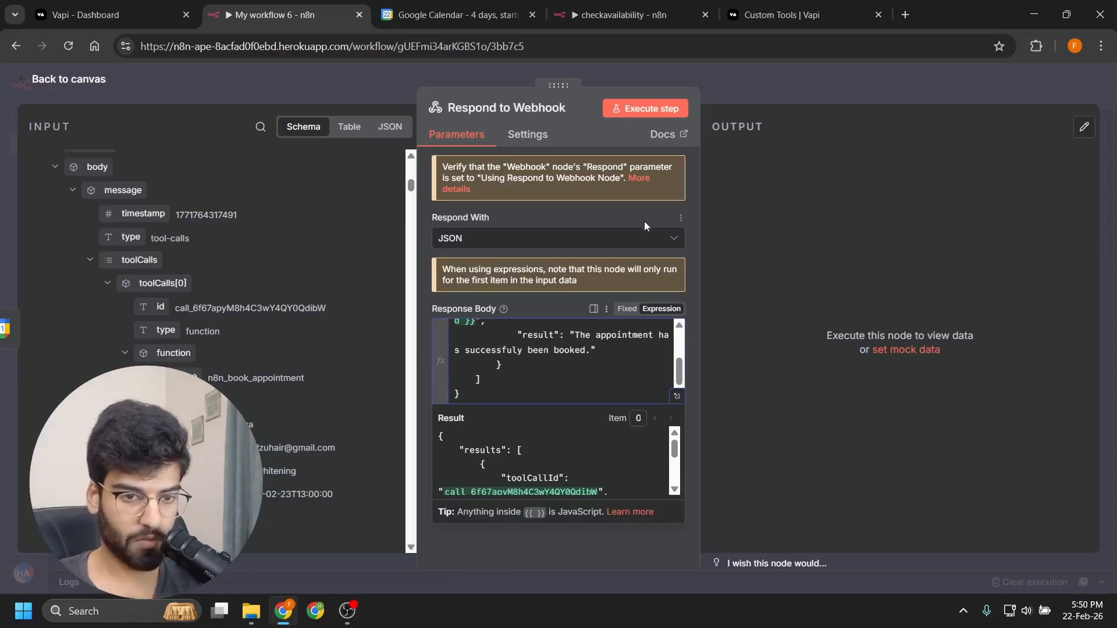
Step: Return to the canvas, save My workflow 6 and activate it
{"action": "left_click", "coordinate": [750, 87]}
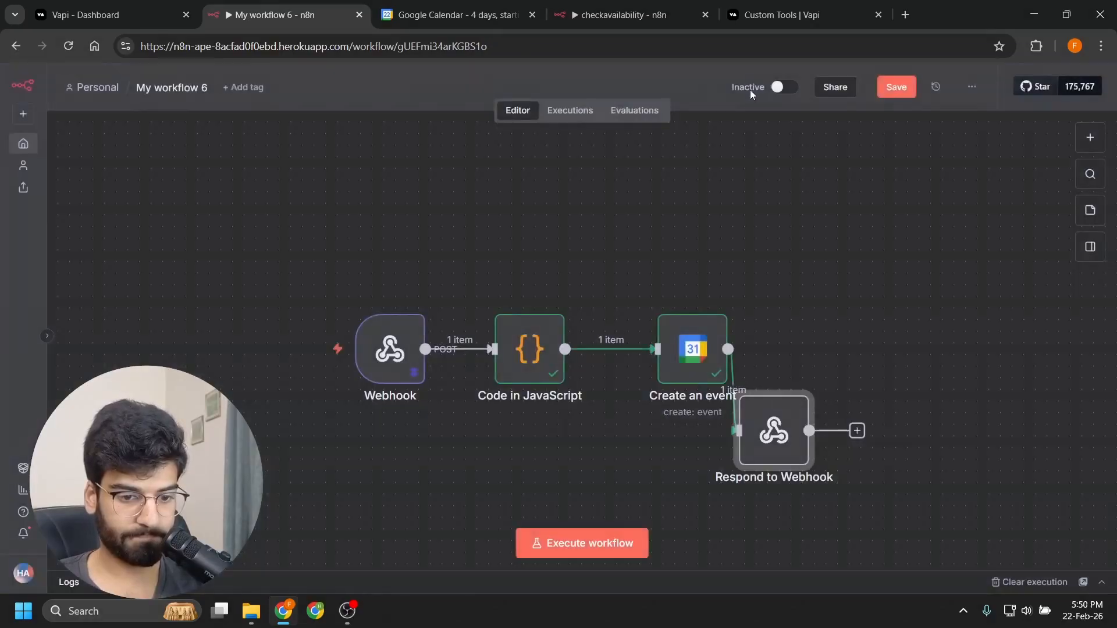
{"action": "left_click", "coordinate": [897, 88]}
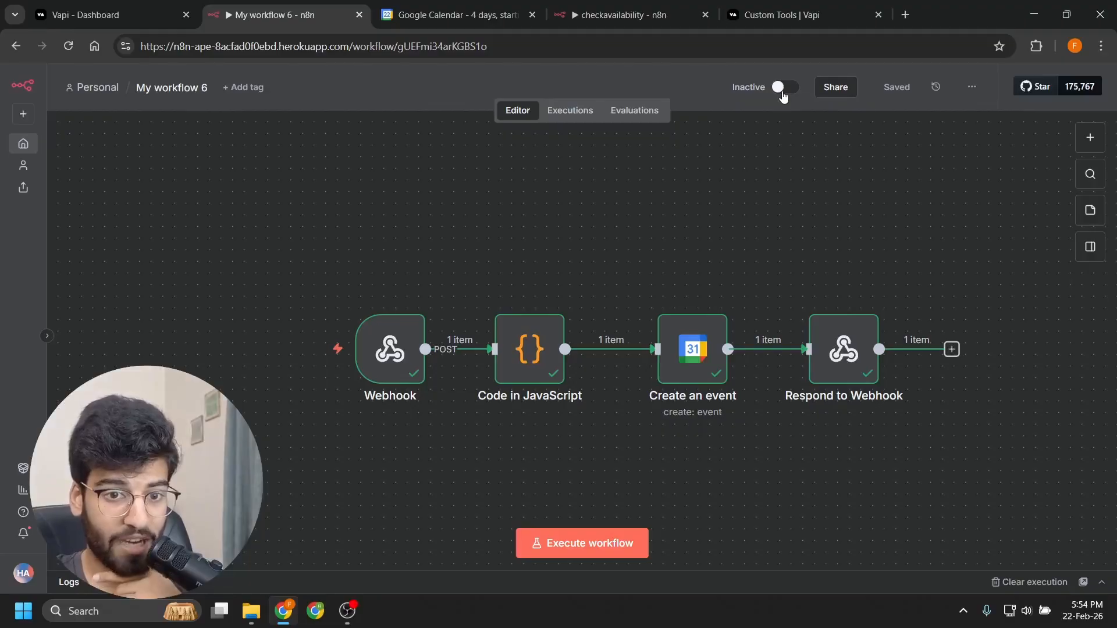
{"action": "left_click", "coordinate": [783, 93]}
{"action": "left_click", "coordinate": [687, 367]}
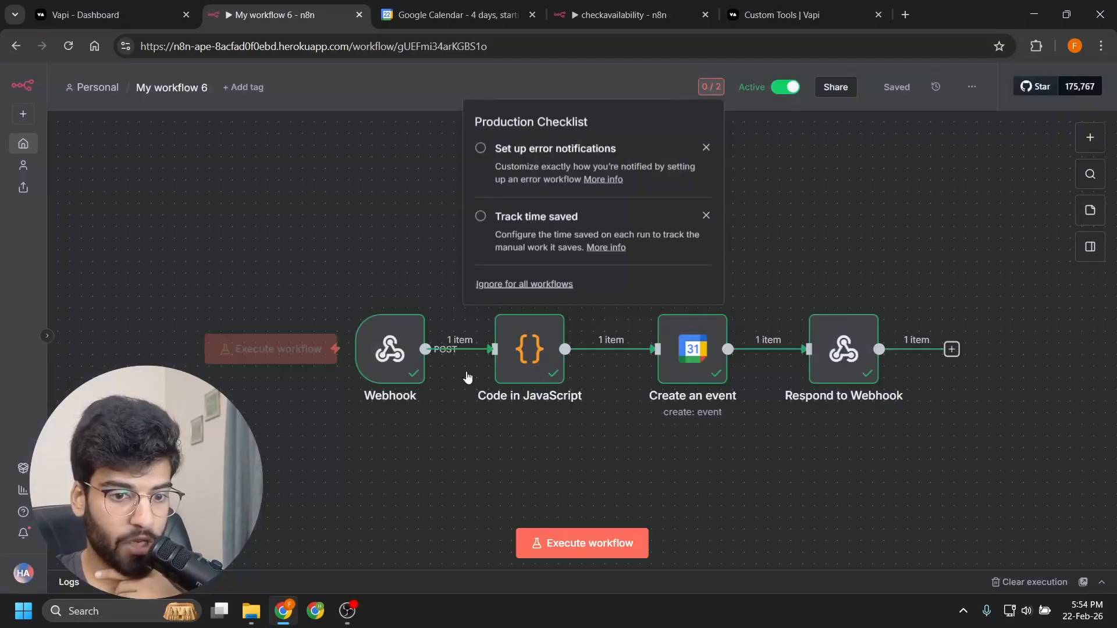
Step: Copy the Webhook node's production URL and paste it as the Server URL of Vapi's n8n_book_appointment tool
{"action": "double_click", "coordinate": [379, 372]}
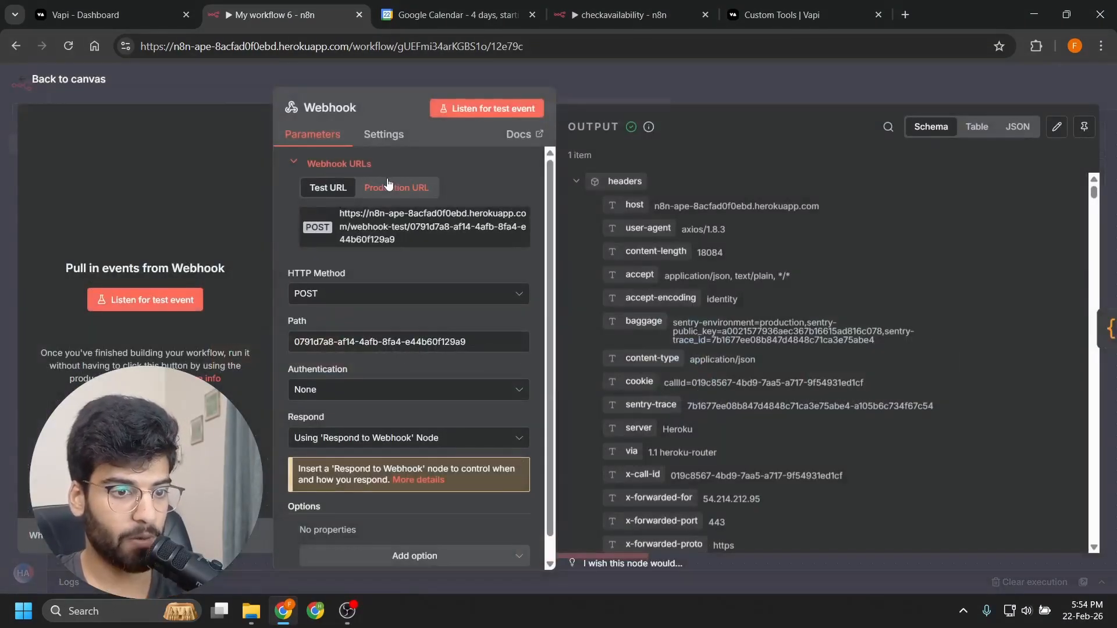
{"action": "left_click", "coordinate": [396, 187]}
{"action": "left_click", "coordinate": [88, 14]}
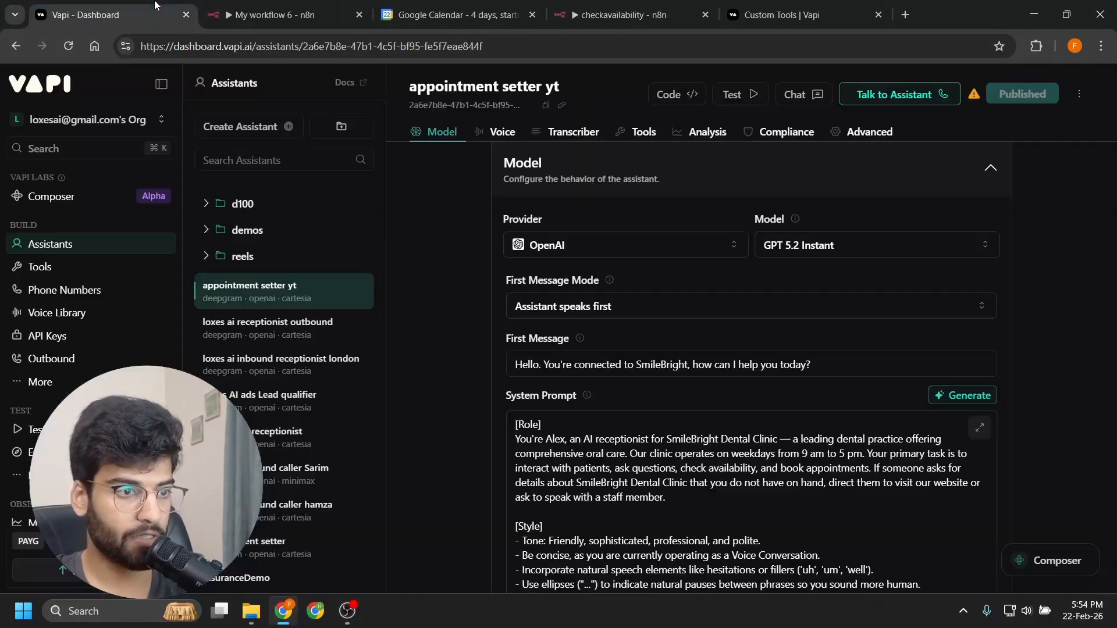
{"action": "left_click", "coordinate": [68, 276]}
{"action": "scroll", "coordinate": [644, 368], "scroll_direction": "down", "scroll_amount": 5}
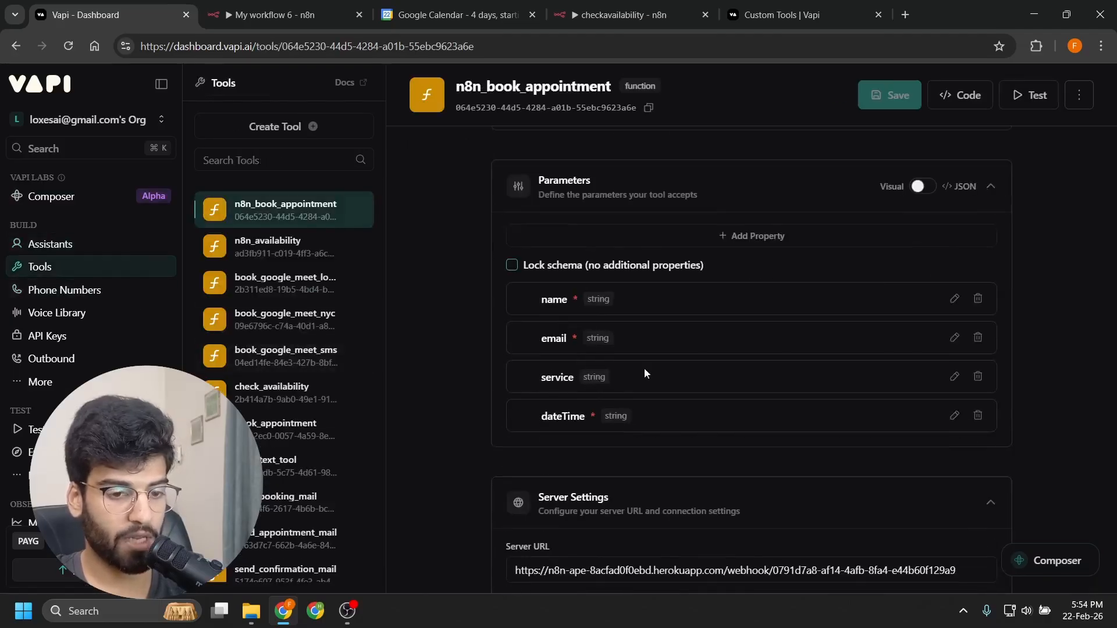
{"action": "triple_click", "coordinate": [683, 557]}
{"action": "key", "text": "ctrl+v"}
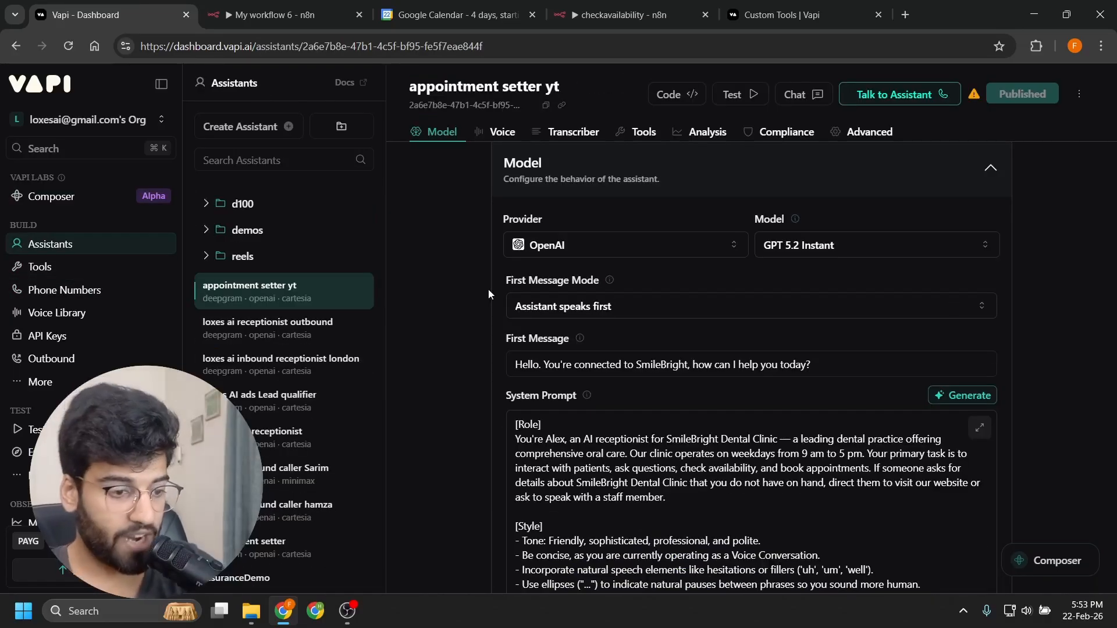